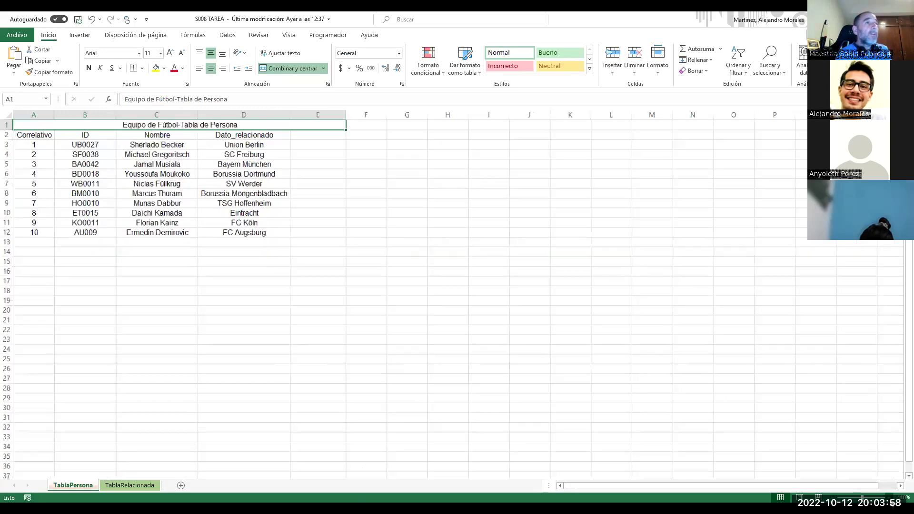
Step: Examine the person table on the TablaPersona sheet at a larger scale
{"action": "scroll", "coordinate": [404, 296], "scroll_direction": "up", "scroll_amount": 1}
{"action": "scroll", "coordinate": [764, 471], "scroll_direction": "up", "scroll_amount": 2}
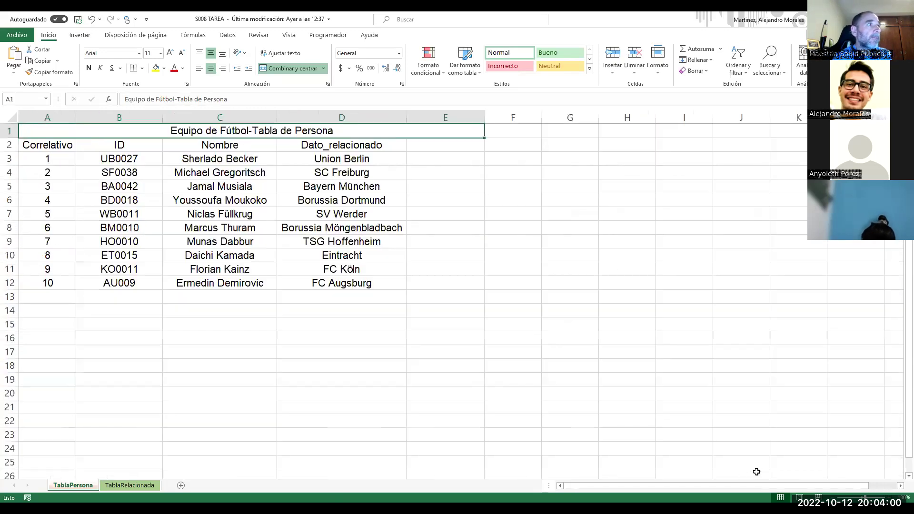
{"action": "left_click_drag", "start_coordinate": [707, 491], "coordinate": [707, 491]}
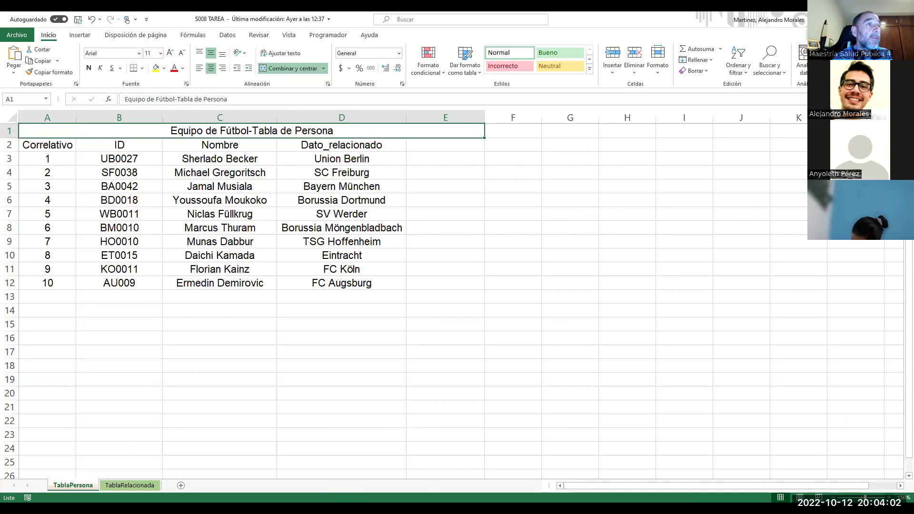
{"action": "scroll", "coordinate": [454, 490], "scroll_direction": "up", "scroll_amount": 2}
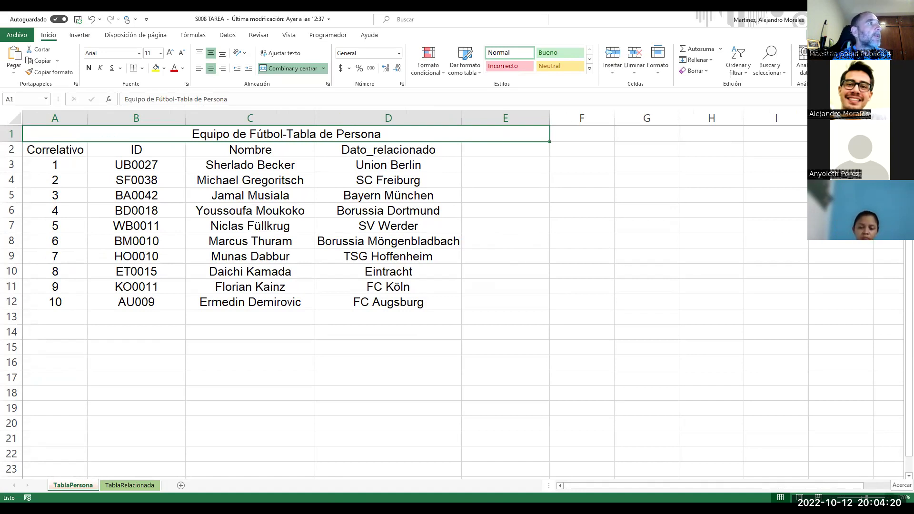
{"action": "left_click", "coordinate": [888, 497]}
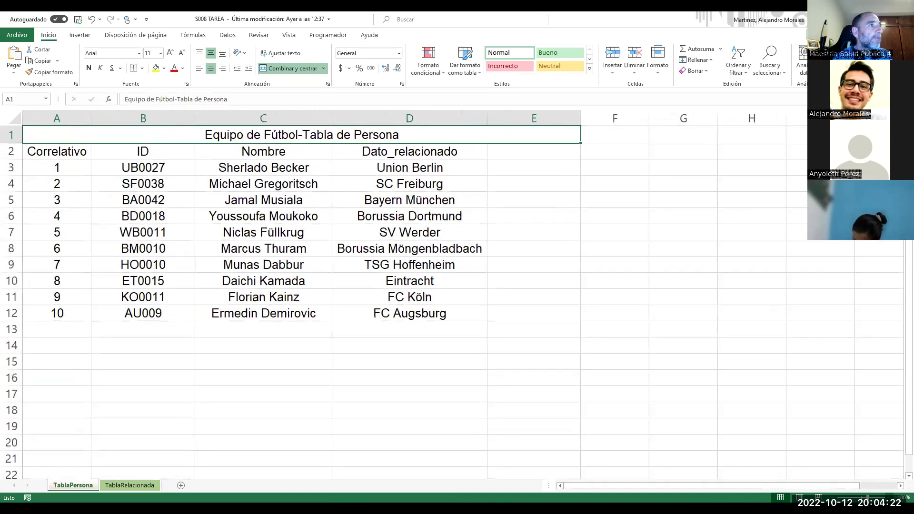
{"action": "left_click", "coordinate": [888, 496]}
{"action": "left_click", "coordinate": [888, 497]}
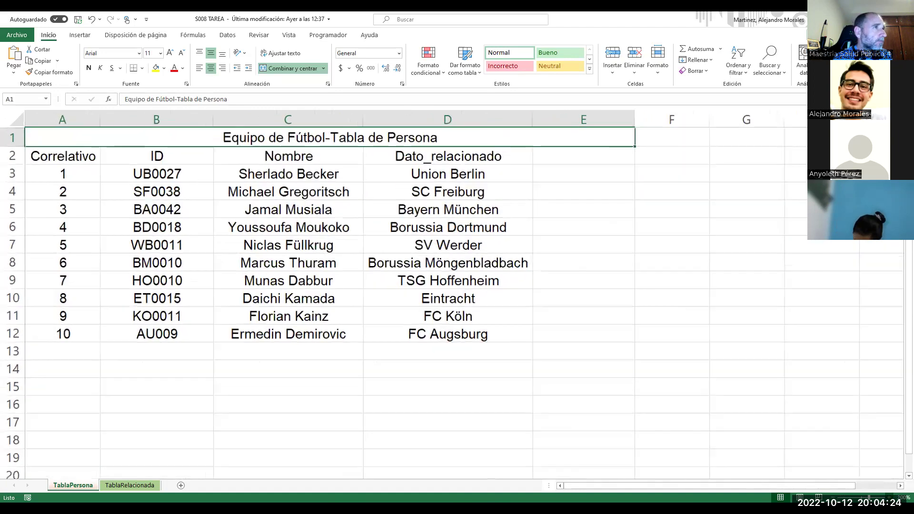
{"action": "left_click", "coordinate": [888, 496]}
{"action": "left_click", "coordinate": [888, 497]}
{"action": "left_click", "coordinate": [888, 496]}
{"action": "left_click", "coordinate": [888, 497]}
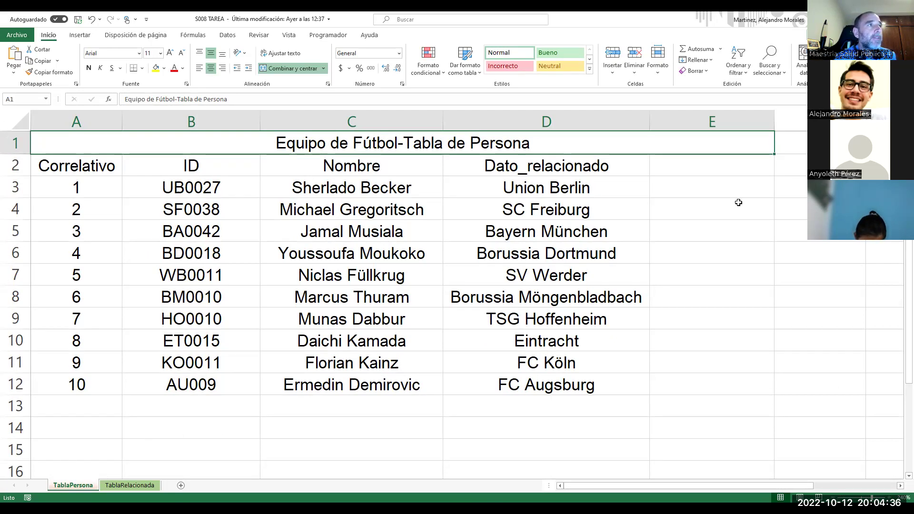
Step: Delete the merged title row above the column headers on the TablaPersona sheet
{"action": "right_click", "coordinate": [84, 121]}
{"action": "left_click", "coordinate": [23, 141]}
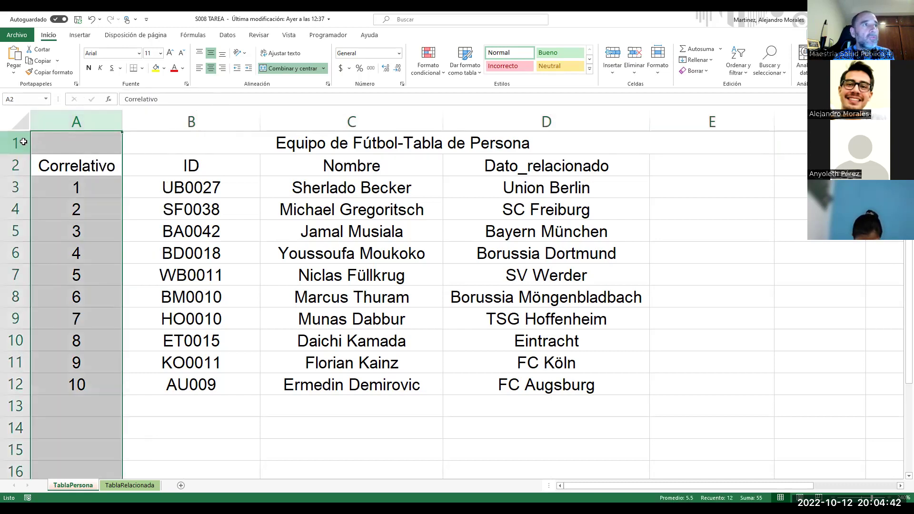
{"action": "left_click", "coordinate": [20, 142]}
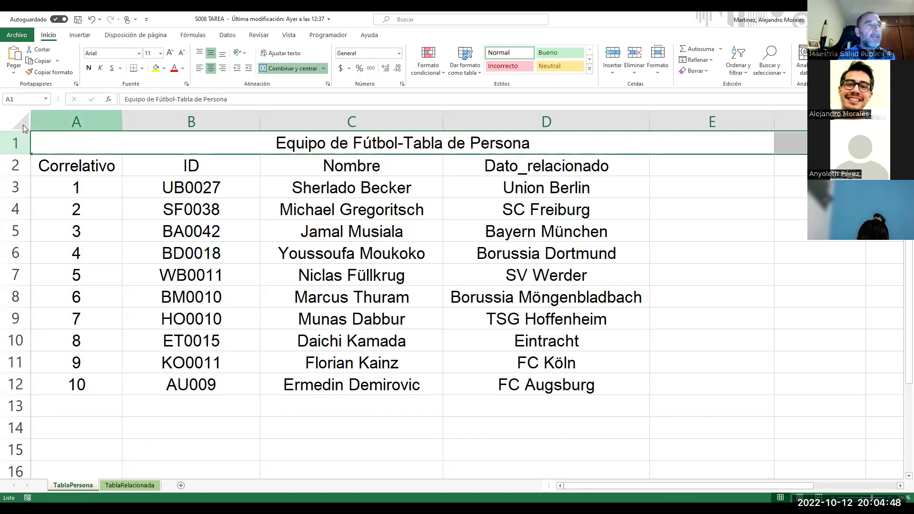
{"action": "right_click", "coordinate": [16, 141]}
{"action": "left_click", "coordinate": [49, 233]}
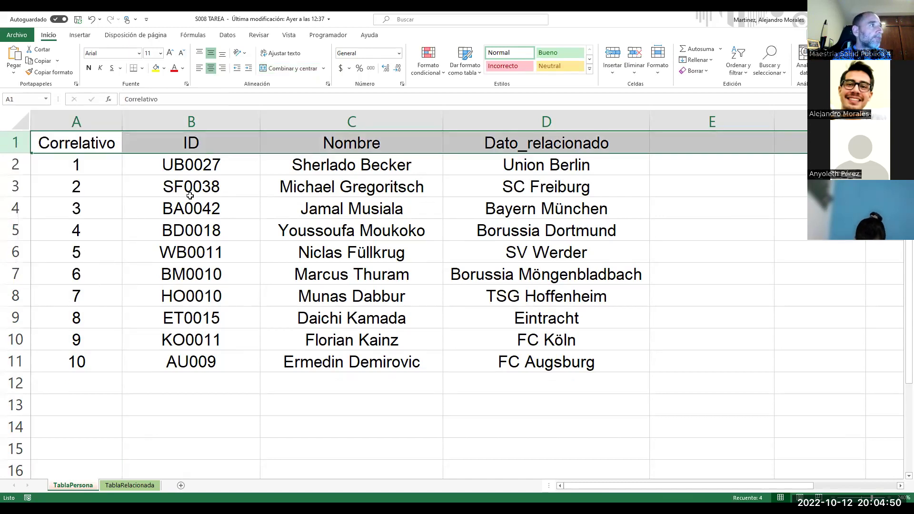
{"action": "left_click", "coordinate": [190, 195]}
{"action": "left_click", "coordinate": [320, 382]}
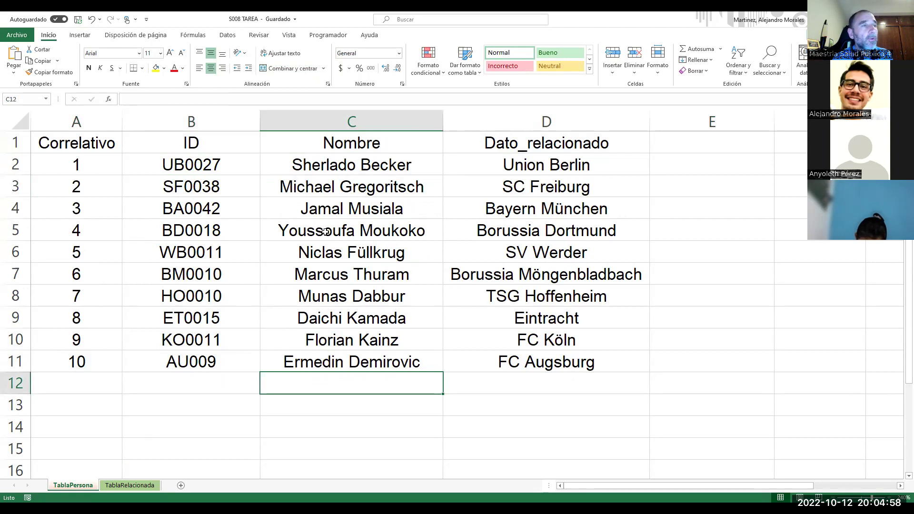
Step: Delete the whole Correlativo column from the TablaPersona sheet
{"action": "left_click", "coordinate": [67, 113]}
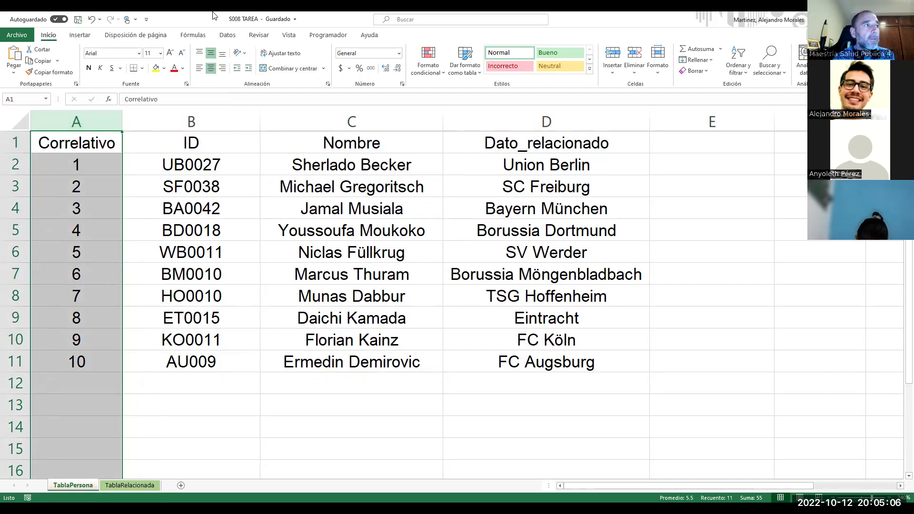
{"action": "right_click", "coordinate": [82, 114]}
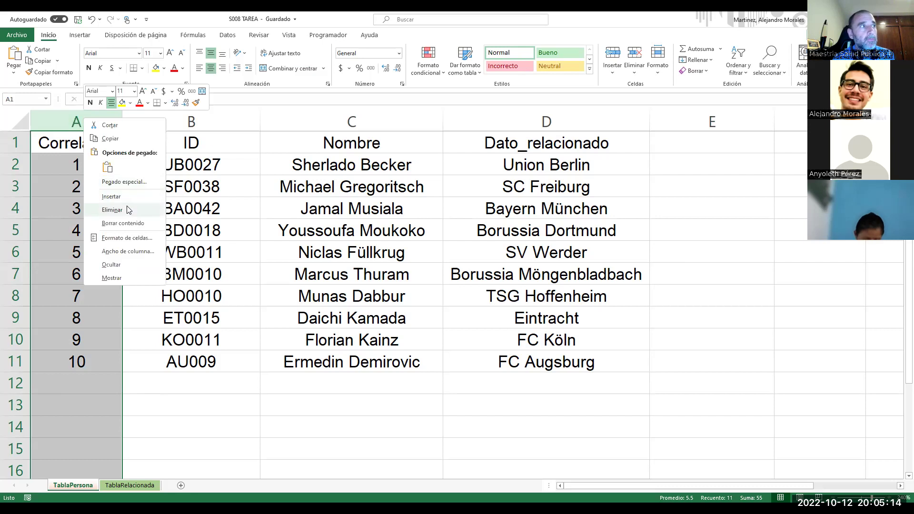
{"action": "left_click", "coordinate": [112, 210]}
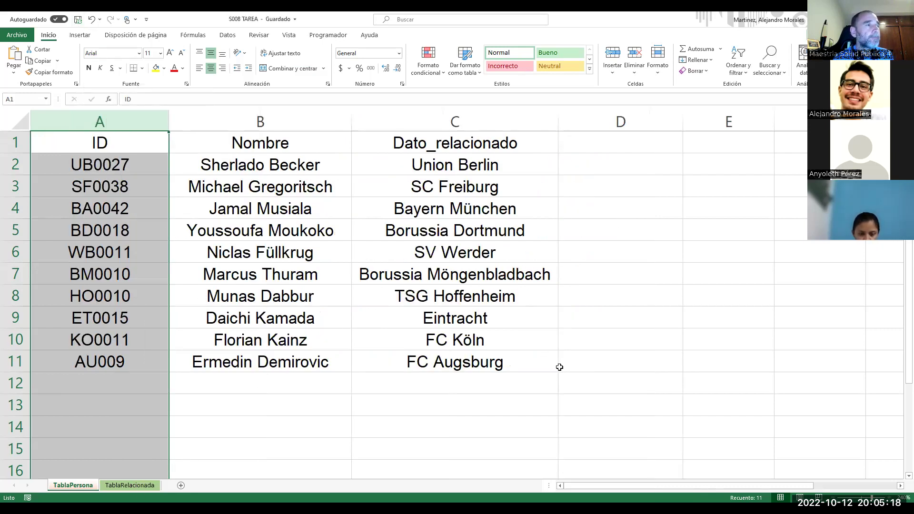
{"action": "left_click", "coordinate": [575, 364]}
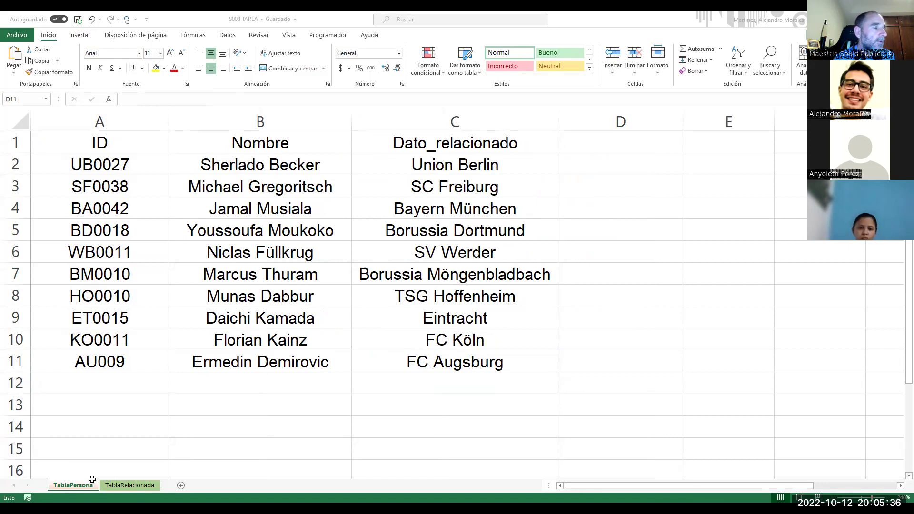
Step: On the TablaRelacionada sheet, delete the Correlativo column and the title row above the headers
{"action": "left_click", "coordinate": [129, 485]}
{"action": "left_click", "coordinate": [33, 114]}
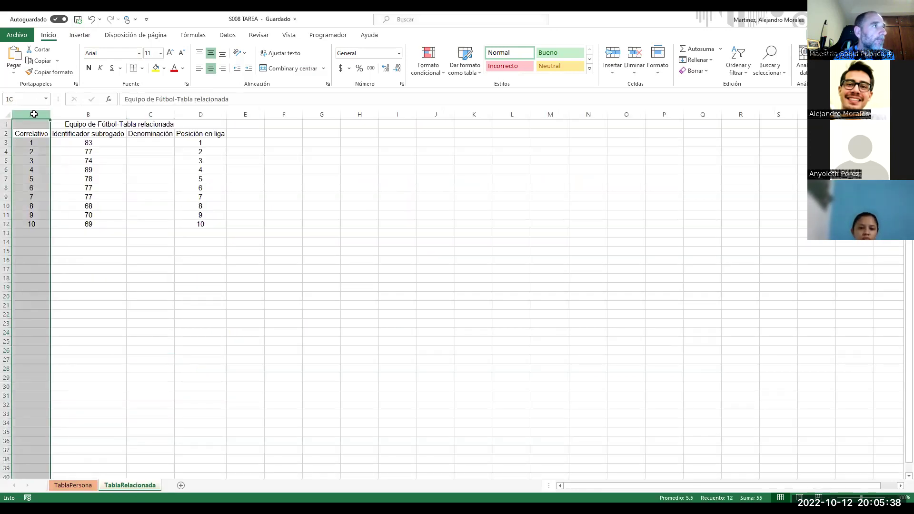
{"action": "right_click", "coordinate": [34, 115]}
{"action": "left_click", "coordinate": [71, 208]}
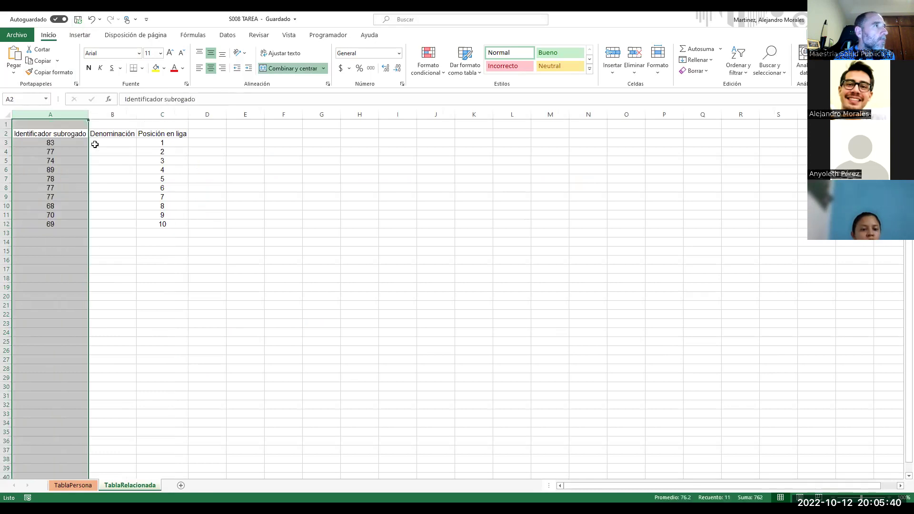
{"action": "left_click", "coordinate": [7, 125]}
{"action": "right_click", "coordinate": [7, 125]}
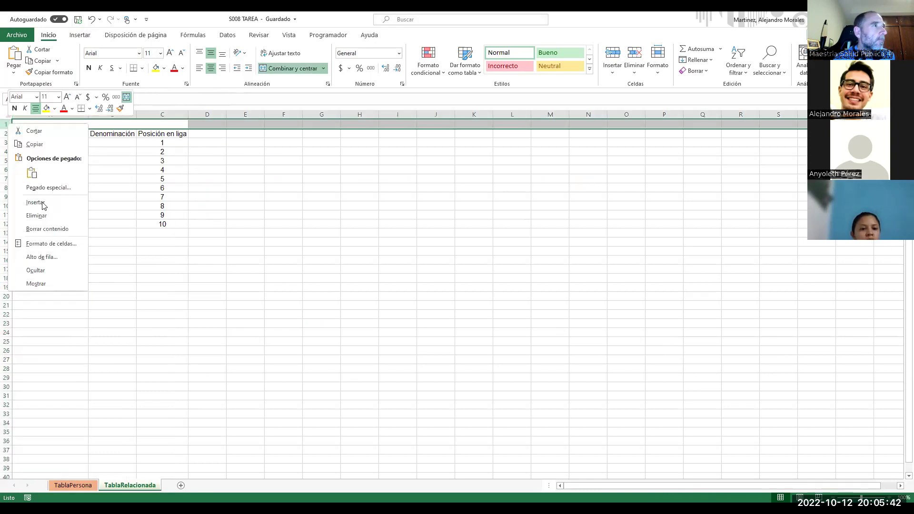
{"action": "left_click", "coordinate": [42, 216]}
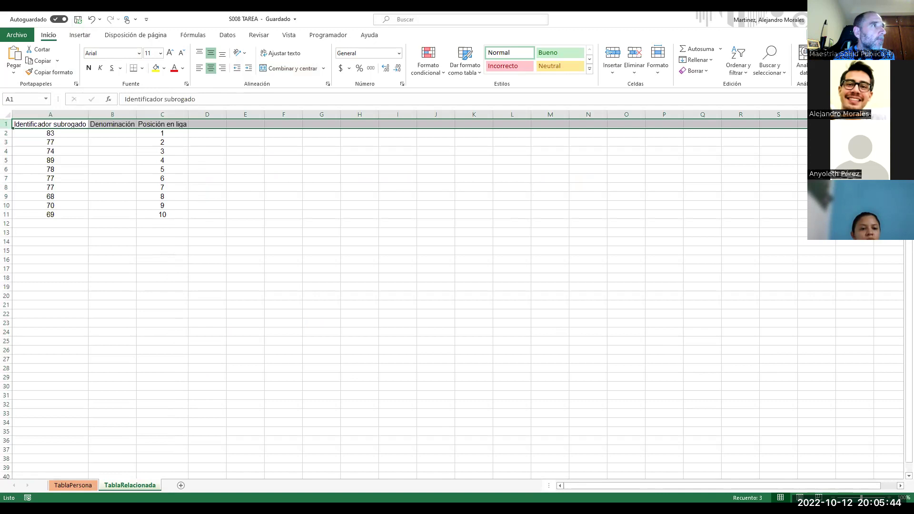
Step: Enlarge the TablaRelacionada sheet and inspect the formulas in A2 and A3, plus the Denominación and Posición en liga columns
{"action": "left_click", "coordinate": [894, 497]}
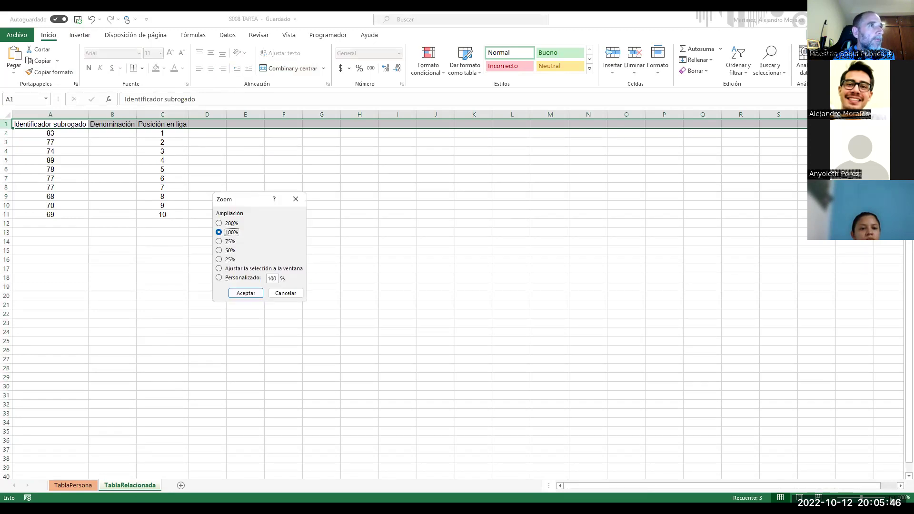
{"action": "left_click", "coordinate": [293, 196]}
{"action": "left_click", "coordinate": [888, 498]}
{"action": "left_click", "coordinate": [888, 498]}
{"action": "left_click", "coordinate": [888, 498]}
{"action": "left_click", "coordinate": [888, 498]}
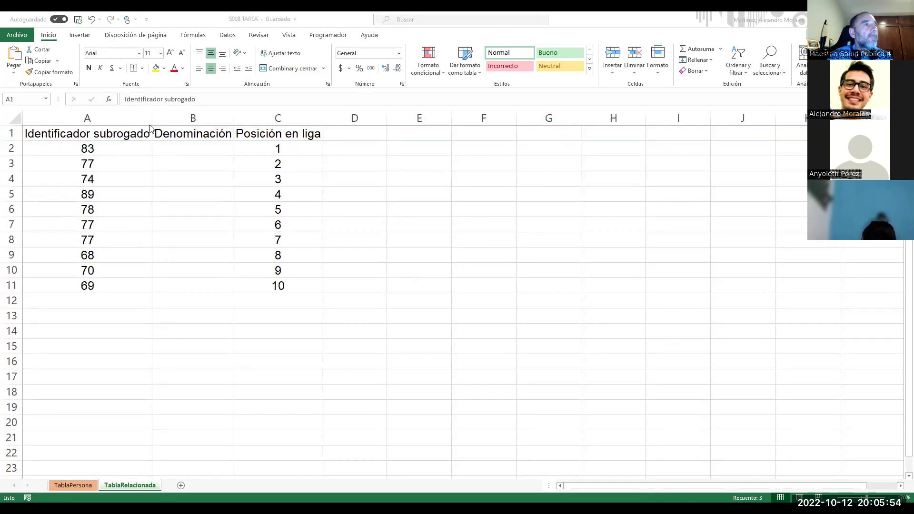
{"action": "left_click", "coordinate": [124, 149]}
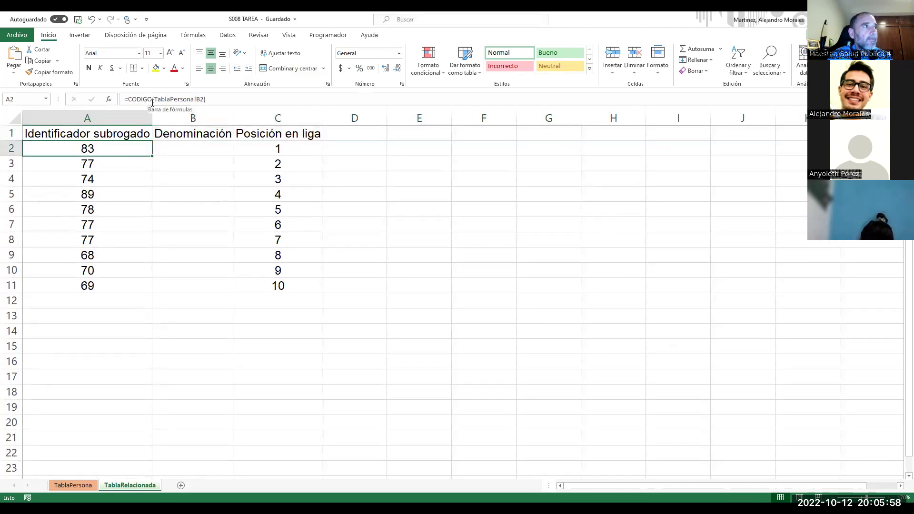
{"action": "left_click", "coordinate": [122, 169]}
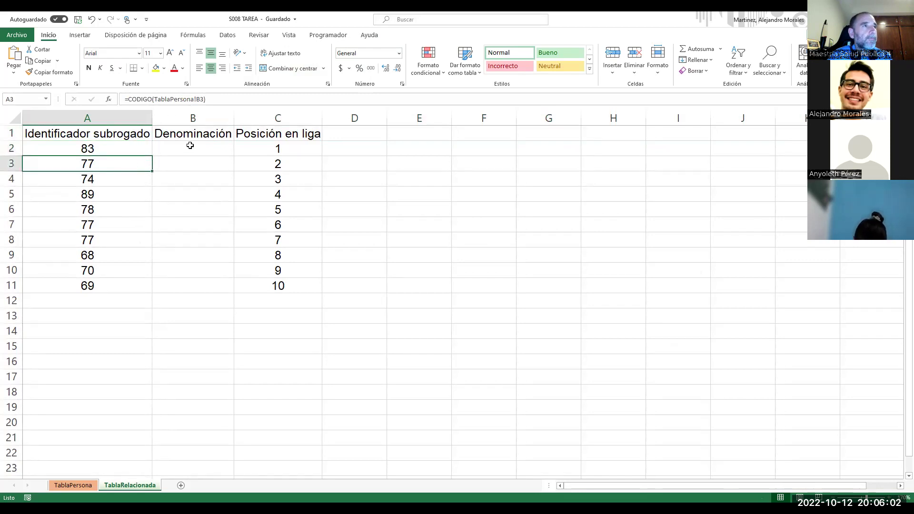
{"action": "left_click", "coordinate": [201, 119]}
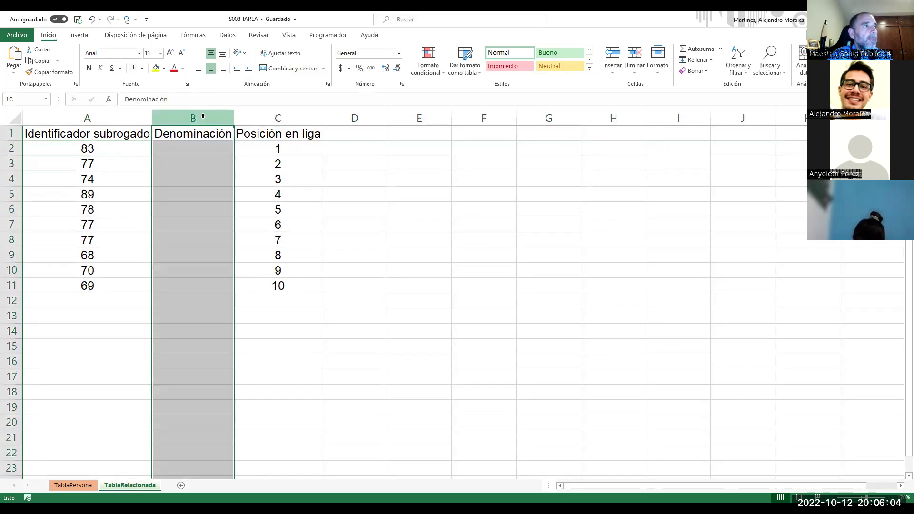
{"action": "left_click", "coordinate": [291, 119]}
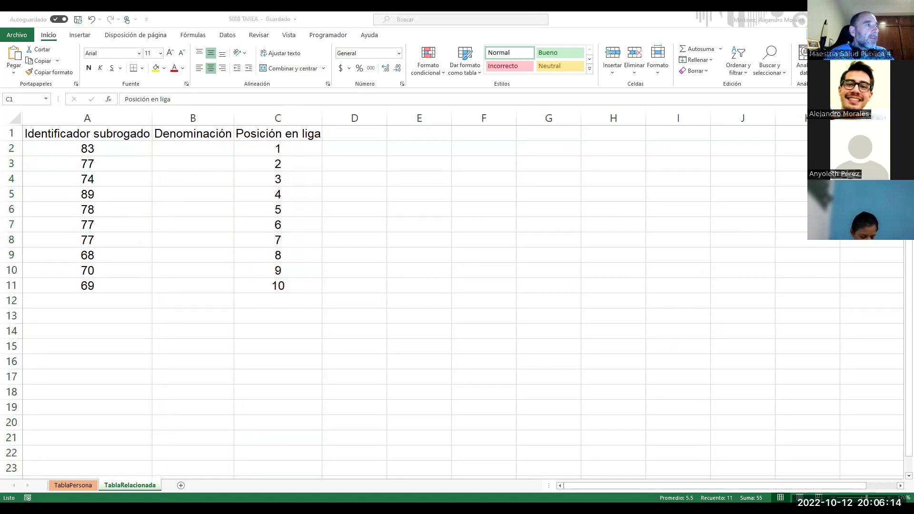
Step: Review the first record of TablaRelacionada across the Identificador subrogado, Denominación and Posición en liga columns
{"action": "scroll", "coordinate": [452, 295], "scroll_direction": "up", "scroll_amount": 5}
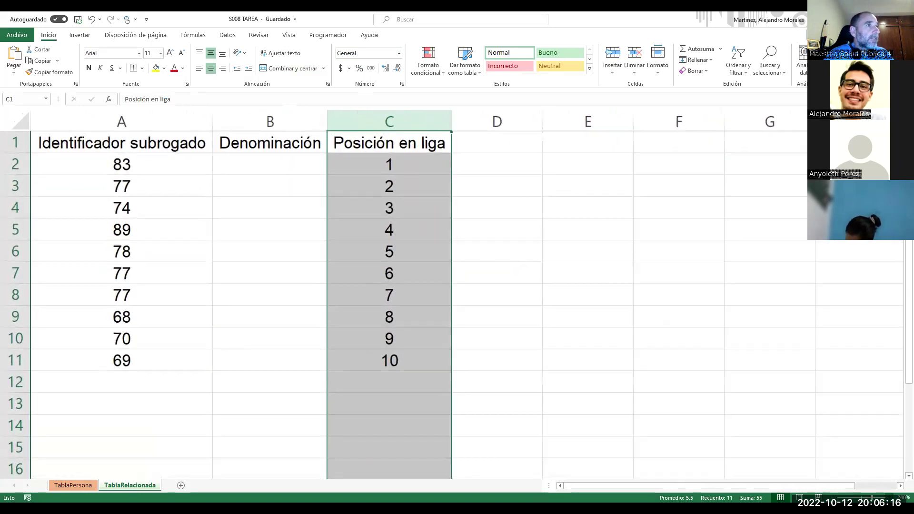
{"action": "scroll", "coordinate": [547, 363], "scroll_direction": "up", "scroll_amount": 1}
{"action": "left_click", "coordinate": [546, 364]}
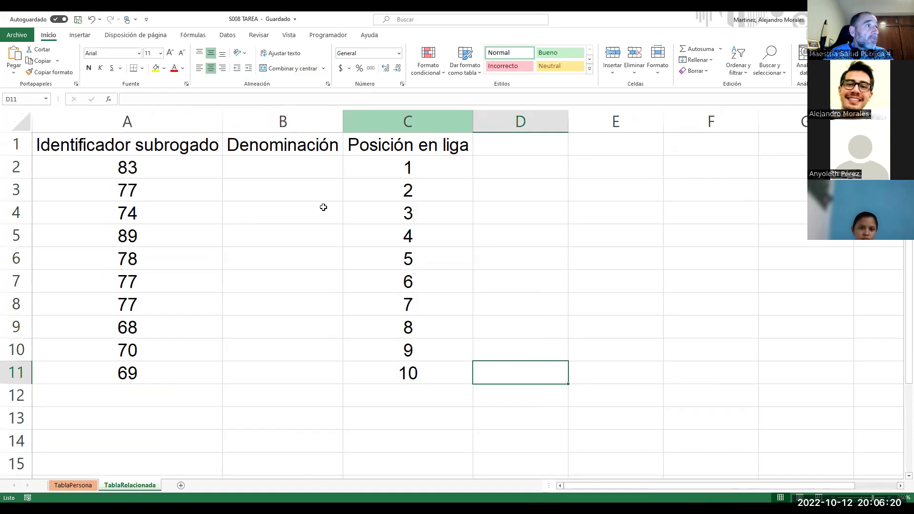
{"action": "left_click", "coordinate": [170, 151]}
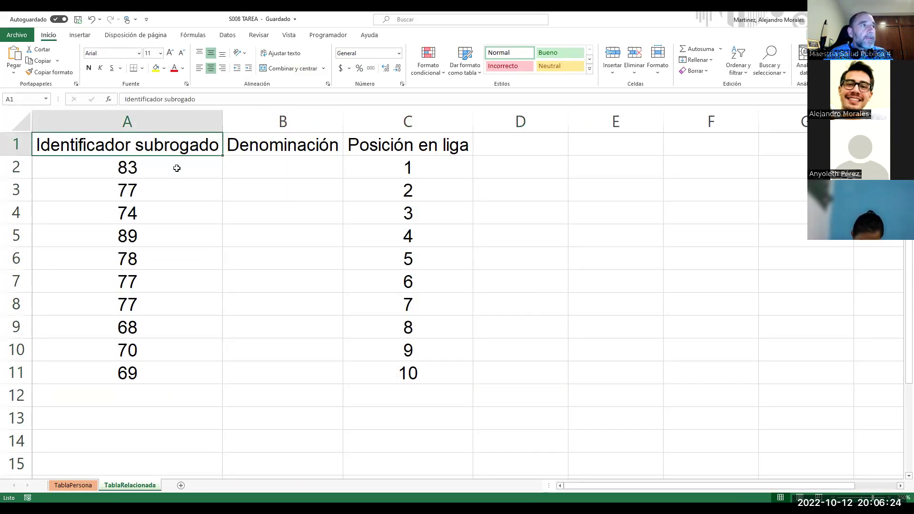
{"action": "left_click", "coordinate": [177, 168]}
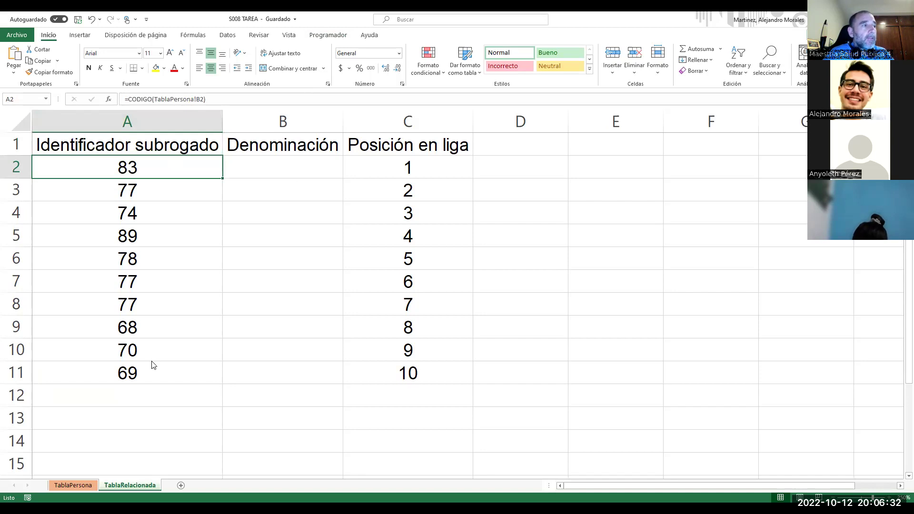
{"action": "left_click", "coordinate": [283, 170]}
{"action": "key", "text": "Right"}
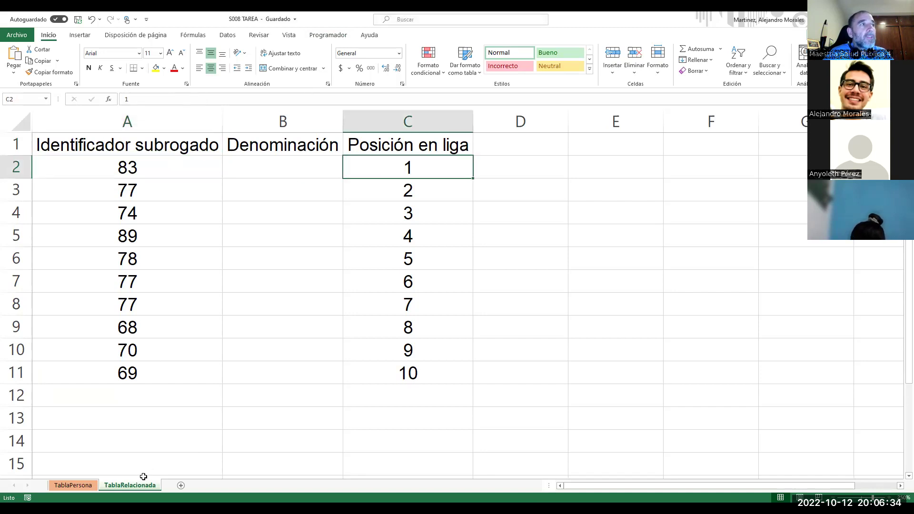
Step: Copy the club names in C2:C11 under Dato_relacionado on the TablaPersona sheet
{"action": "left_click", "coordinate": [76, 486]}
{"action": "left_click", "coordinate": [462, 147]}
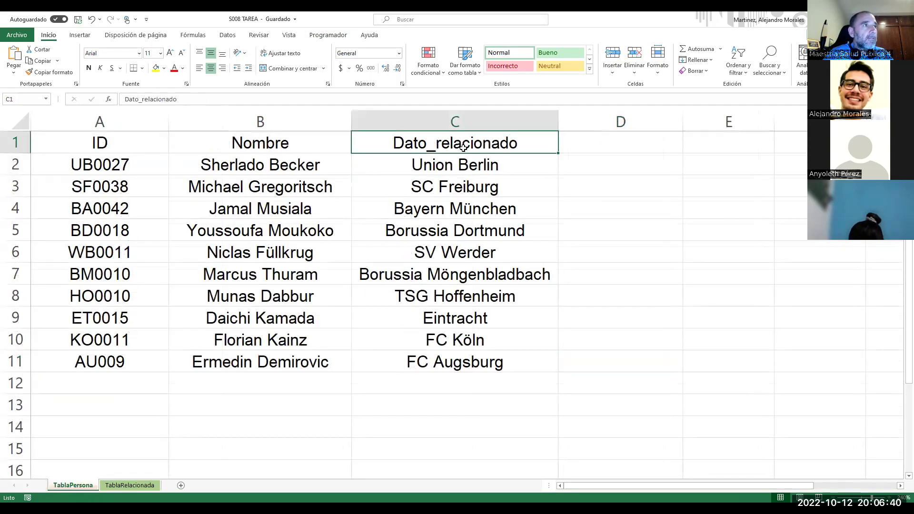
{"action": "left_click", "coordinate": [466, 121]}
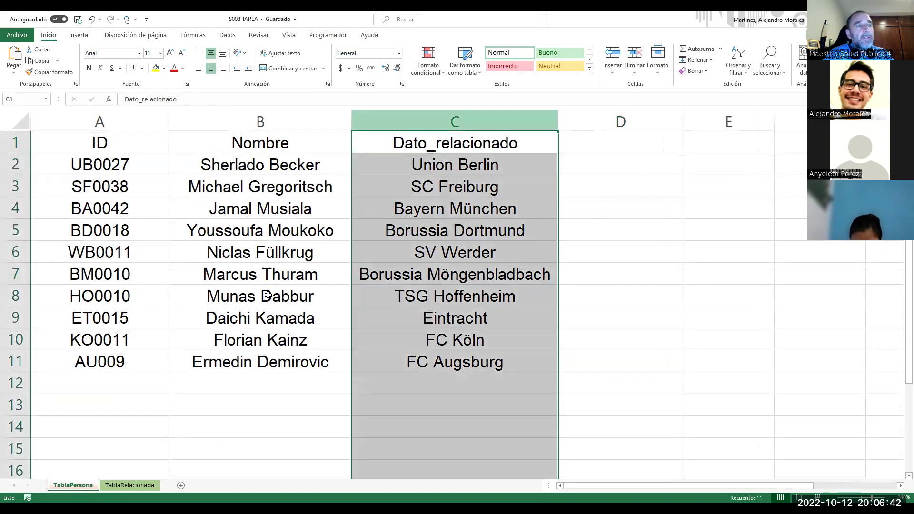
{"action": "key", "text": "ctrl+c"}
{"action": "left_click", "coordinate": [516, 183]}
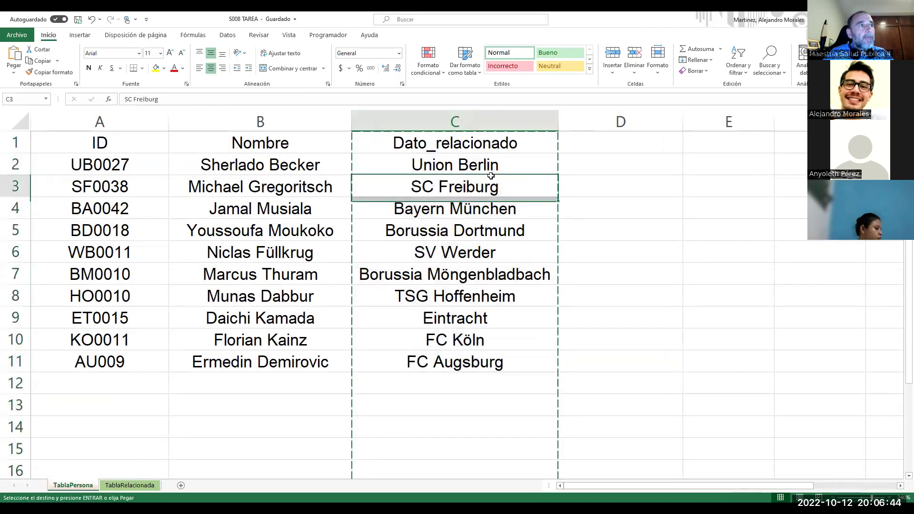
{"action": "left_click_drag", "start_coordinate": [476, 165], "coordinate": [475, 366]}
{"action": "key", "text": "ctrl+c"}
Step: Paste the copied club names into B2:B11 under Denominación on TablaRelacionada and autofit the column width
{"action": "left_click", "coordinate": [122, 484]}
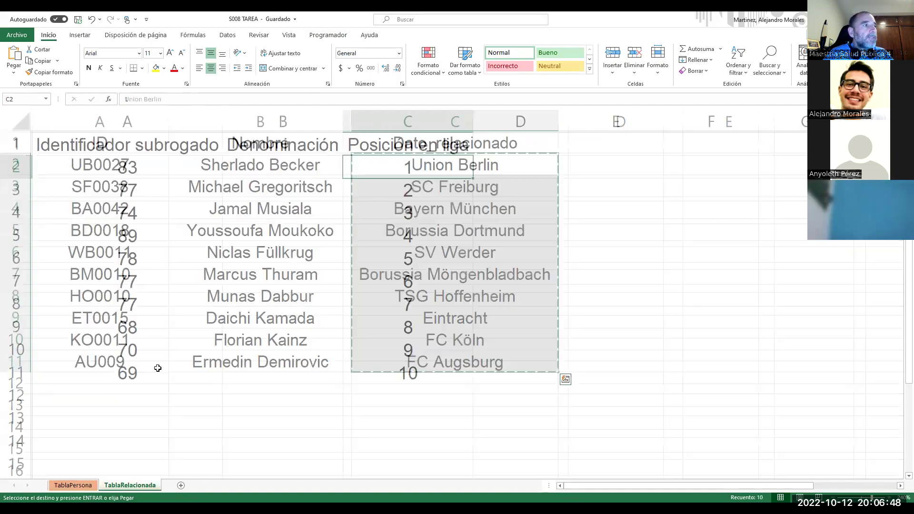
{"action": "left_click_drag", "start_coordinate": [278, 172], "coordinate": [285, 371]}
{"action": "key", "text": "ctrl+v"}
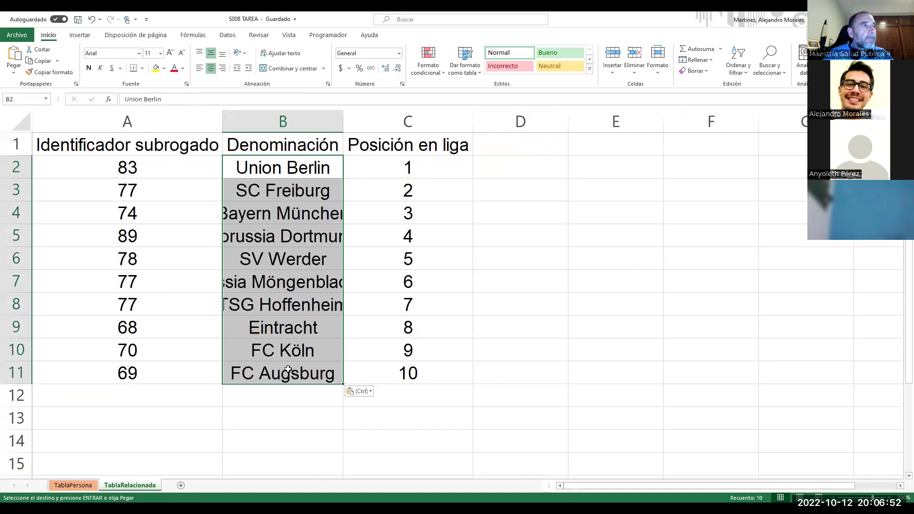
{"action": "double_click", "coordinate": [342, 118]}
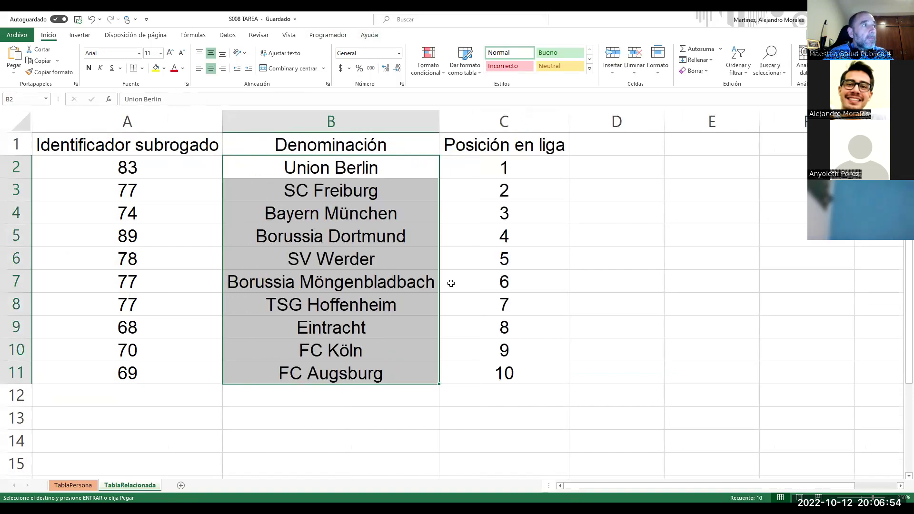
Step: Compare the Identificador subrogado codes in TablaRelacionada with the ID column A2:A11 on the TablaPersona sheet
{"action": "left_click", "coordinate": [455, 283]}
{"action": "left_click", "coordinate": [595, 237]}
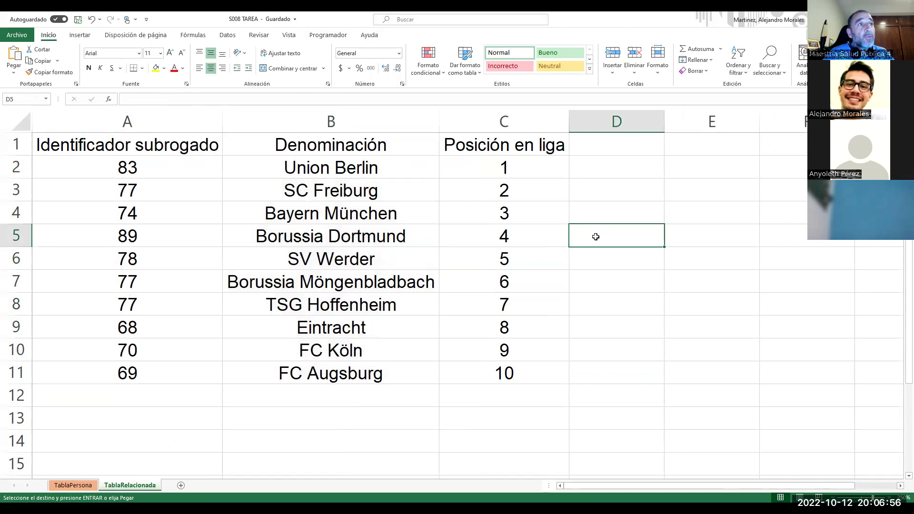
{"action": "left_click", "coordinate": [157, 166]}
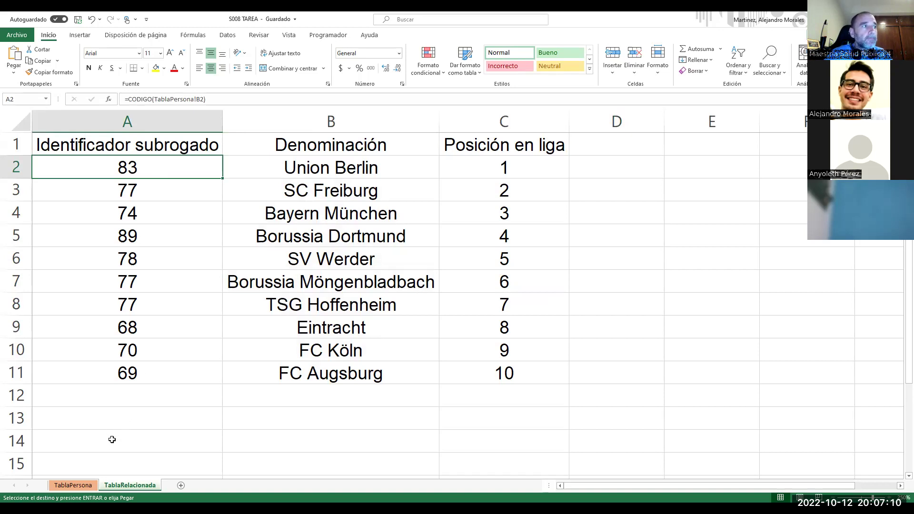
{"action": "left_click", "coordinate": [73, 485]}
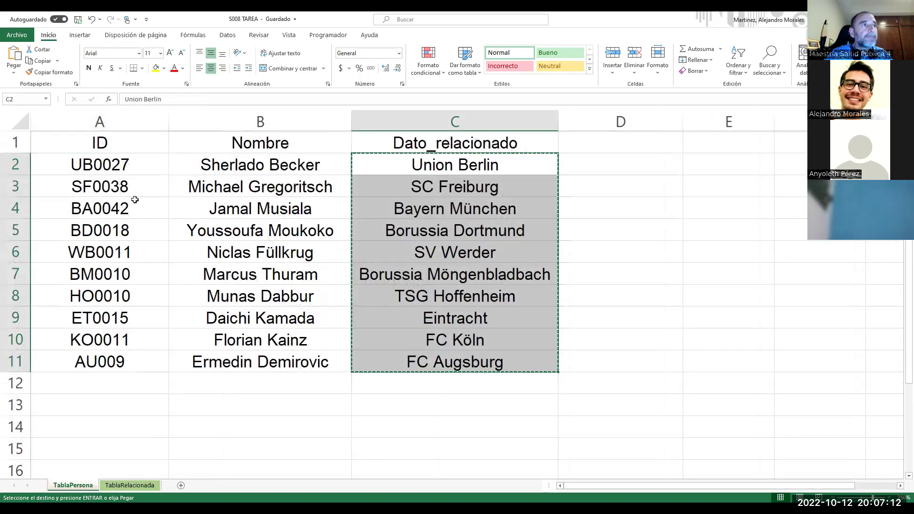
{"action": "left_click_drag", "start_coordinate": [105, 167], "coordinate": [98, 360]}
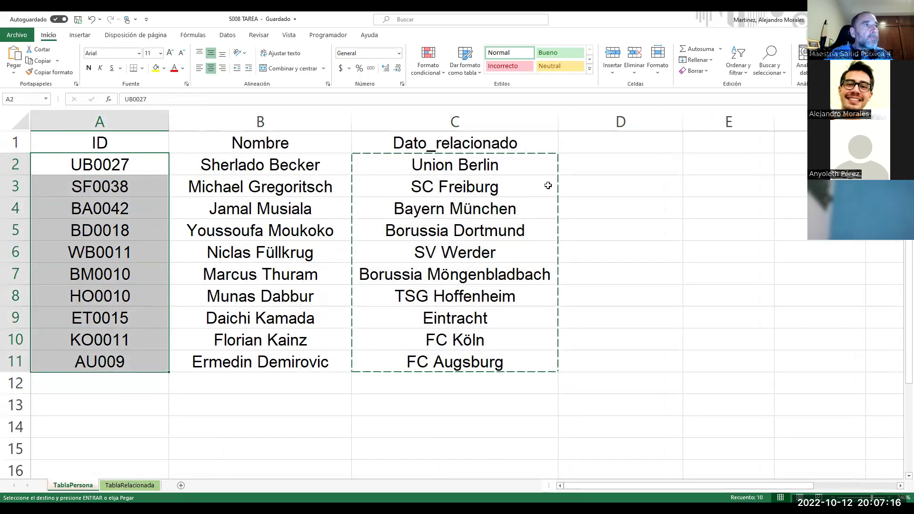
{"action": "key", "text": "ctrl+Page_Down"}
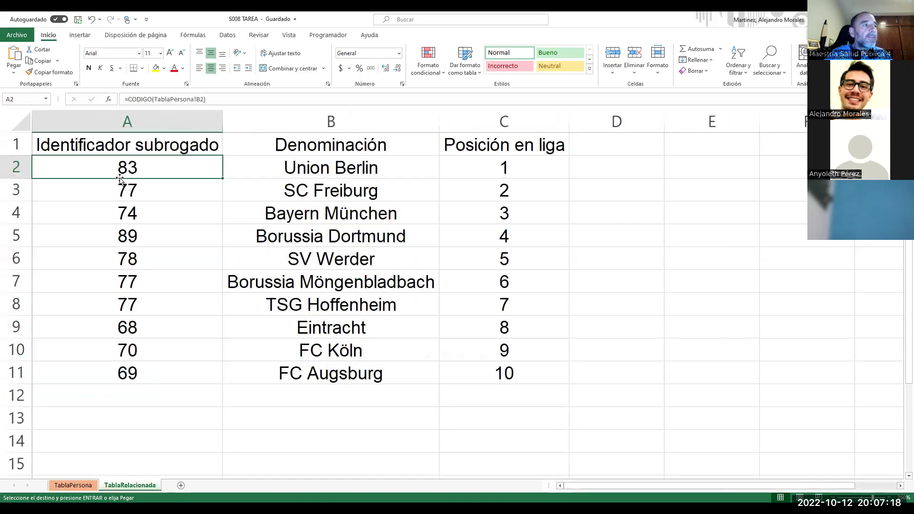
{"action": "left_click", "coordinate": [136, 148]}
{"action": "left_click_drag", "start_coordinate": [132, 170], "coordinate": [124, 375]}
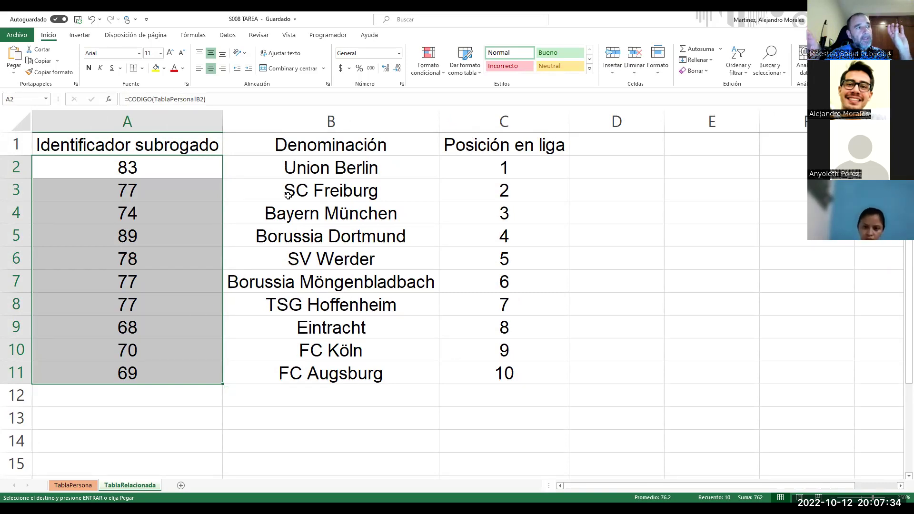
Step: Copy the Identificador subrogado codes in A2:A11 on the TablaRelacionada sheet
{"action": "key", "text": "ctrl+v"}
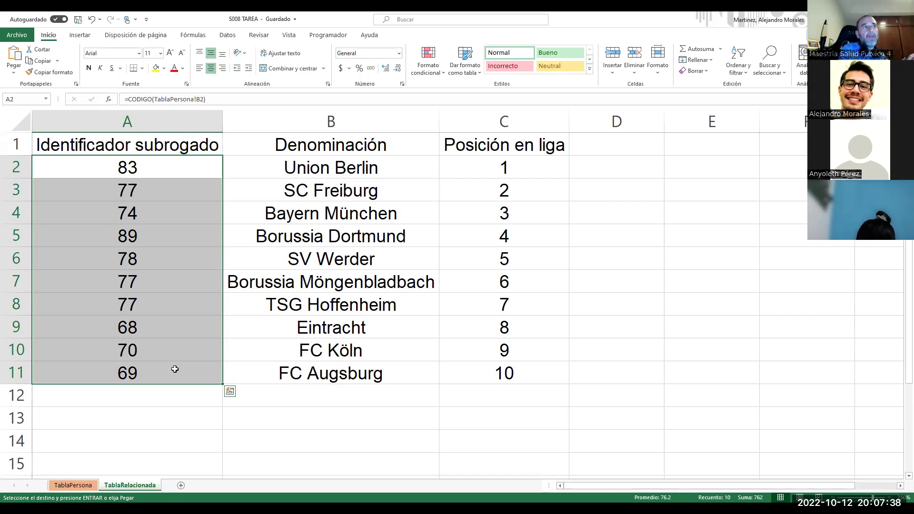
{"action": "left_click_drag", "start_coordinate": [155, 162], "coordinate": [161, 374]}
{"action": "key", "text": "ctrl+v"}
{"action": "key", "text": "ctrl+c"}
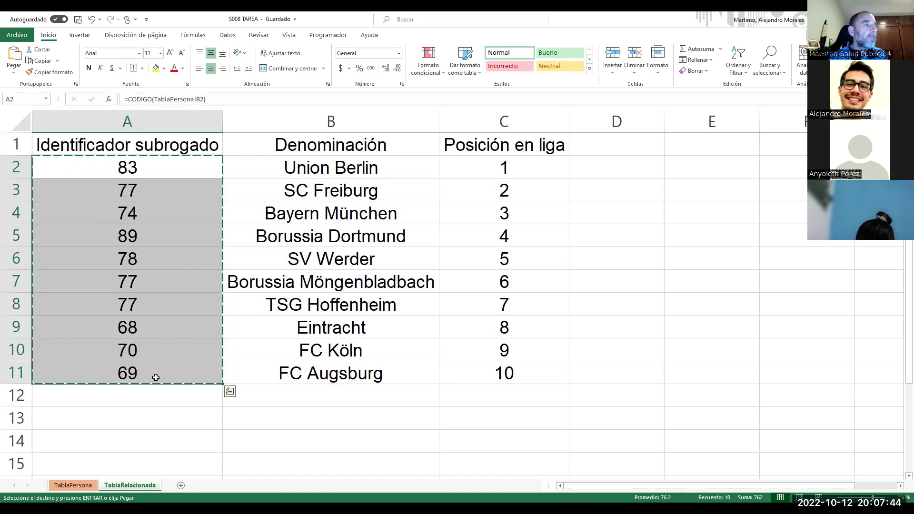
Step: Paste the copied identifiers as values only over the club names in C2:C11 under Dato_relacionado on TablaPersona
{"action": "left_click", "coordinate": [78, 485]}
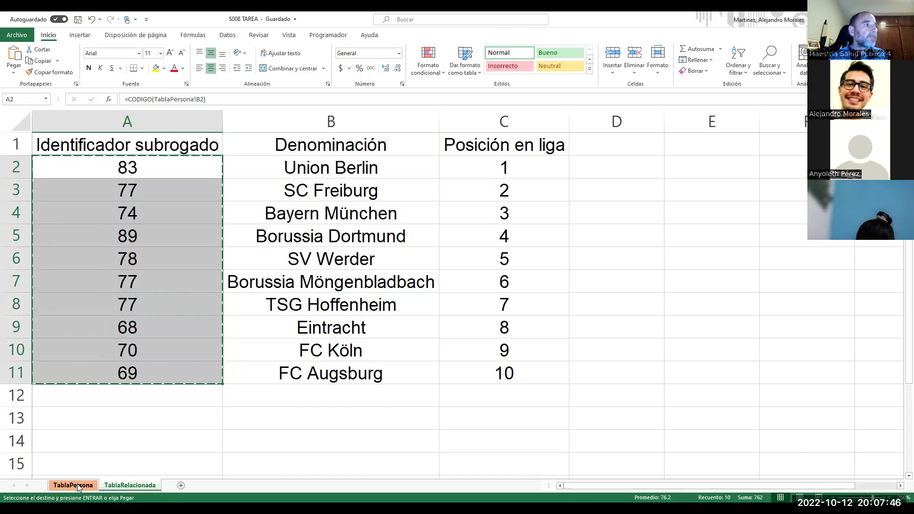
{"action": "left_click_drag", "start_coordinate": [433, 167], "coordinate": [436, 367]}
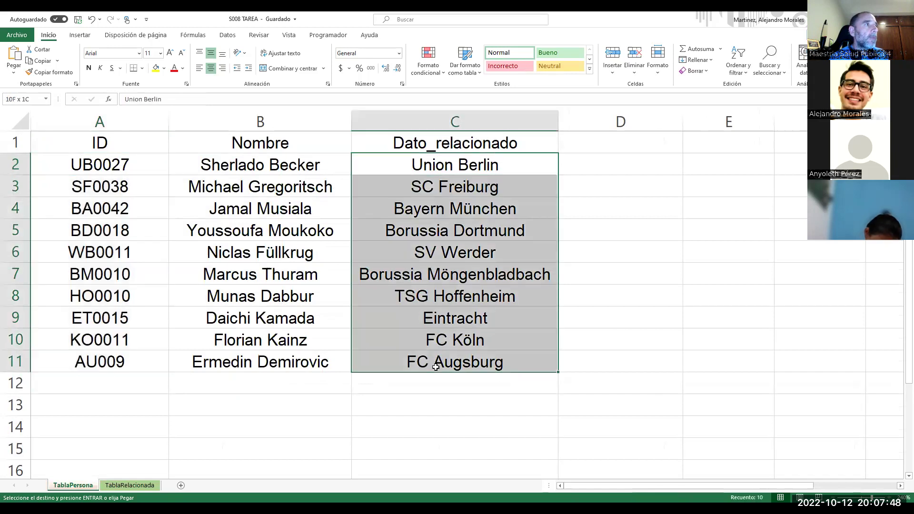
{"action": "key", "text": "ctrl+v"}
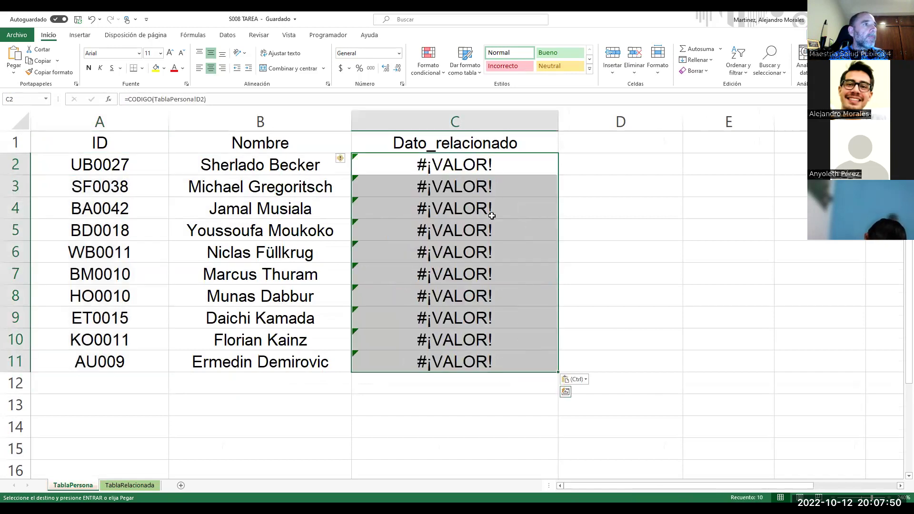
{"action": "left_click", "coordinate": [575, 379]}
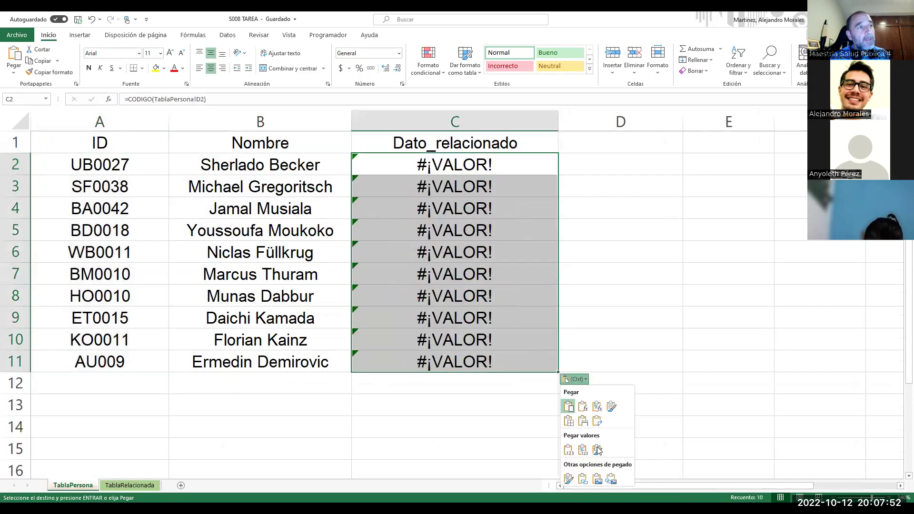
{"action": "left_click", "coordinate": [566, 449]}
{"action": "left_click", "coordinate": [622, 266]}
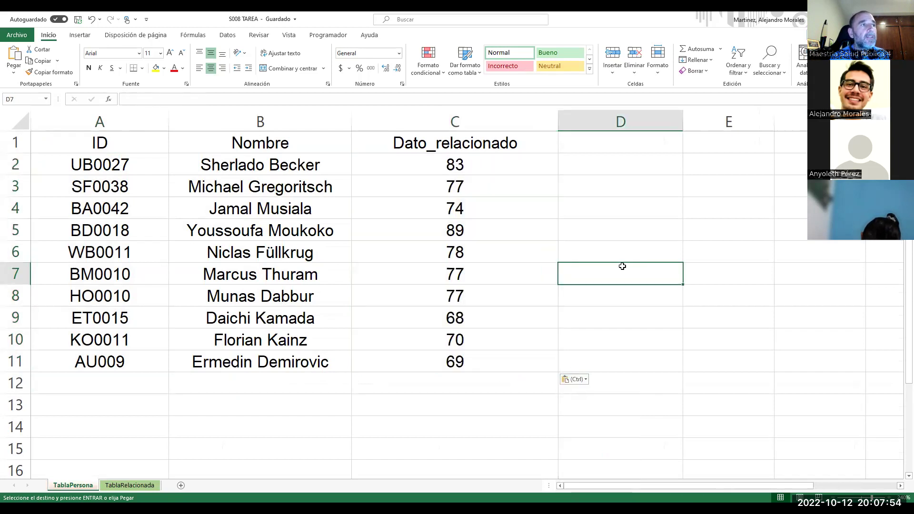
{"action": "key", "text": "Escape"}
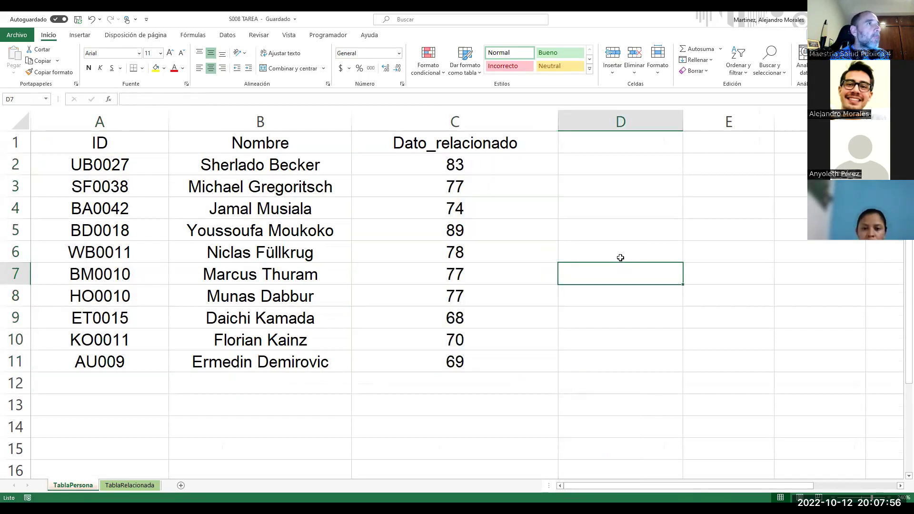
{"action": "left_click", "coordinate": [620, 257]}
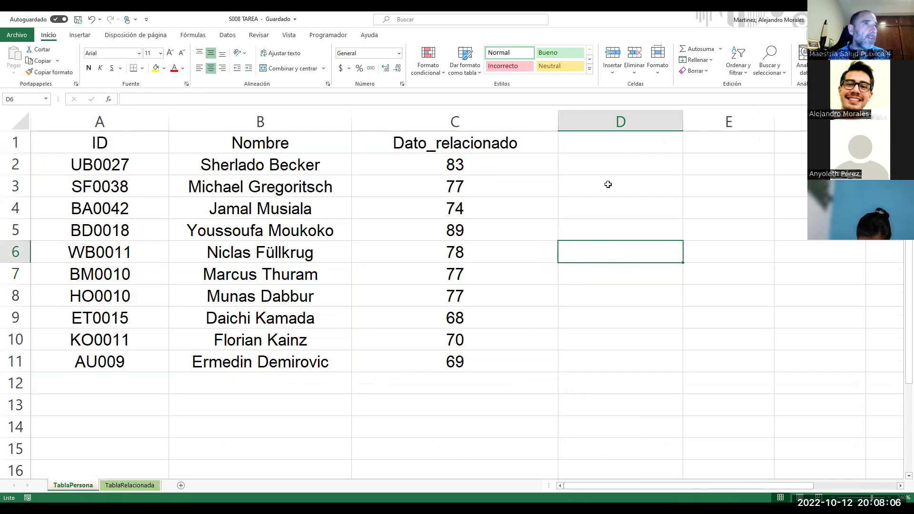
{"action": "left_click", "coordinate": [608, 168]}
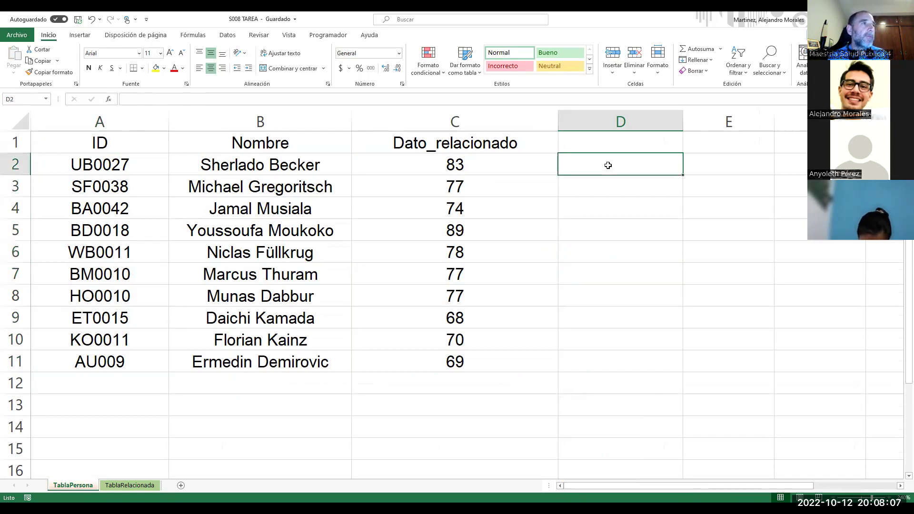
{"action": "left_click", "coordinate": [20, 38]}
{"action": "left_click", "coordinate": [43, 152]}
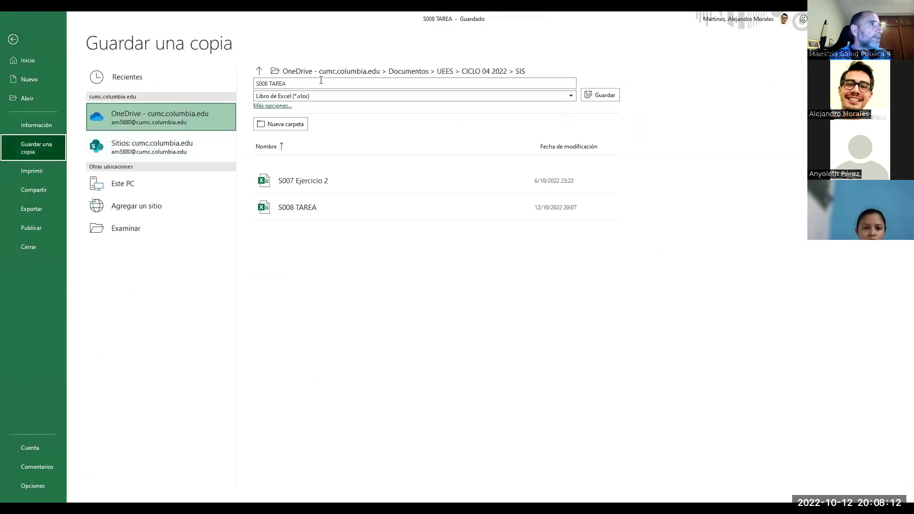
{"action": "left_click", "coordinate": [22, 42]}
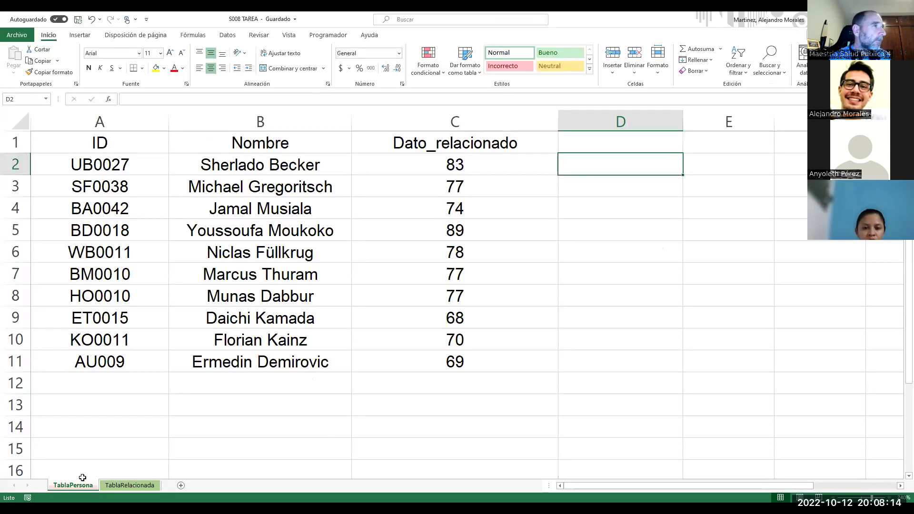
Step: Save a copy of the TablaPersona sheet as a comma-delimited CSV named S008 TAREA_tabla personas, keeping only the active sheet
{"action": "left_click", "coordinate": [17, 35]}
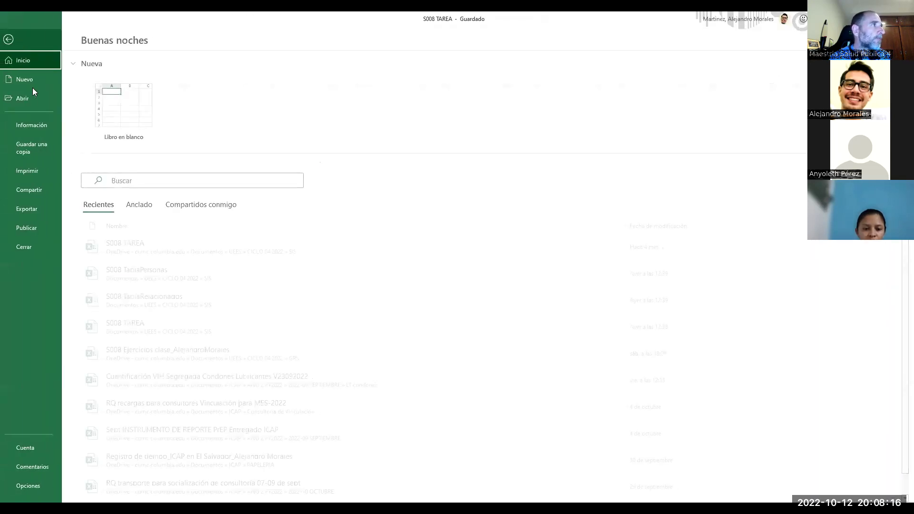
{"action": "left_click", "coordinate": [41, 152]}
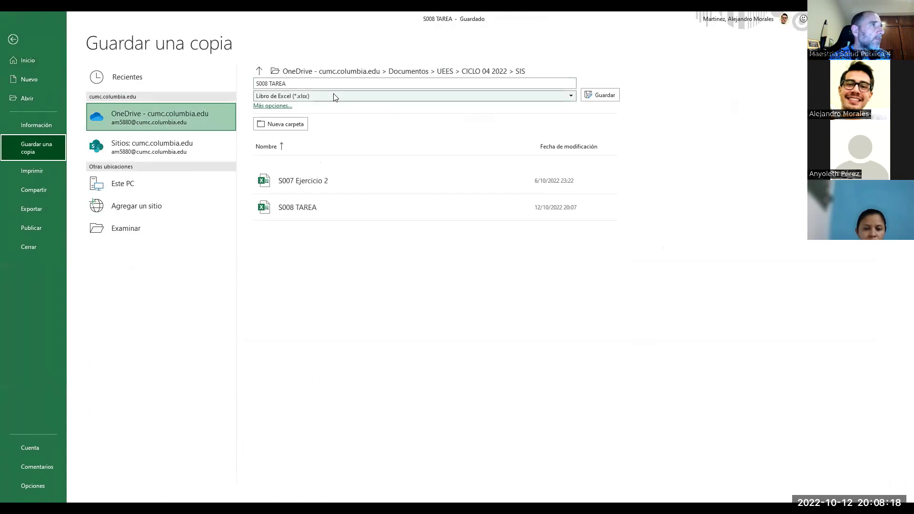
{"action": "left_click", "coordinate": [333, 97]}
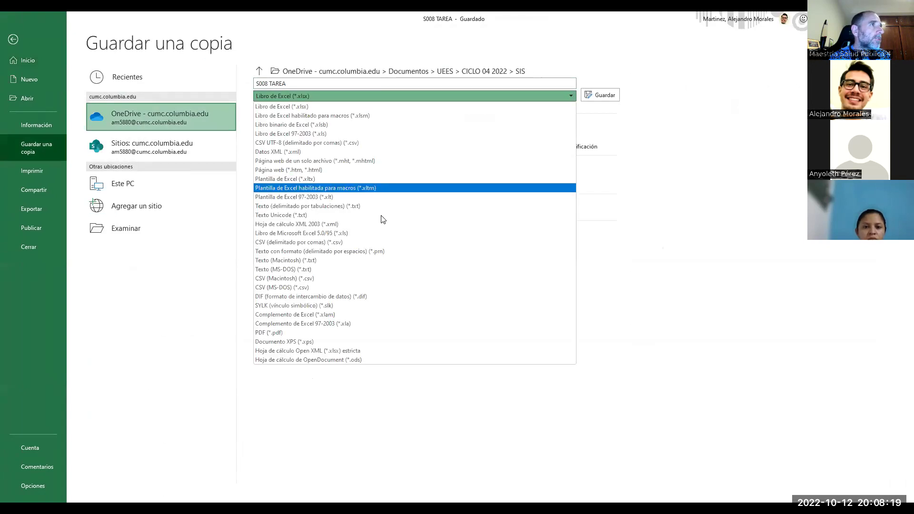
{"action": "left_click", "coordinate": [374, 244]}
{"action": "left_click", "coordinate": [305, 85]}
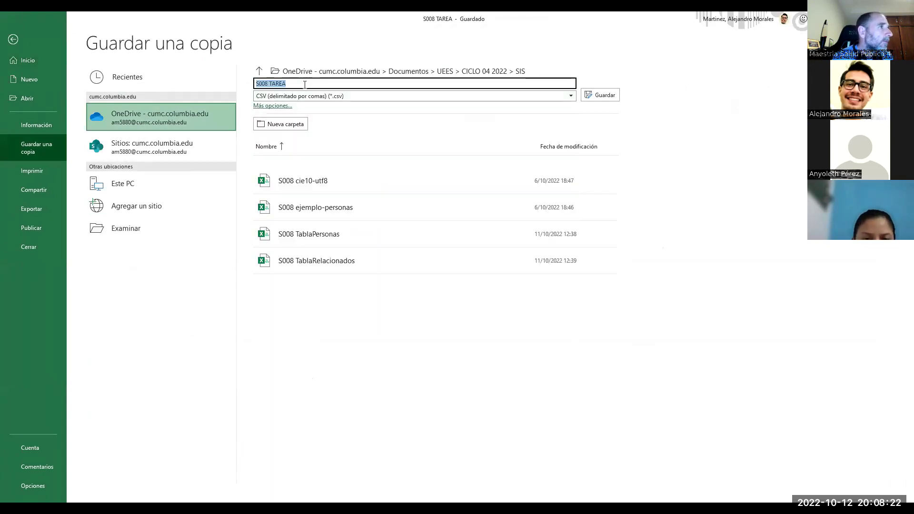
{"action": "left_click", "coordinate": [305, 84]}
{"action": "type", "text": "_tabla personas"}
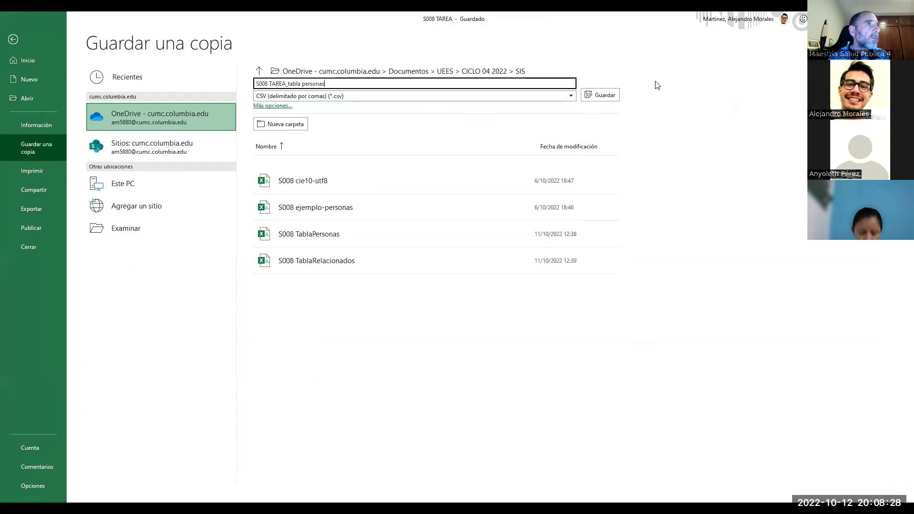
{"action": "left_click", "coordinate": [603, 95]}
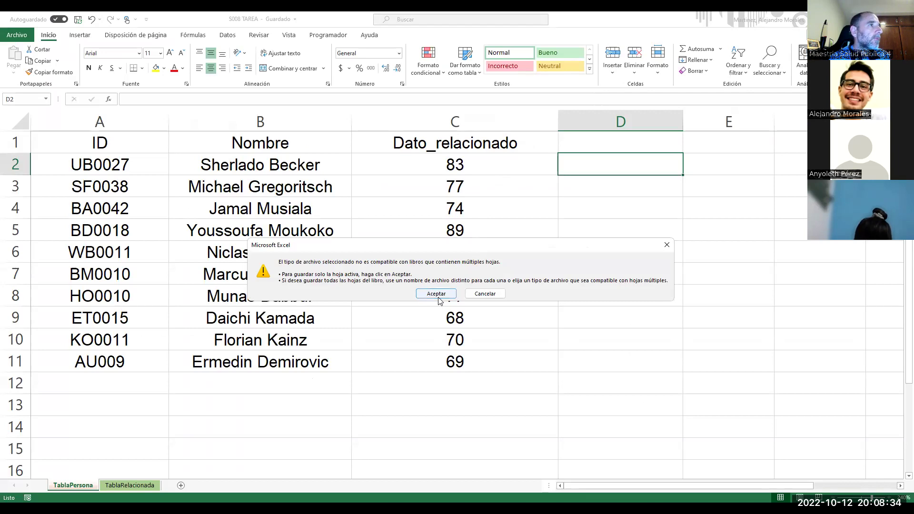
{"action": "left_click", "coordinate": [438, 298]}
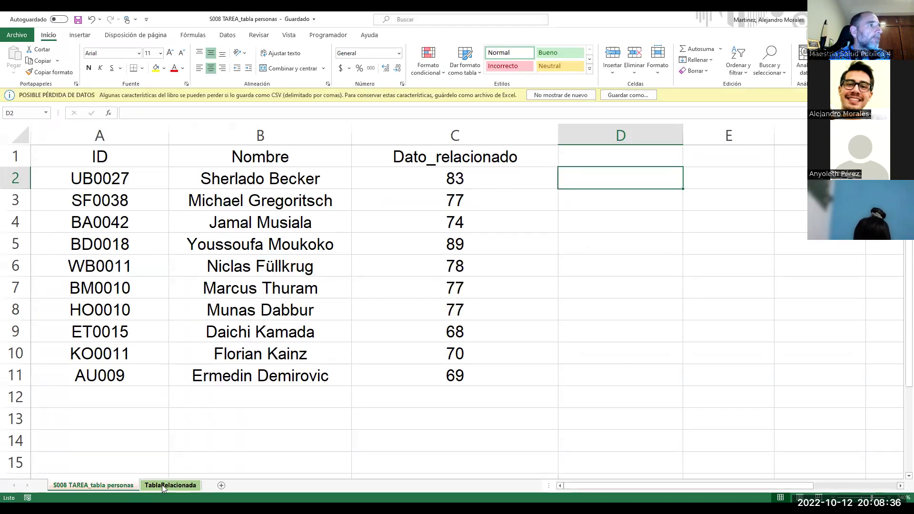
Step: Save the TablaRelacionada sheet as a comma-delimited CSV named S008 TAREA_tabla relacionados, keeping only the active sheet
{"action": "left_click", "coordinate": [162, 484]}
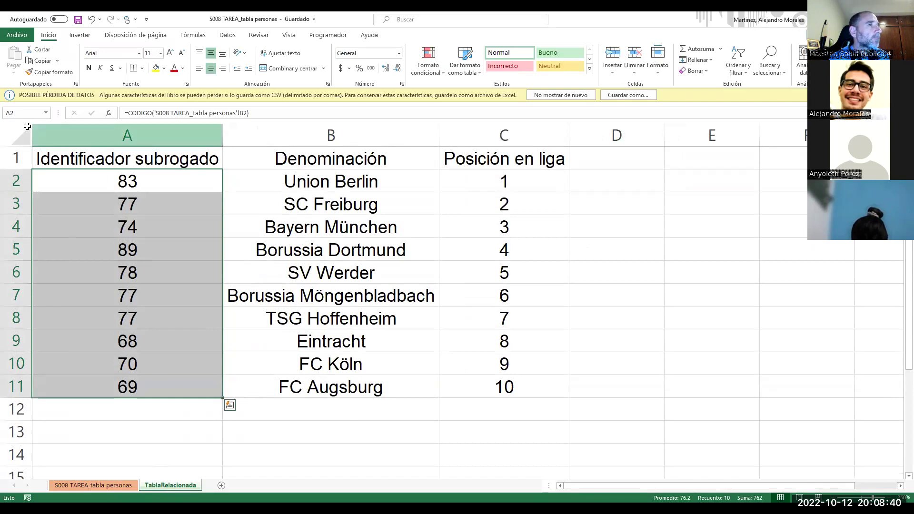
{"action": "left_click", "coordinate": [148, 195]}
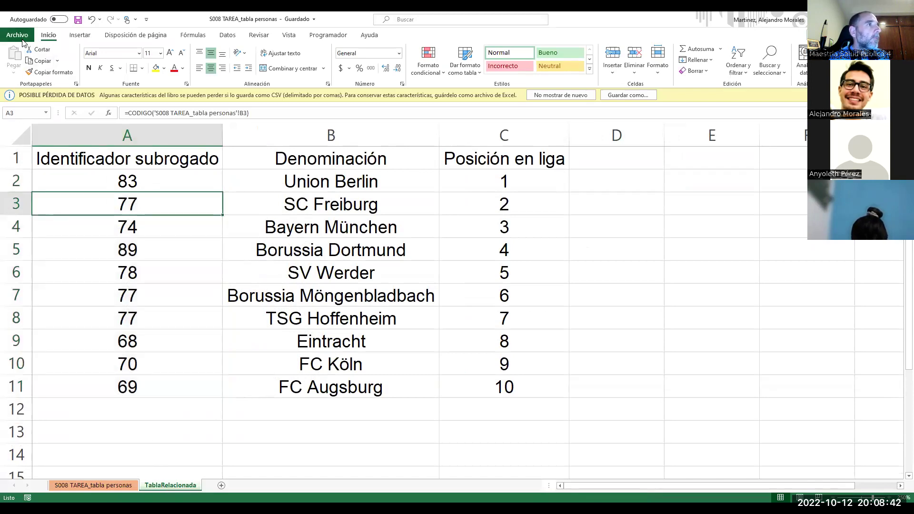
{"action": "left_click", "coordinate": [16, 35]}
{"action": "left_click", "coordinate": [40, 167]}
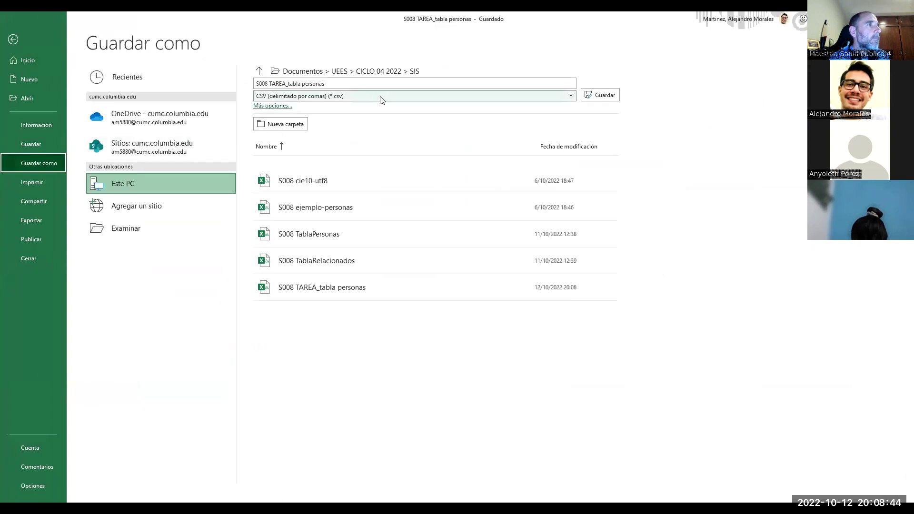
{"action": "left_click", "coordinate": [403, 83]}
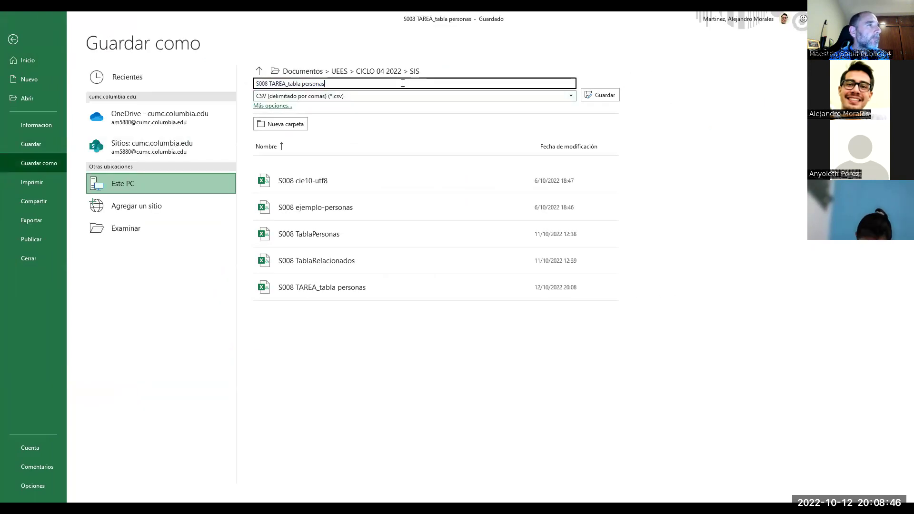
{"action": "key", "text": "BackSpace"}
{"action": "key", "text": "BackSpace"}
{"action": "key", "text": "BackSpace"}
{"action": "key", "text": "BackSpace"}
{"action": "key", "text": "BackSpace"}
{"action": "key", "text": "BackSpace"}
{"action": "key", "text": "BackSpace"}
{"action": "key", "text": "BackSpace"}
{"action": "type", "text": "relacionados"}
{"action": "left_click", "coordinate": [602, 95]}
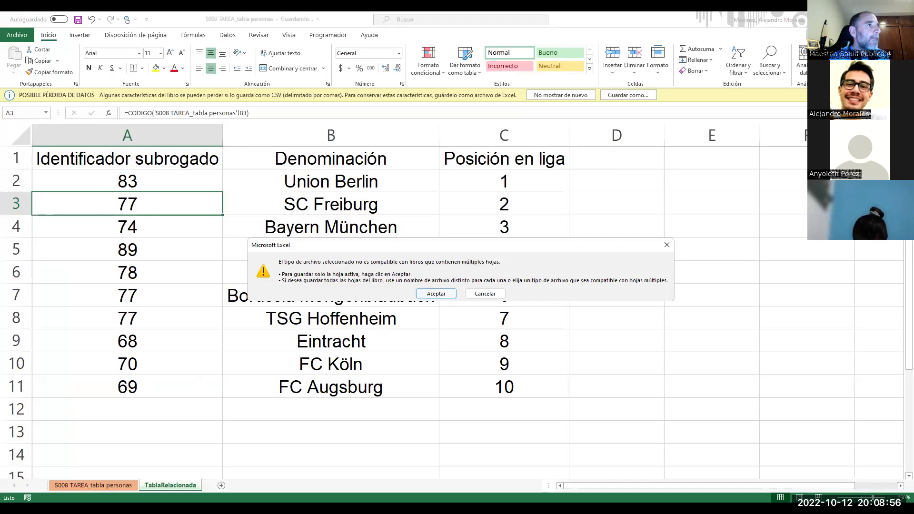
{"action": "left_click", "coordinate": [436, 293]}
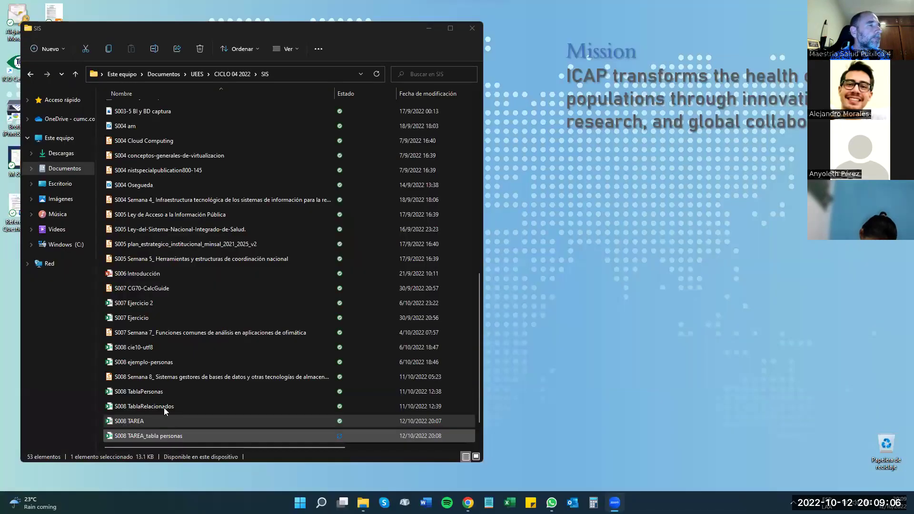
Step: Delete the older files S008 TablaPersonas and S008 TablaRelacionados from the SIS folder in File Explorer
{"action": "left_click", "coordinate": [177, 407]}
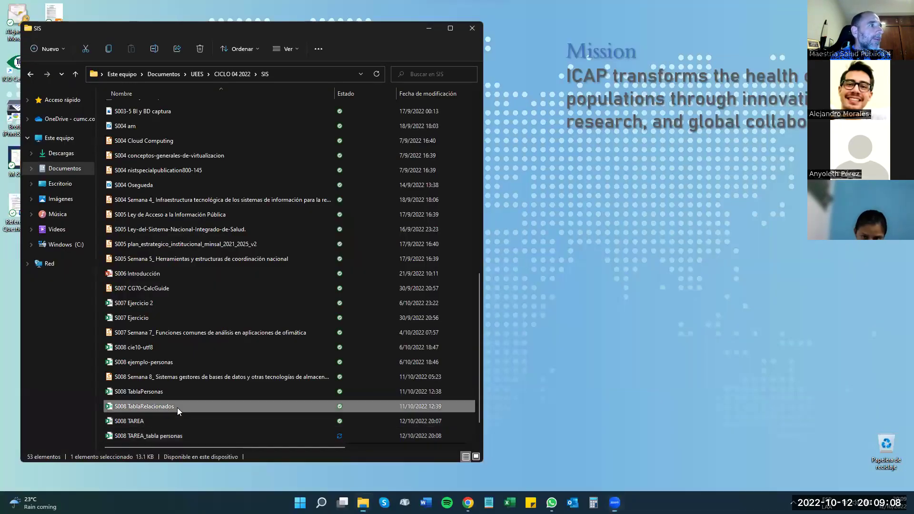
{"action": "scroll", "coordinate": [177, 408], "scroll_direction": "down", "scroll_amount": 1}
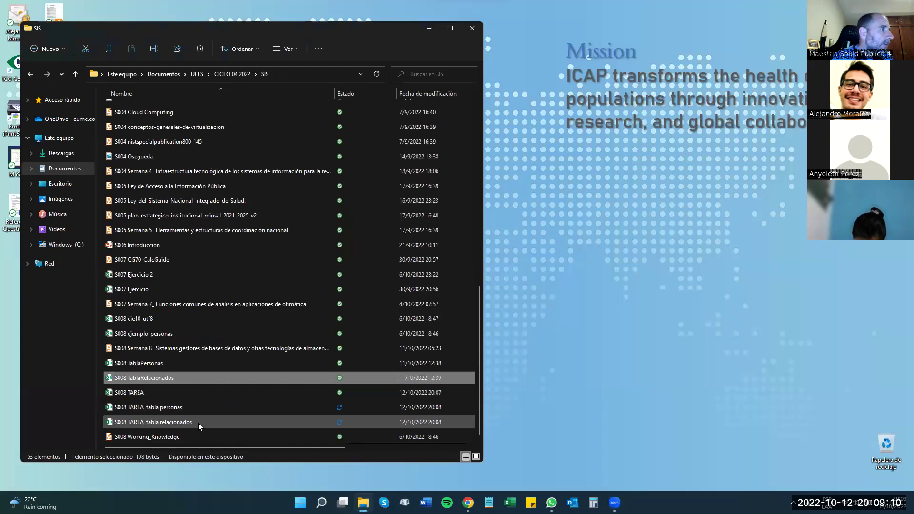
{"action": "left_click", "coordinate": [195, 410]}
{"action": "left_click", "coordinate": [185, 369]}
{"action": "left_click", "coordinate": [185, 378], "text": "shift"}
{"action": "key", "text": "Delete"}
Step: Open S008 TAREA_tabla personas in Excel to check its exported columns and close it again
{"action": "left_click", "coordinate": [182, 407]}
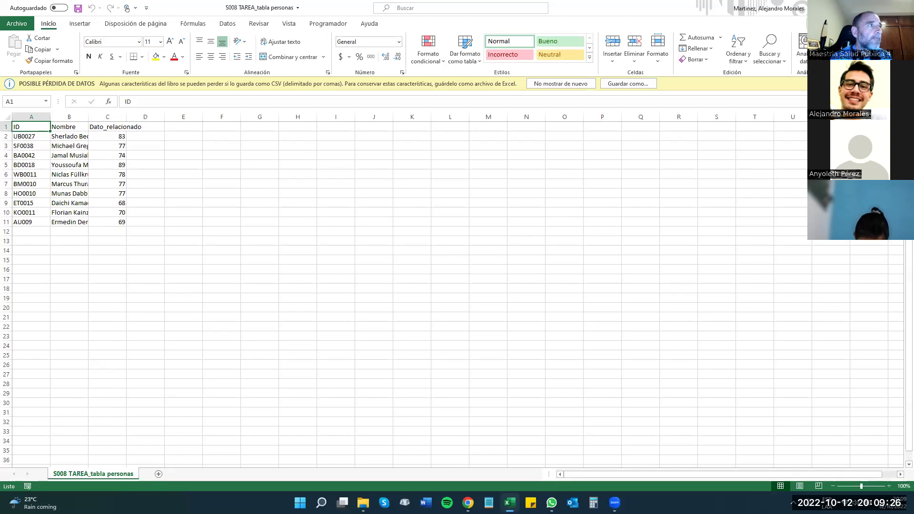
{"action": "key", "text": "alt+F4"}
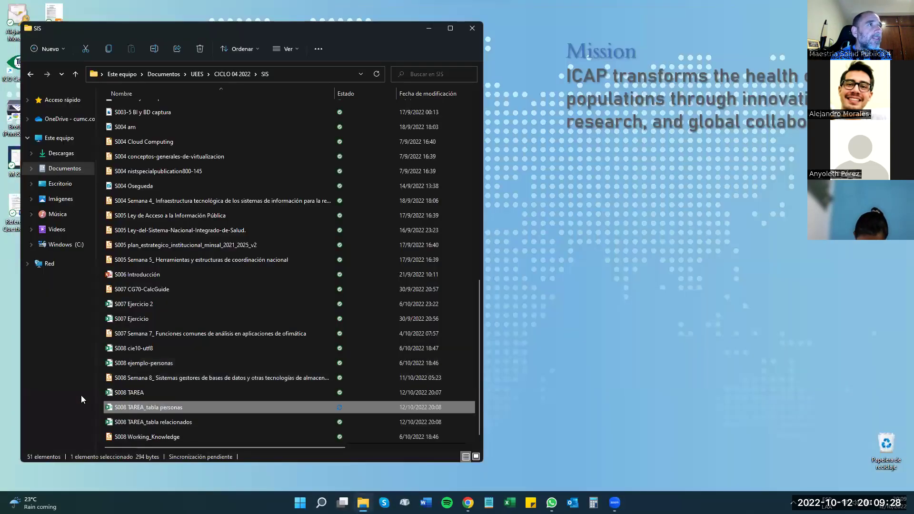
Step: Open S008 TAREA_tabla personas in Notepad to check its exported rows and separators, and close it again
{"action": "right_click", "coordinate": [181, 405]}
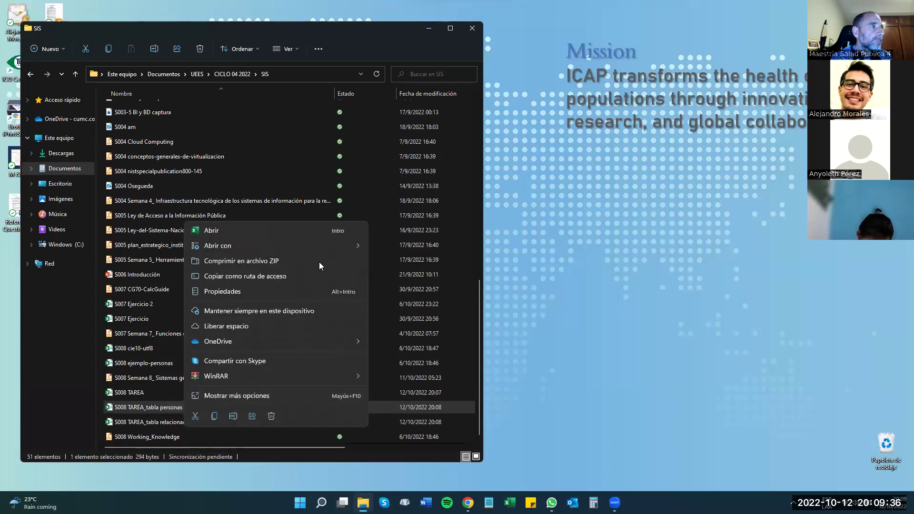
{"action": "mouse_move", "coordinate": [331, 245]}
{"action": "left_click", "coordinate": [404, 278]}
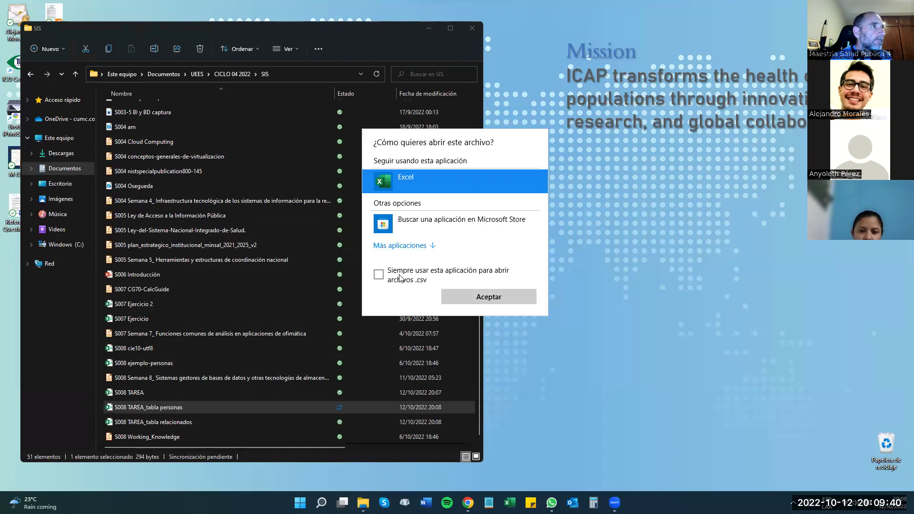
{"action": "left_click", "coordinate": [416, 246]}
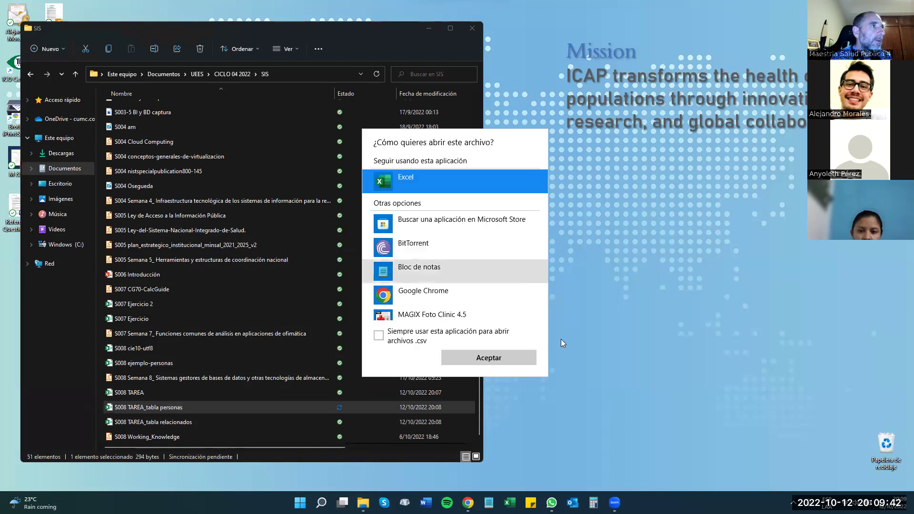
{"action": "scroll", "coordinate": [454, 262], "scroll_direction": "down", "scroll_amount": 3}
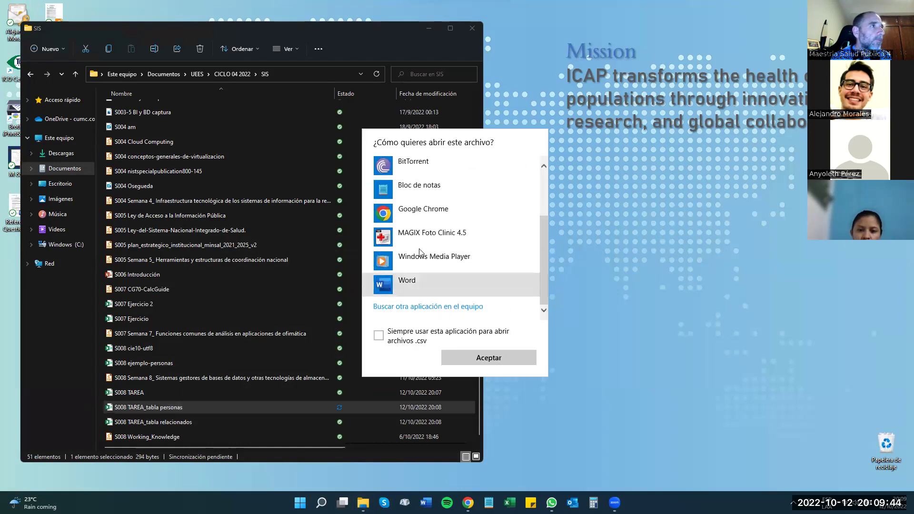
{"action": "left_click", "coordinate": [423, 192]}
{"action": "left_click", "coordinate": [494, 357]}
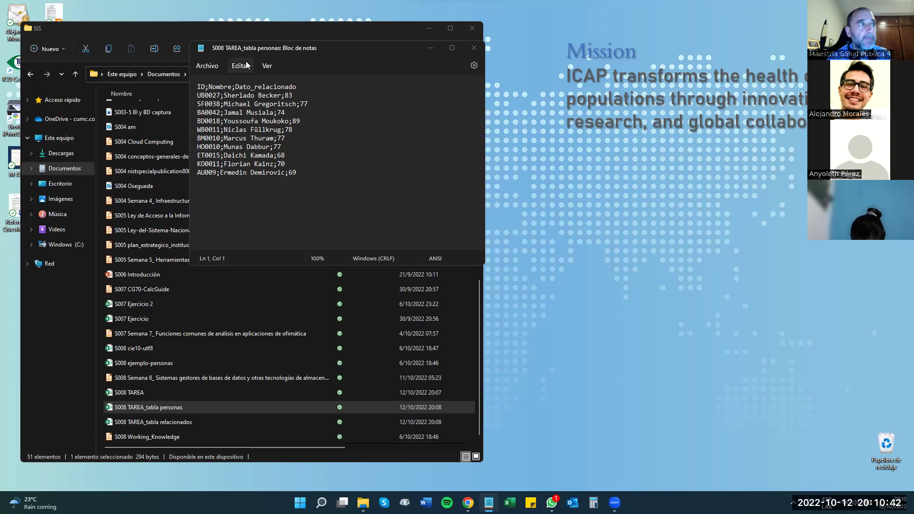
{"action": "key", "text": "alt+e"}
{"action": "left_click", "coordinate": [362, 130]}
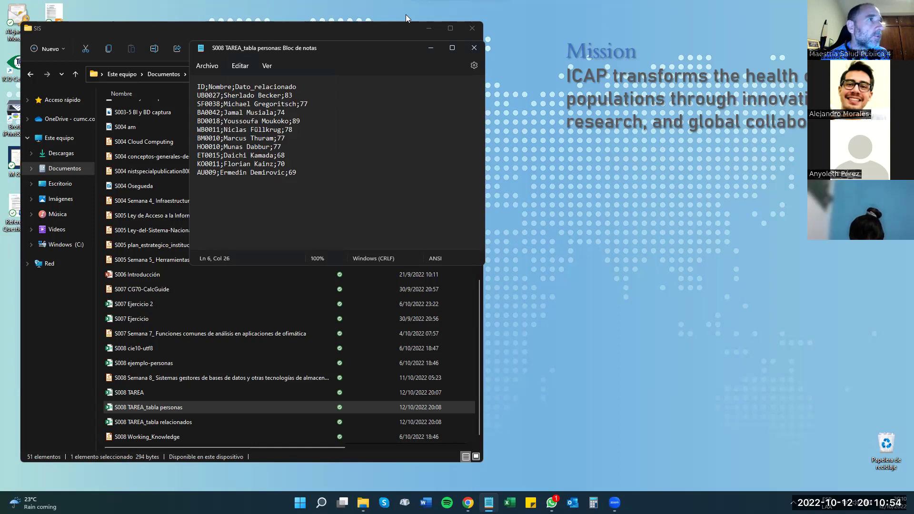
{"action": "left_click", "coordinate": [473, 53]}
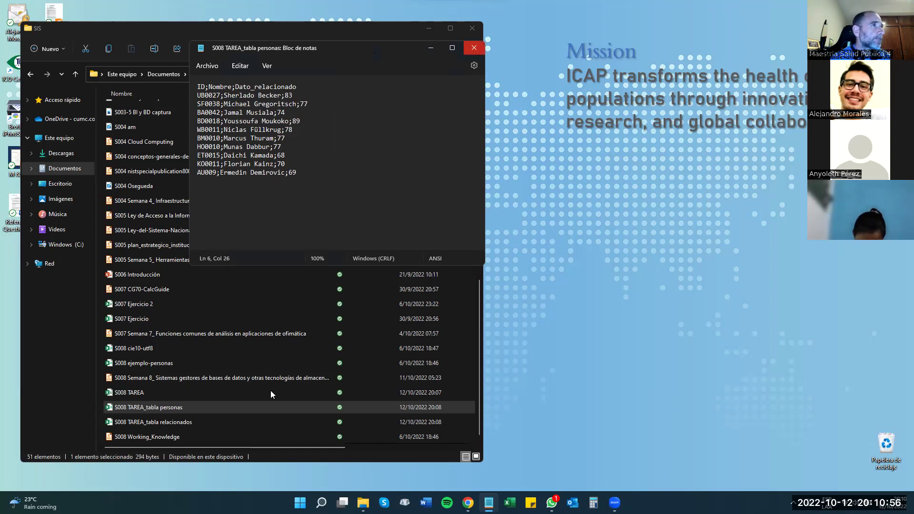
Step: Open S008 TAREA_tabla relacionados in Notepad to check its exported rows and separators
{"action": "right_click", "coordinate": [204, 424]}
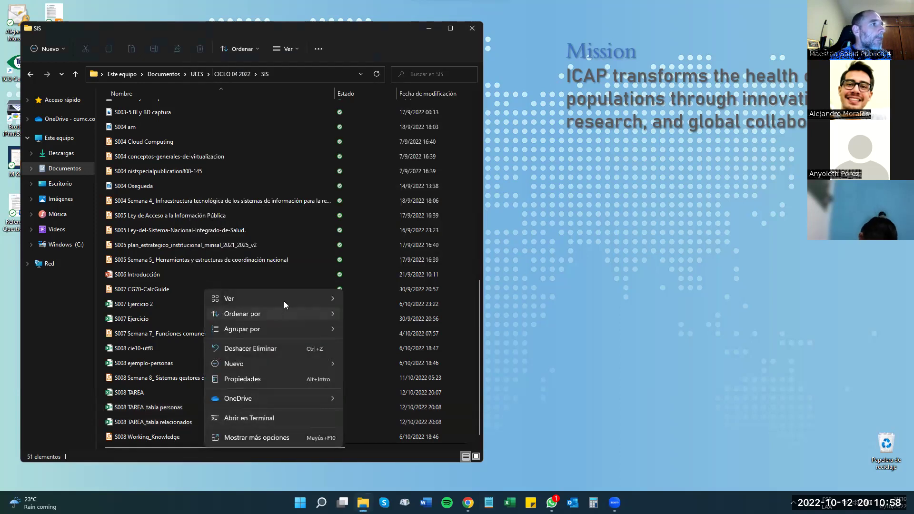
{"action": "left_click", "coordinate": [196, 422]}
{"action": "right_click", "coordinate": [204, 424]}
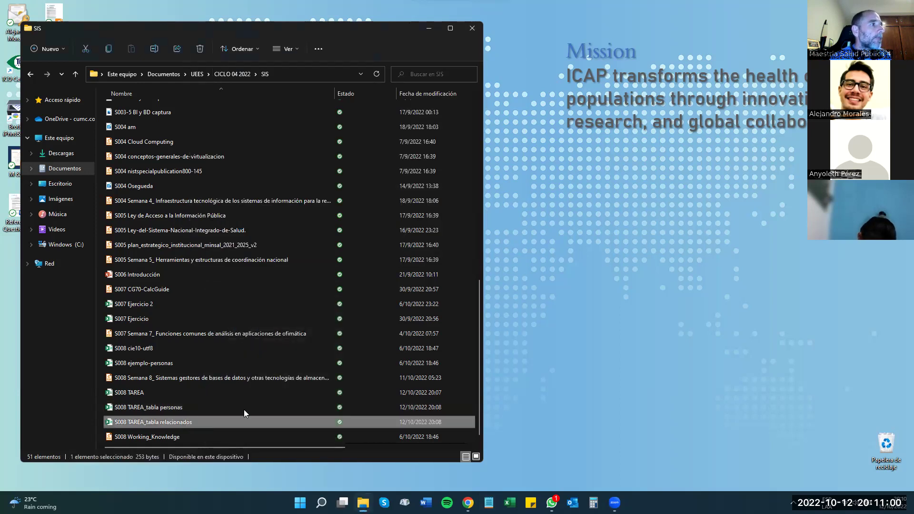
{"action": "mouse_move", "coordinate": [384, 264]}
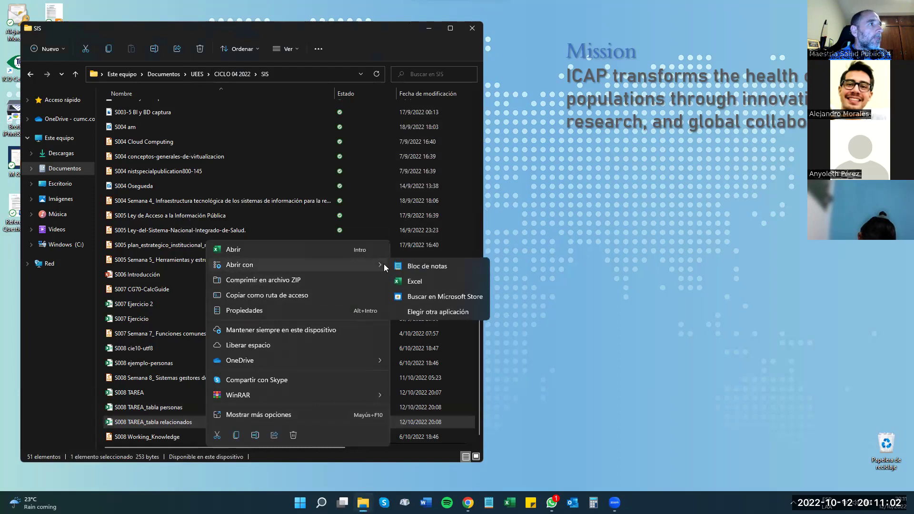
{"action": "left_click", "coordinate": [420, 266]}
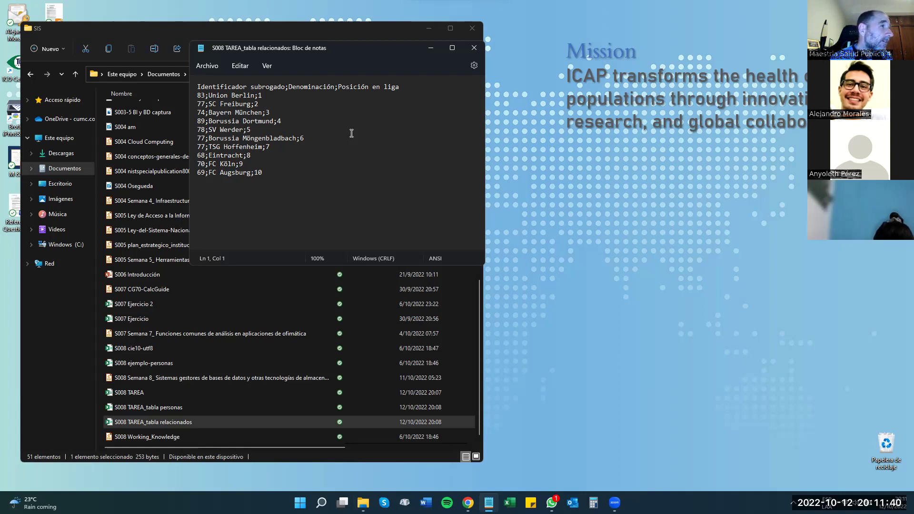
Step: Examine Notepad's font and application settings, return to the file's text, and close S008 TAREA_tabla relacionados
{"action": "left_click", "coordinate": [240, 66]}
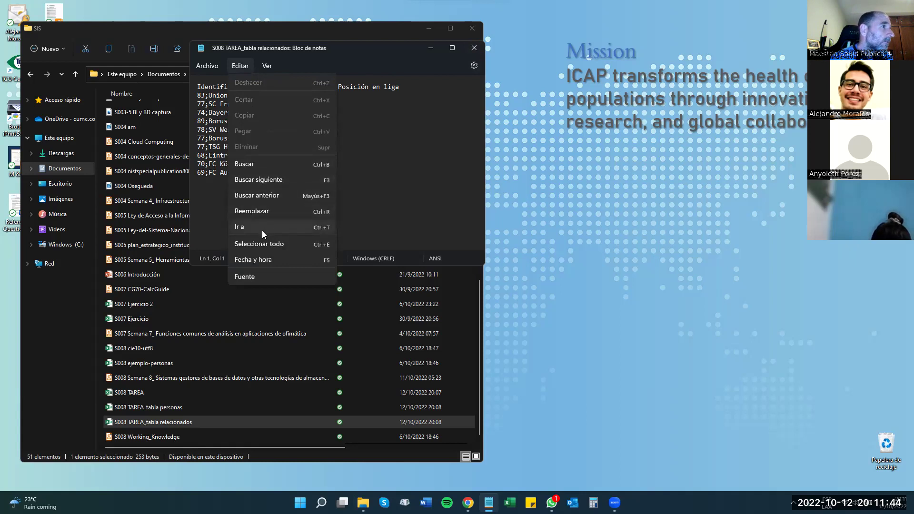
{"action": "left_click", "coordinate": [263, 276]}
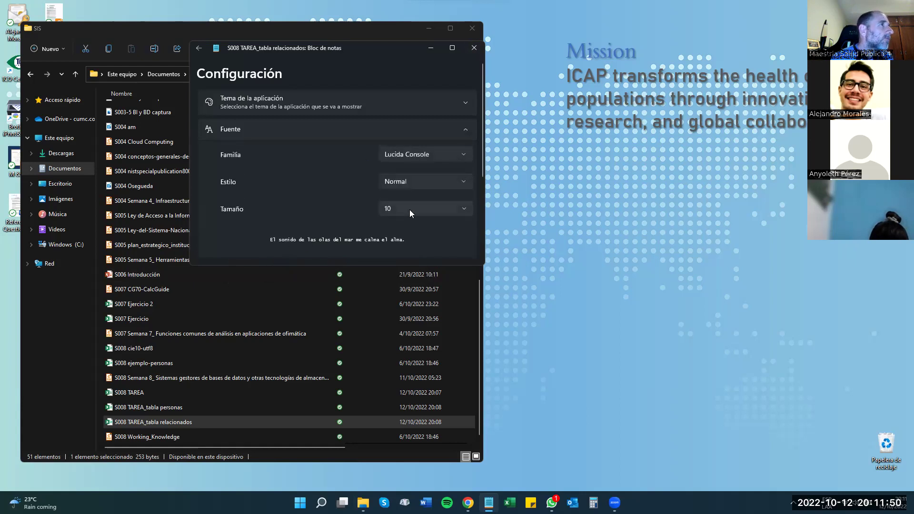
{"action": "scroll", "coordinate": [410, 209], "scroll_direction": "down", "scroll_amount": 3}
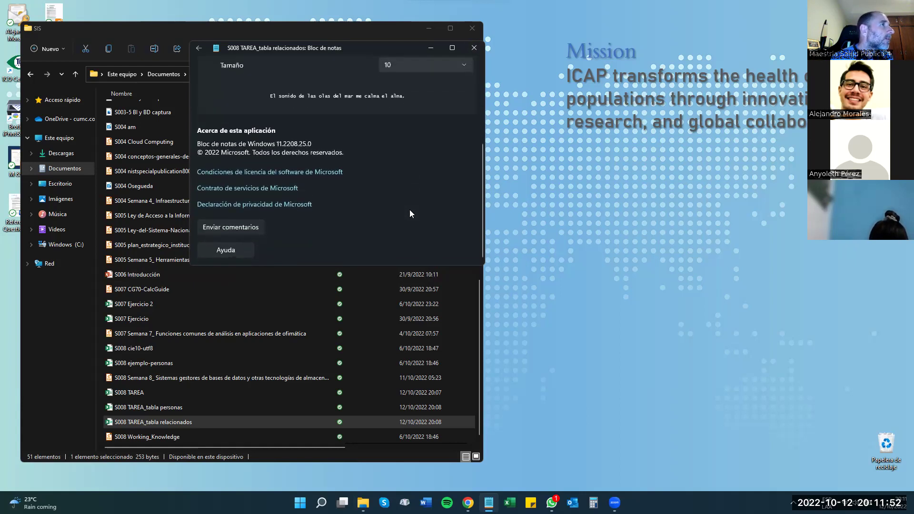
{"action": "scroll", "coordinate": [409, 213], "scroll_direction": "up", "scroll_amount": 5}
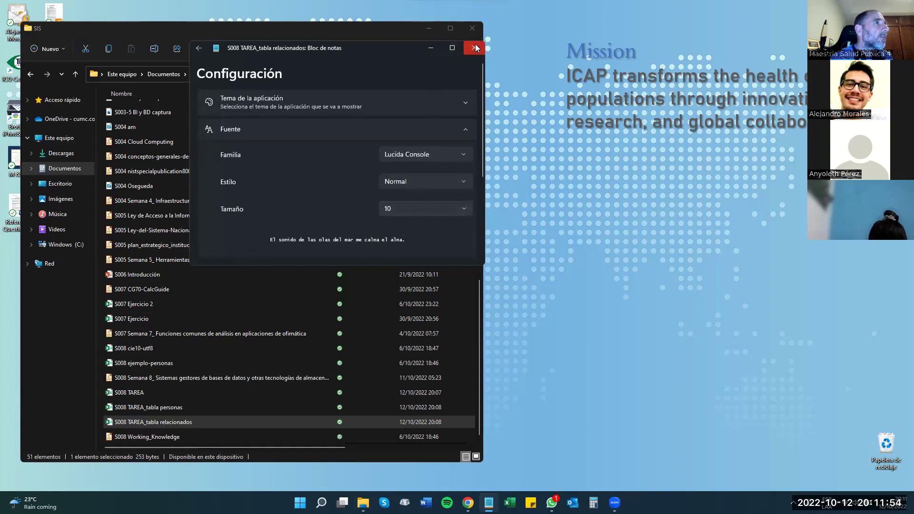
{"action": "left_click", "coordinate": [199, 48]}
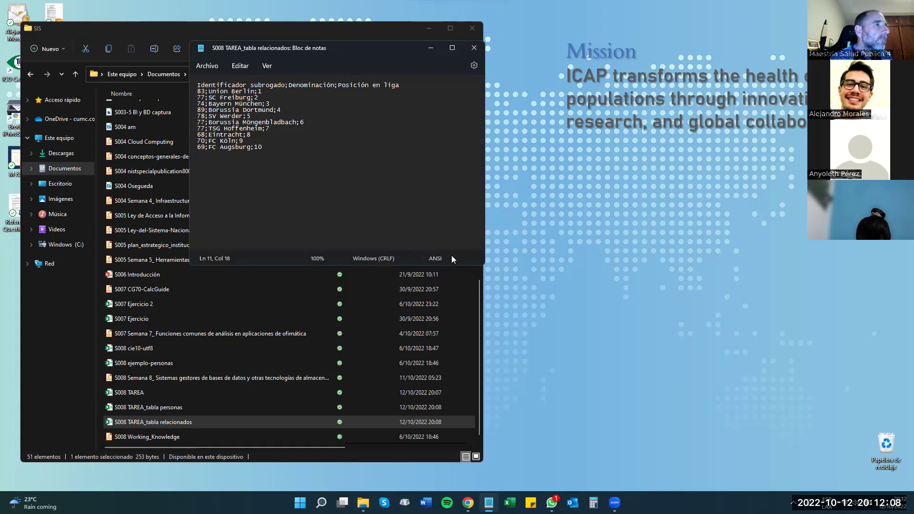
{"action": "left_click", "coordinate": [473, 67]}
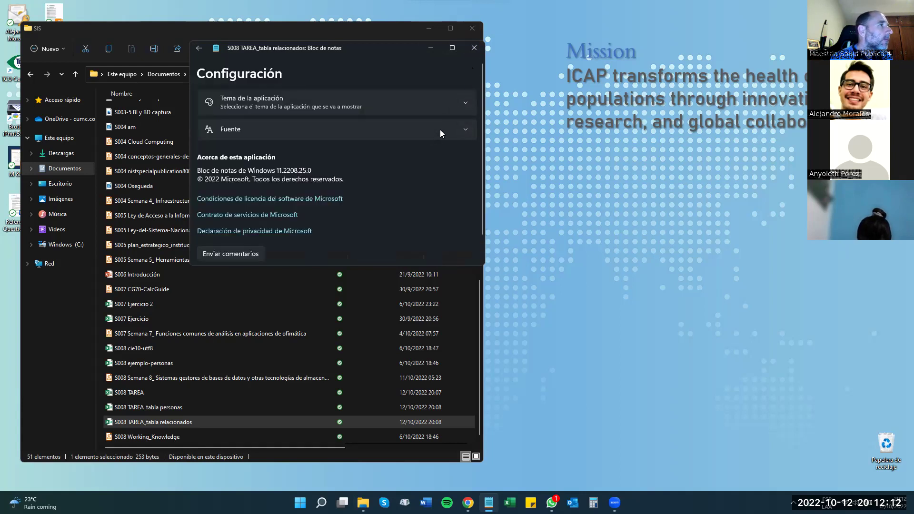
{"action": "scroll", "coordinate": [440, 130], "scroll_direction": "down", "scroll_amount": 1}
{"action": "scroll", "coordinate": [440, 130], "scroll_direction": "up", "scroll_amount": 1}
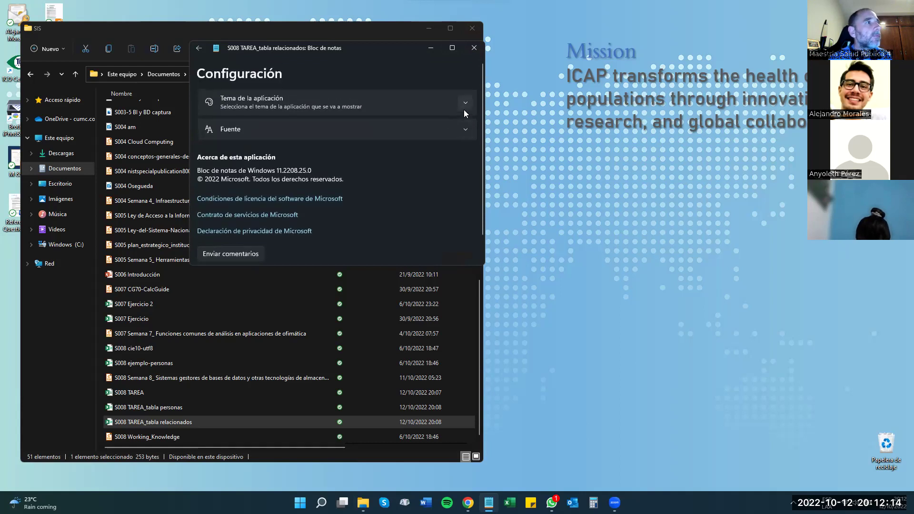
{"action": "left_click", "coordinate": [199, 48]}
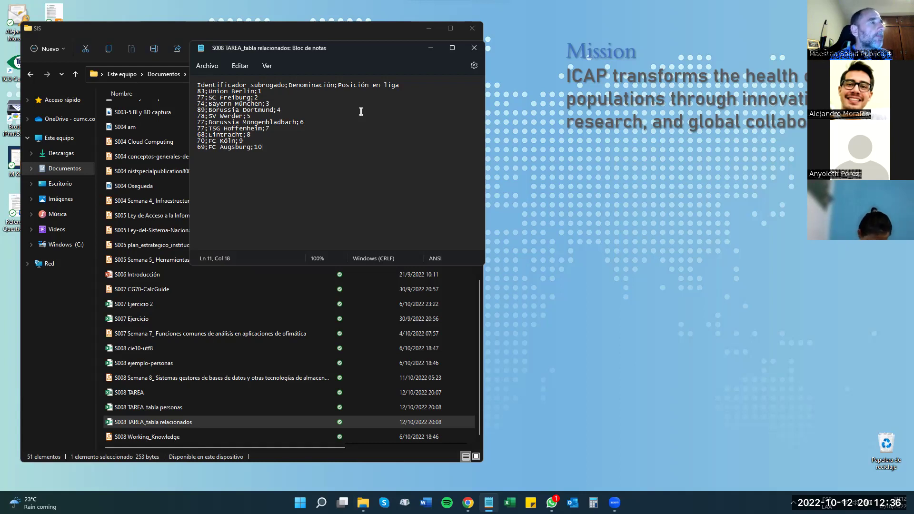
{"action": "left_click", "coordinate": [473, 47]}
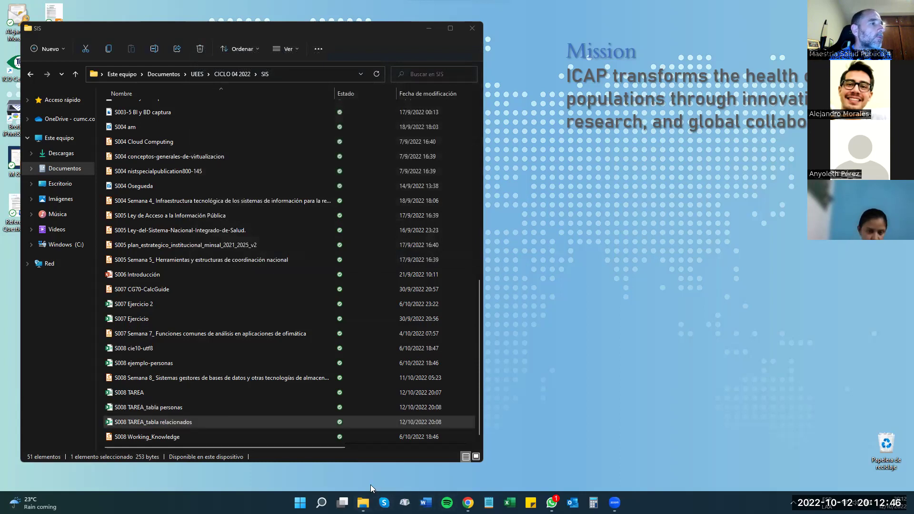
Step: Switch to Chrome, close the Instagram inbox, and maximize the window showing the Sistemas Informáticos en Salud course
{"action": "mouse_move", "coordinate": [468, 502]}
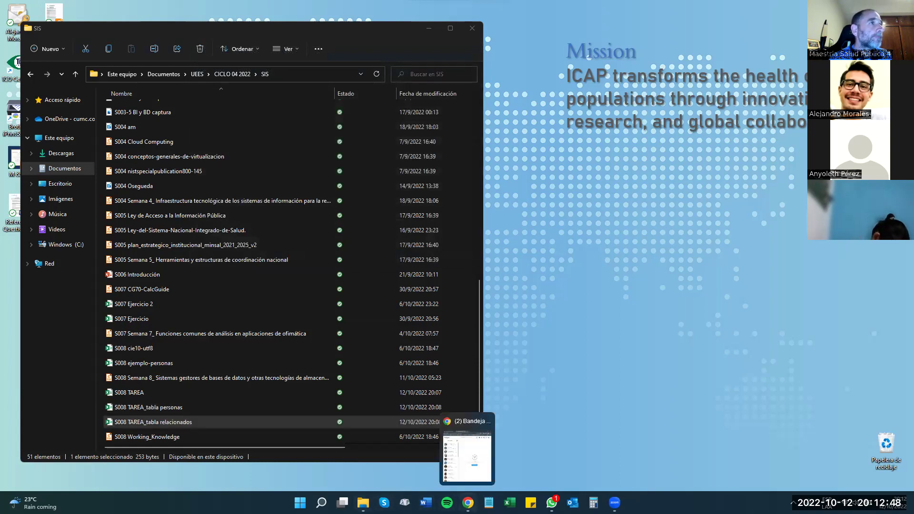
{"action": "left_click", "coordinate": [465, 455]}
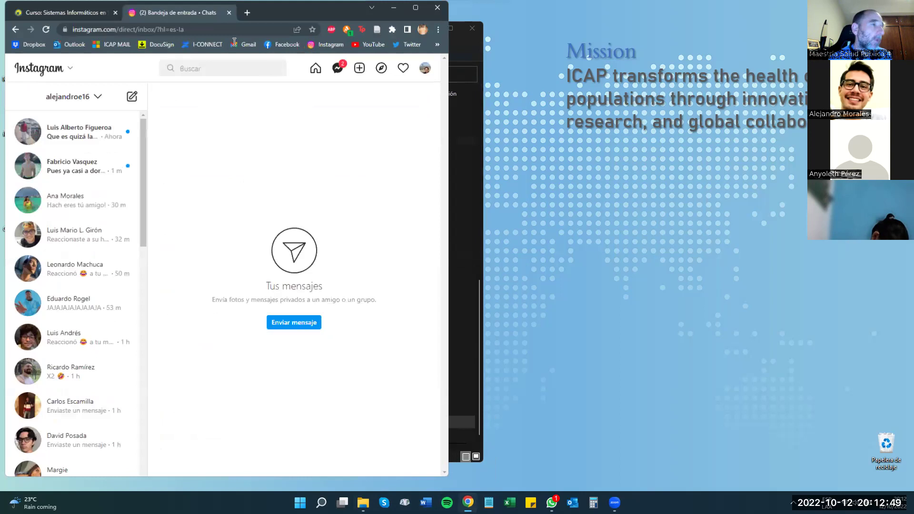
{"action": "left_click", "coordinate": [228, 12]}
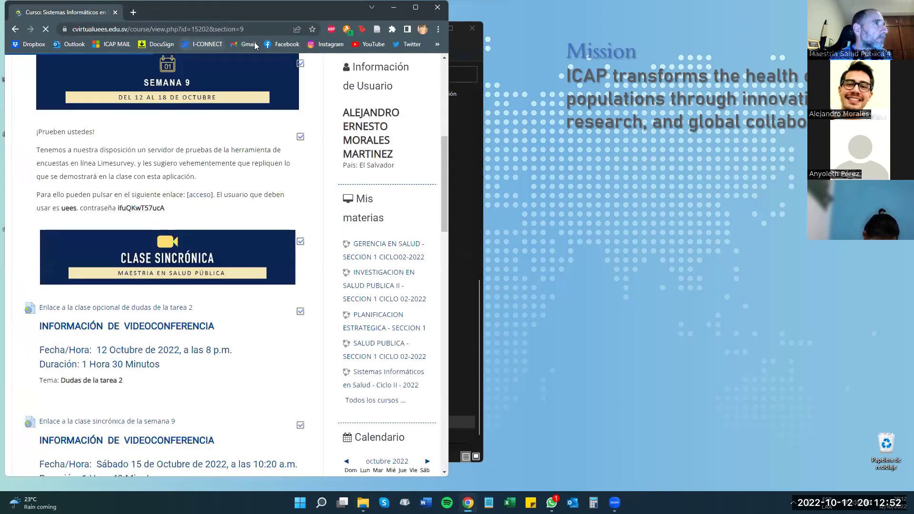
{"action": "left_click", "coordinate": [415, 8]}
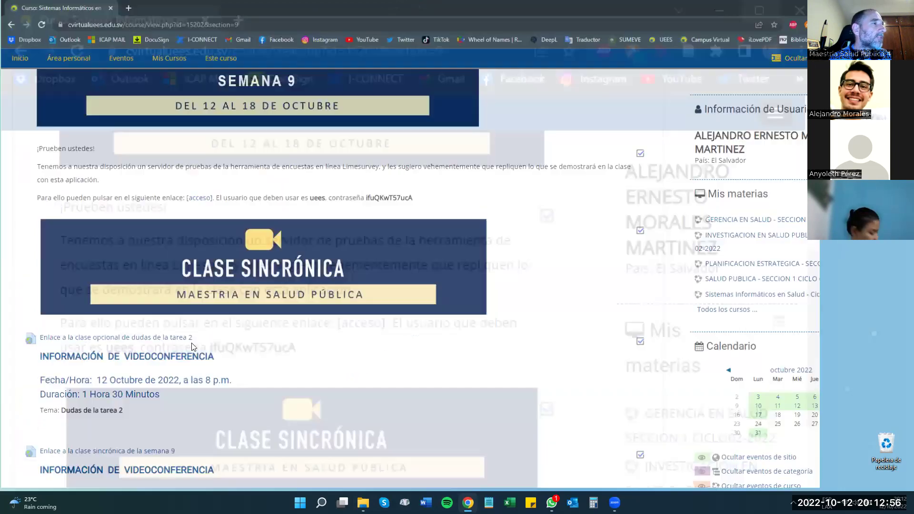
Step: Go to the course's Semana 8 section and open the web access link for the MariaDB database manager
{"action": "scroll", "coordinate": [271, 369], "scroll_direction": "up", "scroll_amount": 2}
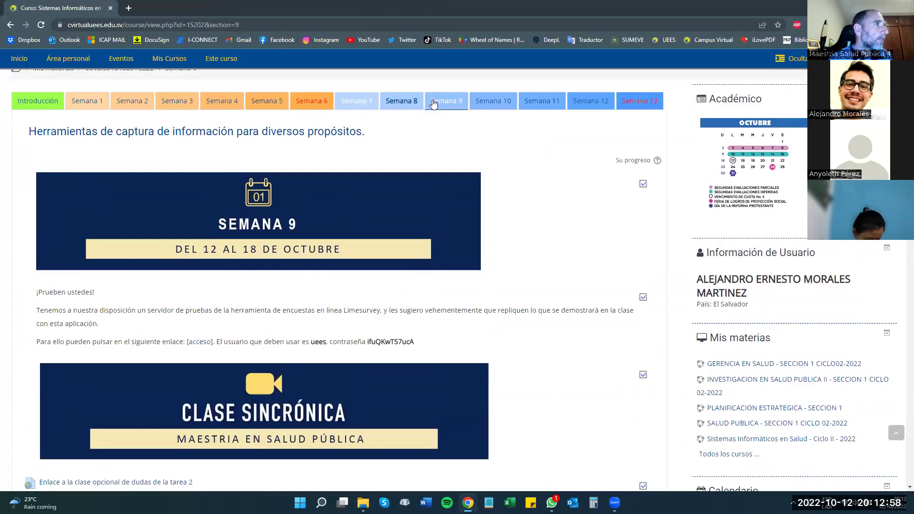
{"action": "left_click", "coordinate": [413, 106]}
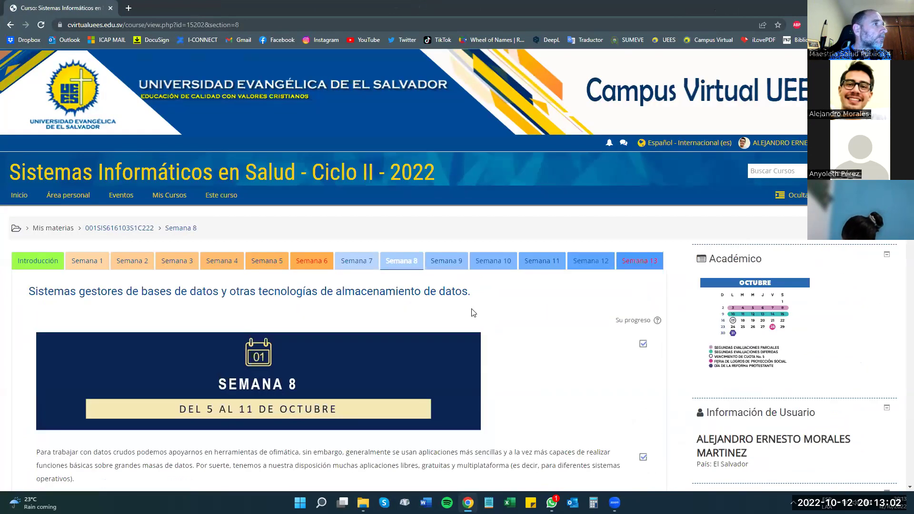
{"action": "scroll", "coordinate": [472, 309], "scroll_direction": "down", "scroll_amount": 15}
{"action": "scroll", "coordinate": [470, 309], "scroll_direction": "down", "scroll_amount": 12}
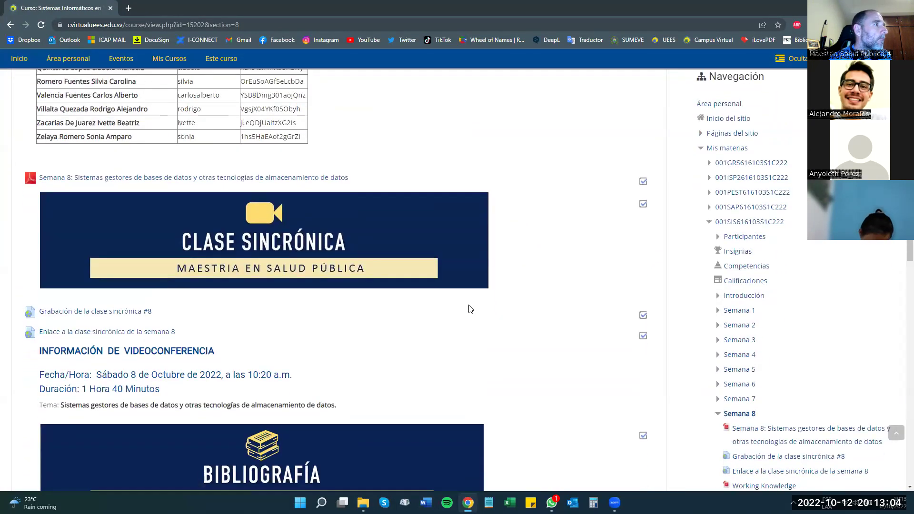
{"action": "scroll", "coordinate": [471, 309], "scroll_direction": "down", "scroll_amount": 5}
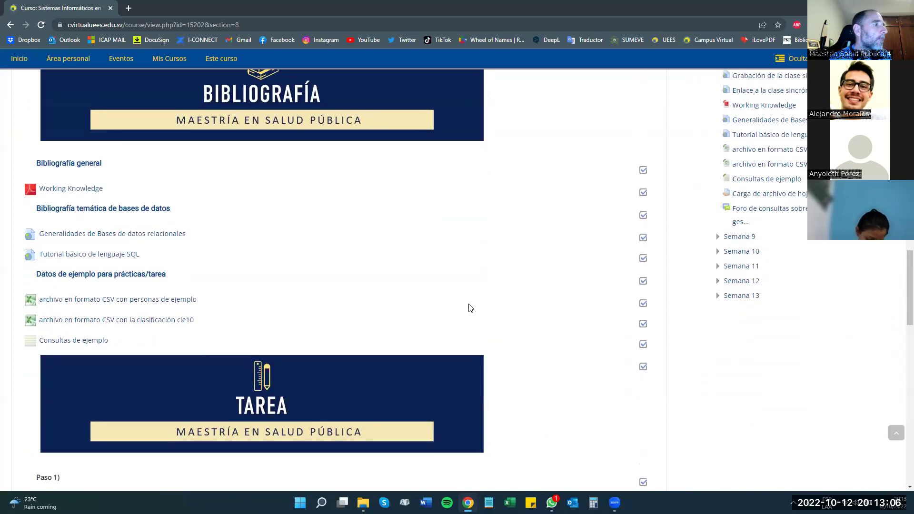
{"action": "scroll", "coordinate": [467, 307], "scroll_direction": "up", "scroll_amount": 14}
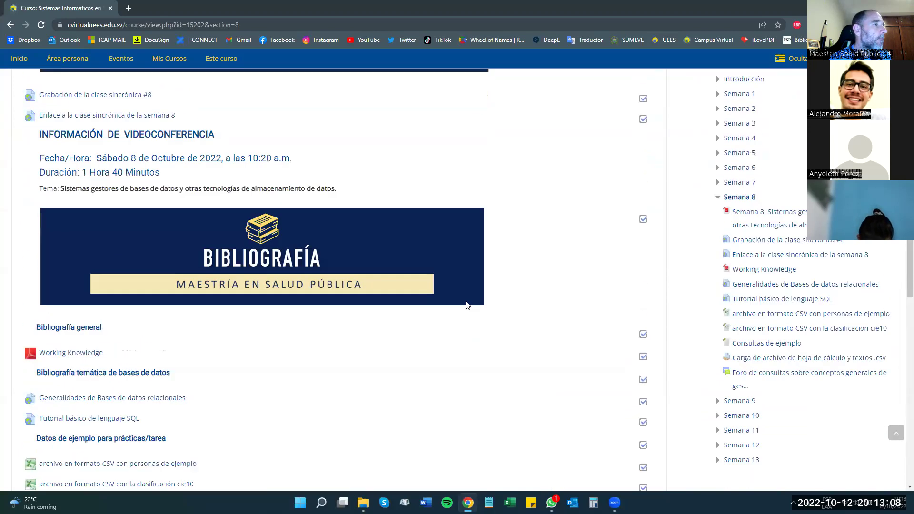
{"action": "scroll", "coordinate": [467, 305], "scroll_direction": "up", "scroll_amount": 8}
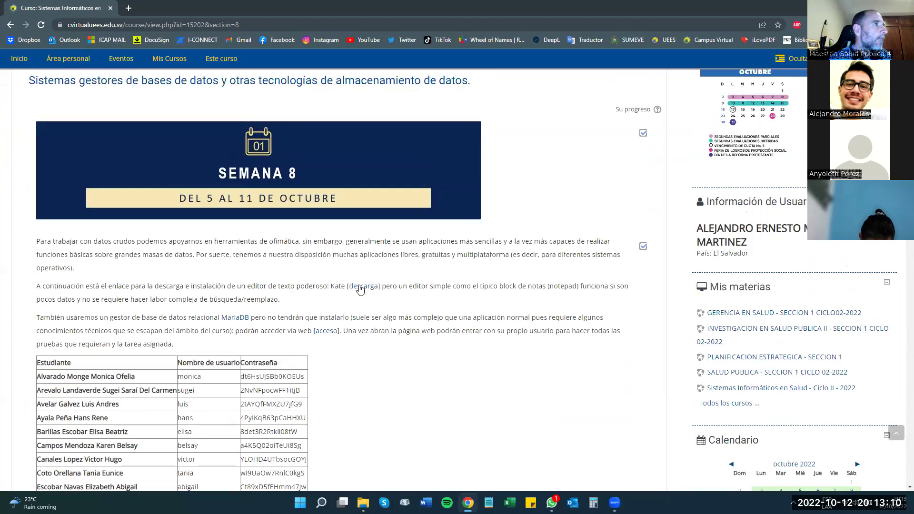
{"action": "left_click", "coordinate": [326, 332]}
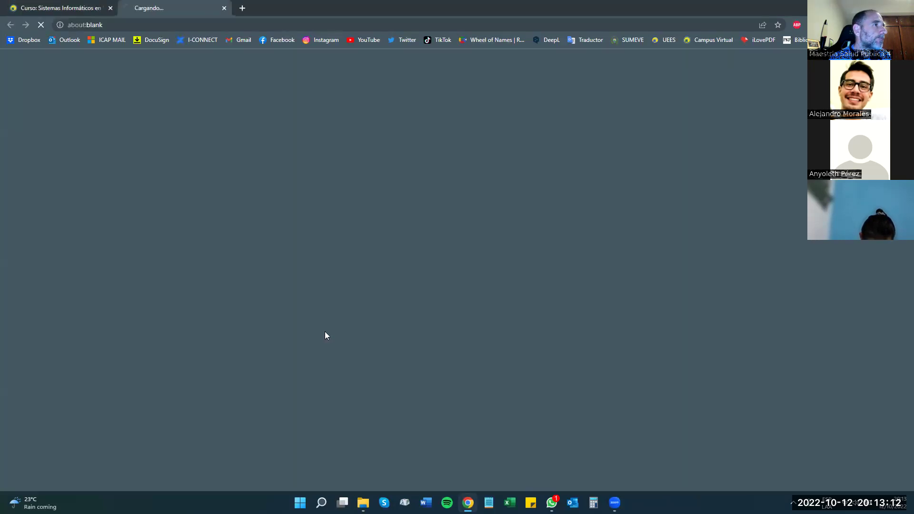
Step: Return to the course page and copy the student's assigned password from the Semana 8 credentials table
{"action": "left_click", "coordinate": [70, 7]}
{"action": "scroll", "coordinate": [201, 168], "scroll_direction": "down", "scroll_amount": 5}
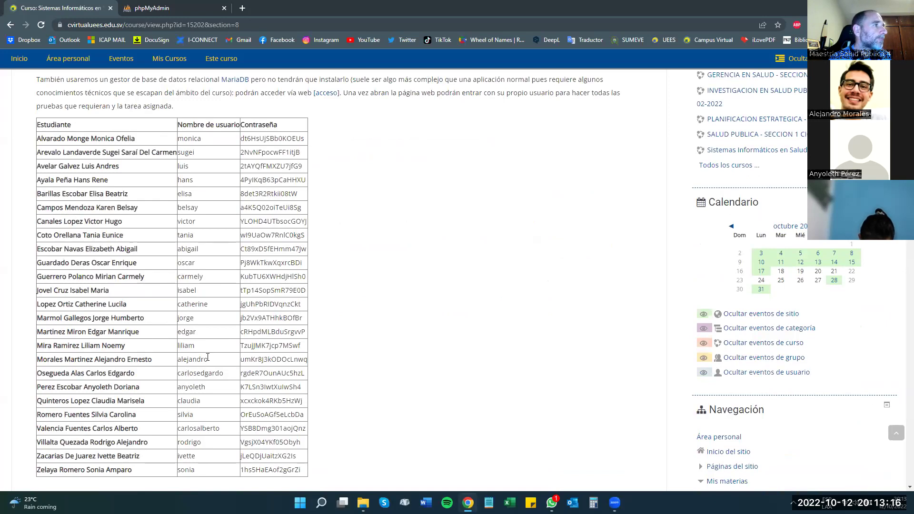
{"action": "double_click", "coordinate": [289, 359]}
{"action": "right_click", "coordinate": [296, 358]}
{"action": "left_click", "coordinate": [314, 365]}
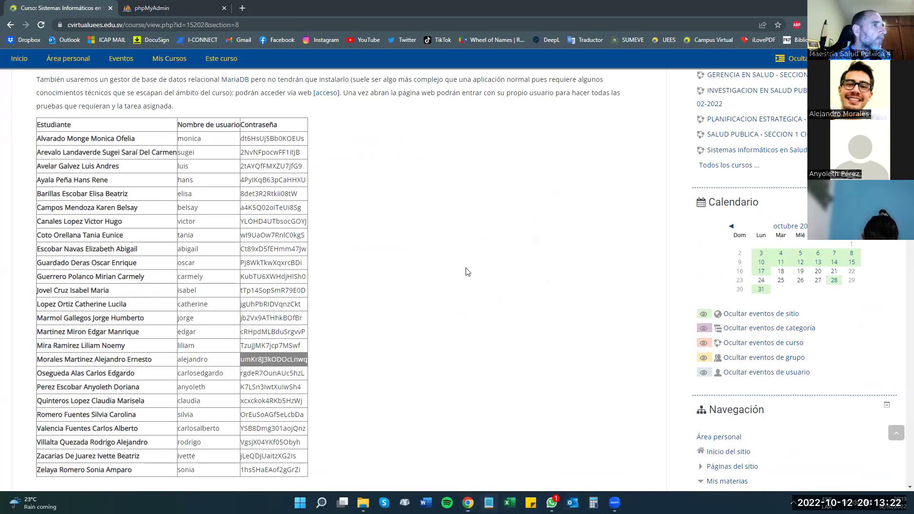
Step: Switch to Notepad, paste the copied password into the blank document, and select all of its text
{"action": "key", "text": "alt+Tab"}
{"action": "key", "text": "ctrl+v"}
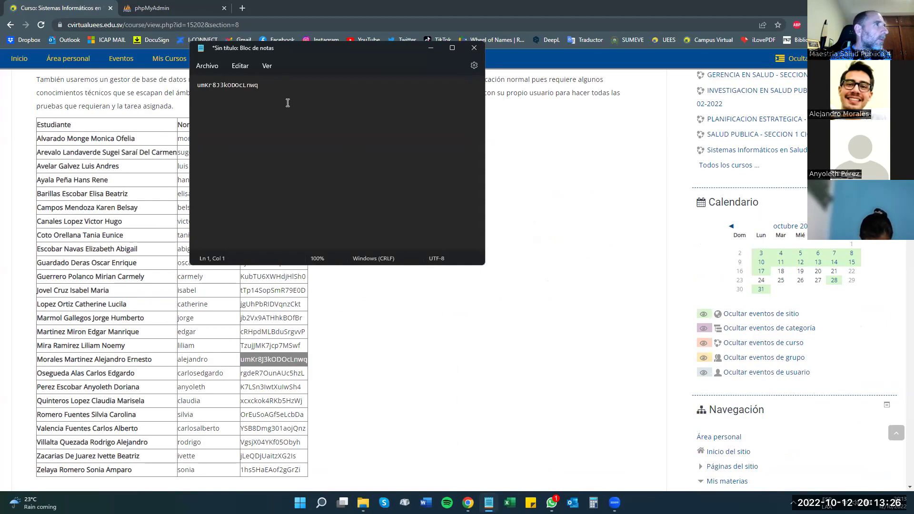
{"action": "key", "text": "ctrl+a"}
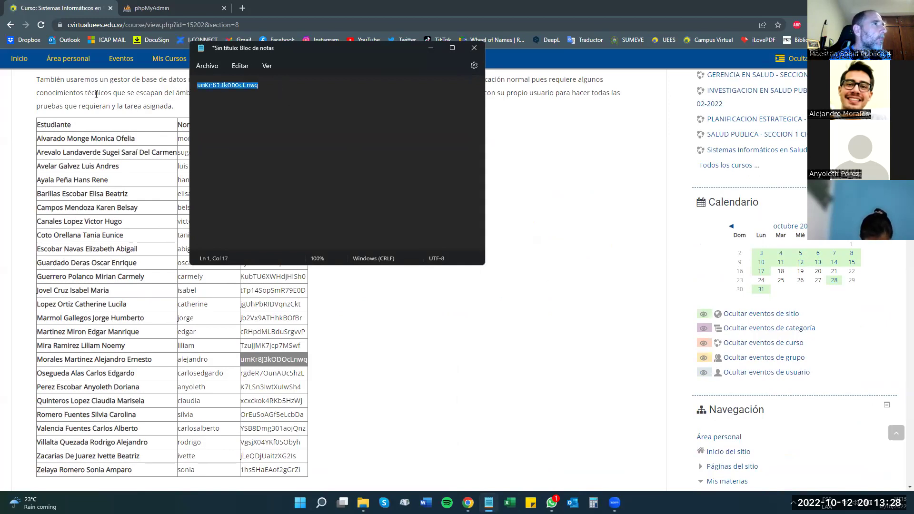
Step: Switch to the phpMyAdmin login page in Chrome, paste the account password, log in, and save the credentials in the browser
{"action": "left_click", "coordinate": [151, 8]}
{"action": "left_click", "coordinate": [478, 221]}
{"action": "right_click", "coordinate": [476, 222]}
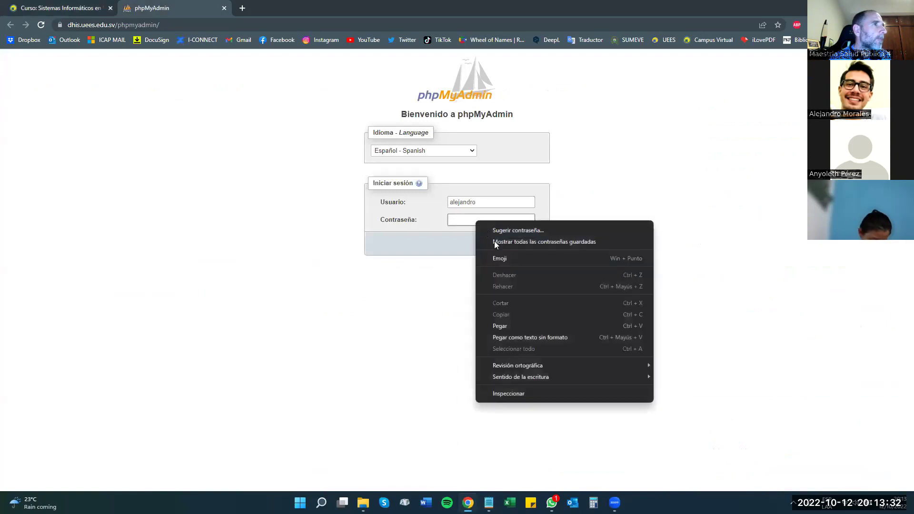
{"action": "left_click", "coordinate": [521, 336]}
{"action": "left_click", "coordinate": [524, 244]}
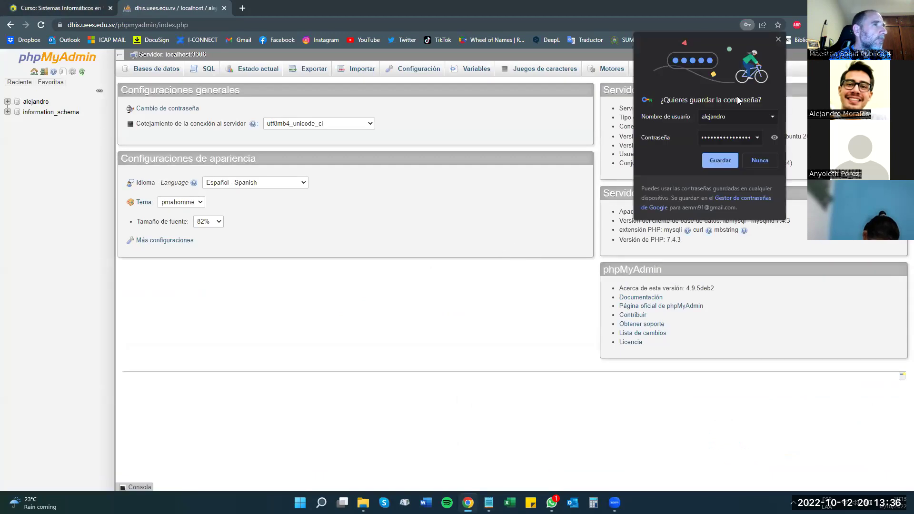
{"action": "left_click", "coordinate": [720, 160]}
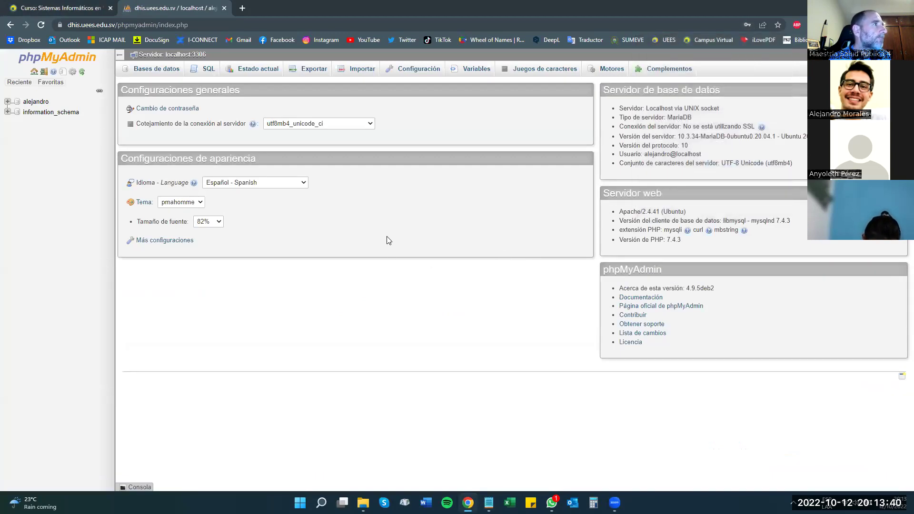
Step: Open the student's own database and name the new table TablaPersonas
{"action": "left_click", "coordinate": [36, 101]}
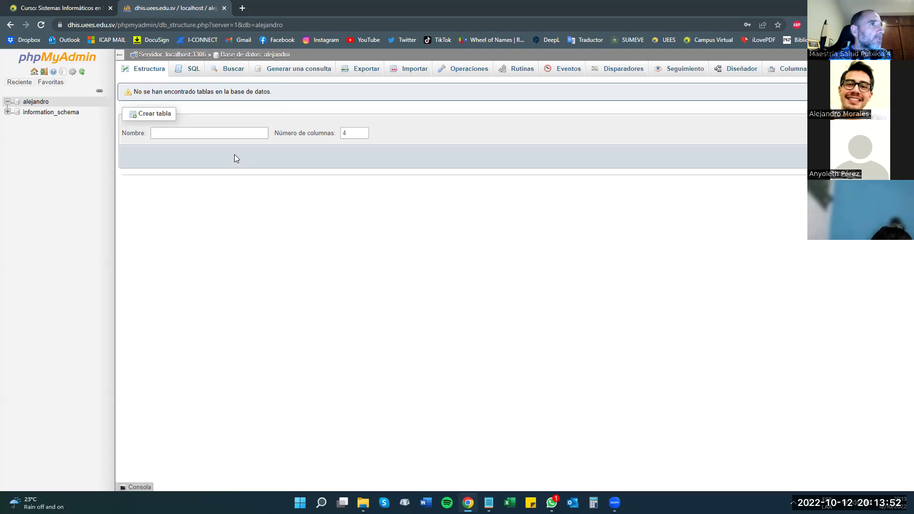
{"action": "left_click", "coordinate": [196, 133]}
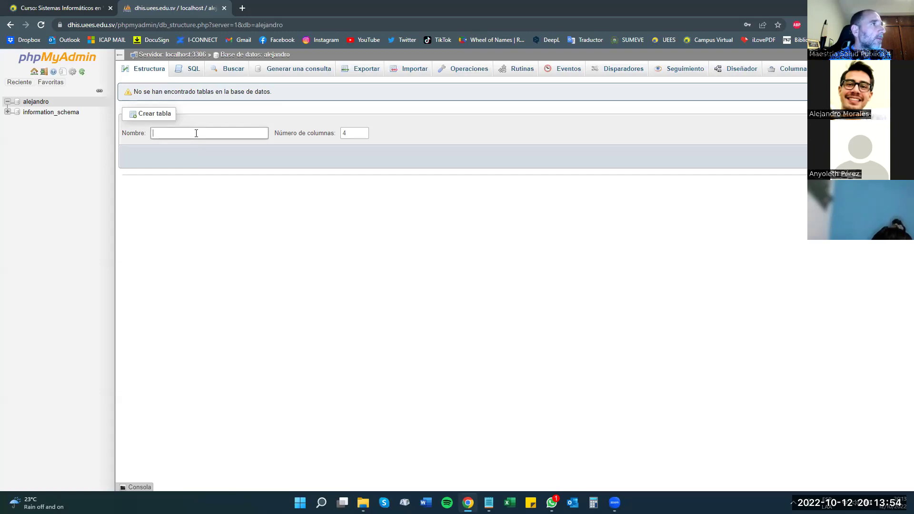
{"action": "type", "text": "TablaPersonas"}
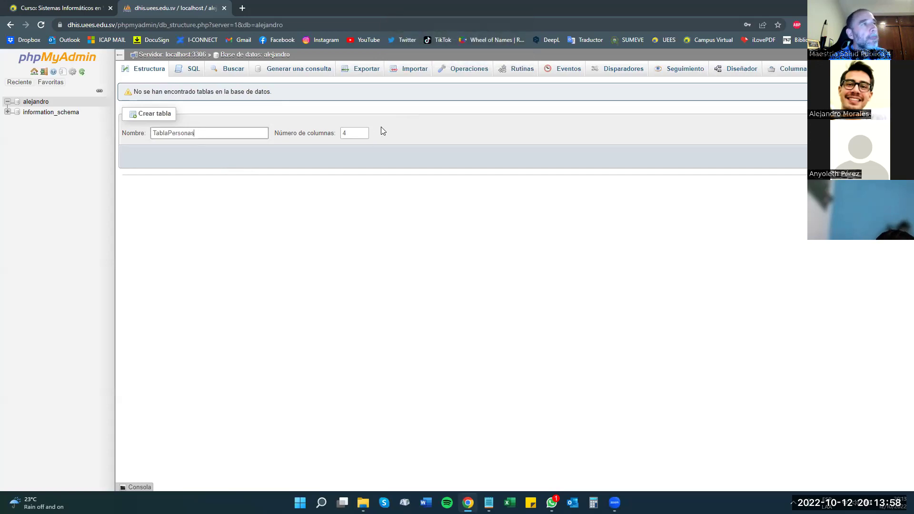
{"action": "left_click", "coordinate": [359, 133]}
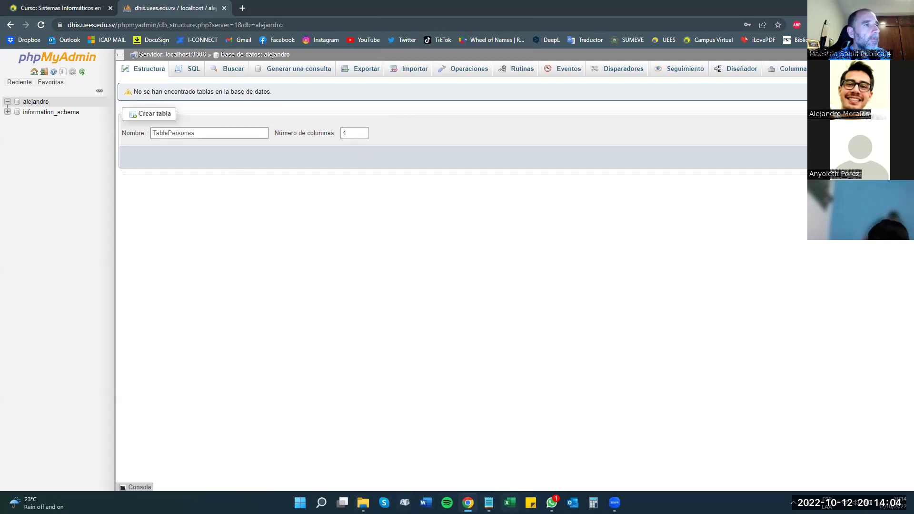
Step: Switch to Excel, open the recent S008 TAREA workbook, and review the columns in TablaPersona and TablaRelacionada
{"action": "left_click", "coordinate": [509, 502]}
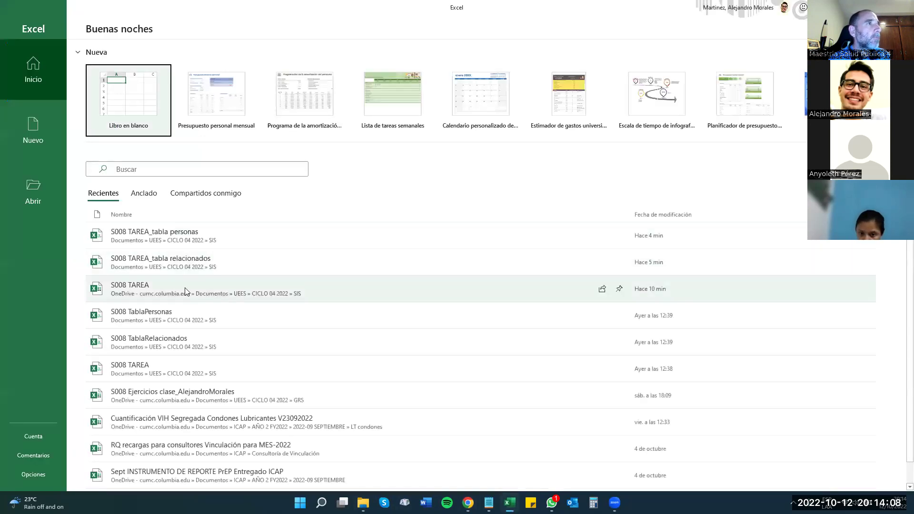
{"action": "left_click", "coordinate": [184, 288]}
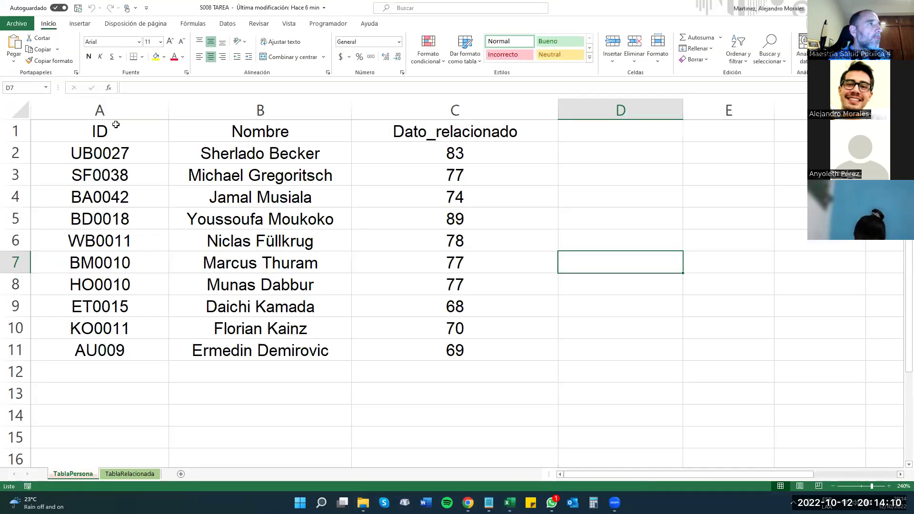
{"action": "left_click", "coordinate": [129, 474]}
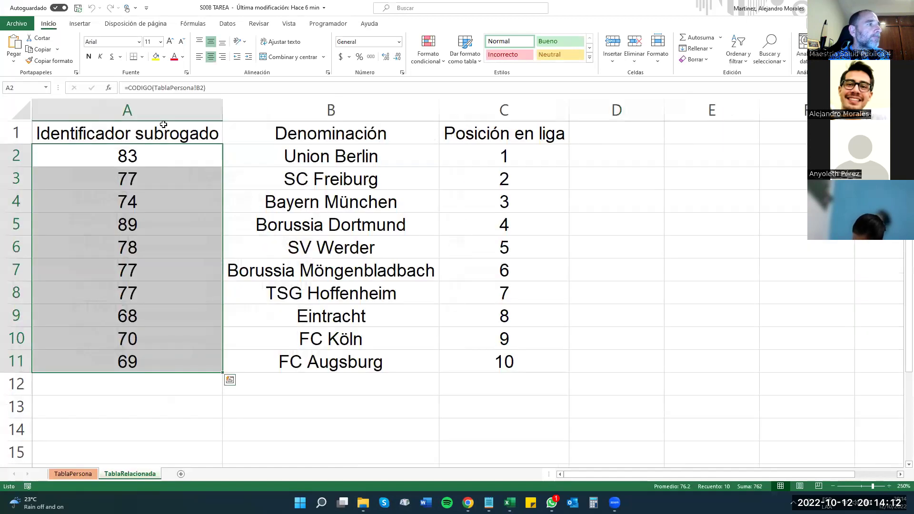
Step: Return to phpMyAdmin in Chrome, set the number of columns for TablaPersonas to 3, and continue to its column definitions
{"action": "key", "text": "alt+Tab"}
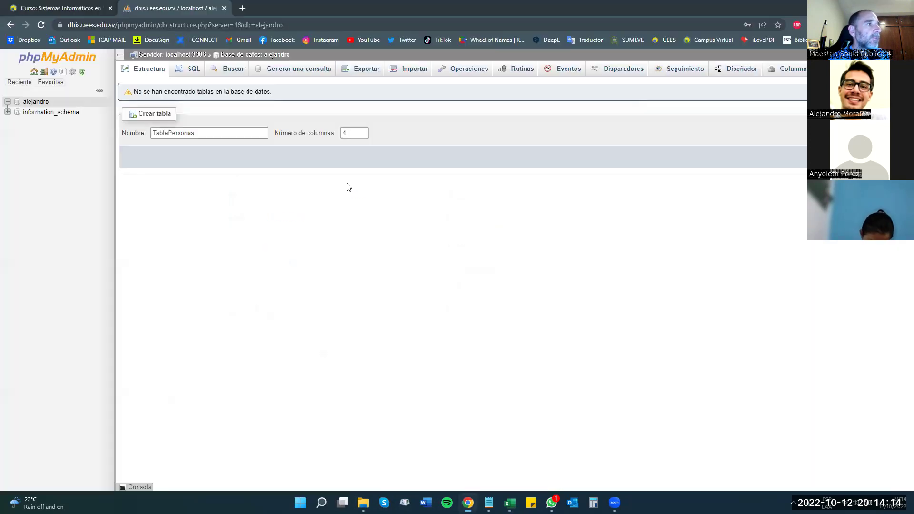
{"action": "double_click", "coordinate": [355, 133]}
{"action": "type", "text": "1"}
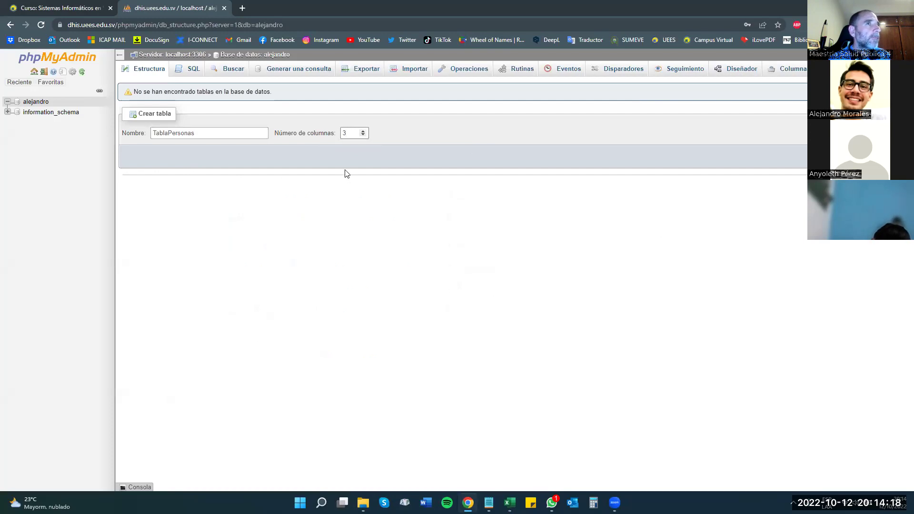
{"action": "left_click", "coordinate": [482, 152]}
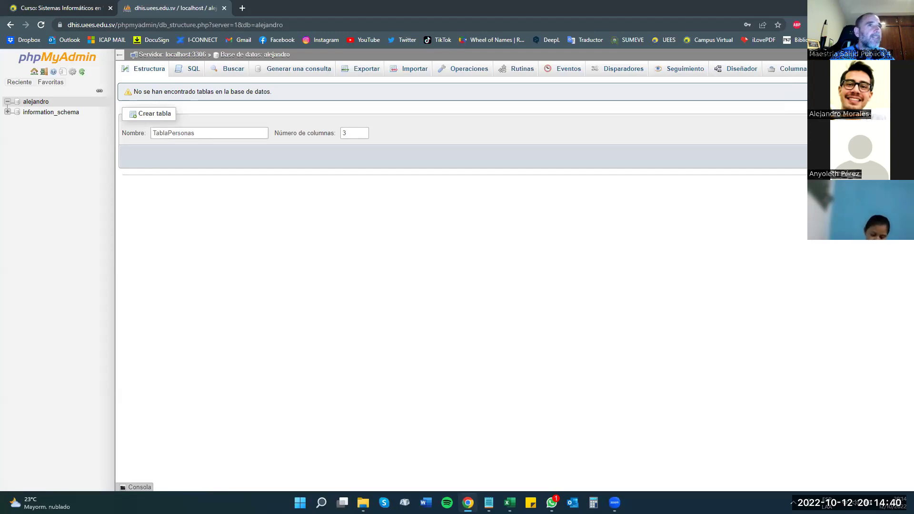
{"action": "key", "text": "Return"}
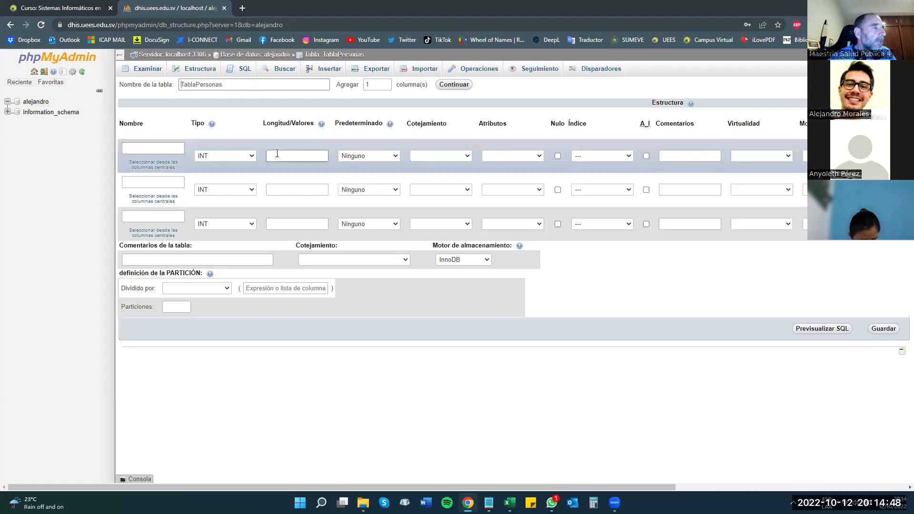
Step: Define the first column of TablaPersonas as ID with type VARCHAR and length 10
{"action": "left_click", "coordinate": [157, 151]}
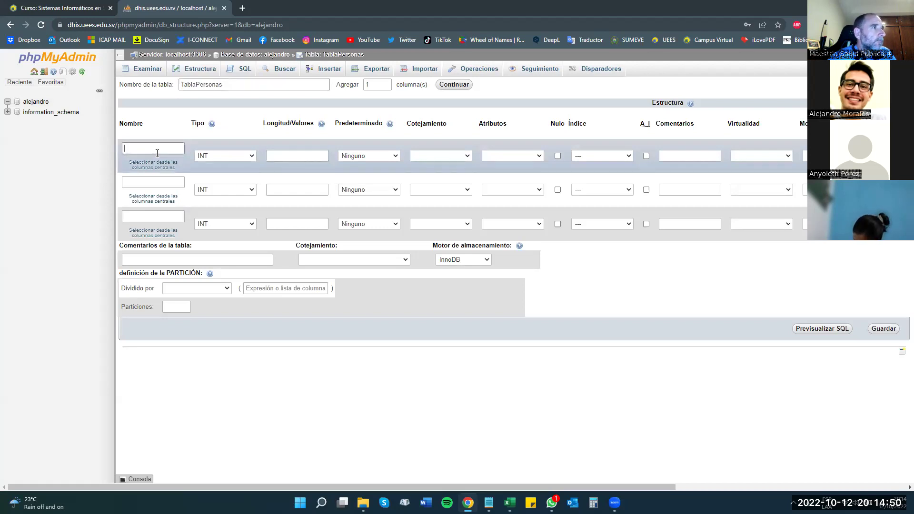
{"action": "key", "text": "Caps_Lock"}
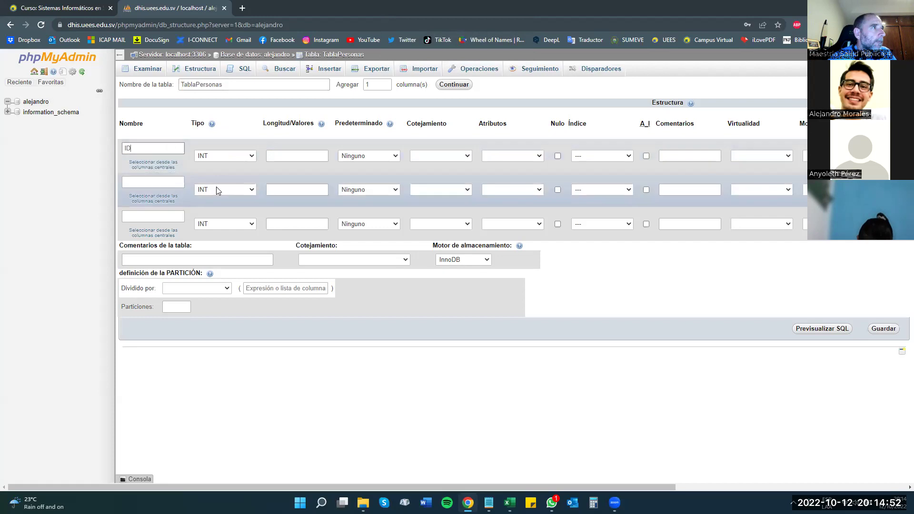
{"action": "left_click", "coordinate": [175, 182]}
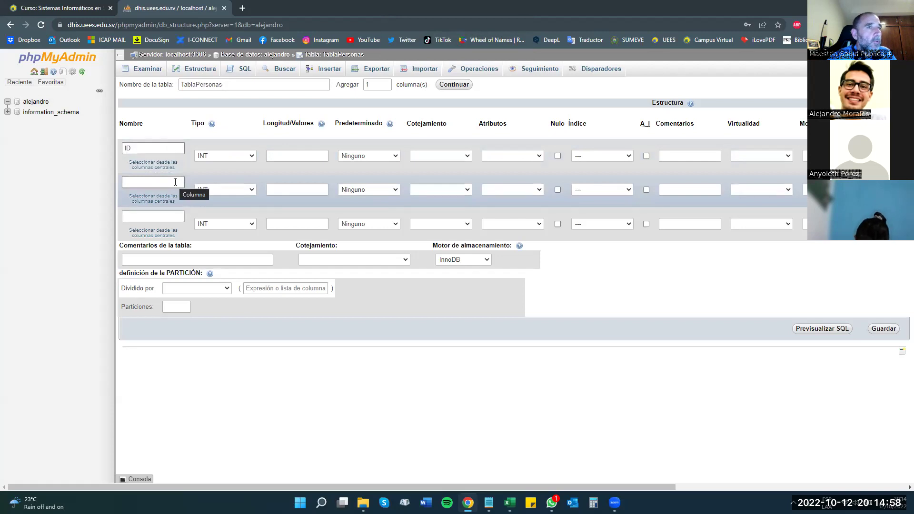
{"action": "left_click", "coordinate": [252, 158]}
{"action": "left_click", "coordinate": [252, 175]}
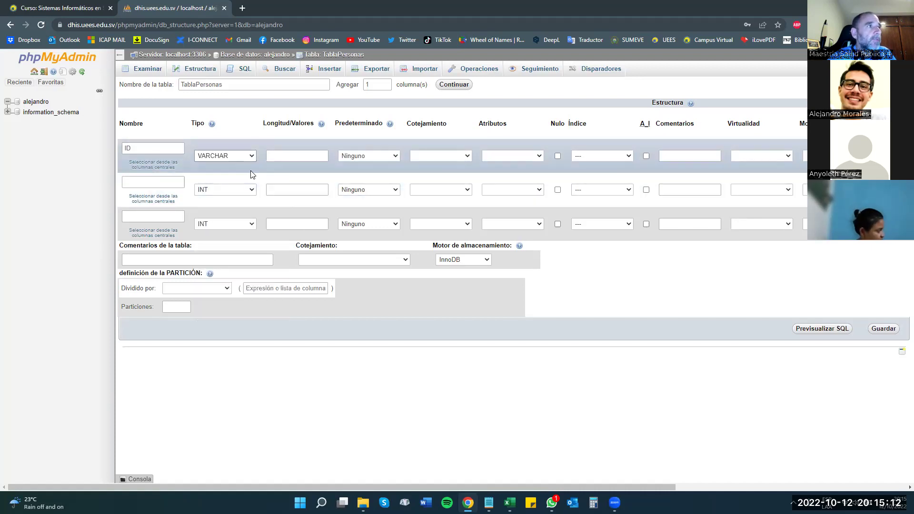
{"action": "left_click", "coordinate": [269, 157]}
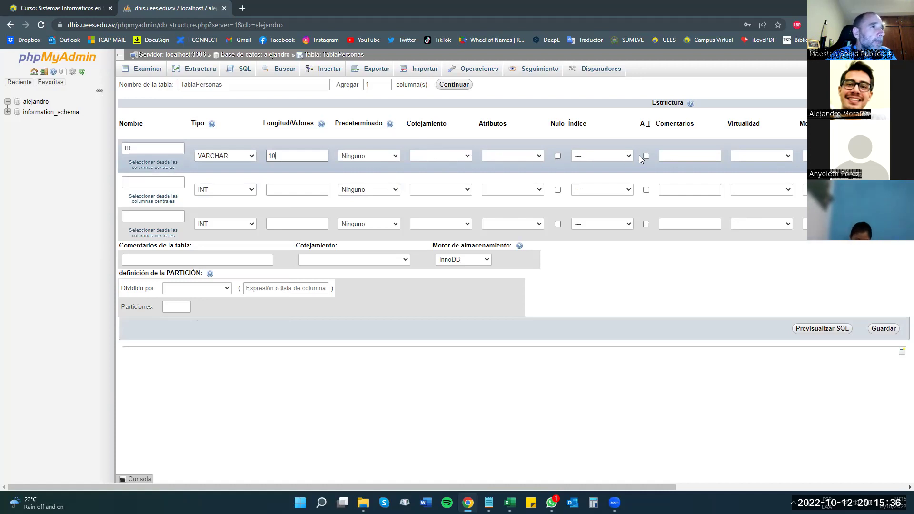
Step: Assign a PRIMARY index to the ID column and accept the index settings
{"action": "left_click", "coordinate": [503, 156]}
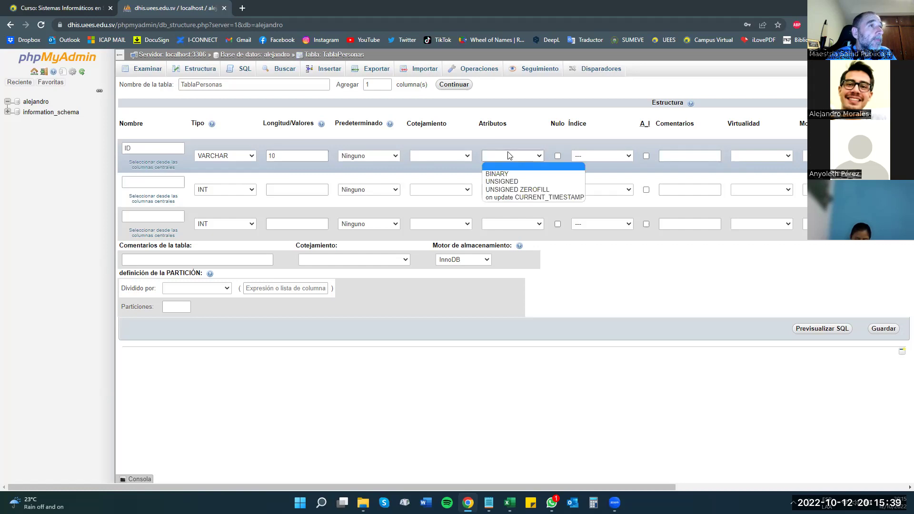
{"action": "left_click", "coordinate": [629, 158]}
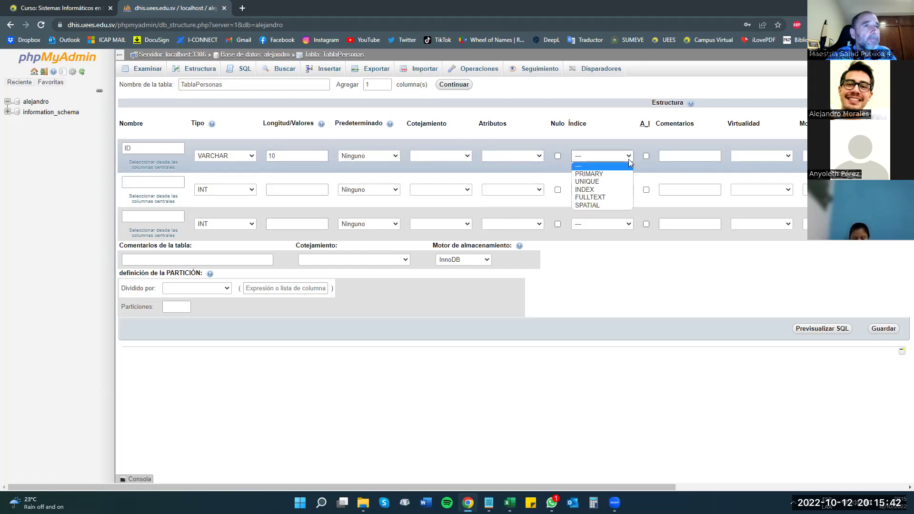
{"action": "left_click", "coordinate": [619, 174]}
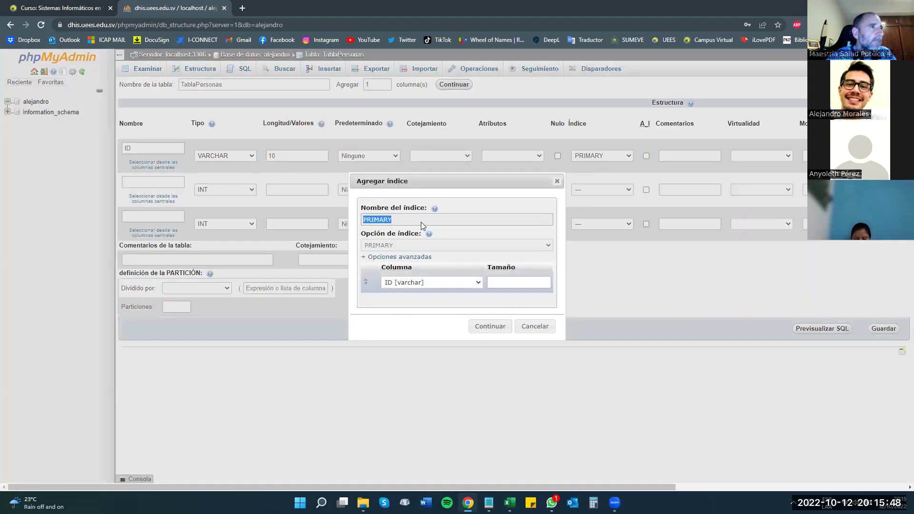
{"action": "left_click", "coordinate": [496, 329]}
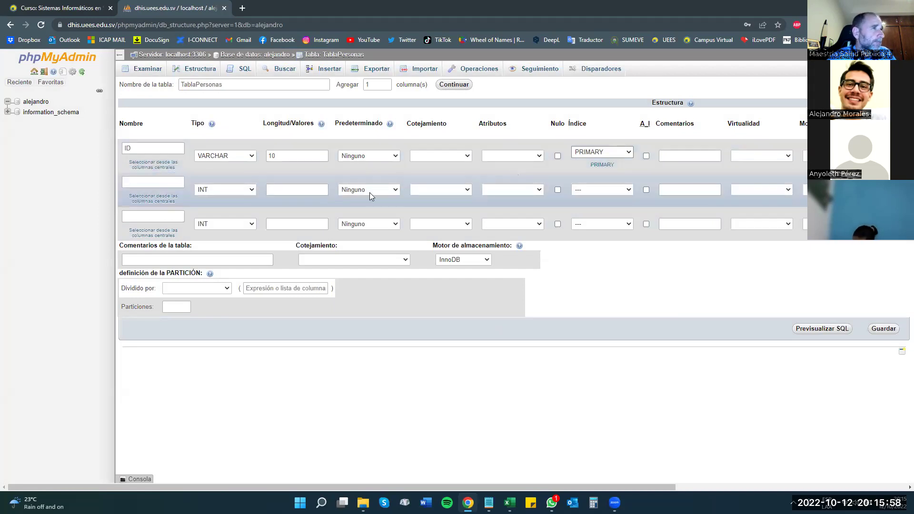
Step: Name the second column Nombre and set its type to VARCHAR
{"action": "left_click", "coordinate": [139, 183]}
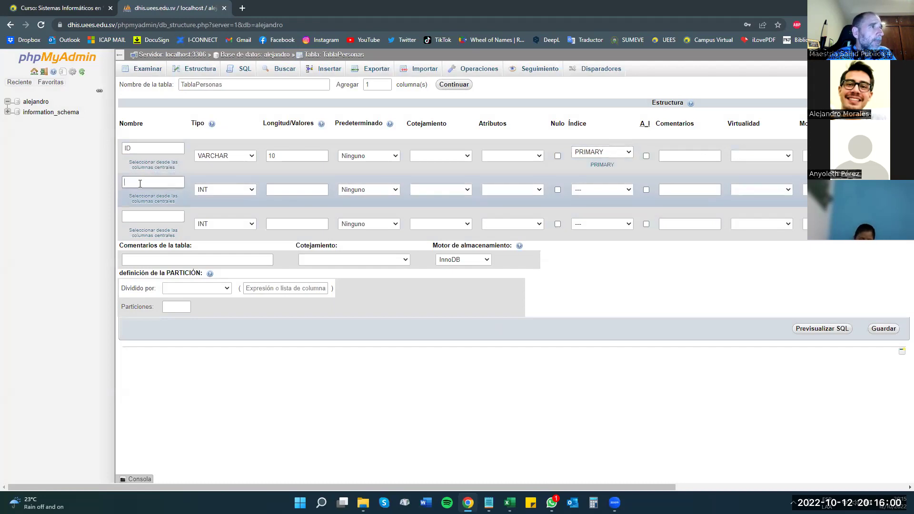
{"action": "key", "text": "Caps_Lock"}
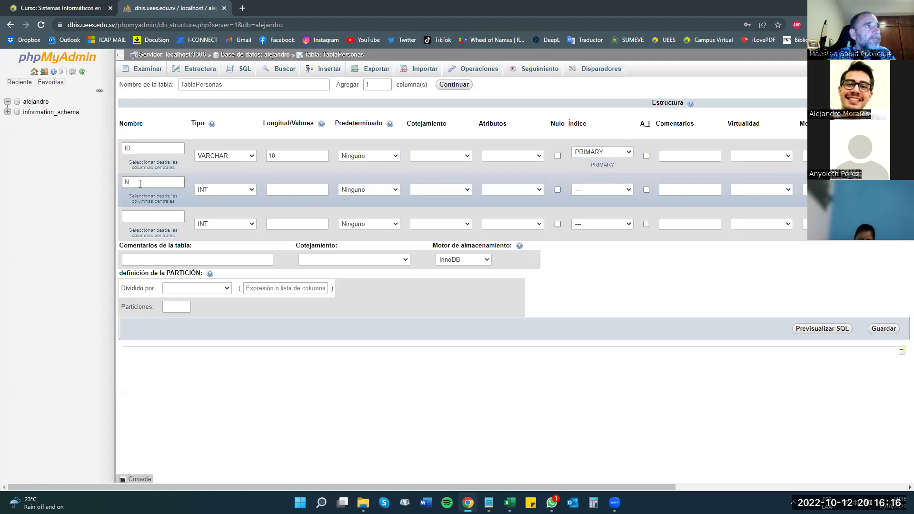
{"action": "key", "text": "Caps_Lock"}
{"action": "type", "text": "ombre"}
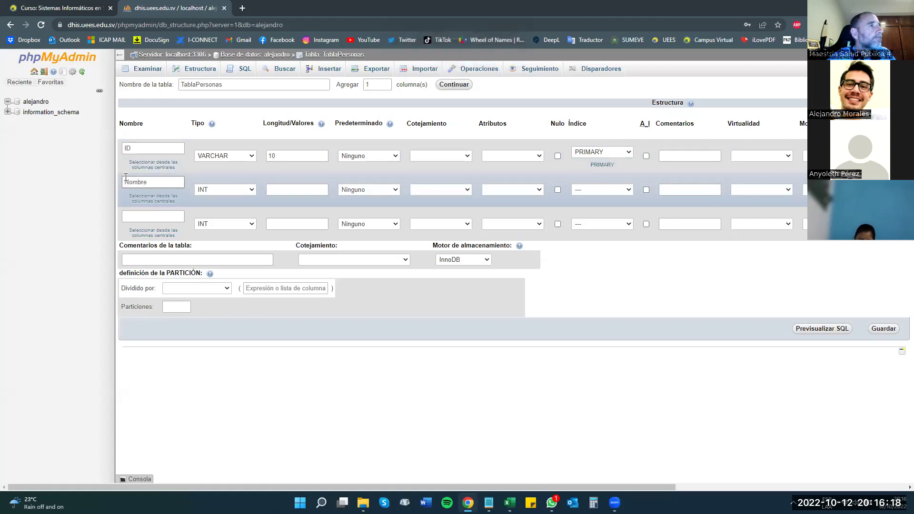
{"action": "left_click", "coordinate": [253, 191]}
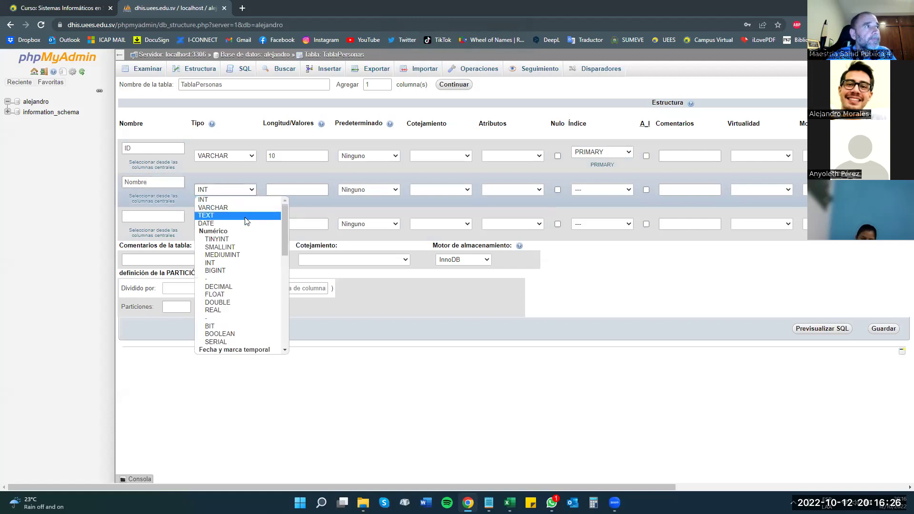
{"action": "left_click", "coordinate": [240, 208]}
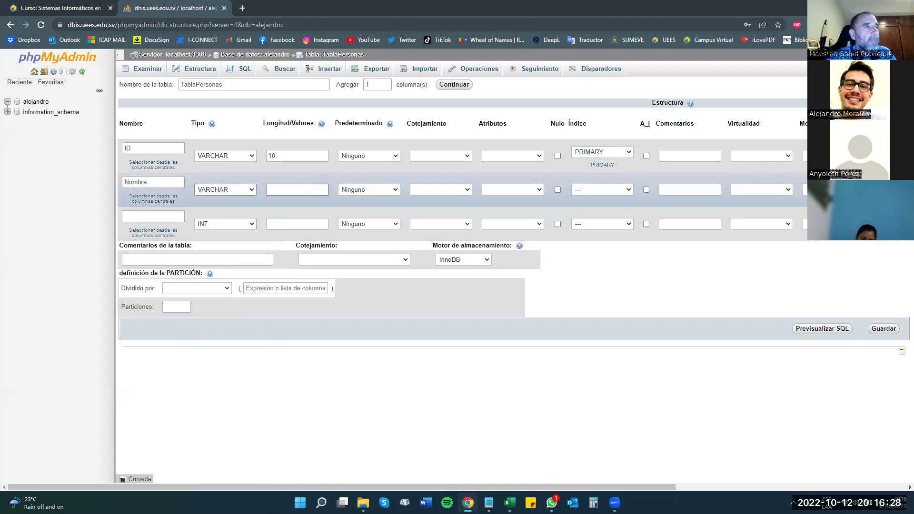
Step: Check the player names in the workbook's TablaPersona sheet, and set the Nombre column's length to 80 in phpMyAdmin
{"action": "key", "text": "alt+Tab"}
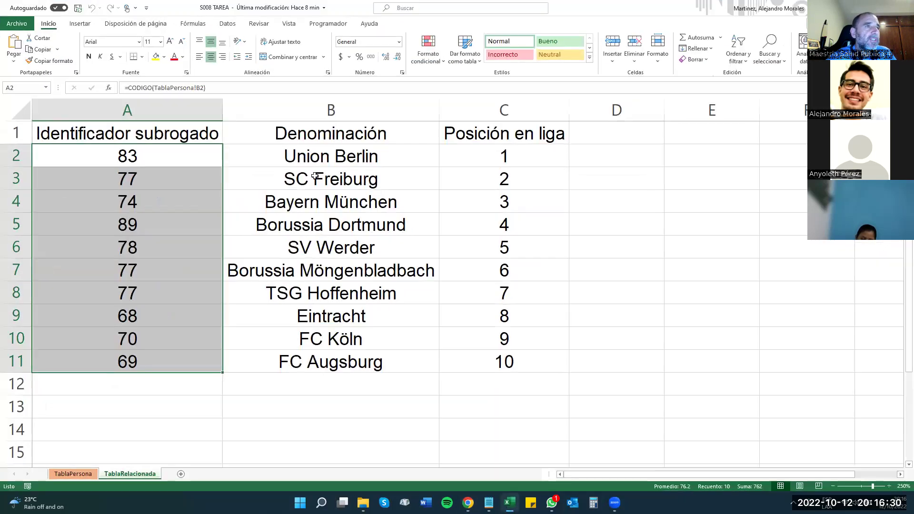
{"action": "key", "text": "alt+Tab"}
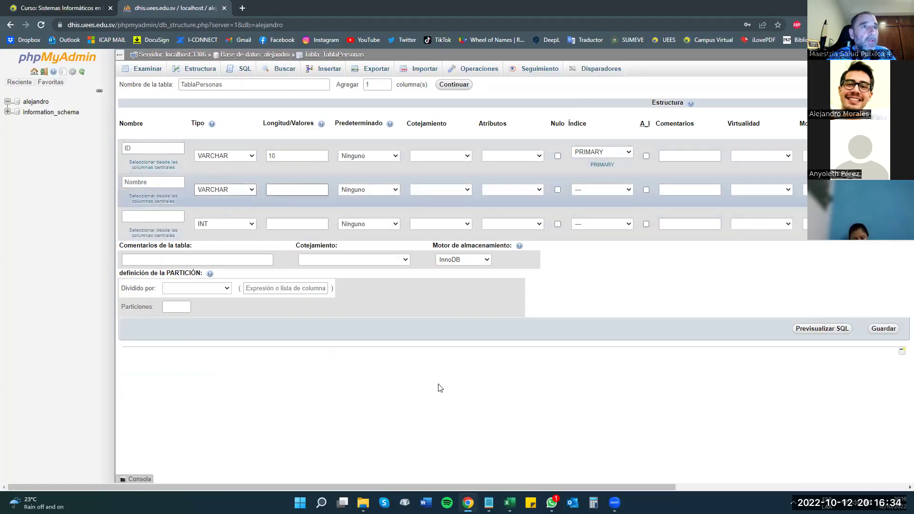
{"action": "key", "text": "alt+Tab"}
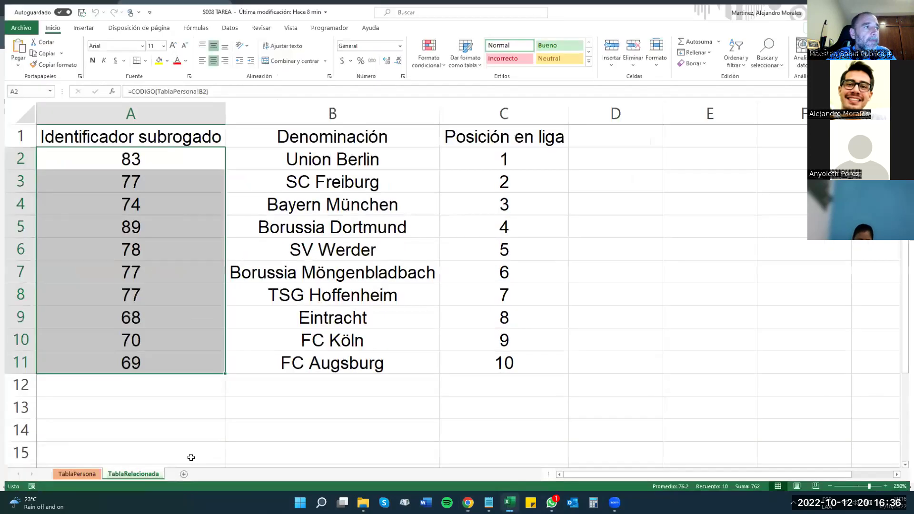
{"action": "left_click", "coordinate": [65, 476]}
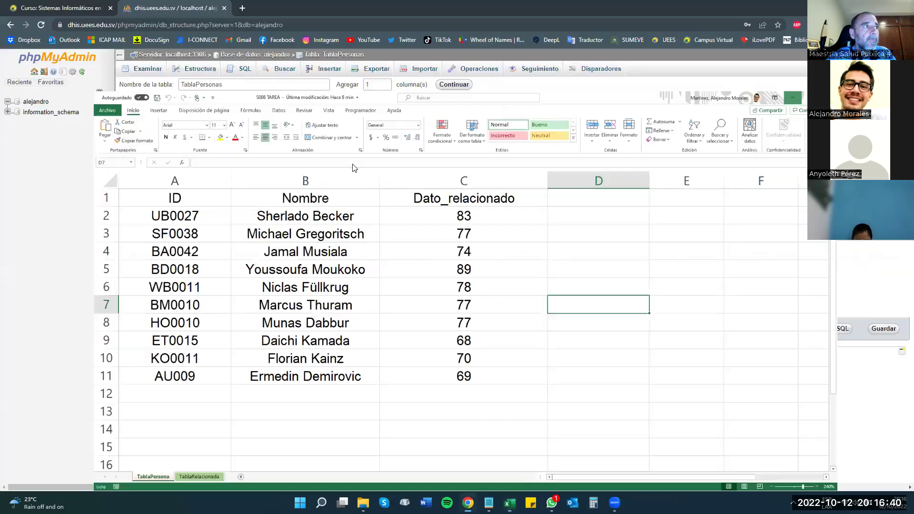
{"action": "key", "text": "alt+Tab"}
{"action": "left_click", "coordinate": [303, 189]}
{"action": "type", "text": "80"}
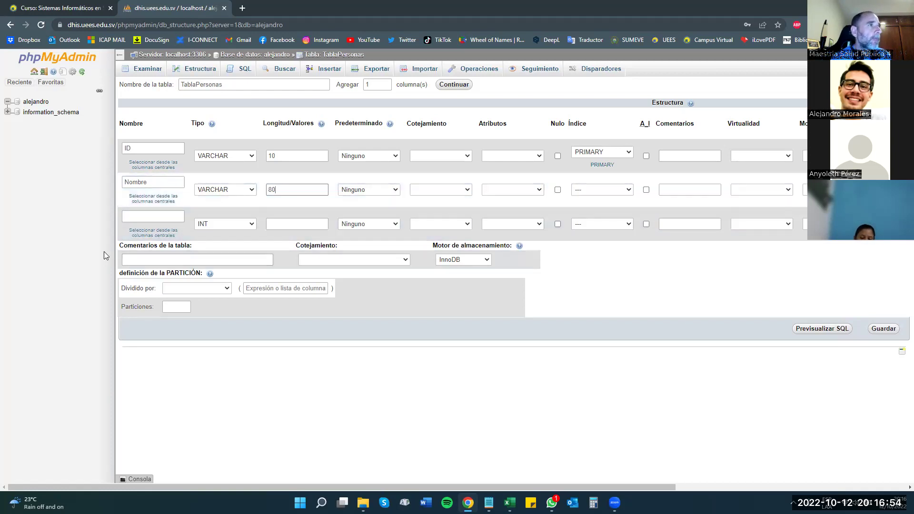
Step: Switch to the S008 TAREA workbook in Excel and rename the Dato_relacionado header in TablaPersona to ID_Equipo
{"action": "left_click", "coordinate": [152, 215]}
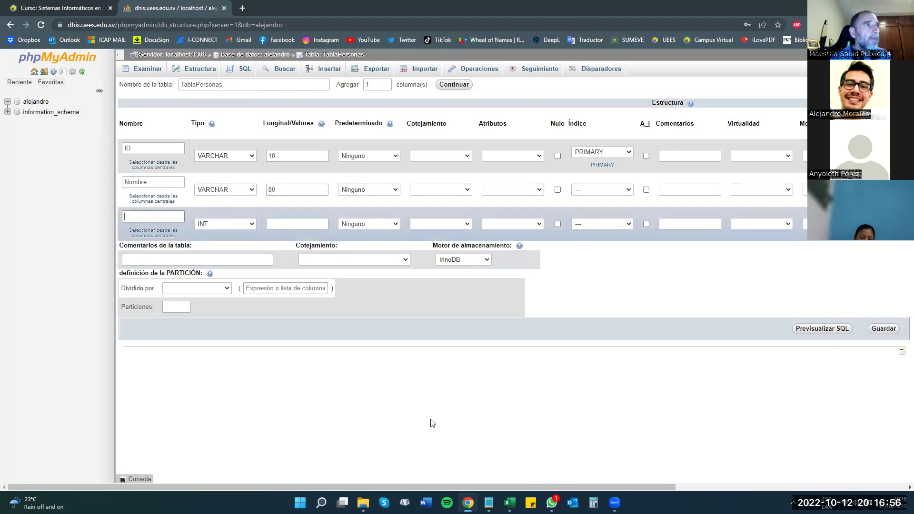
{"action": "mouse_move", "coordinate": [510, 503]}
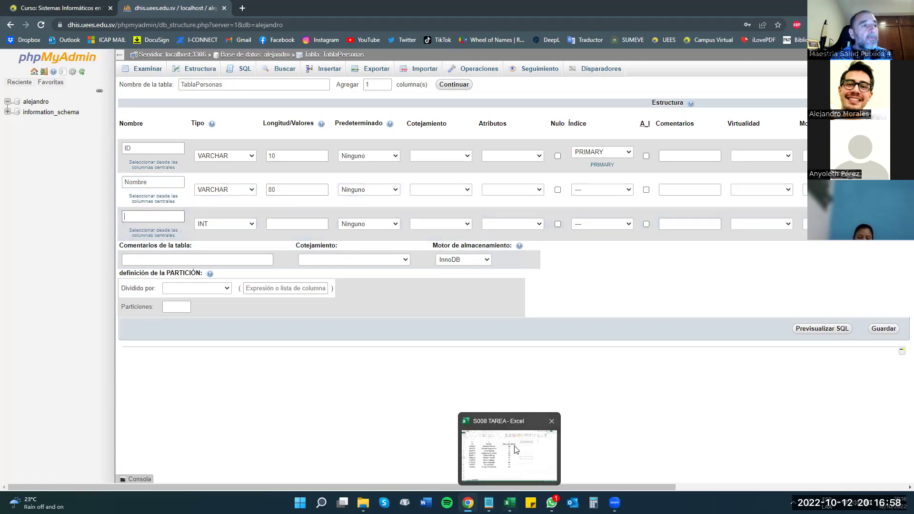
{"action": "left_click", "coordinate": [515, 449]}
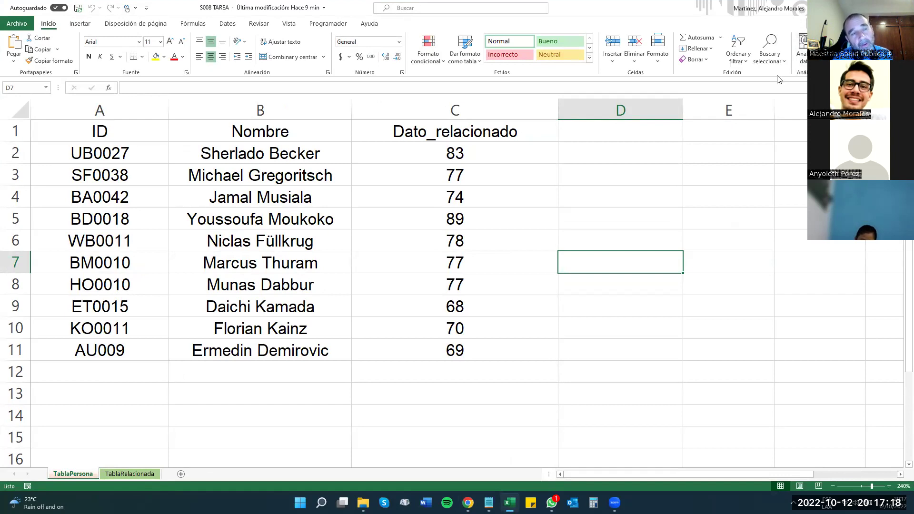
{"action": "left_click", "coordinate": [462, 133]}
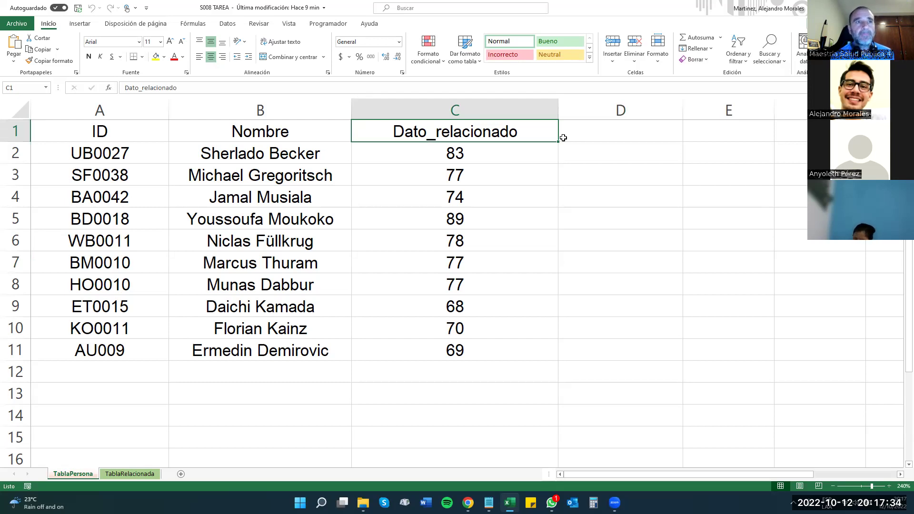
{"action": "key", "text": "Caps_Lock"}
{"action": "type", "text": "ID"}
{"action": "type", "text": " E"}
{"action": "key", "text": "Caps_Lock"}
{"action": "type", "text": "qu"}
{"action": "key", "text": "BackSpace"}
{"action": "key", "text": "BackSpace"}
{"action": "key", "text": "BackSpace"}
{"action": "key", "text": "BackSpace"}
{"action": "type", "text": "_"}
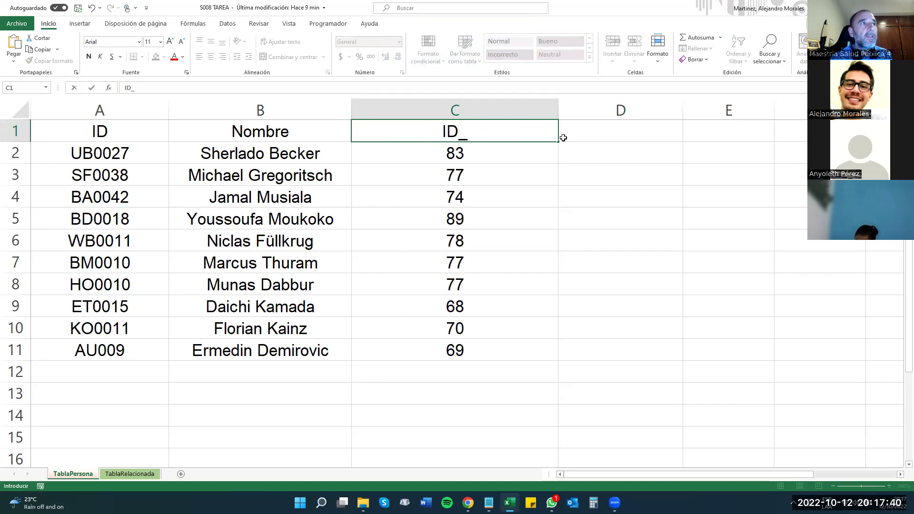
{"action": "key", "text": "Caps_Lock"}
{"action": "type", "text": "E"}
{"action": "key", "text": "Caps_Lock"}
{"action": "type", "text": "quipo"}
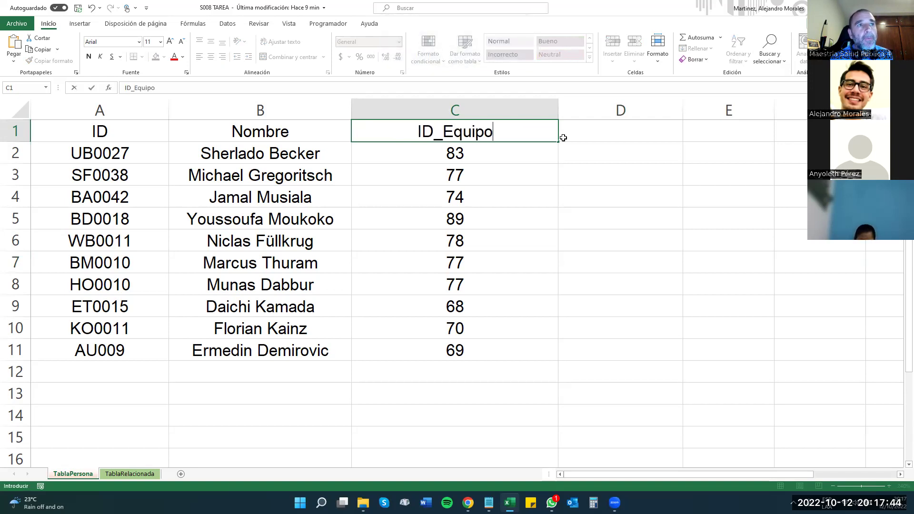
{"action": "left_click", "coordinate": [612, 141]}
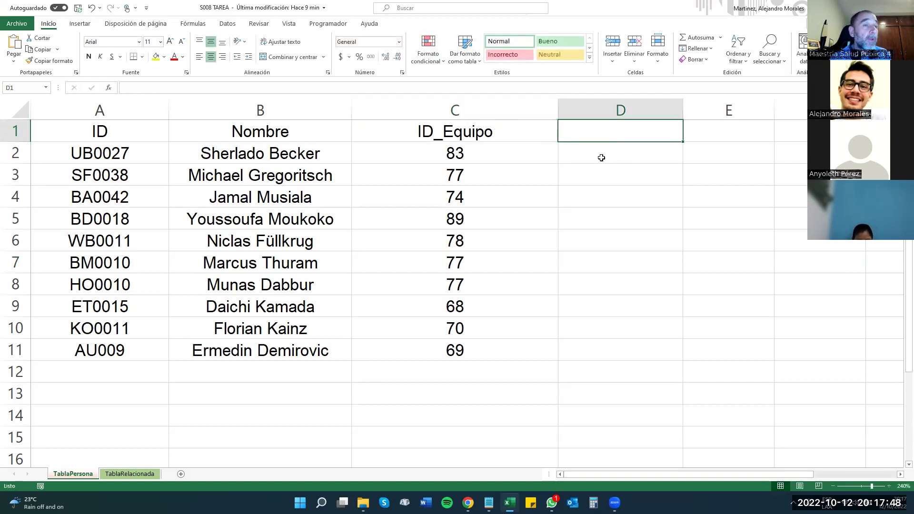
Step: Rename the Identificador subrogado header in cell A1 of the TablaRelacionada sheet to ID
{"action": "left_click", "coordinate": [132, 477]}
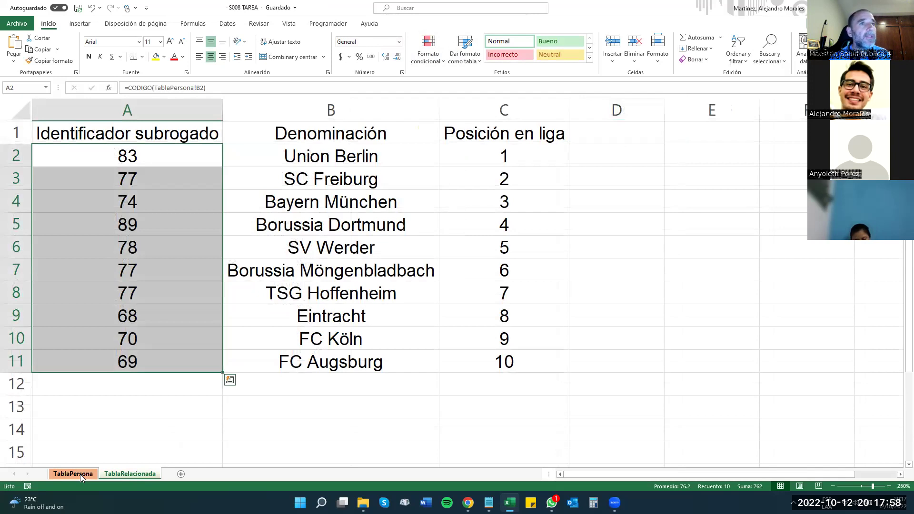
{"action": "left_click", "coordinate": [164, 131]}
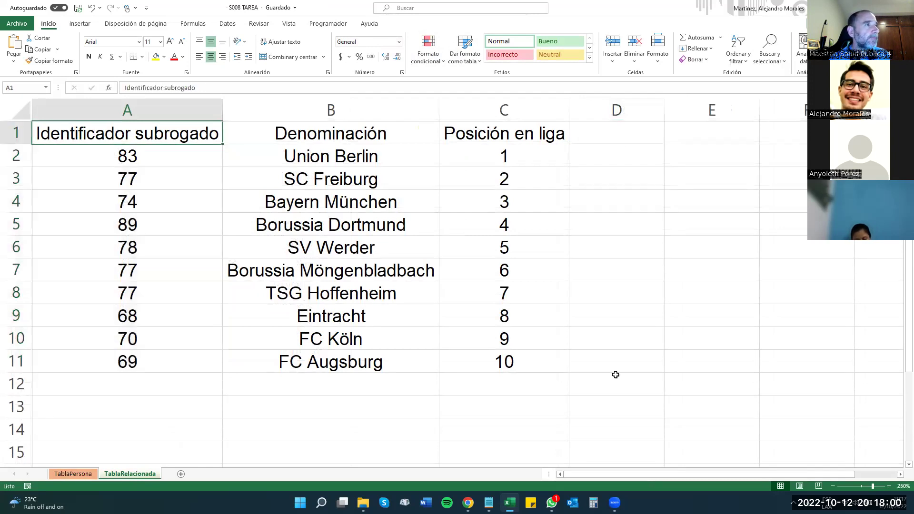
{"action": "key", "text": "Caps_Lock"}
{"action": "type", "text": "ID"}
{"action": "key", "text": "Caps_Lock"}
{"action": "left_click", "coordinate": [592, 140]}
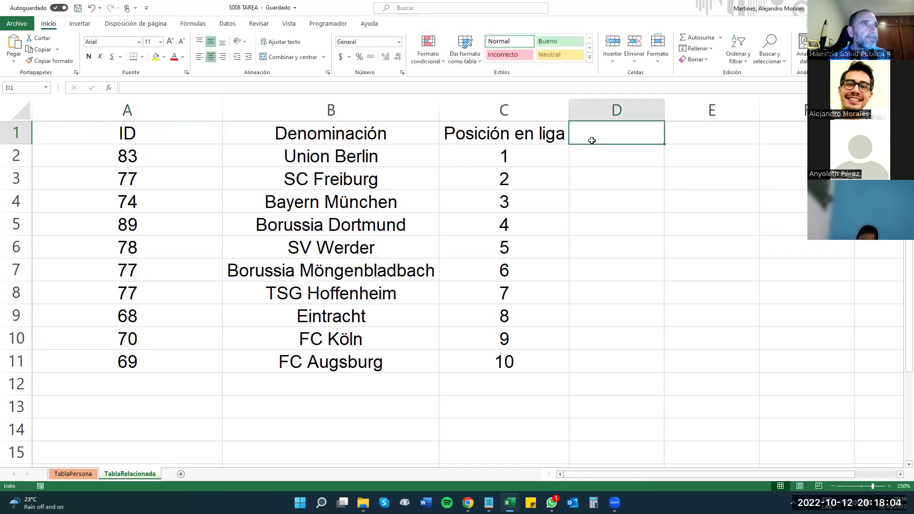
{"action": "left_click", "coordinate": [9, 27]}
{"action": "left_click", "coordinate": [52, 134]}
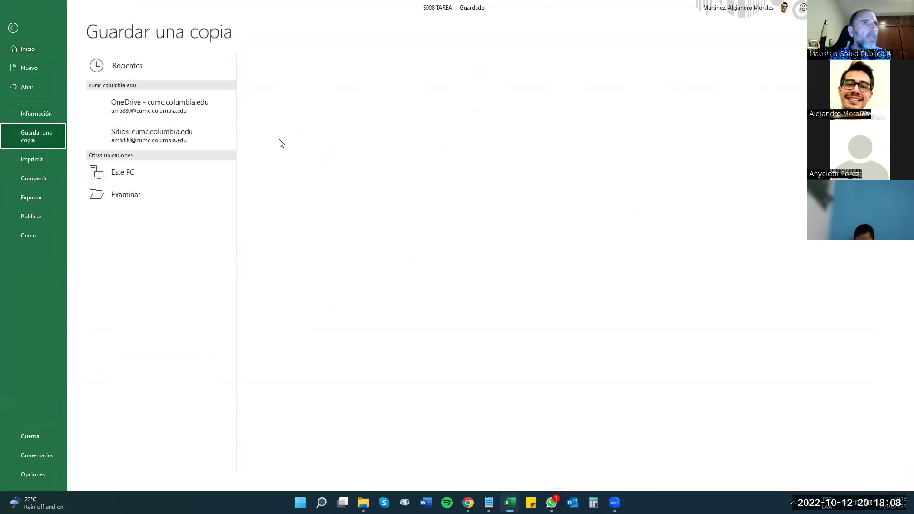
{"action": "left_click", "coordinate": [13, 28]}
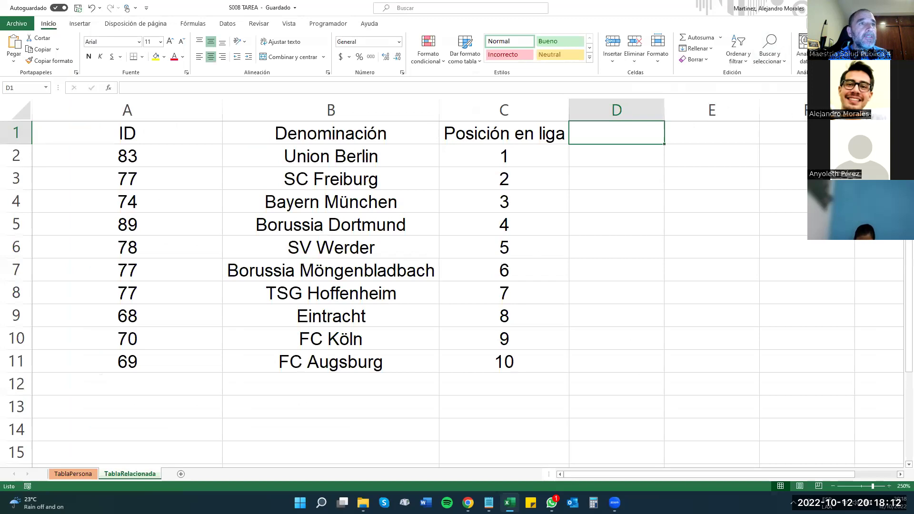
Step: Show the TablaPersona sheet, return to phpMyAdmin in Chrome, and name the third column of TablaPersonas ID_Equipo
{"action": "left_click", "coordinate": [66, 474]}
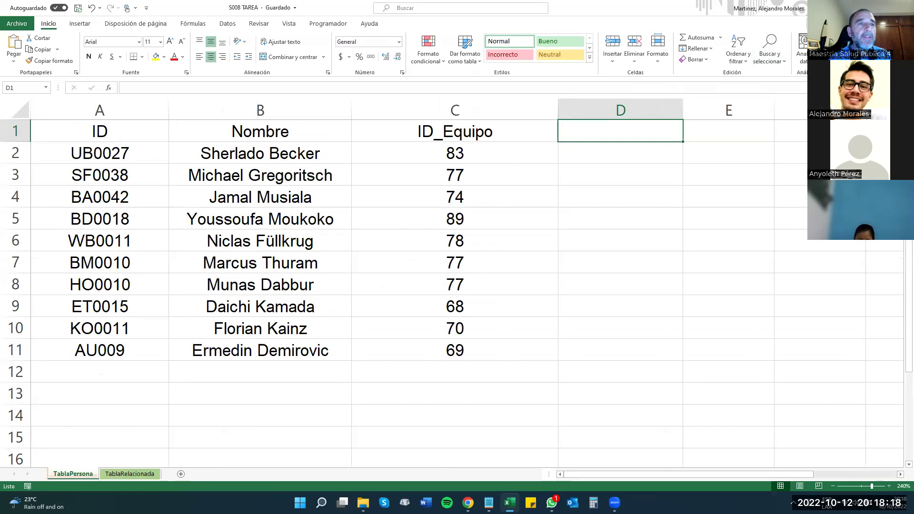
{"action": "key", "text": "alt+Tab"}
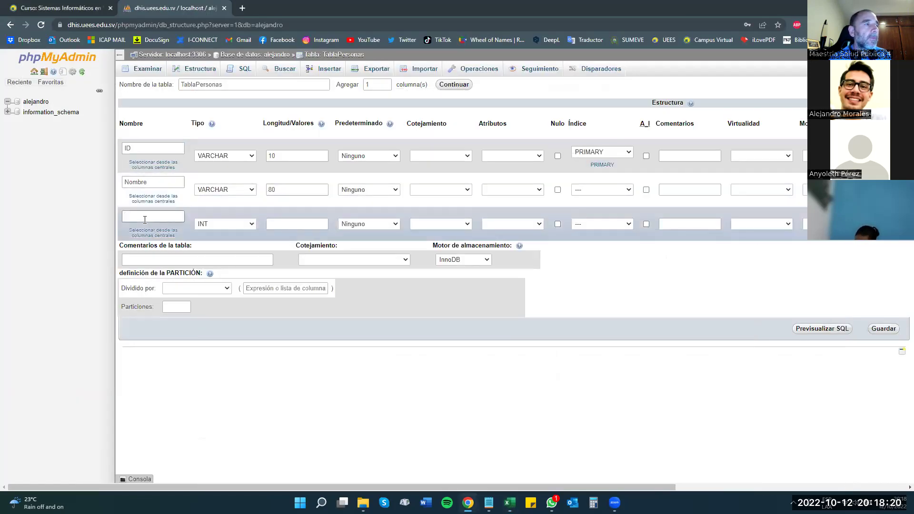
{"action": "key", "text": "Caps_Lock"}
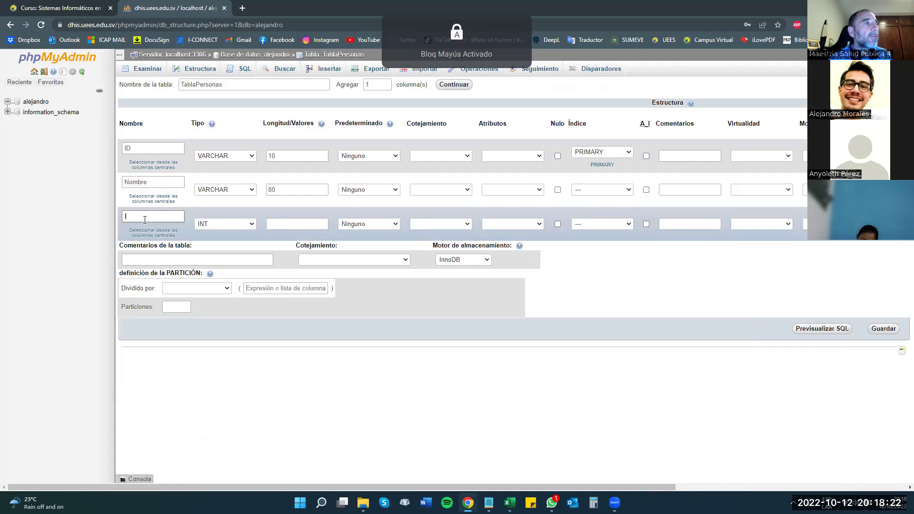
{"action": "type", "text": "ID_E"}
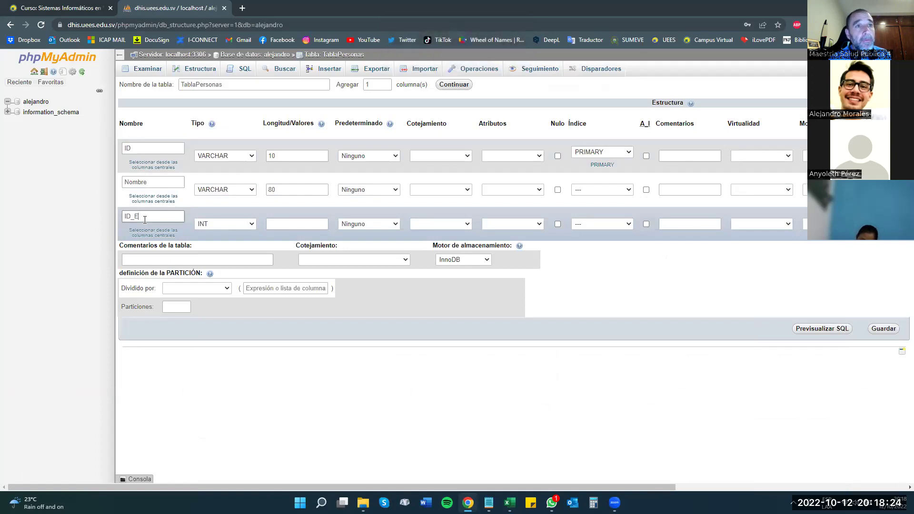
{"action": "key", "text": "Caps_Lock"}
{"action": "type", "text": "quipo"}
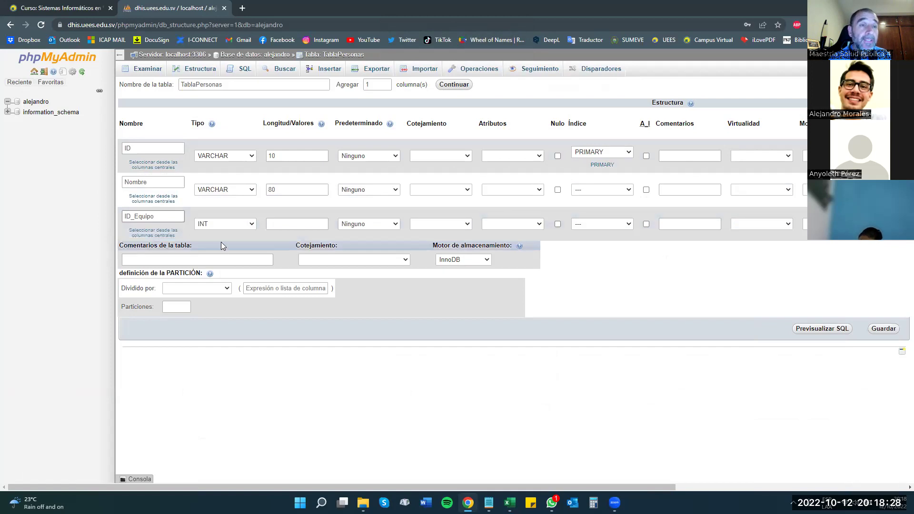
Step: Choose INT as the ID_Equipo column's type, leave its length empty, and save the TablaPersonas table
{"action": "left_click", "coordinate": [248, 225]}
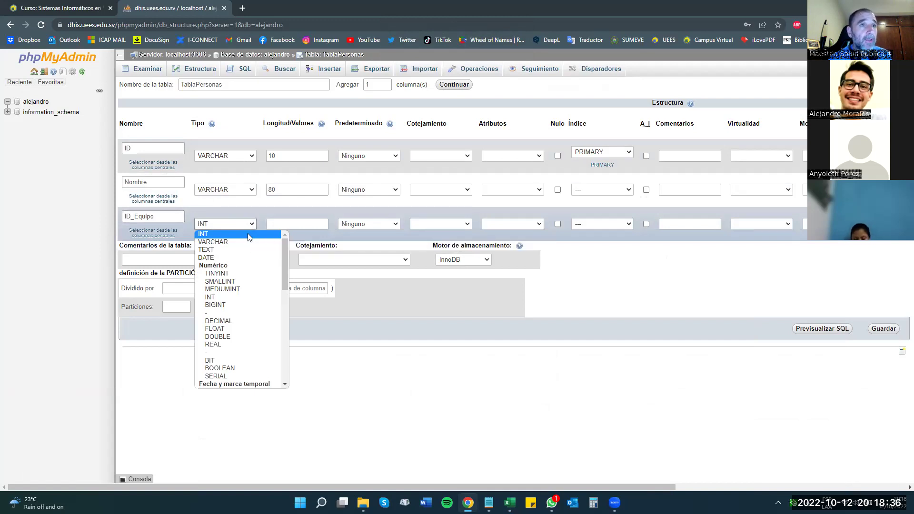
{"action": "left_click", "coordinate": [248, 234]}
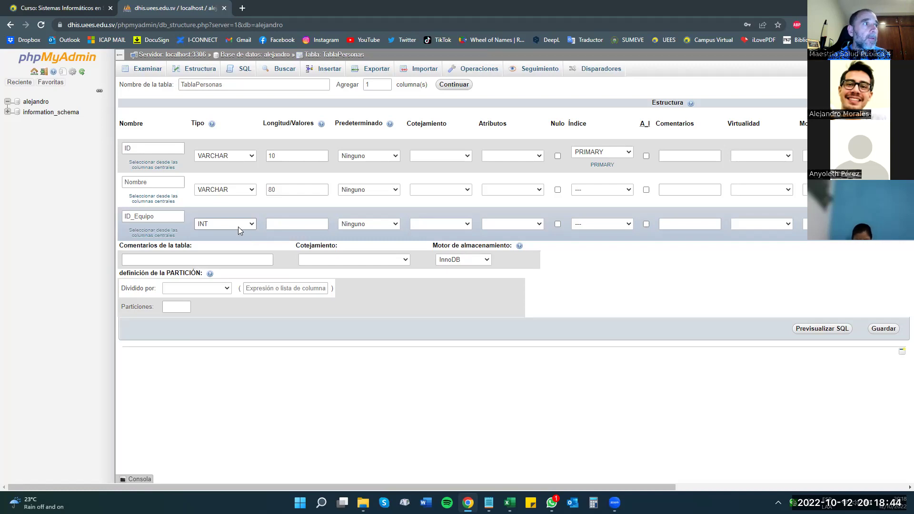
{"action": "left_click", "coordinate": [238, 228]}
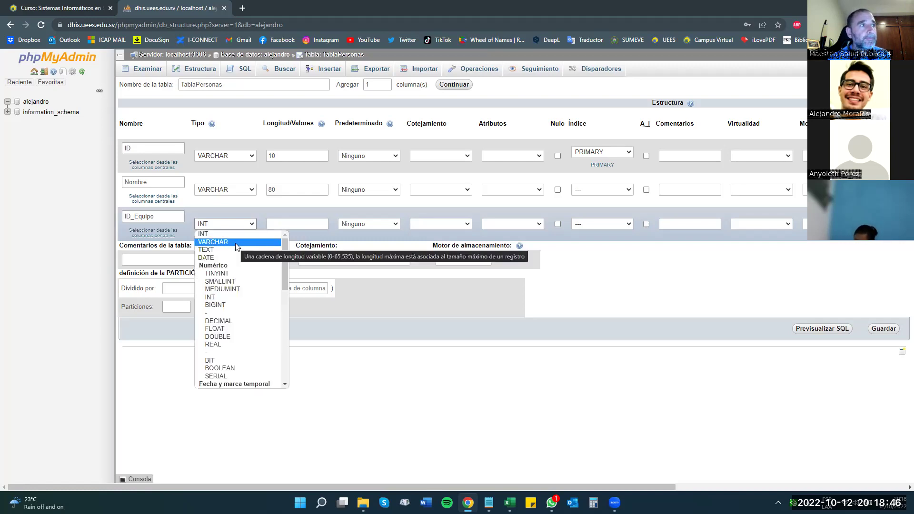
{"action": "left_click", "coordinate": [233, 232]}
{"action": "left_click", "coordinate": [315, 223]}
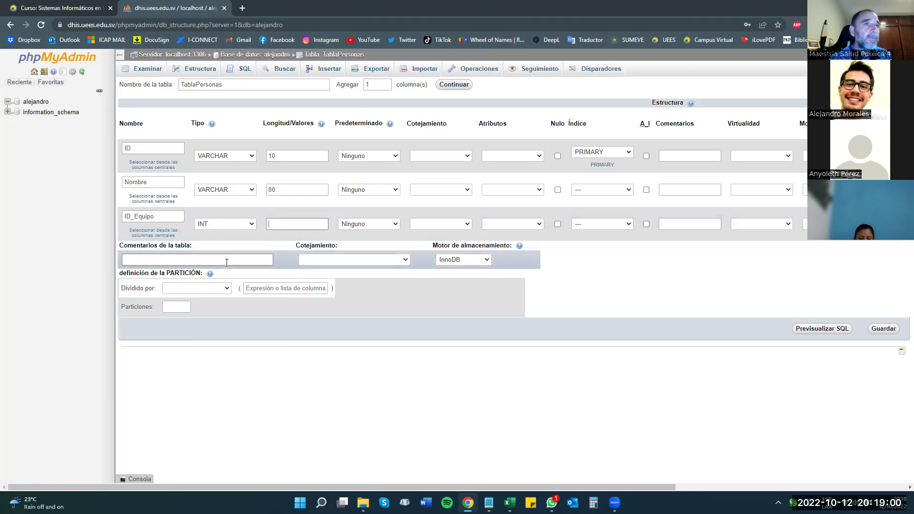
{"action": "left_click", "coordinate": [892, 332]}
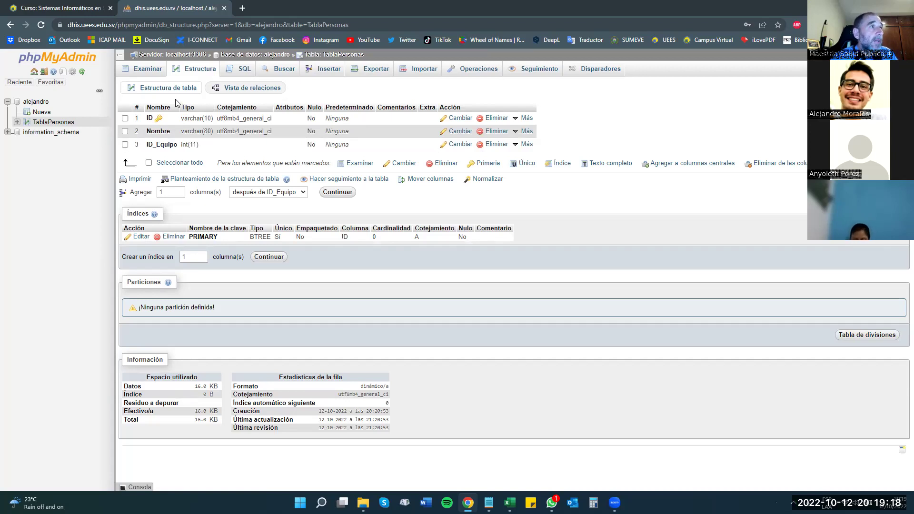
Step: Start a new table in the same database as TablaPersonas and name it TablaEquipo
{"action": "left_click", "coordinate": [39, 103]}
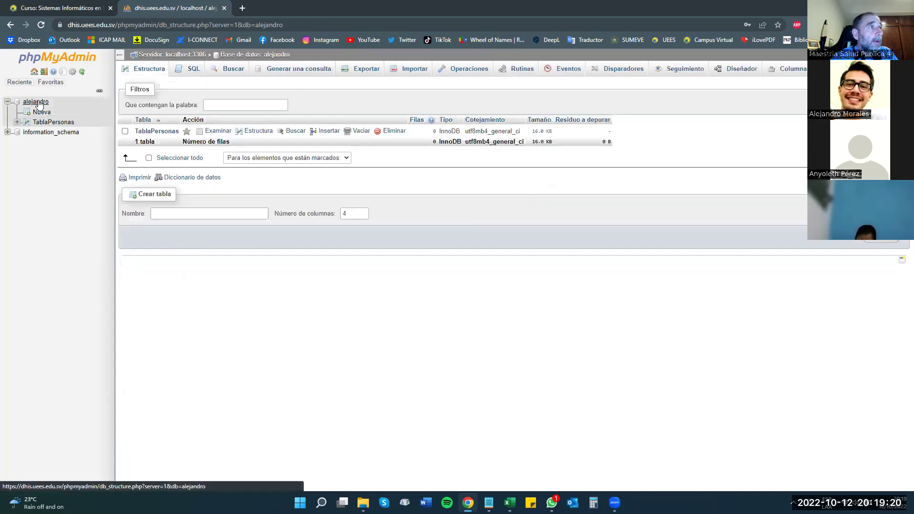
{"action": "left_click", "coordinate": [41, 113]}
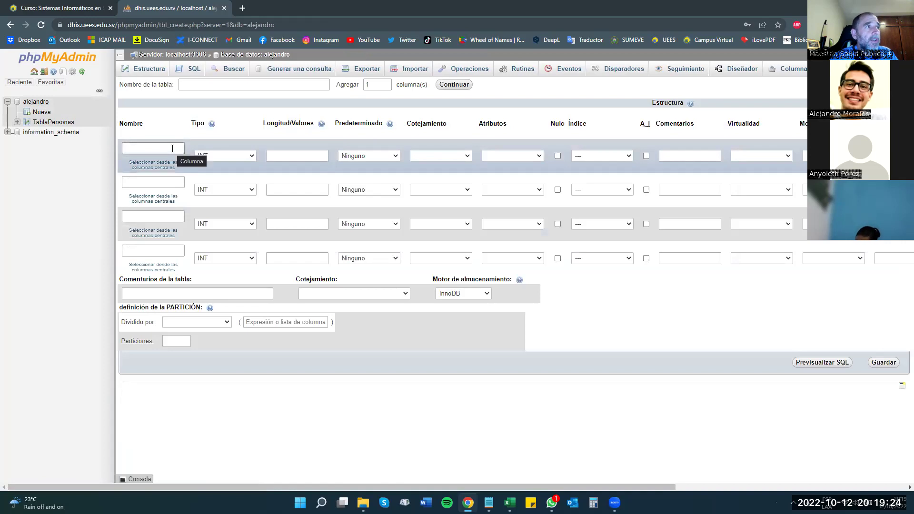
{"action": "left_click", "coordinate": [173, 149]}
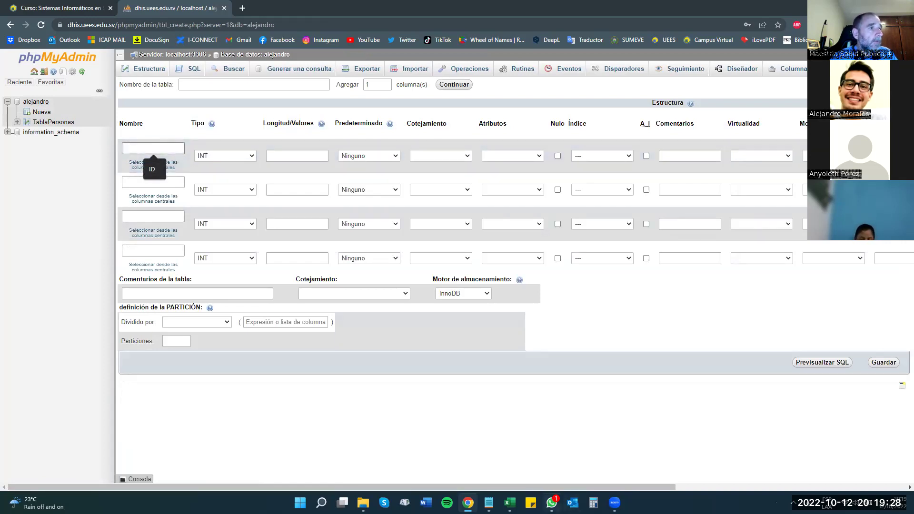
{"action": "left_click", "coordinate": [191, 83]}
{"action": "type", "text": "T"}
{"action": "key", "text": "Caps_Lock"}
{"action": "type", "text": "abla"}
{"action": "key", "text": "Caps_Lock"}
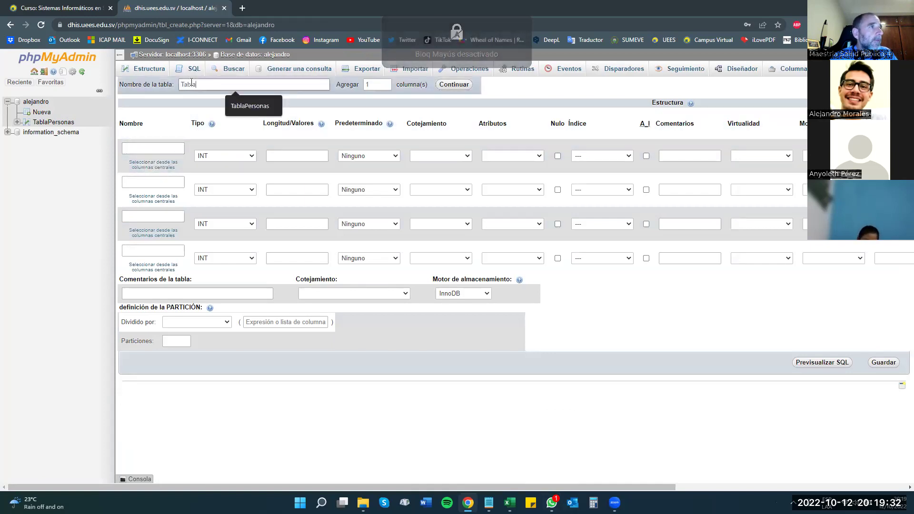
{"action": "type", "text": "R"}
{"action": "key", "text": "Caps_Lock"}
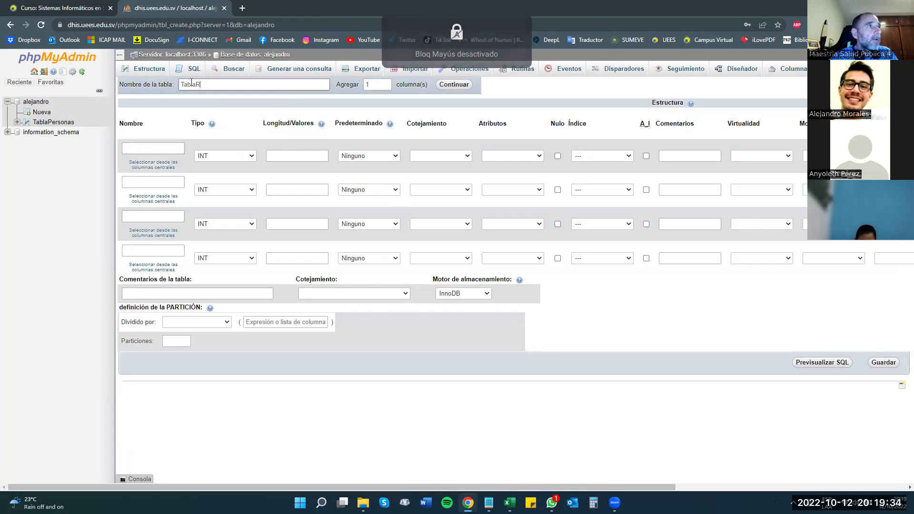
{"action": "key", "text": "BackSpace"}
{"action": "type", "text": "e"}
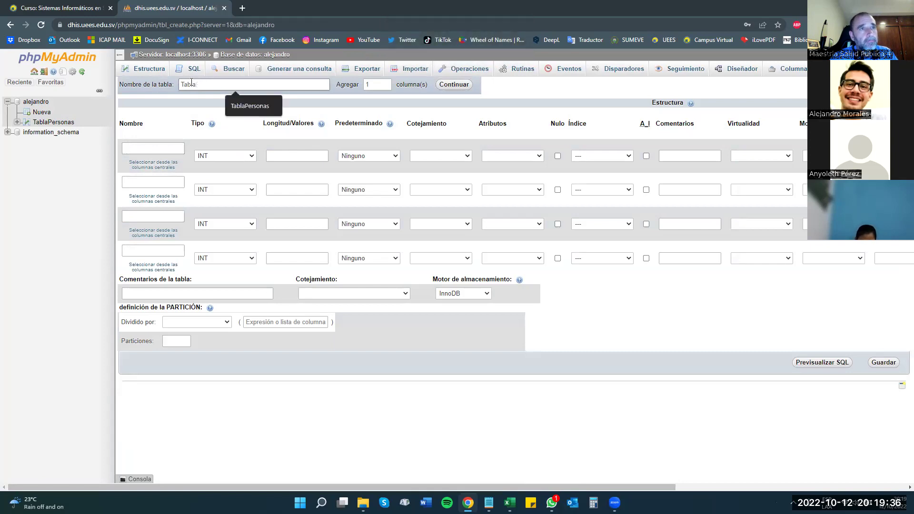
{"action": "key", "text": "Caps_Lock"}
{"action": "type", "text": "QUIP"}
{"action": "key", "text": "BackSpace"}
{"action": "key", "text": "BackSpace"}
{"action": "key", "text": "BackSpace"}
{"action": "key", "text": "BackSpace"}
{"action": "key", "text": "BackSpace"}
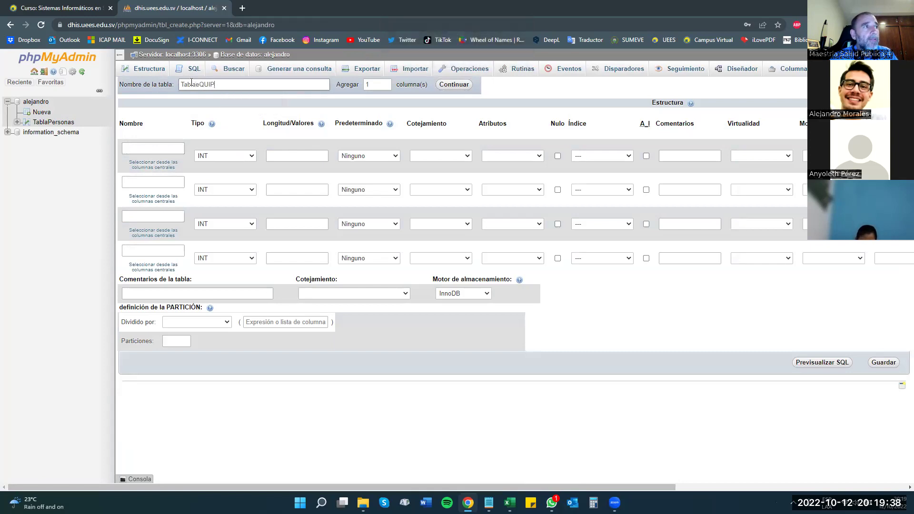
{"action": "key", "text": "Caps_Lock"}
{"action": "type", "text": "Equipo"}
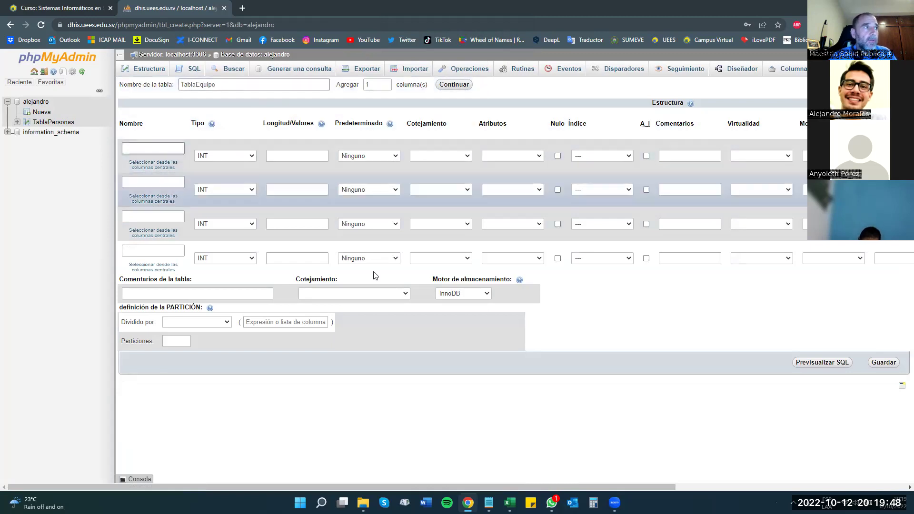
Step: Check the TablaRelacionada sheet's headers in Excel, return to phpMyAdmin in Chrome, and name the first column of TablaEquipo ID
{"action": "key", "text": "alt+Tab"}
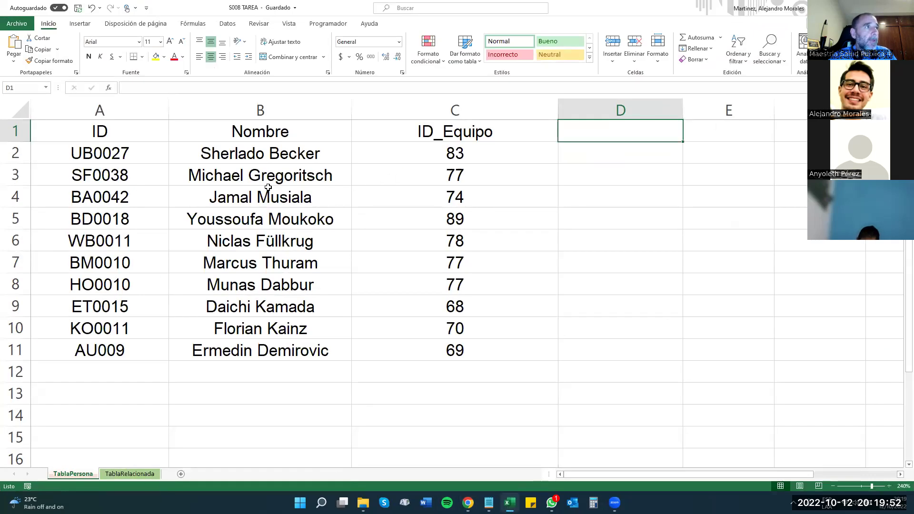
{"action": "left_click", "coordinate": [130, 474]}
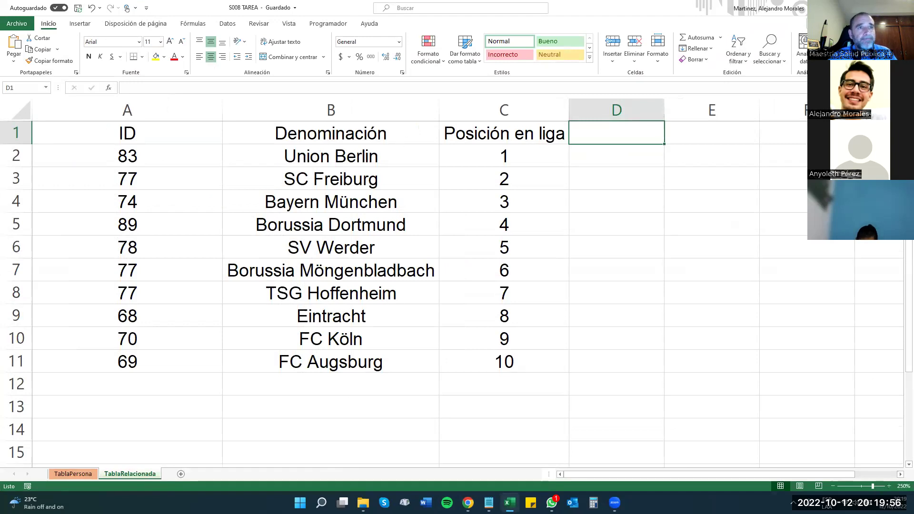
{"action": "key", "text": "alt+Tab"}
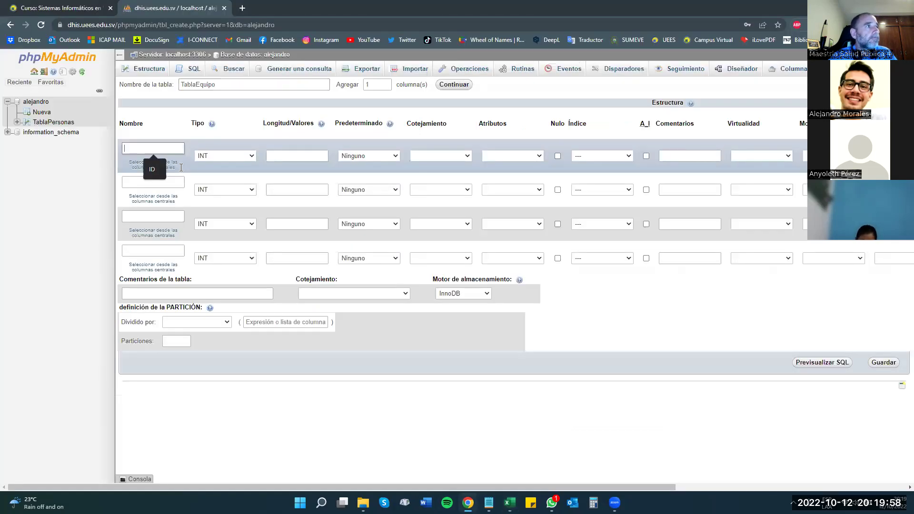
{"action": "type", "text": "ID"}
Step: Name the second column of TablaEquipo Denominacion
{"action": "left_click", "coordinate": [167, 181]}
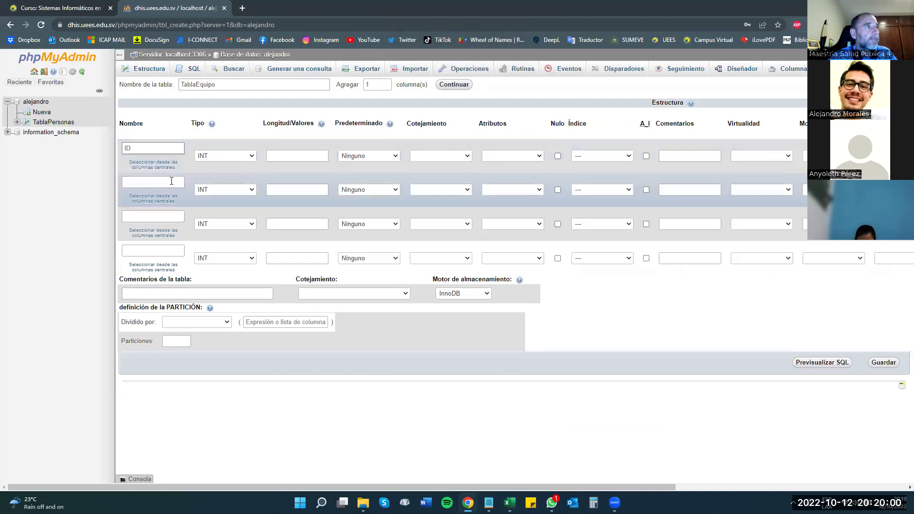
{"action": "type", "text": "DENO"}
{"action": "key", "text": "BackSpace"}
{"action": "key", "text": "BackSpace"}
{"action": "key", "text": "BackSpace"}
{"action": "key", "text": "Caps_Lock"}
{"action": "type", "text": "enominacion"}
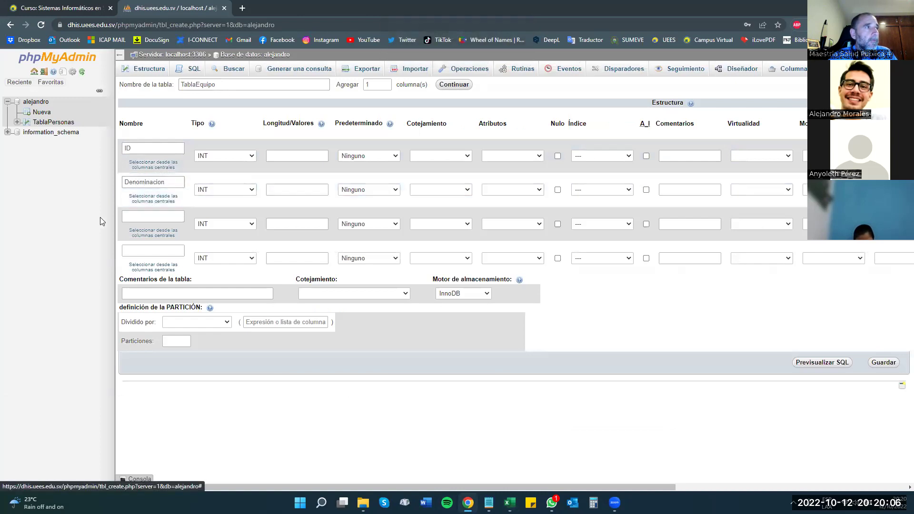
Step: Name the third column of TablaEquipo Posicion
{"action": "left_click", "coordinate": [134, 217]}
{"action": "key", "text": "Caps_Lock"}
{"action": "type", "text": "P"}
{"action": "key", "text": "Caps_Lock"}
{"action": "type", "text": "osici"}
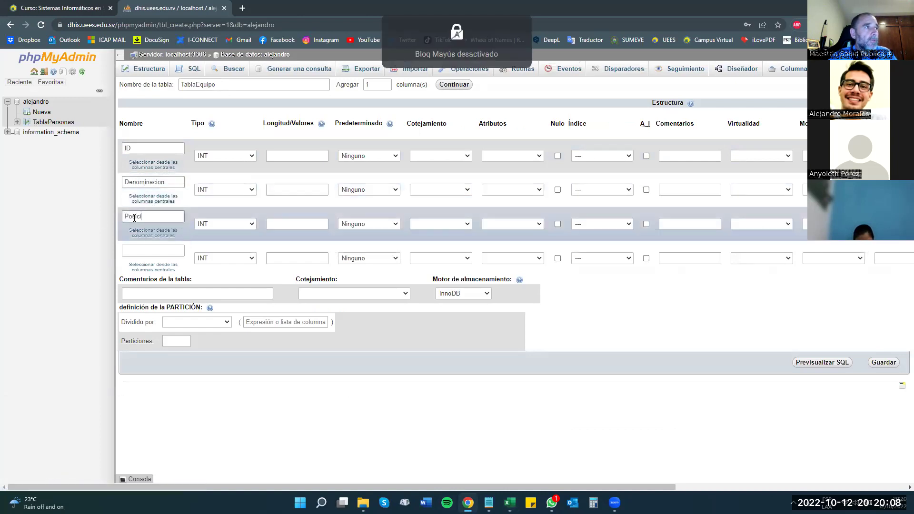
{"action": "type", "text": "ó"}
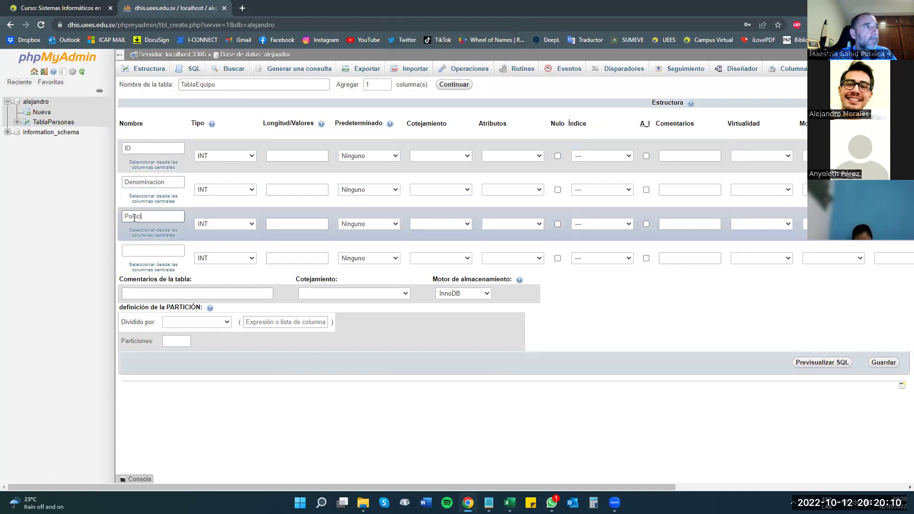
{"action": "type", "text": "n"}
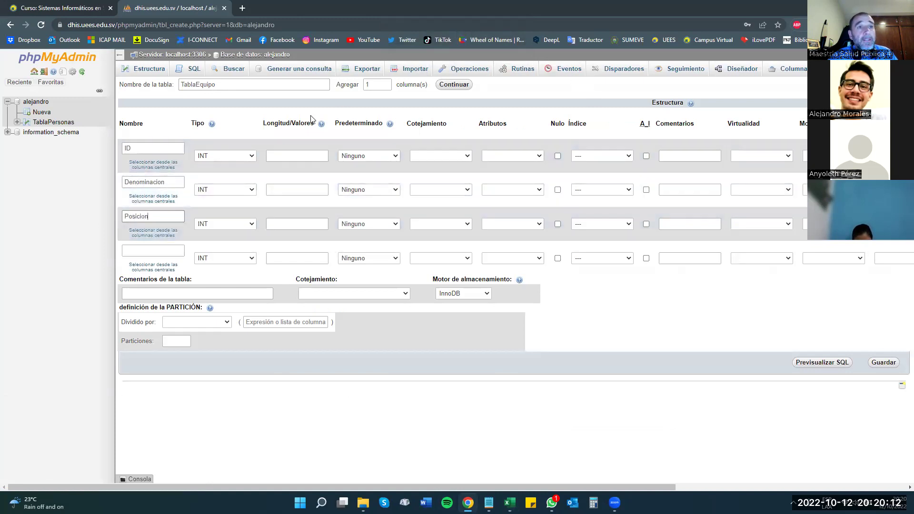
Step: Set the column types to VARCHAR for Denominacion and INT for Posicion
{"action": "left_click", "coordinate": [244, 193]}
{"action": "left_click", "coordinate": [233, 208]}
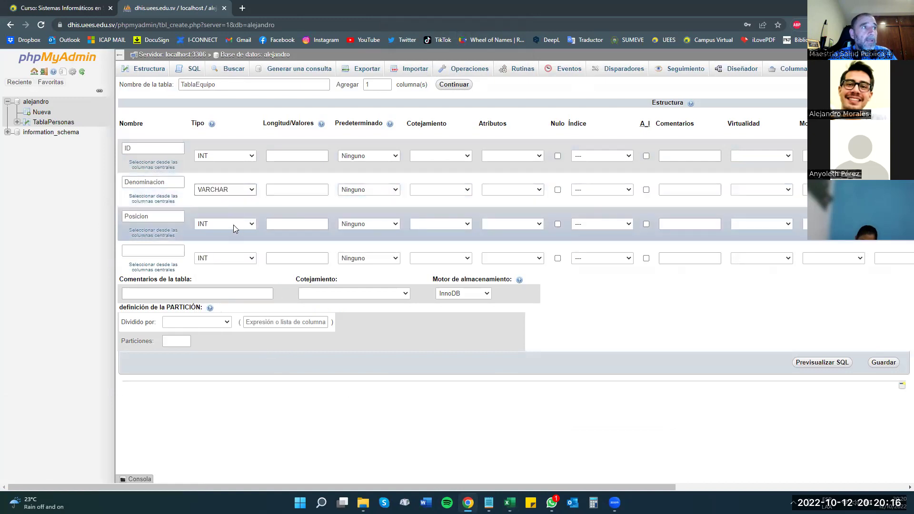
{"action": "left_click", "coordinate": [234, 224]}
{"action": "left_click", "coordinate": [234, 231]}
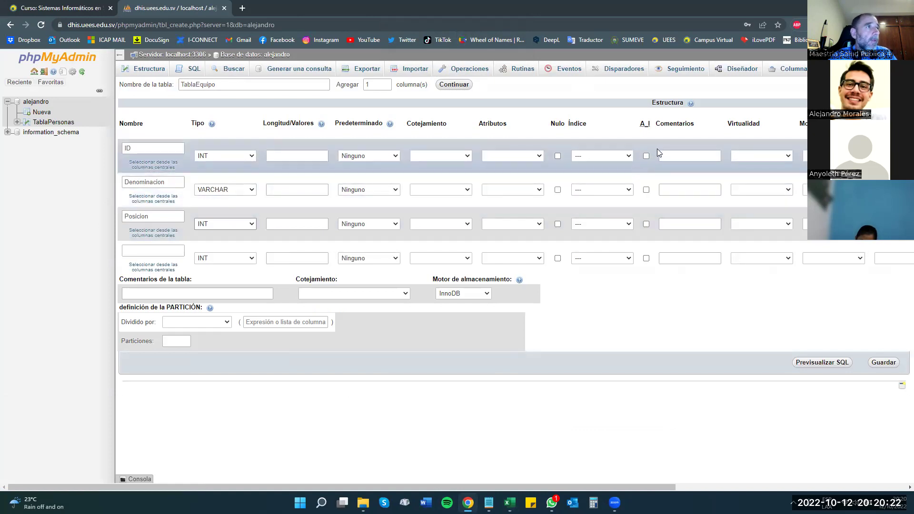
Step: Make the ID column of TablaEquipo the PRIMARY index, leaving the index size empty
{"action": "left_click", "coordinate": [601, 157]}
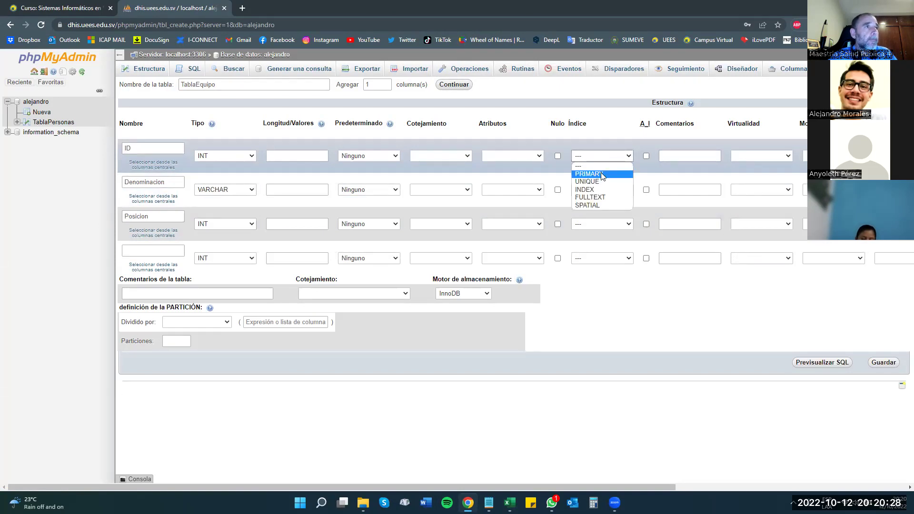
{"action": "left_click", "coordinate": [601, 172]}
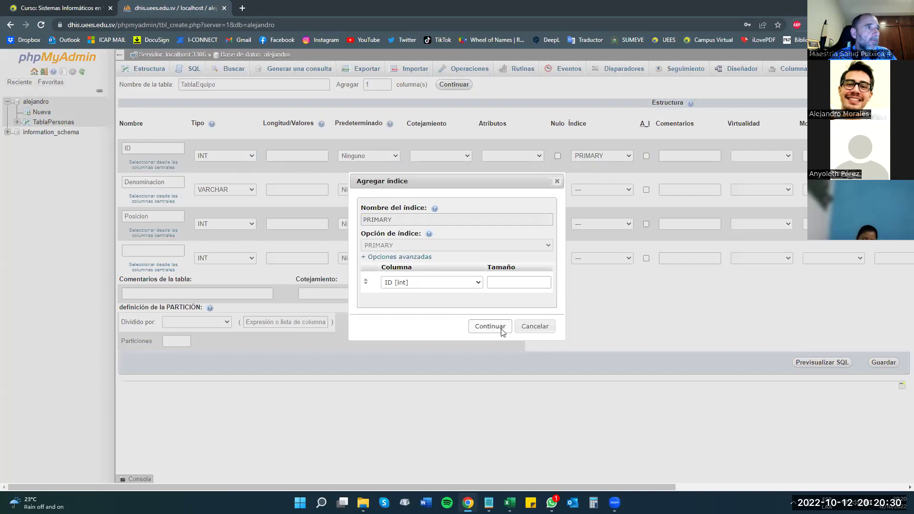
{"action": "left_click", "coordinate": [490, 327]}
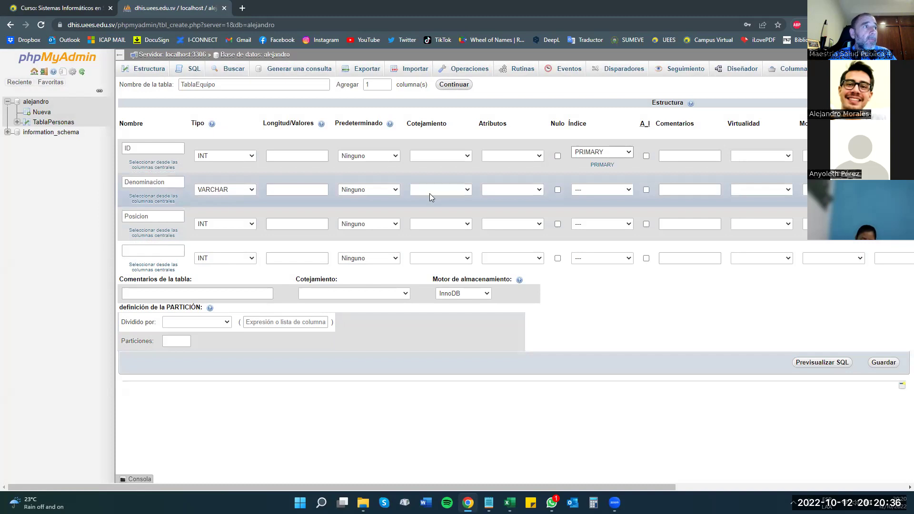
Step: Set the Denominacion column's length to 100, leave Posicion's length empty, and save the TablaEquipo table
{"action": "left_click", "coordinate": [279, 192]}
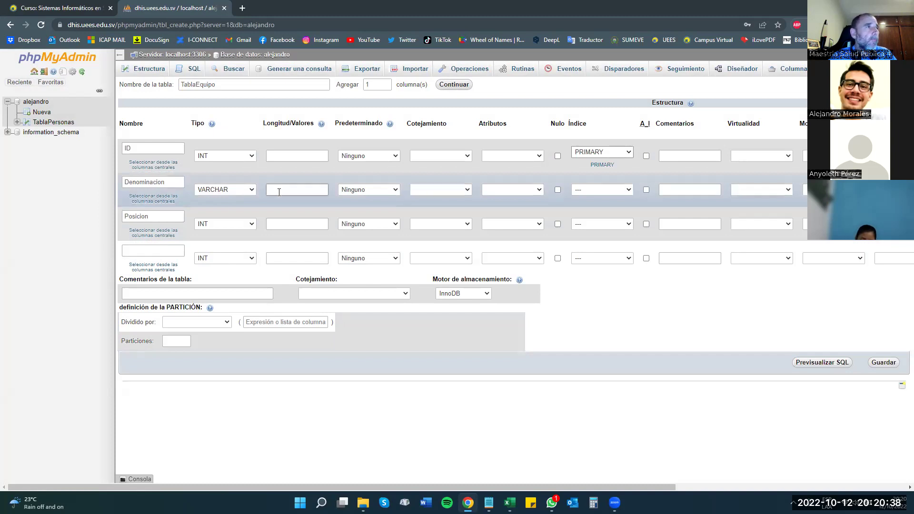
{"action": "type", "text": "100"}
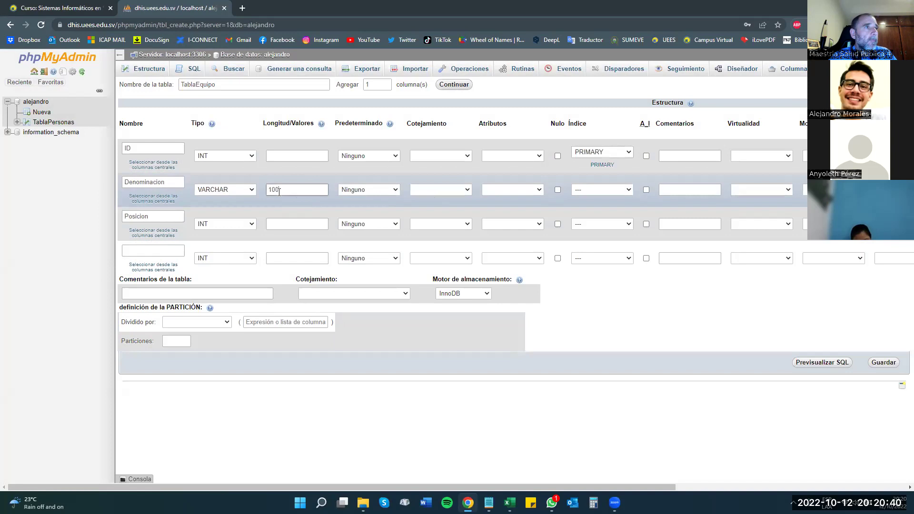
{"action": "left_click", "coordinate": [301, 220]}
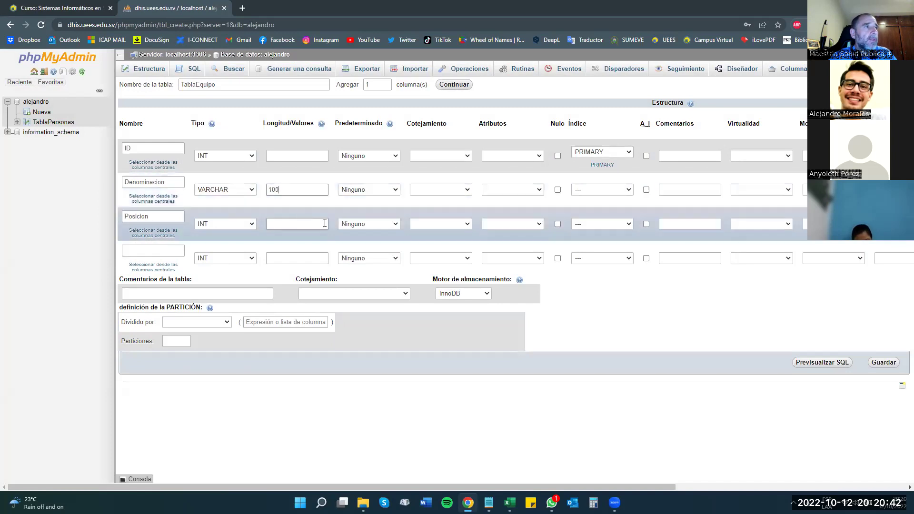
{"action": "left_click", "coordinate": [886, 367]}
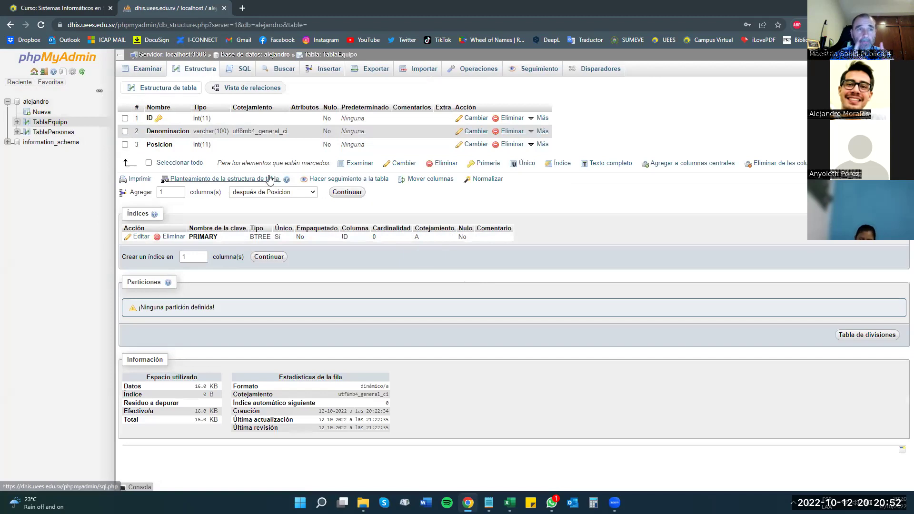
Step: Browse TablaPersonas and TablaEquipo, and view the column structure of TablaEquipo
{"action": "left_click", "coordinate": [55, 134]}
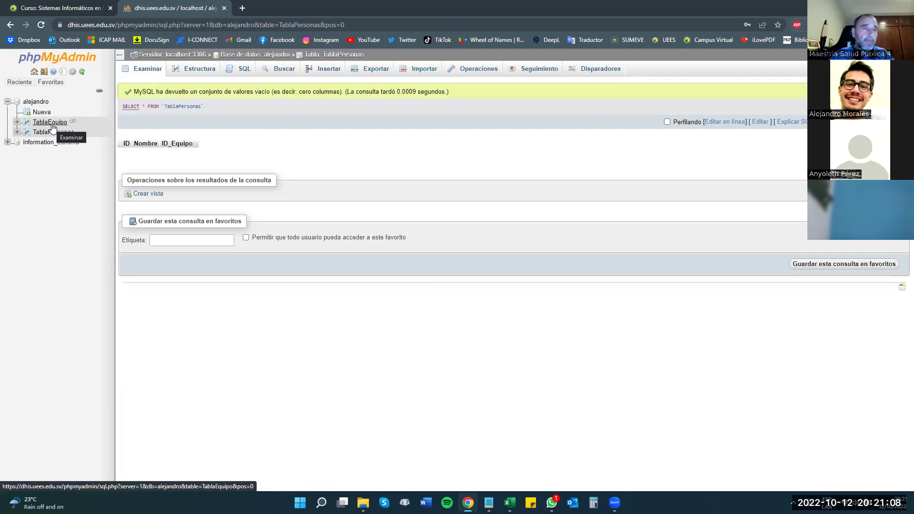
{"action": "left_click", "coordinate": [50, 122]}
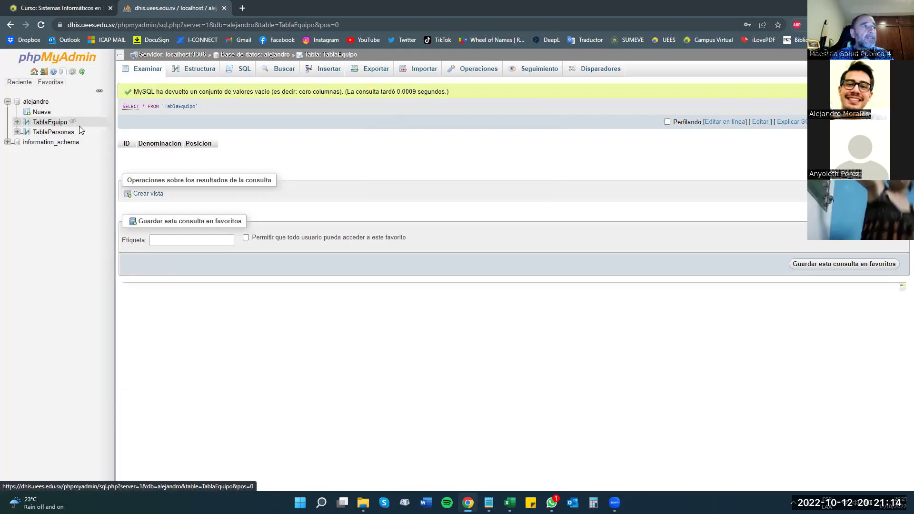
{"action": "left_click", "coordinate": [197, 75]}
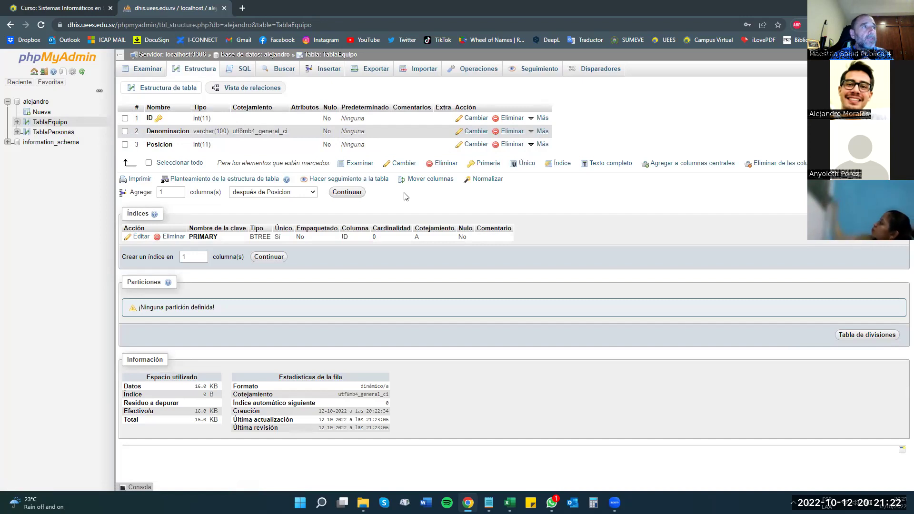
{"action": "left_click", "coordinate": [246, 90]}
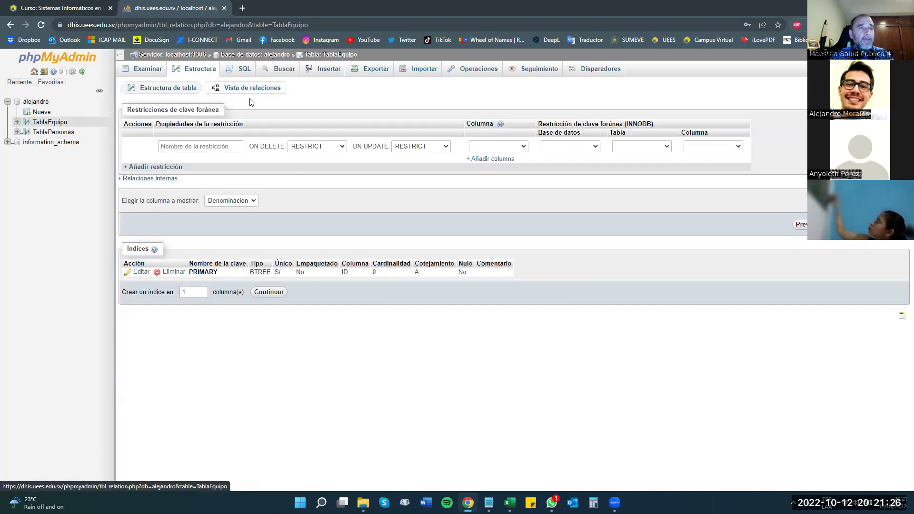
{"action": "left_click", "coordinate": [226, 149]}
{"action": "key", "text": "Caps_Lock"}
{"action": "type", "text": "Rela"}
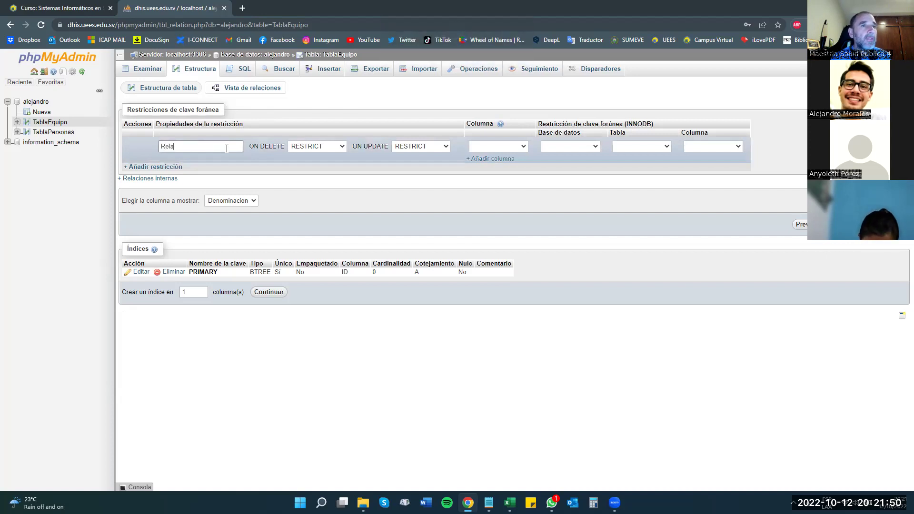
{"action": "type", "text": "cion"}
{"action": "key", "text": "Caps_Lock"}
{"action": "type", "text": "E"}
{"action": "key", "text": "Caps_Lock"}
{"action": "type", "text": "quipo"}
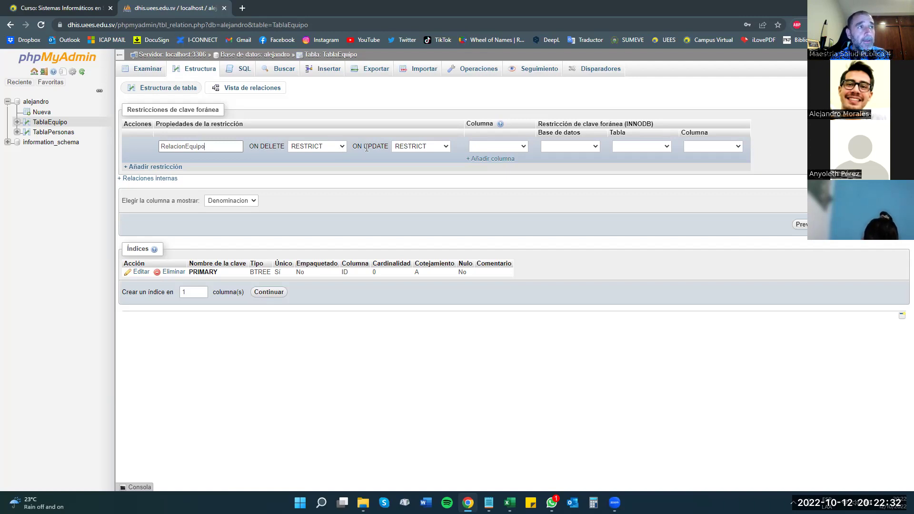
{"action": "left_click", "coordinate": [446, 144]}
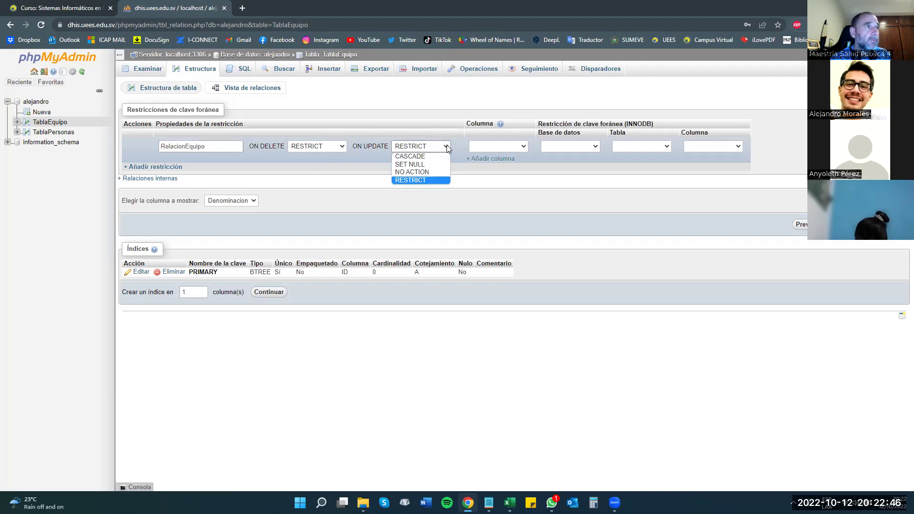
{"action": "key", "text": "Escape"}
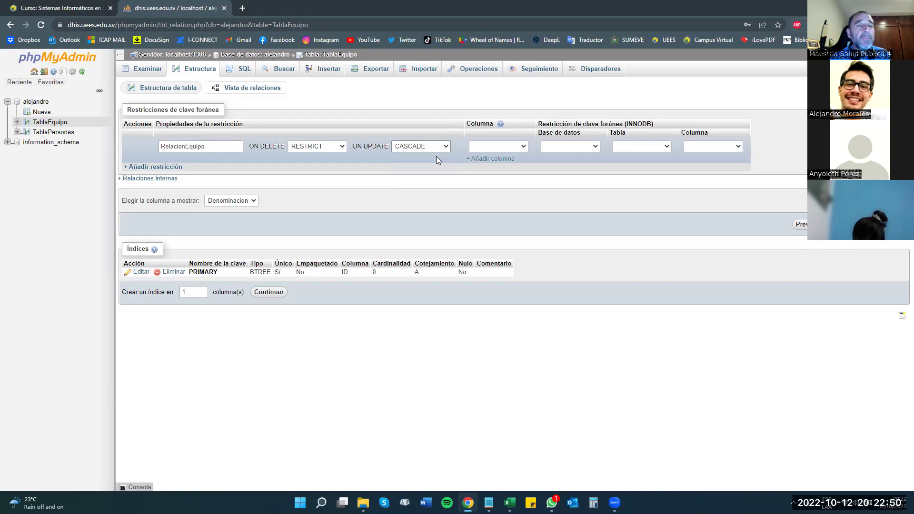
{"action": "left_click", "coordinate": [522, 148]}
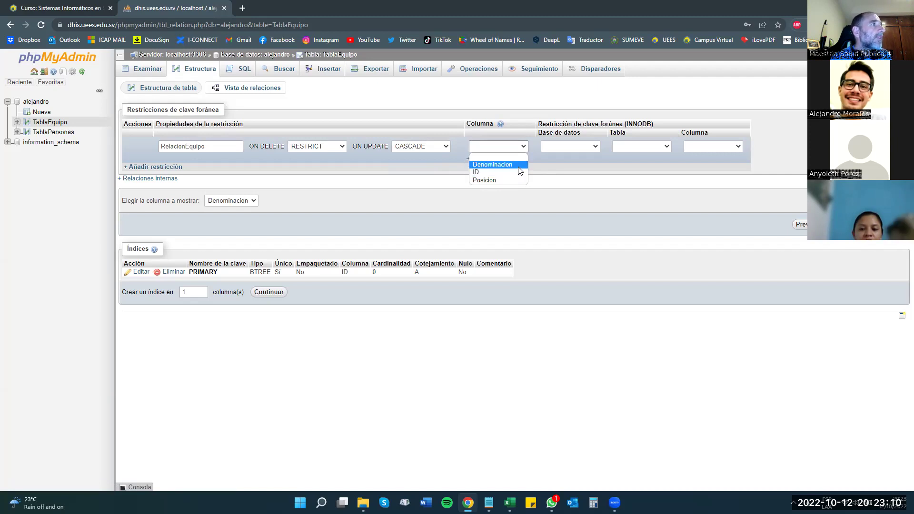
{"action": "left_click", "coordinate": [537, 105]}
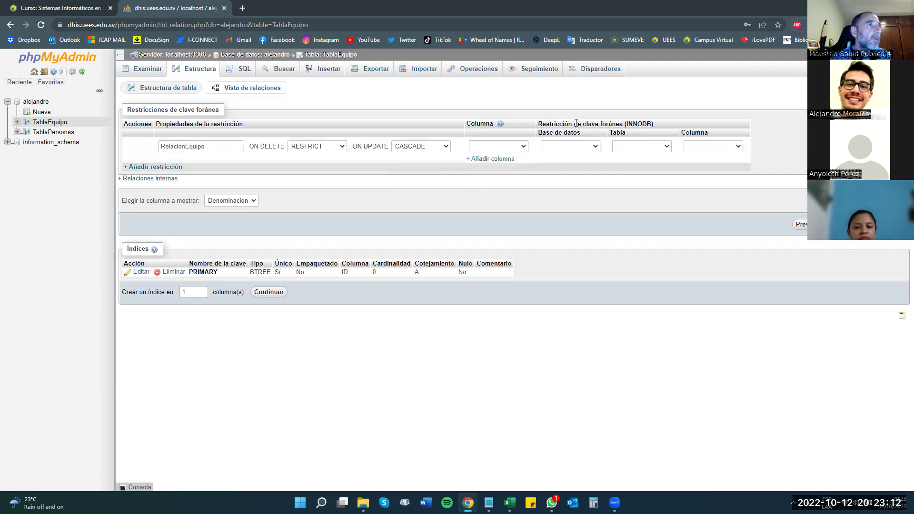
Step: In the relation view of TablaPersonas, name a foreign key constraint RelacionEquipo, keeping ON DELETE at RESTRICT and setting ON UPDATE to CASCADE
{"action": "left_click", "coordinate": [47, 133]}
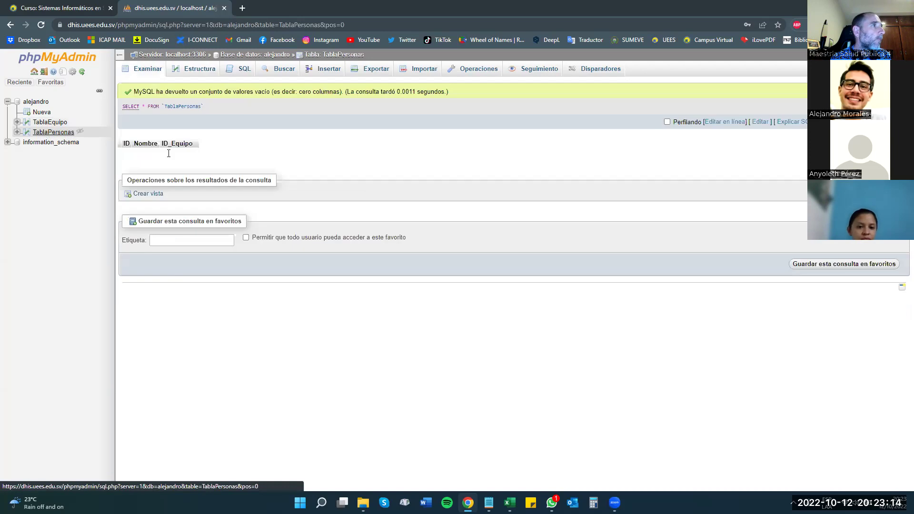
{"action": "left_click", "coordinate": [177, 72]}
{"action": "left_click", "coordinate": [246, 94]}
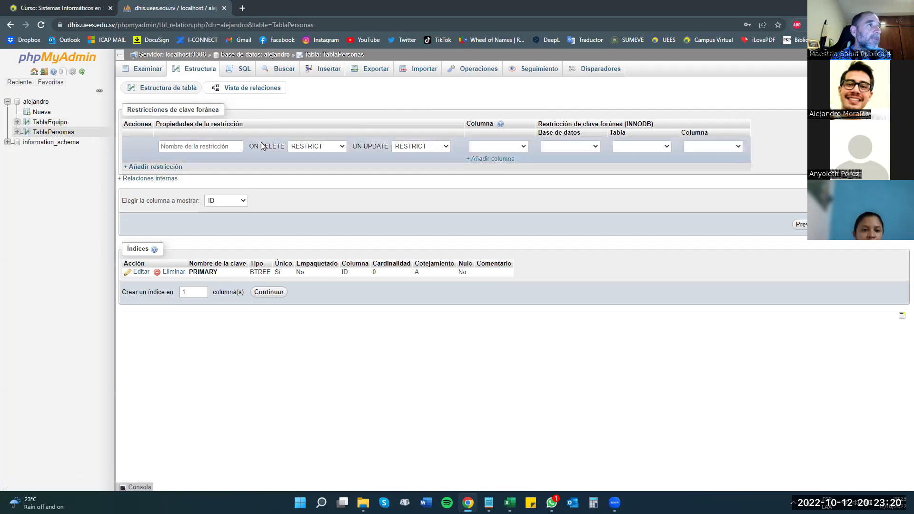
{"action": "left_click", "coordinate": [214, 145]}
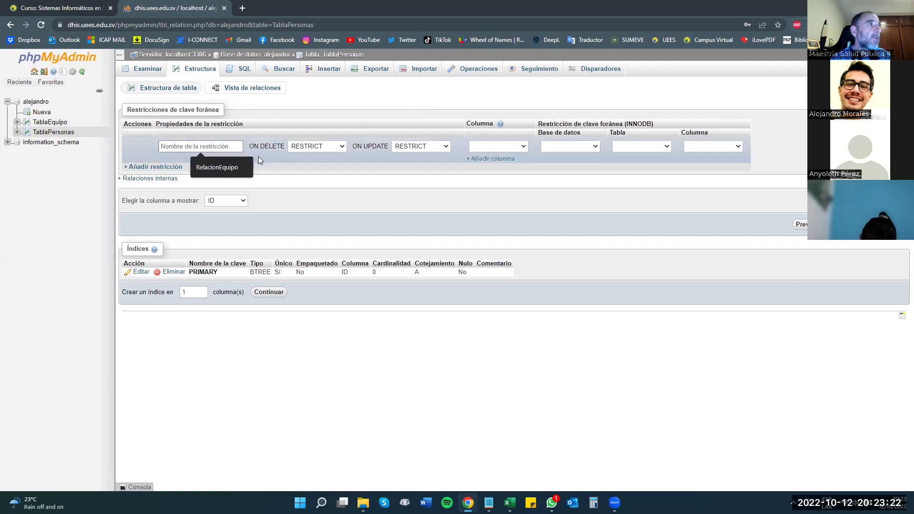
{"action": "left_click", "coordinate": [224, 162]}
{"action": "left_click", "coordinate": [317, 146]}
{"action": "left_click", "coordinate": [374, 150]}
{"action": "left_click", "coordinate": [430, 148]}
{"action": "left_click", "coordinate": [409, 156]}
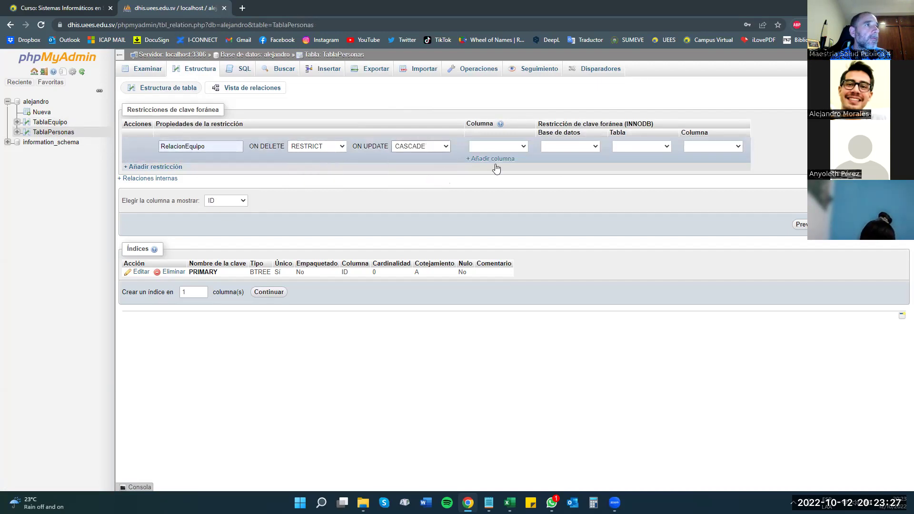
Step: Set the constraint on ID_Equipo to reference the ID column of TablaEquipo in the current database, and save the relation
{"action": "left_click", "coordinate": [516, 148]}
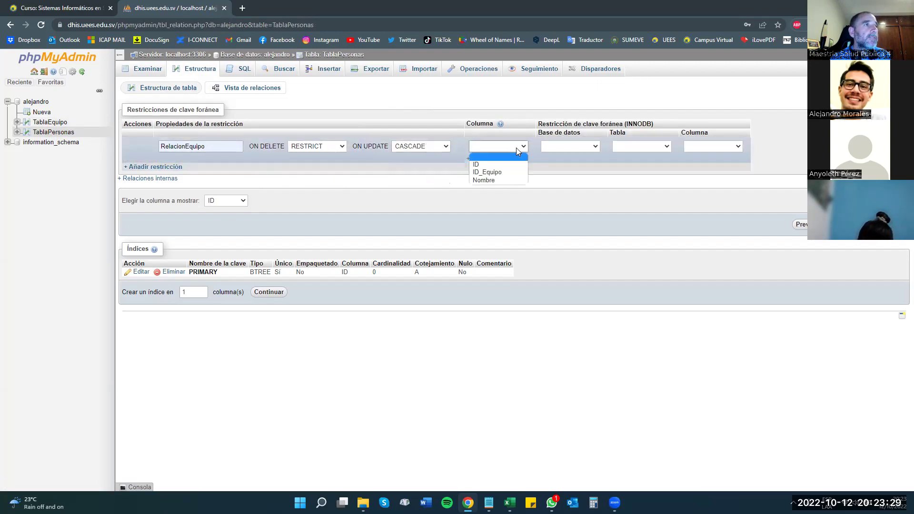
{"action": "left_click", "coordinate": [522, 172]}
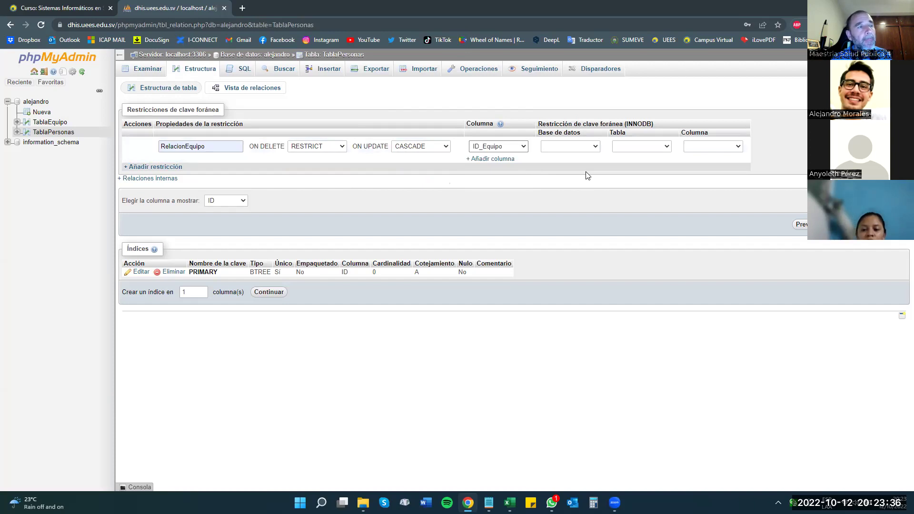
{"action": "left_click", "coordinate": [597, 147]}
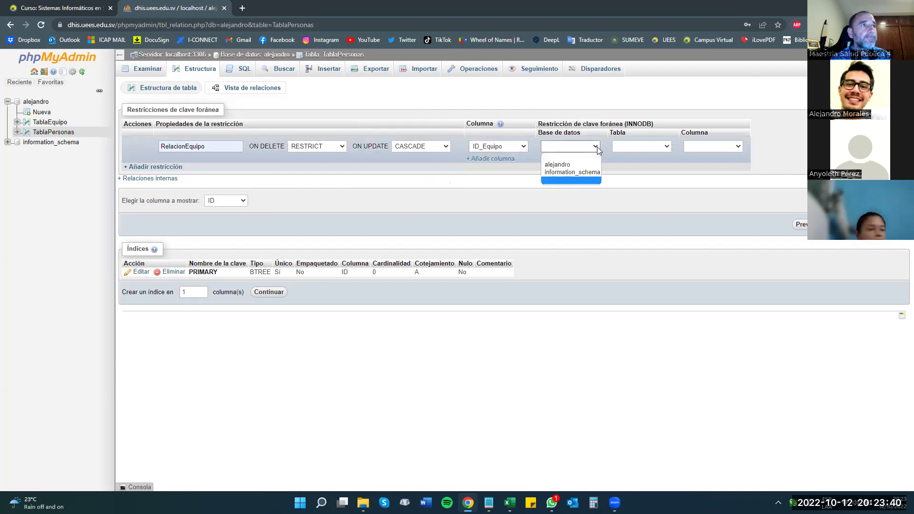
{"action": "left_click", "coordinate": [585, 165]}
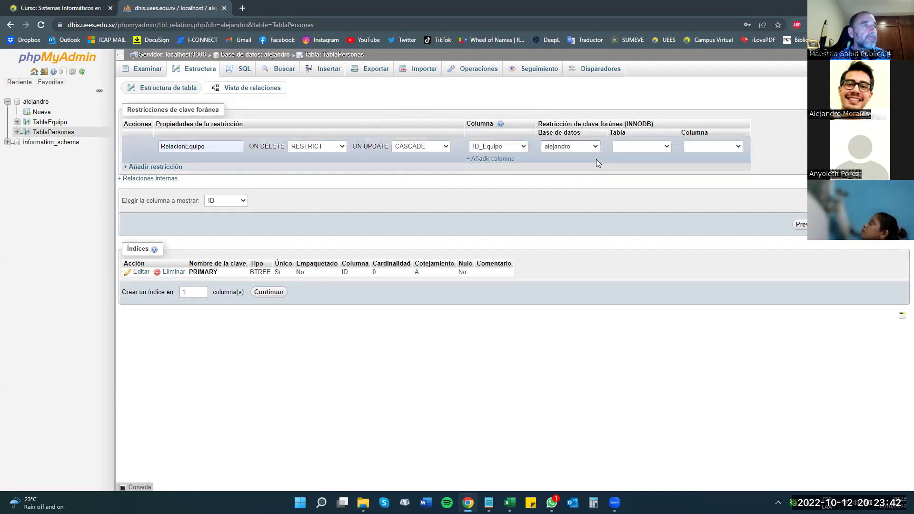
{"action": "left_click", "coordinate": [666, 146]}
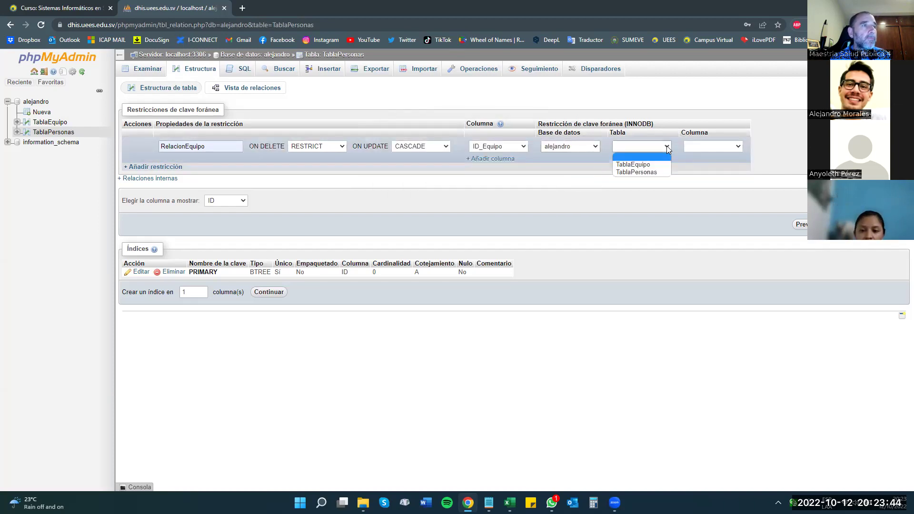
{"action": "left_click", "coordinate": [663, 163]}
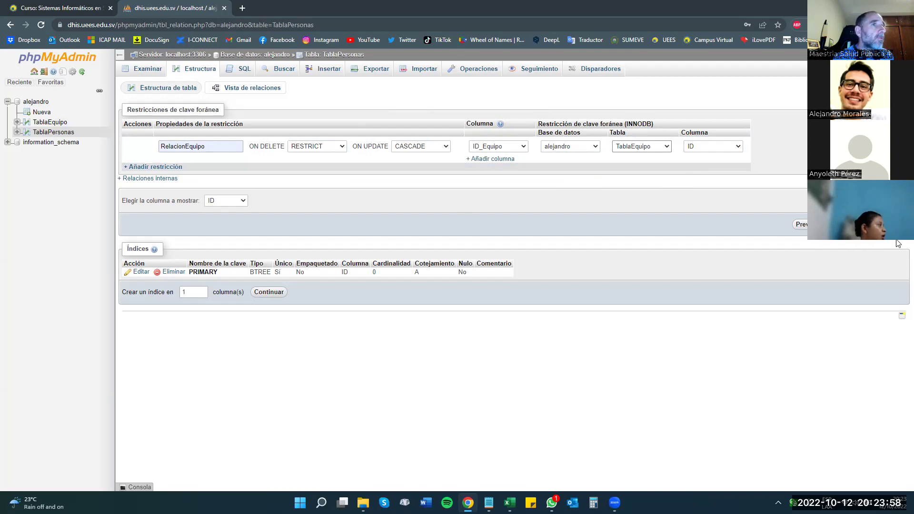
{"action": "key", "text": "Return"}
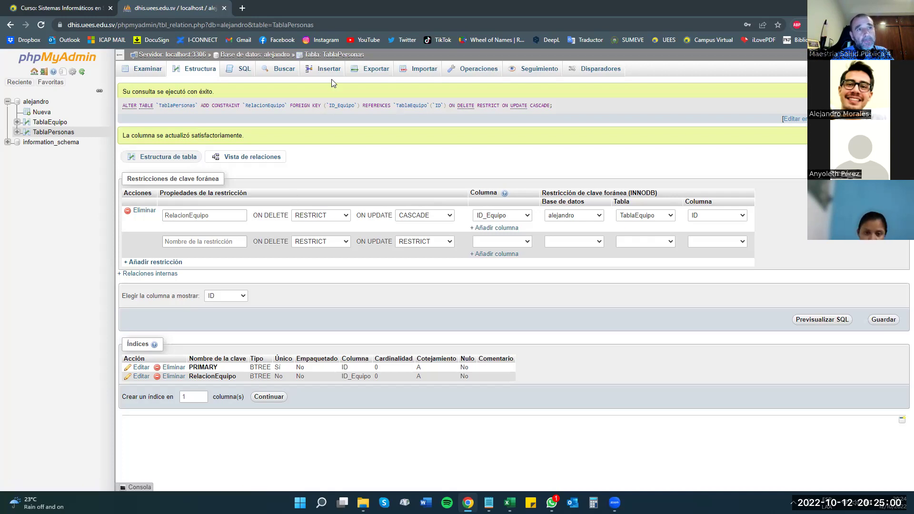
Step: Start an import into TablaPersonas and choose the file S008 TAREA_tabla personas from the SIS folder
{"action": "left_click", "coordinate": [422, 69]}
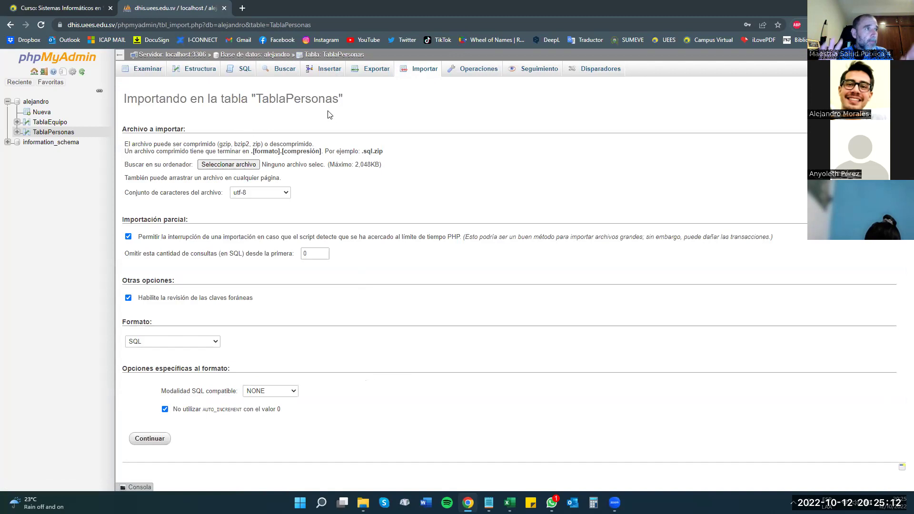
{"action": "left_click", "coordinate": [229, 164]}
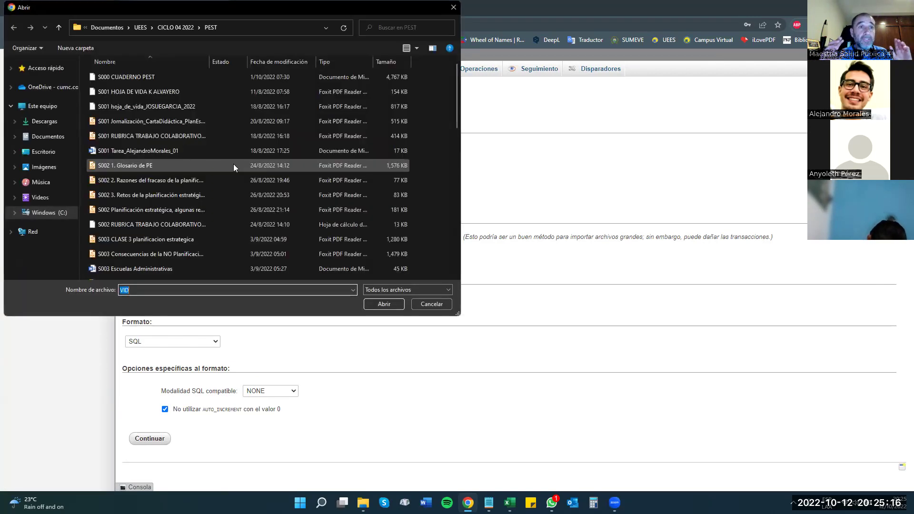
{"action": "left_click", "coordinate": [174, 28]}
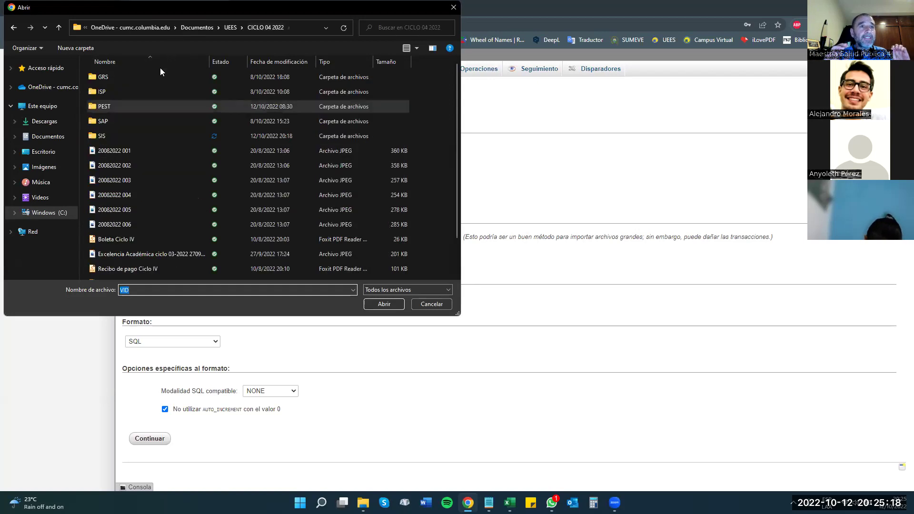
{"action": "double_click", "coordinate": [102, 136]}
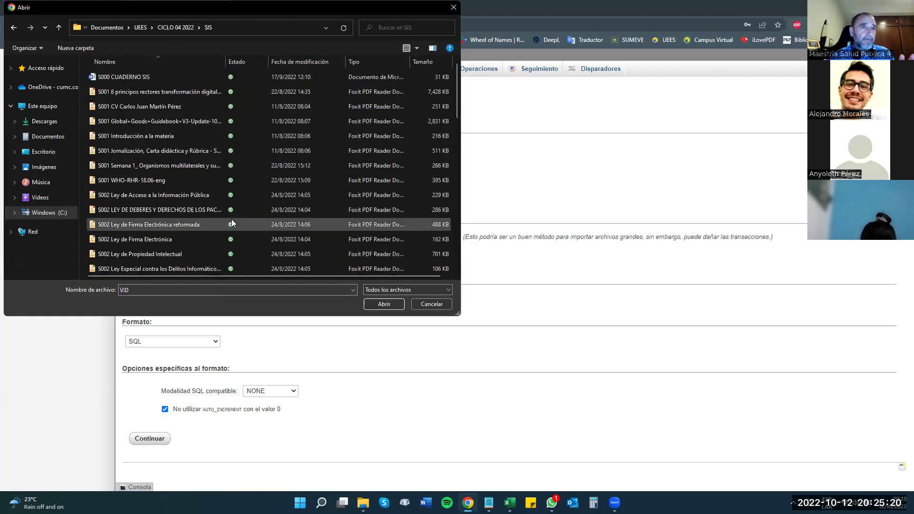
{"action": "scroll", "coordinate": [231, 219], "scroll_direction": "down", "scroll_amount": 10}
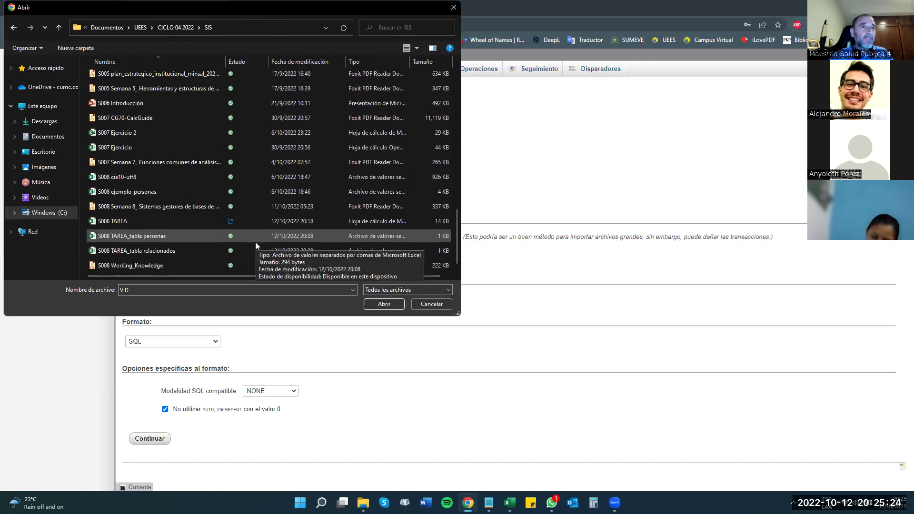
{"action": "left_click", "coordinate": [192, 236]}
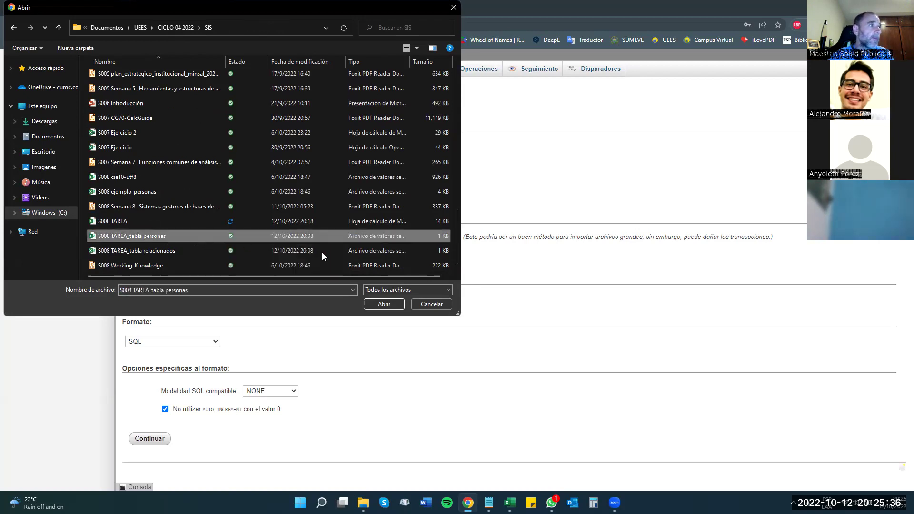
{"action": "left_click", "coordinate": [384, 304]}
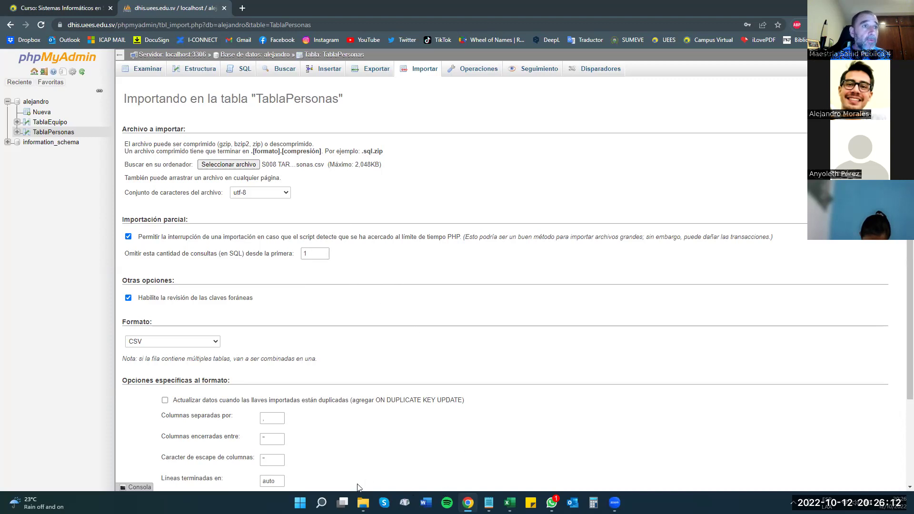
Step: Skip 1 row, set the column separator, and try to import the CSV file into TablaPersonas
{"action": "left_click", "coordinate": [363, 502]}
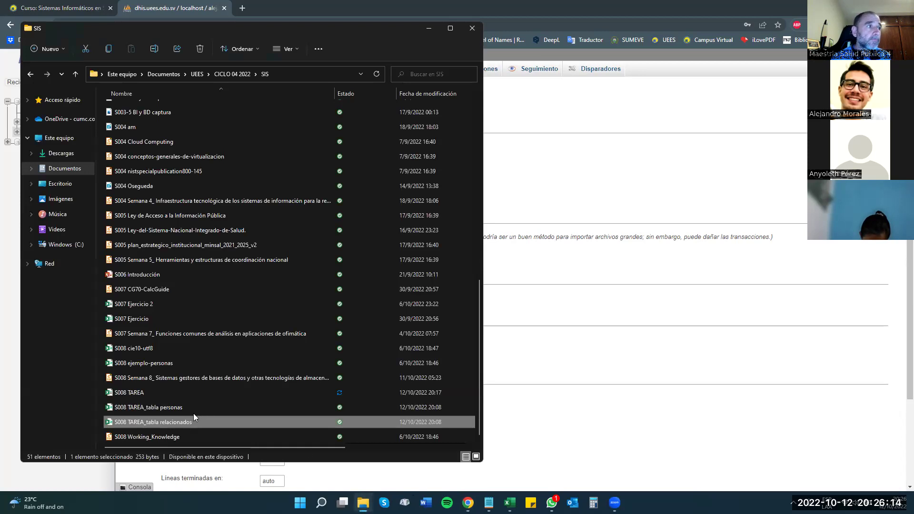
{"action": "left_click", "coordinate": [428, 28]}
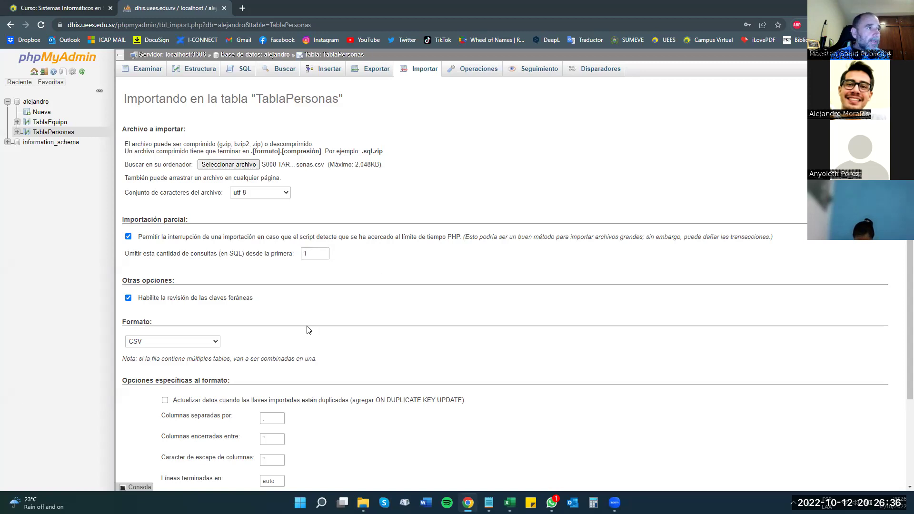
{"action": "scroll", "coordinate": [307, 330], "scroll_direction": "down", "scroll_amount": 1}
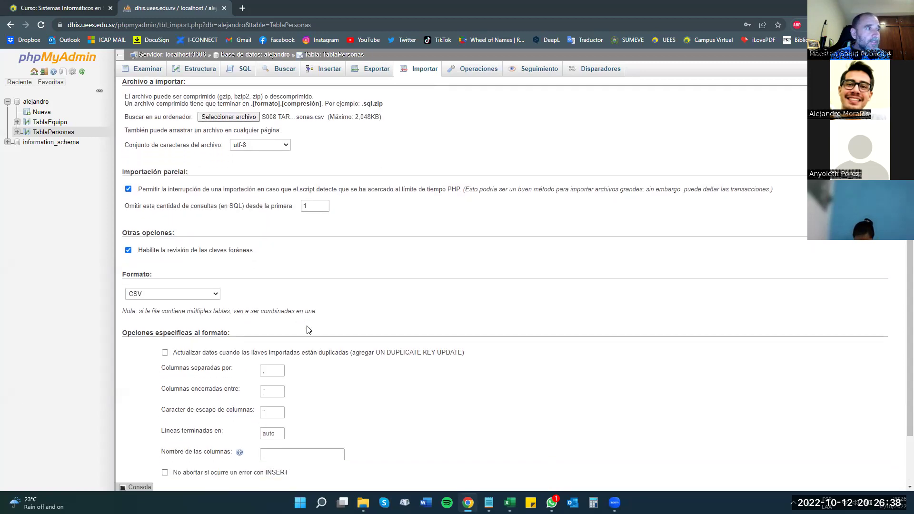
{"action": "left_click", "coordinate": [270, 371]}
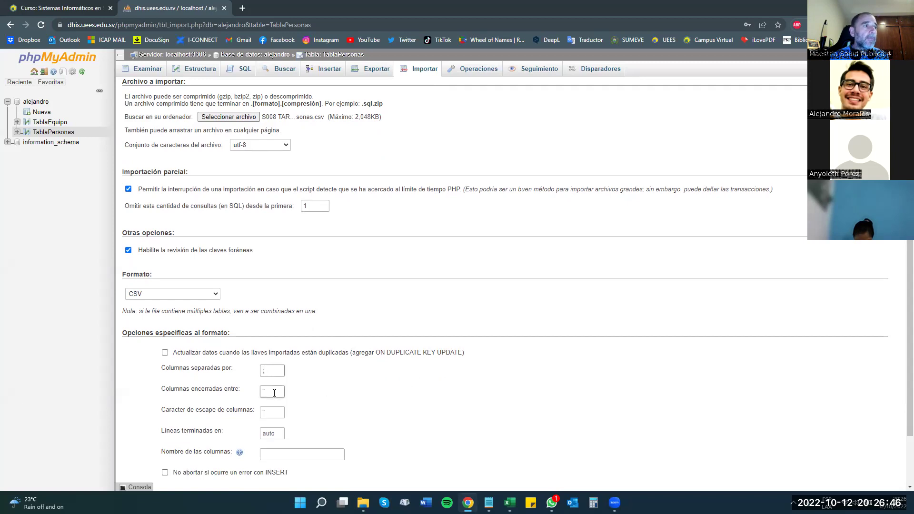
{"action": "scroll", "coordinate": [274, 393], "scroll_direction": "down", "scroll_amount": 1}
{"action": "left_click", "coordinate": [284, 410]}
{"action": "scroll", "coordinate": [340, 411], "scroll_direction": "down", "scroll_amount": 1}
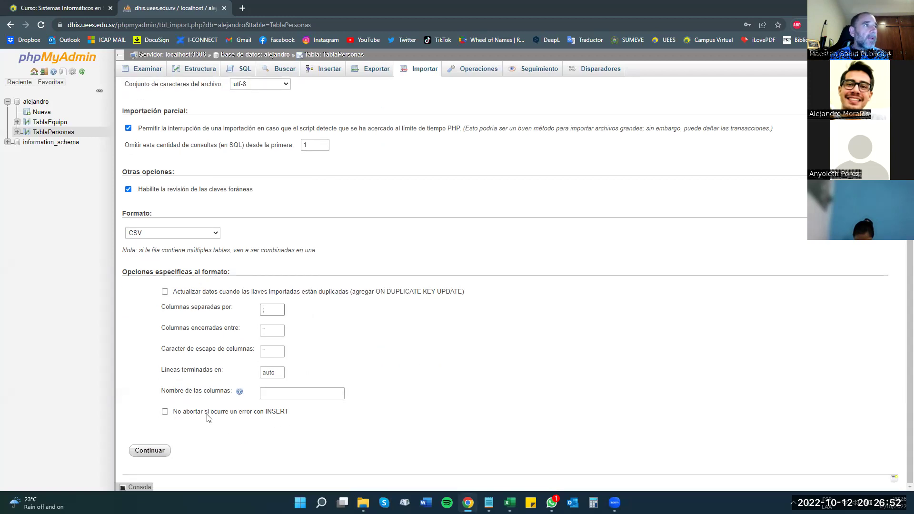
{"action": "left_click", "coordinate": [156, 455]}
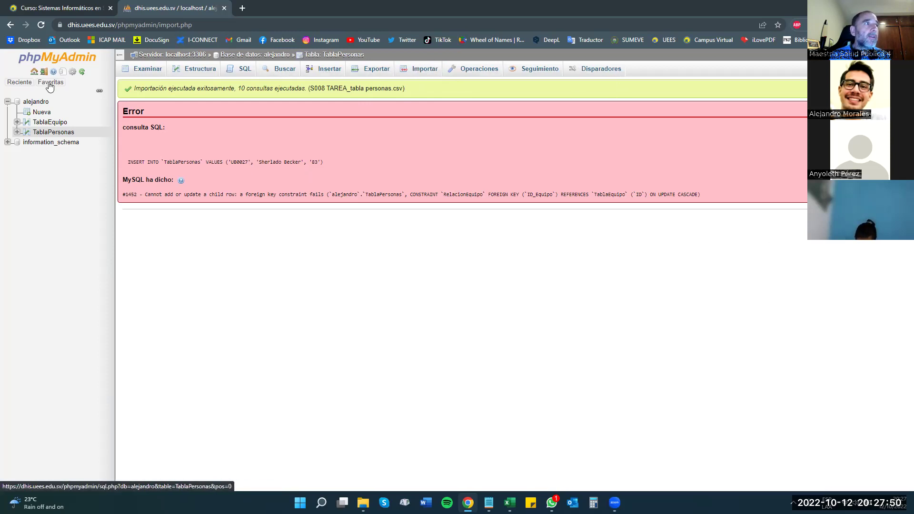
Step: Start an import into TablaEquipo and choose the file S008 TAREA_tabla relacionados
{"action": "left_click", "coordinate": [42, 122]}
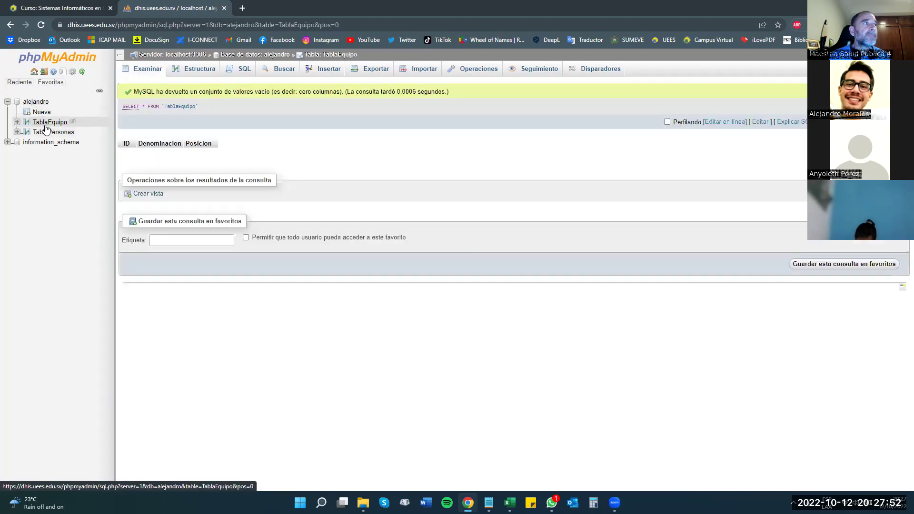
{"action": "left_click", "coordinate": [417, 70]}
{"action": "left_click", "coordinate": [228, 164]}
{"action": "scroll", "coordinate": [215, 215], "scroll_direction": "down", "scroll_amount": 10}
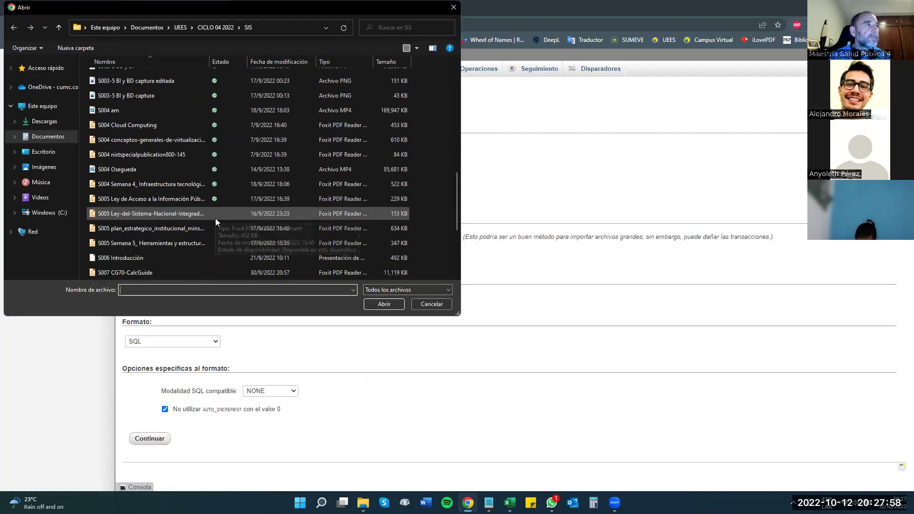
{"action": "scroll", "coordinate": [215, 222], "scroll_direction": "down", "scroll_amount": 3}
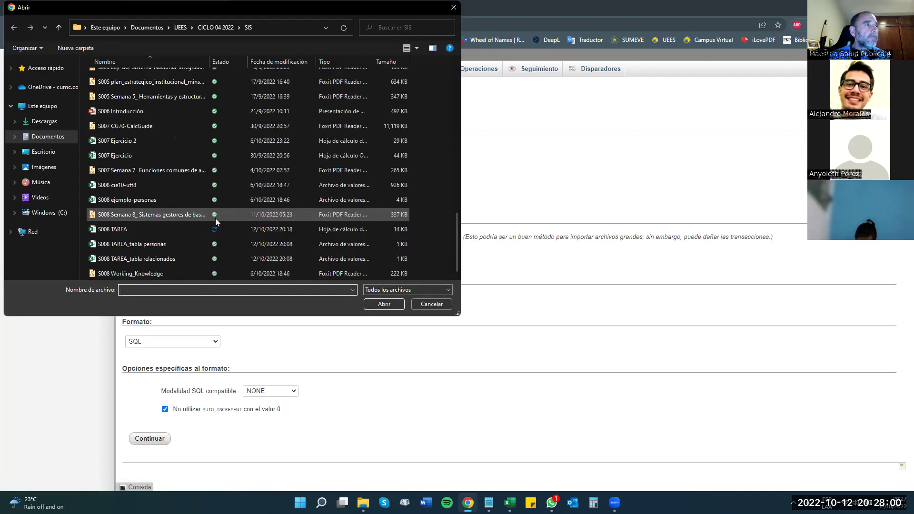
{"action": "left_click", "coordinate": [174, 260]}
{"action": "left_click", "coordinate": [390, 304]}
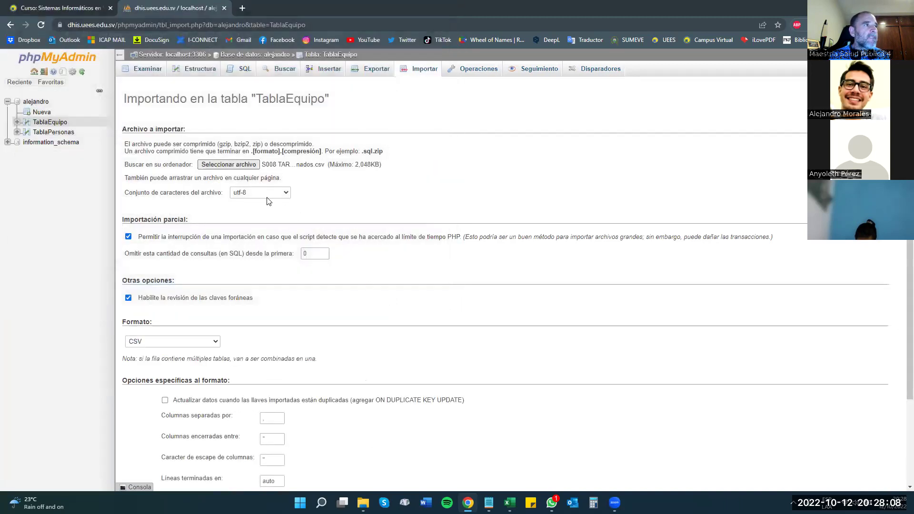
Step: Skip 1 row, set the column separator to a semicolon, and try to import the CSV file into TablaEquipo
{"action": "left_click", "coordinate": [324, 252]}
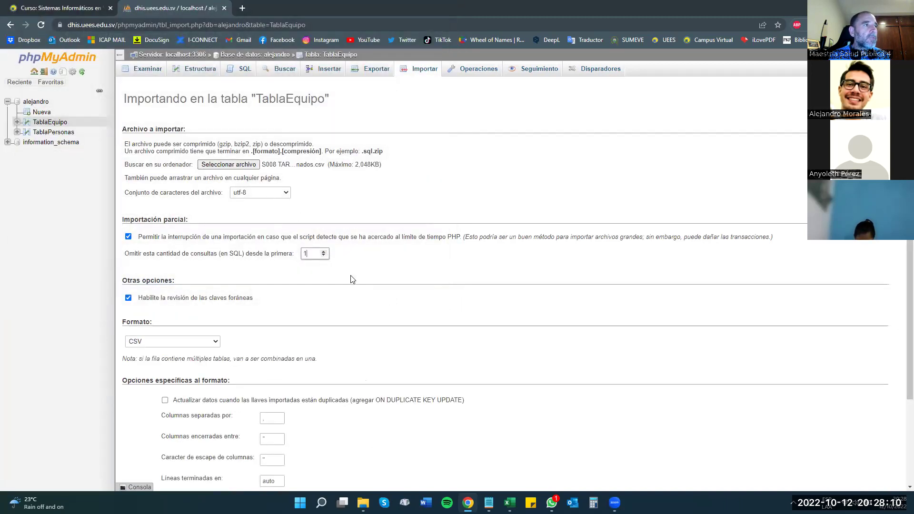
{"action": "scroll", "coordinate": [386, 296], "scroll_direction": "down", "scroll_amount": 2}
{"action": "double_click", "coordinate": [267, 326]}
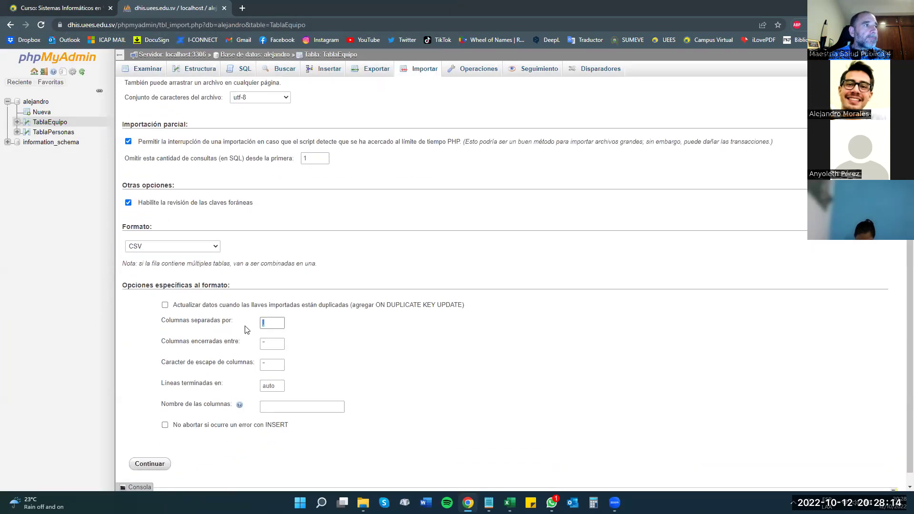
{"action": "type", "text": ";"}
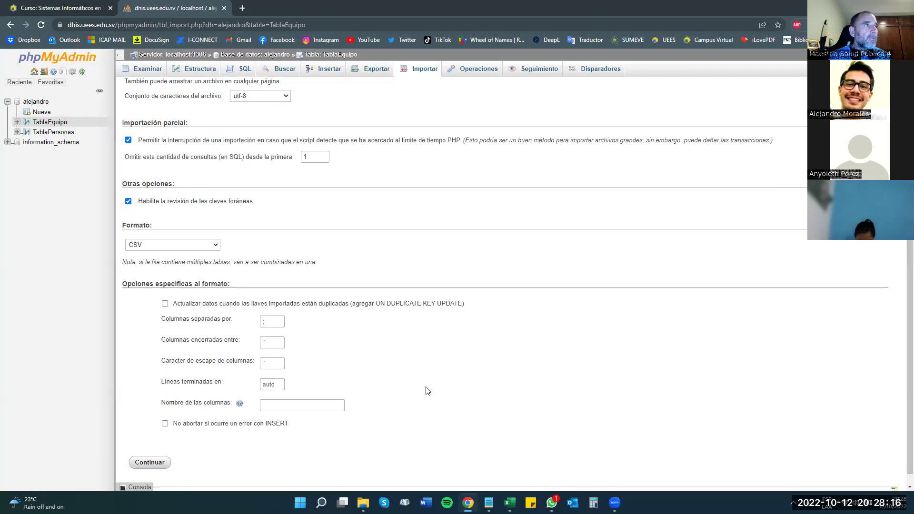
{"action": "scroll", "coordinate": [425, 388], "scroll_direction": "down", "scroll_amount": 1}
{"action": "left_click", "coordinate": [151, 451]}
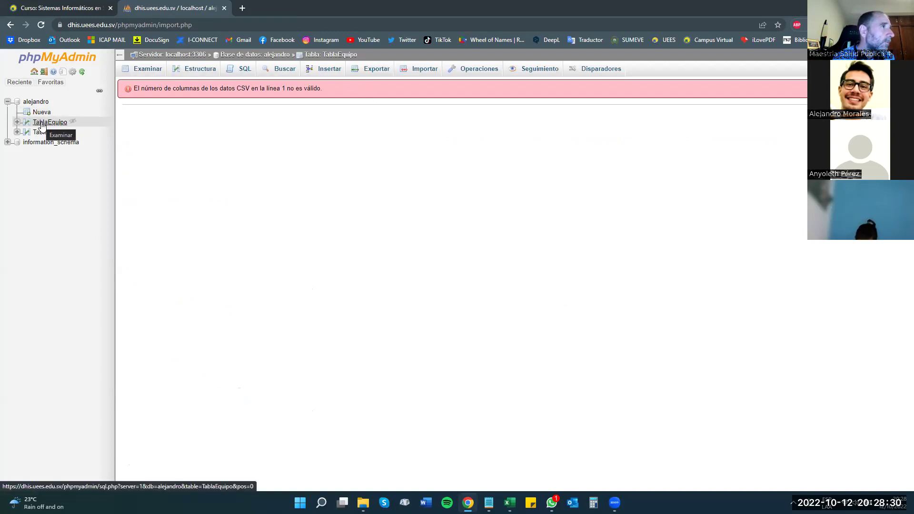
Step: Compare TablaEquipo's column structure and records with the contents of S008 TAREA_tabla relacionados, opened in Notepad
{"action": "left_click", "coordinate": [195, 71]}
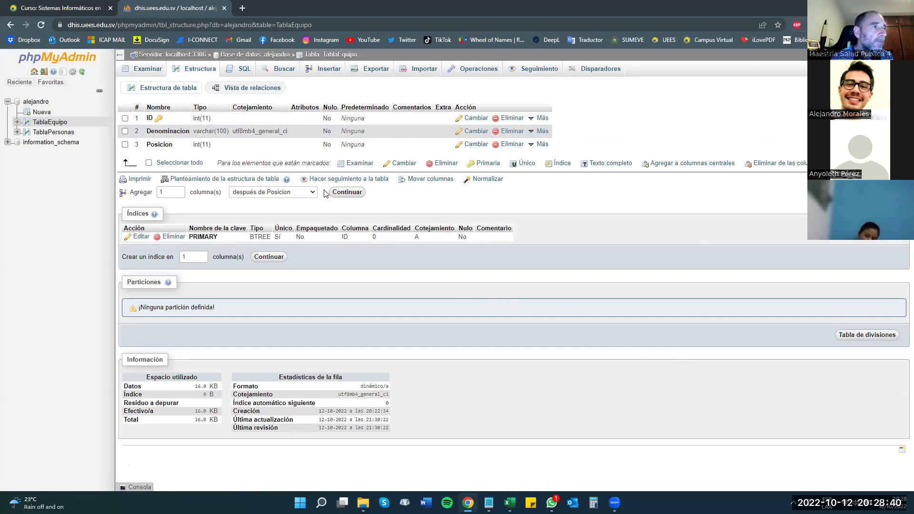
{"action": "left_click", "coordinate": [363, 503]}
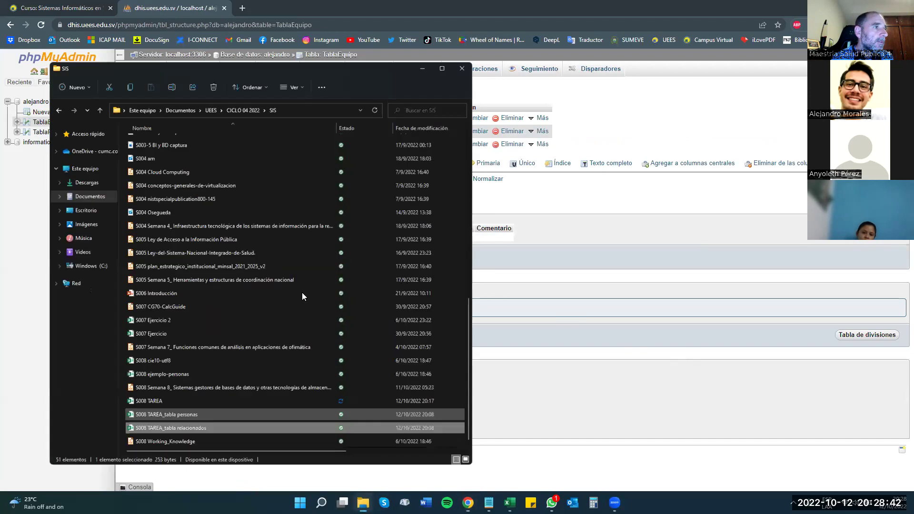
{"action": "right_click", "coordinate": [199, 421]}
{"action": "mouse_move", "coordinate": [379, 261]}
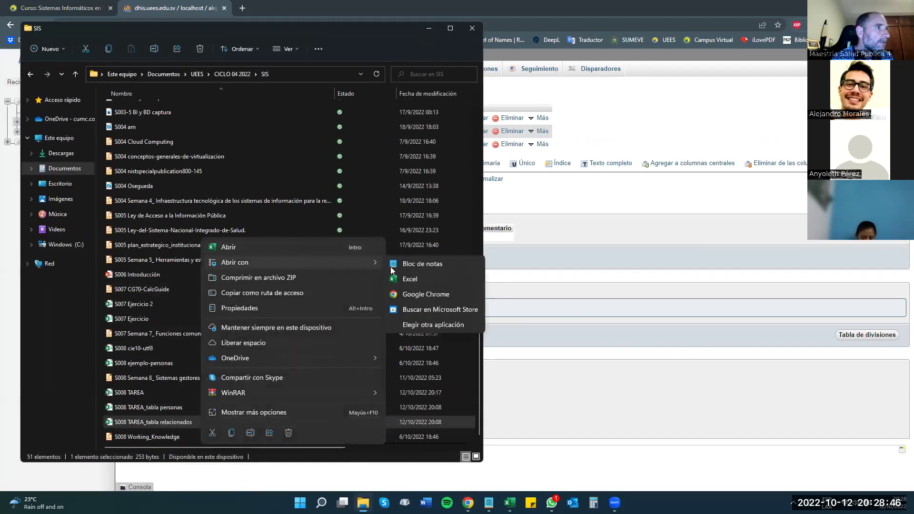
{"action": "left_click", "coordinate": [419, 264]}
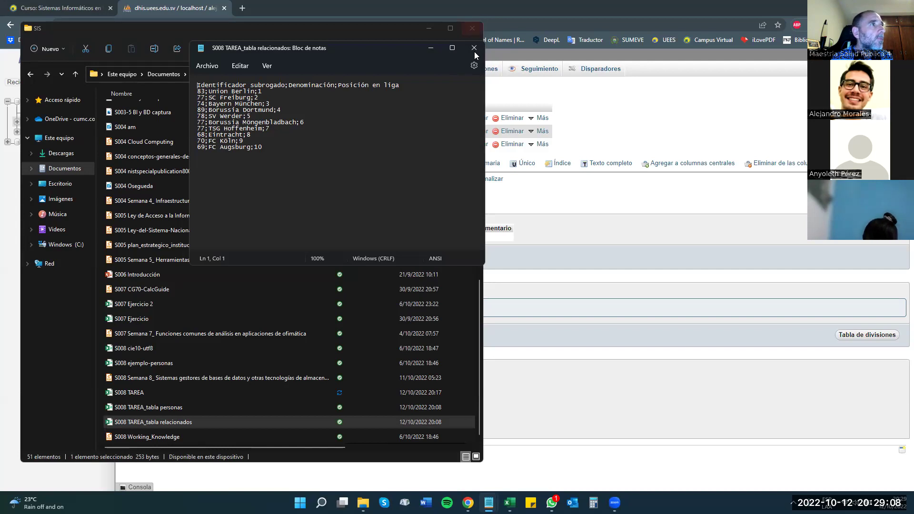
{"action": "left_click", "coordinate": [425, 39]}
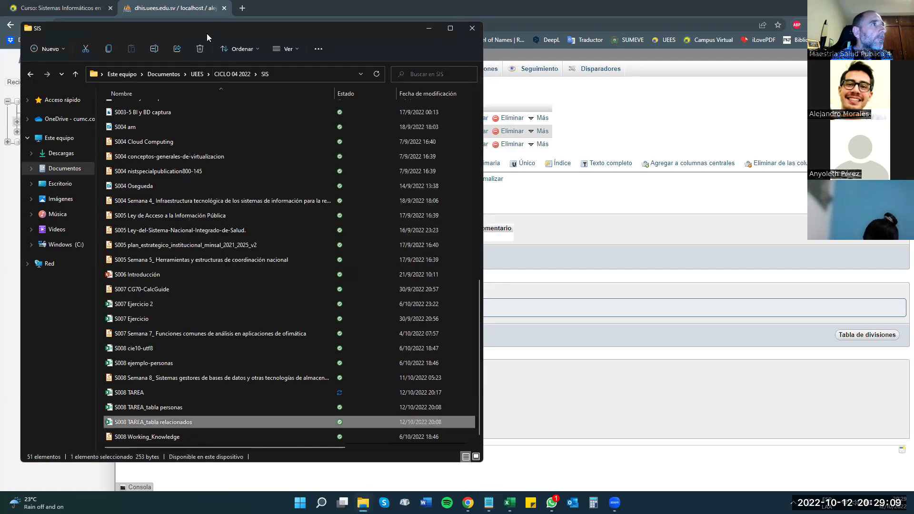
{"action": "right_click", "coordinate": [179, 30]}
{"action": "left_click", "coordinate": [210, 68]}
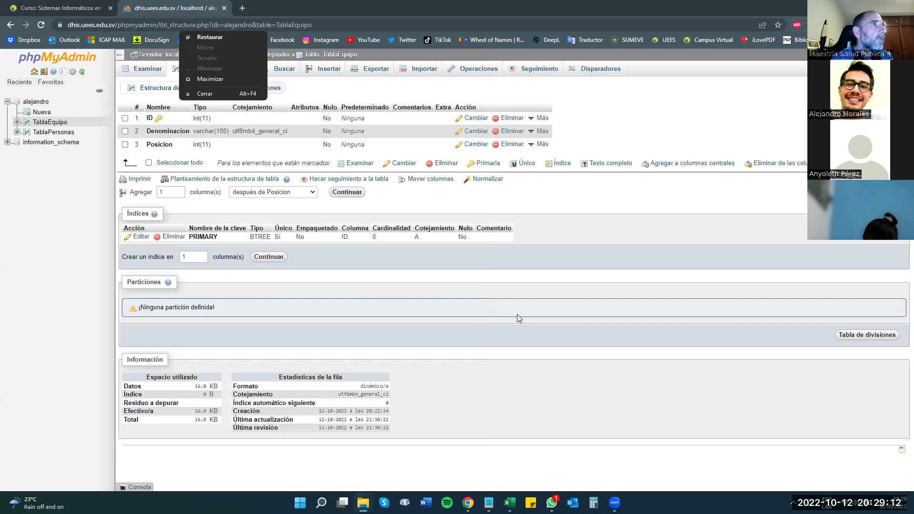
{"action": "left_click", "coordinate": [61, 122]}
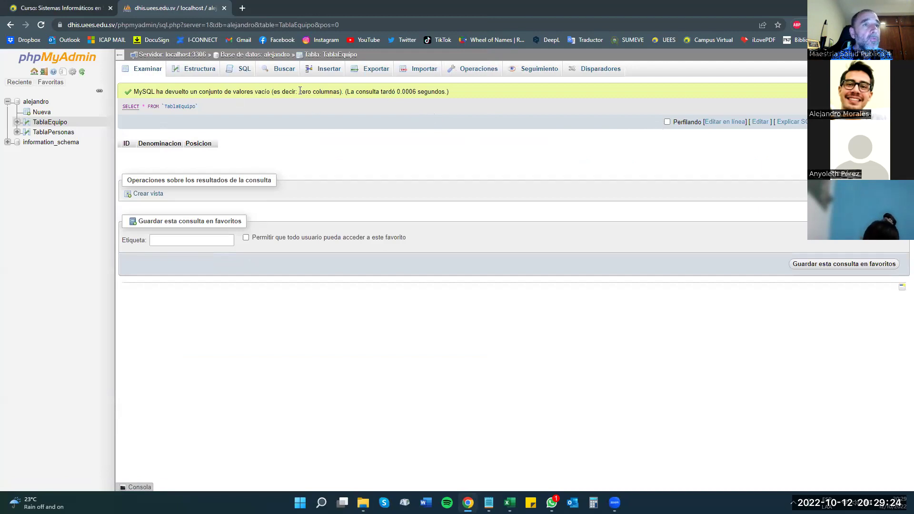
Step: Start another import into TablaEquipo and choose the file S008 TAREA_tabla relacionados
{"action": "left_click", "coordinate": [425, 71]}
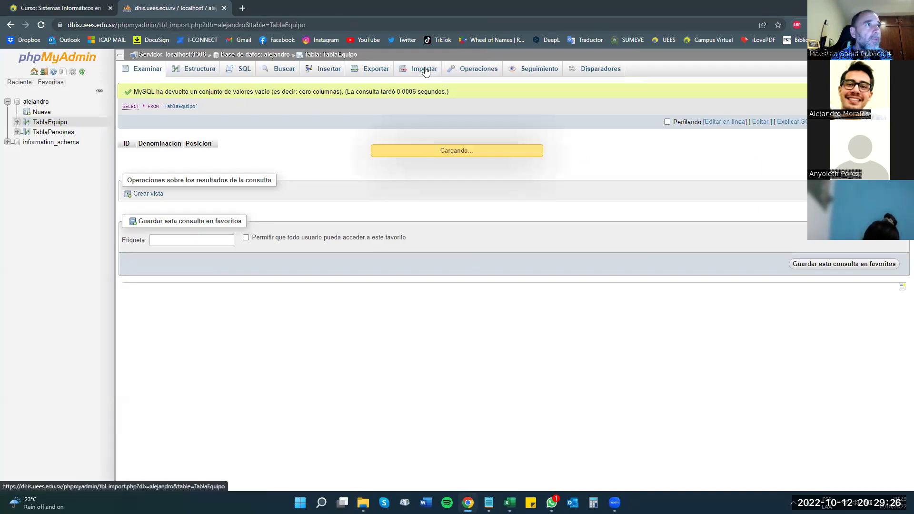
{"action": "left_click", "coordinate": [229, 164]}
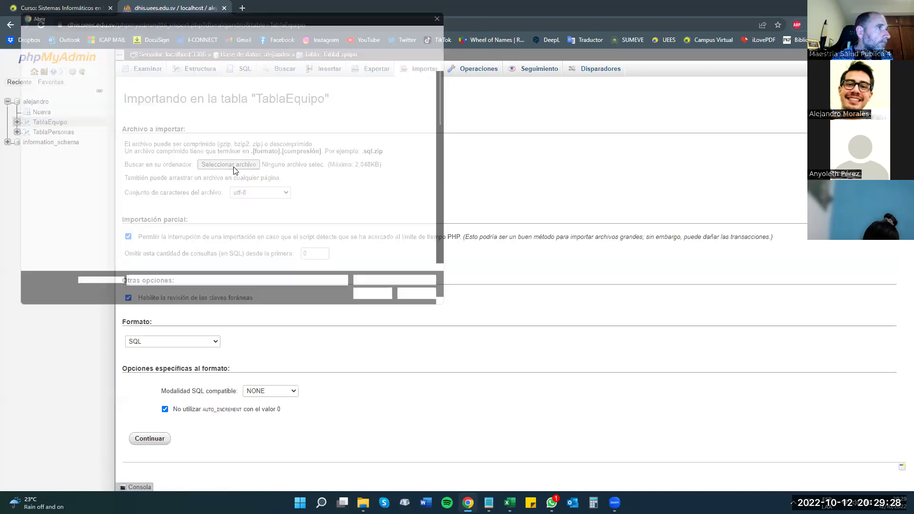
{"action": "scroll", "coordinate": [224, 183], "scroll_direction": "down", "scroll_amount": 5}
{"action": "scroll", "coordinate": [224, 184], "scroll_direction": "down", "scroll_amount": 6}
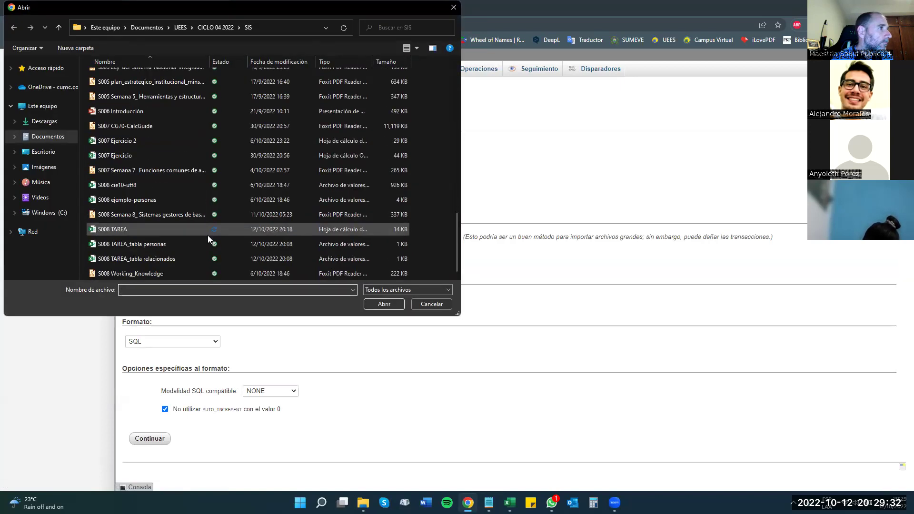
{"action": "left_click", "coordinate": [164, 257]}
{"action": "left_click", "coordinate": [394, 303]}
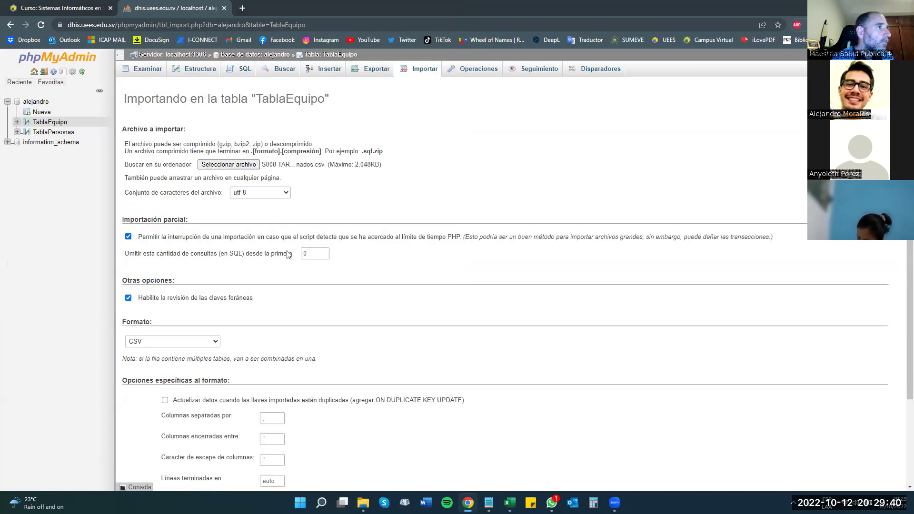
Step: Set the import to skip 1 row and separate columns by a semicolon
{"action": "left_click", "coordinate": [323, 252]}
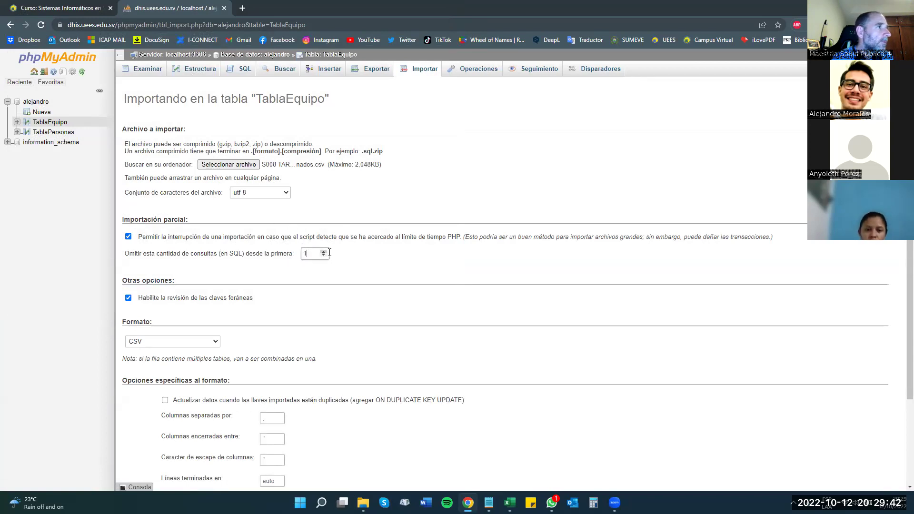
{"action": "scroll", "coordinate": [322, 285], "scroll_direction": "down", "scroll_amount": 2}
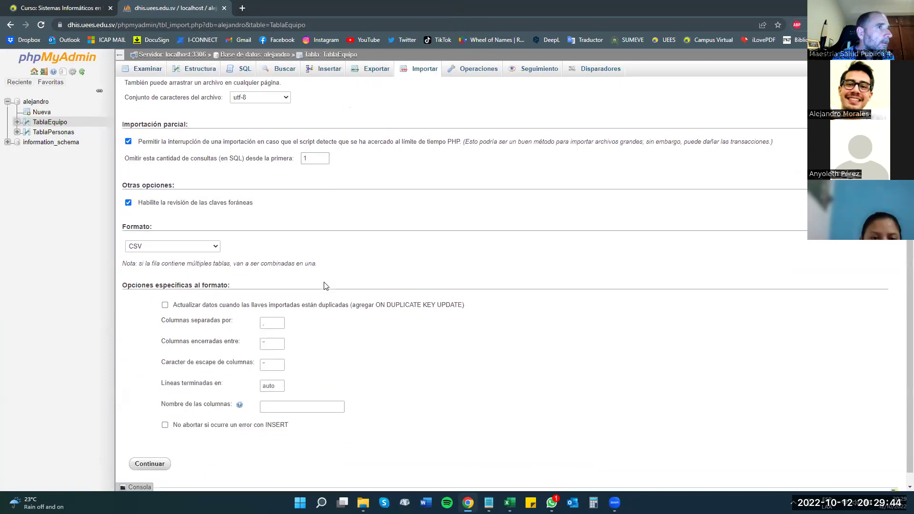
{"action": "double_click", "coordinate": [269, 323]}
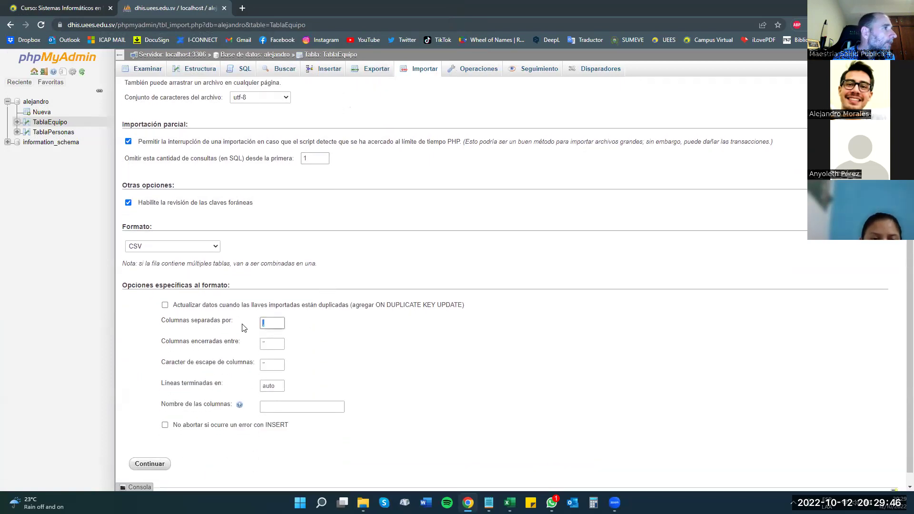
{"action": "type", "text": ";"}
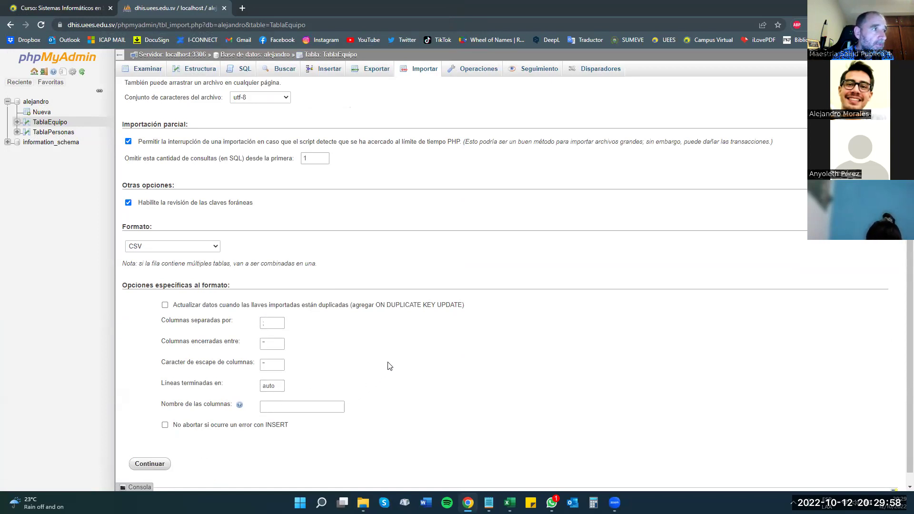
Step: Set the line terminator to \r\n and try to import the CSV file into TablaEquipo
{"action": "left_click", "coordinate": [278, 386]}
{"action": "left_click_drag", "start_coordinate": [278, 387], "coordinate": [252, 388]}
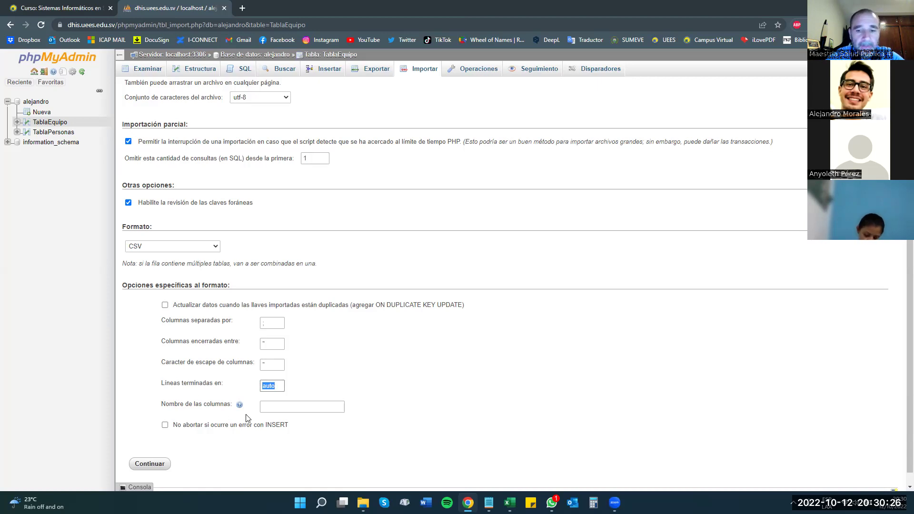
{"action": "key", "text": "BackSpace"}
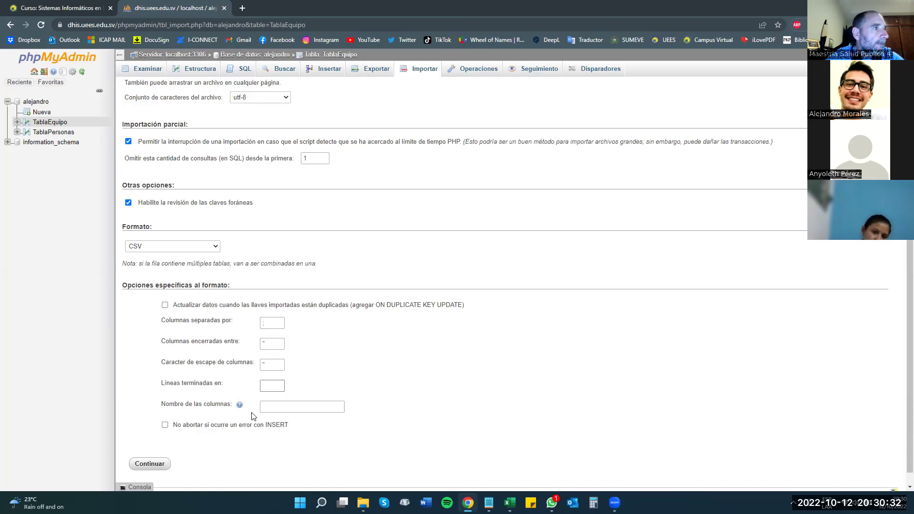
{"action": "type", "text": "?"}
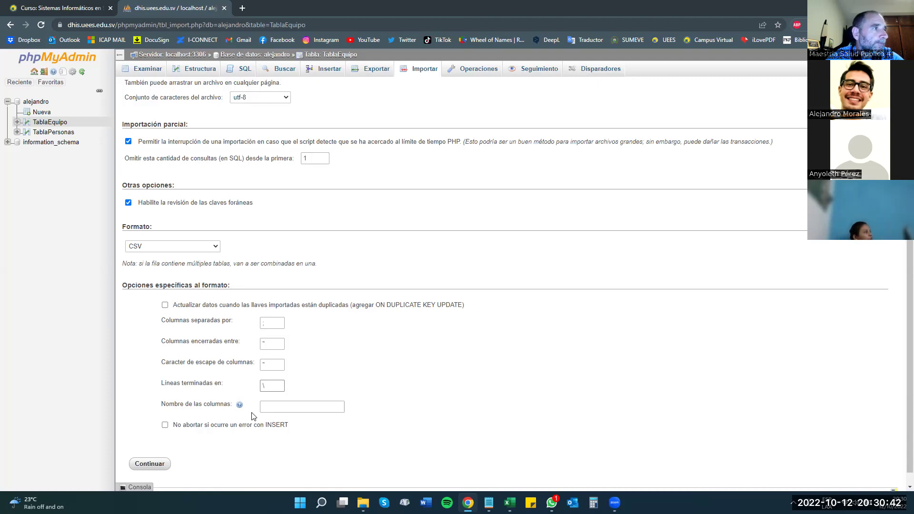
{"action": "type", "text": "r"}
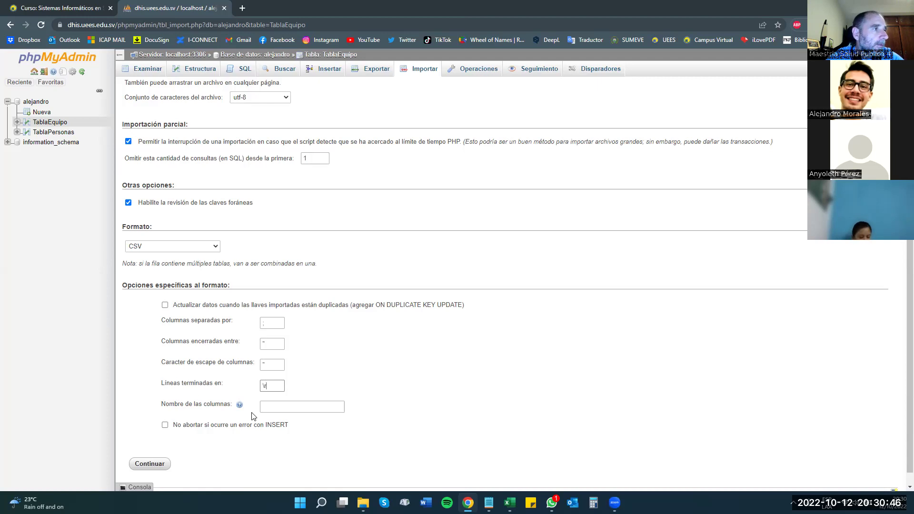
{"action": "type", "text": "\\n"}
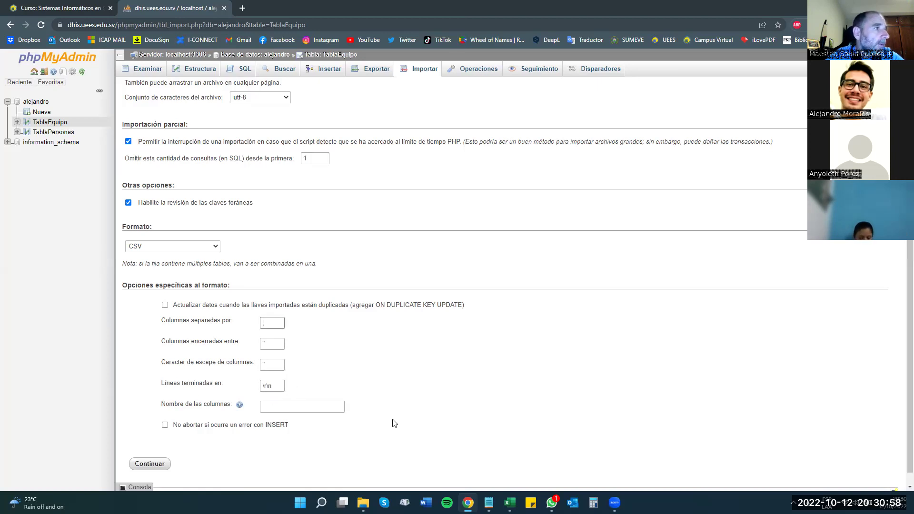
{"action": "left_click", "coordinate": [145, 464]}
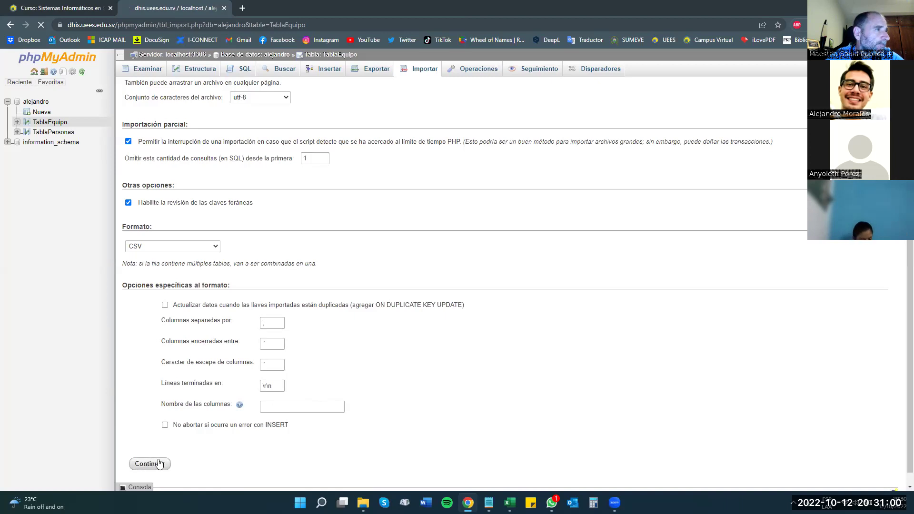
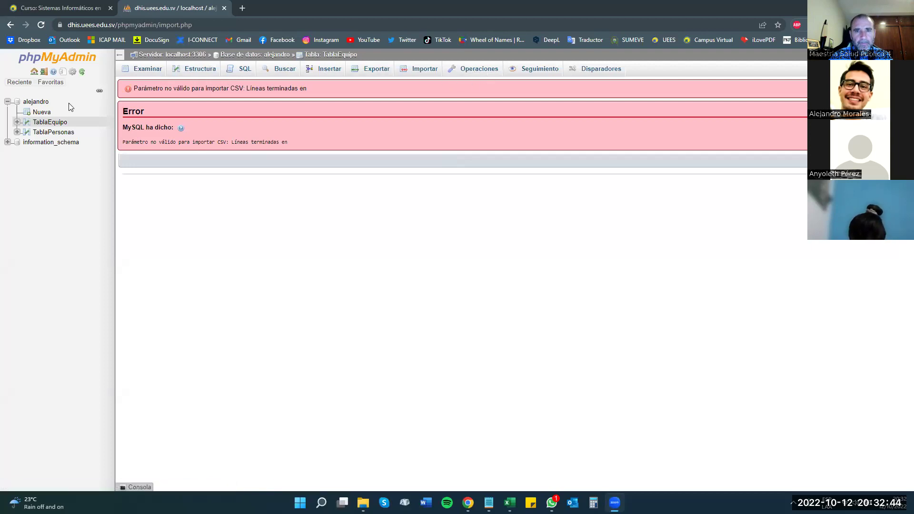
Step: Restart the import into TablaEquipo with the file S008 TAREA_tabla relacionados, skipping 1 row
{"action": "left_click", "coordinate": [62, 123]}
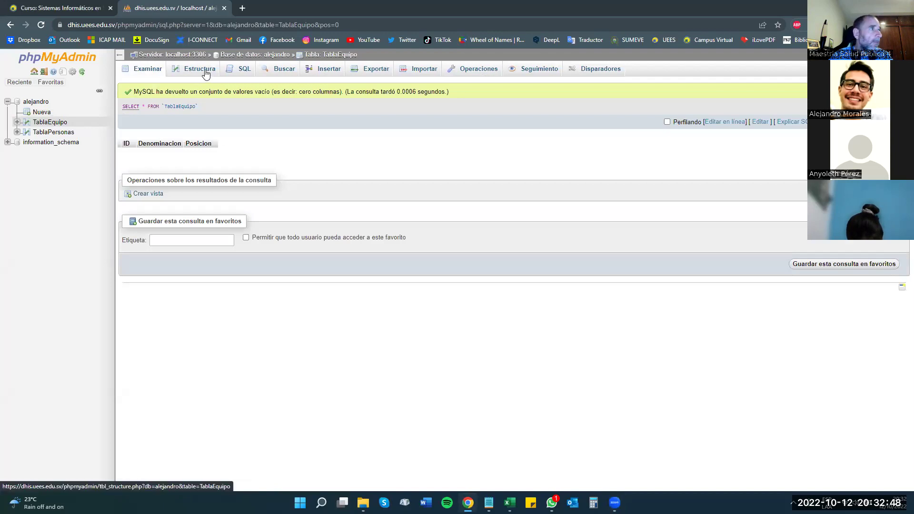
{"action": "left_click", "coordinate": [425, 74]}
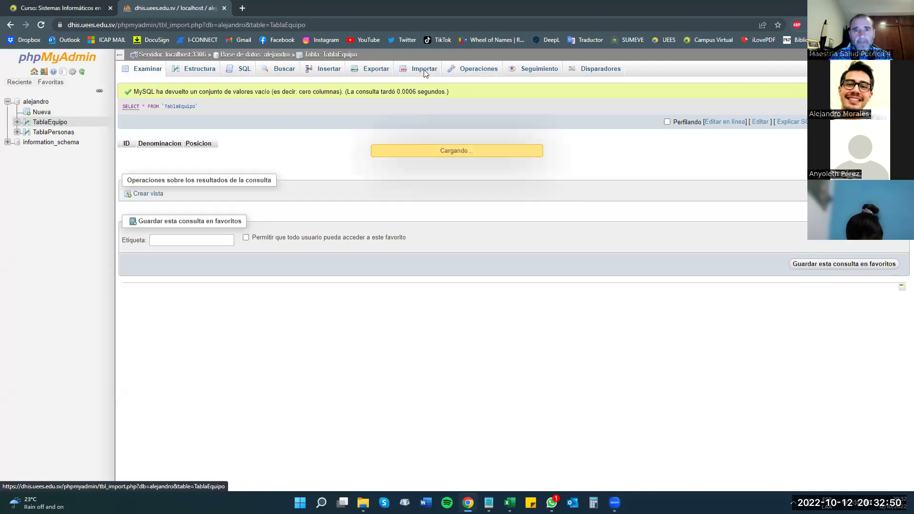
{"action": "left_click", "coordinate": [239, 167]}
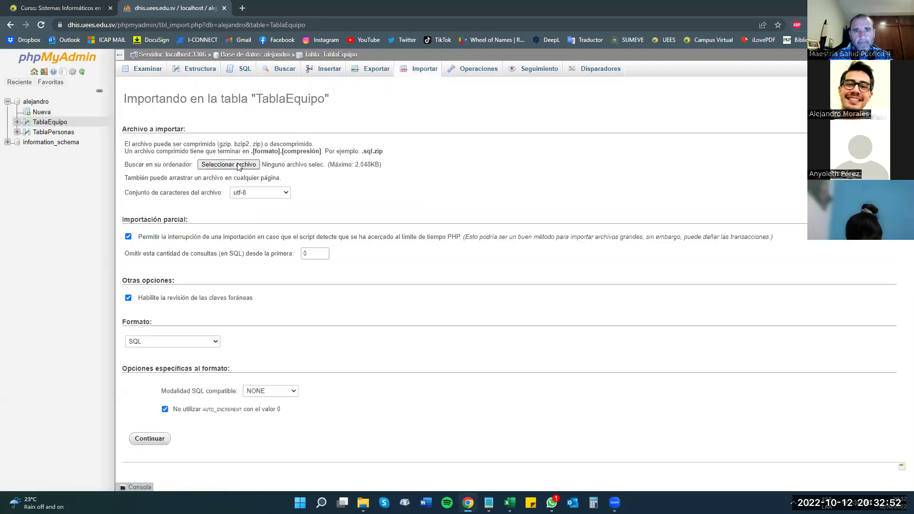
{"action": "scroll", "coordinate": [311, 168], "scroll_direction": "down", "scroll_amount": 10}
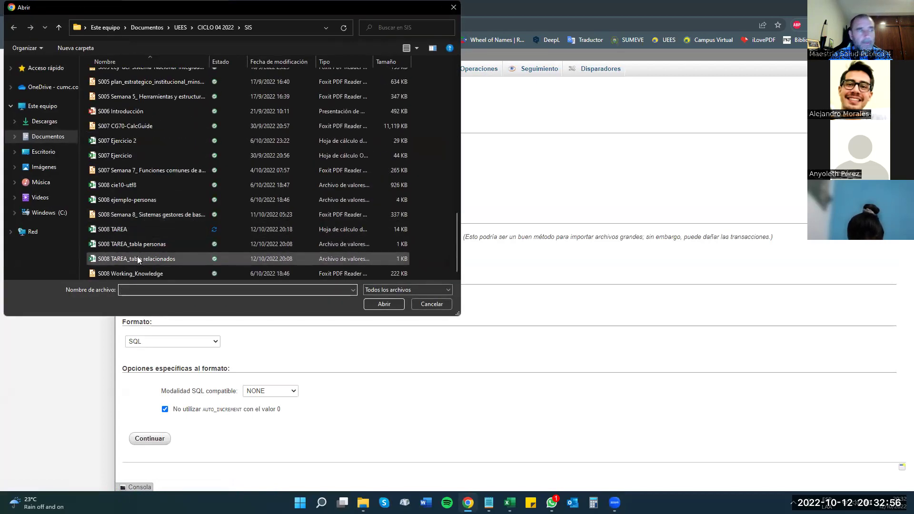
{"action": "left_click", "coordinate": [133, 257]}
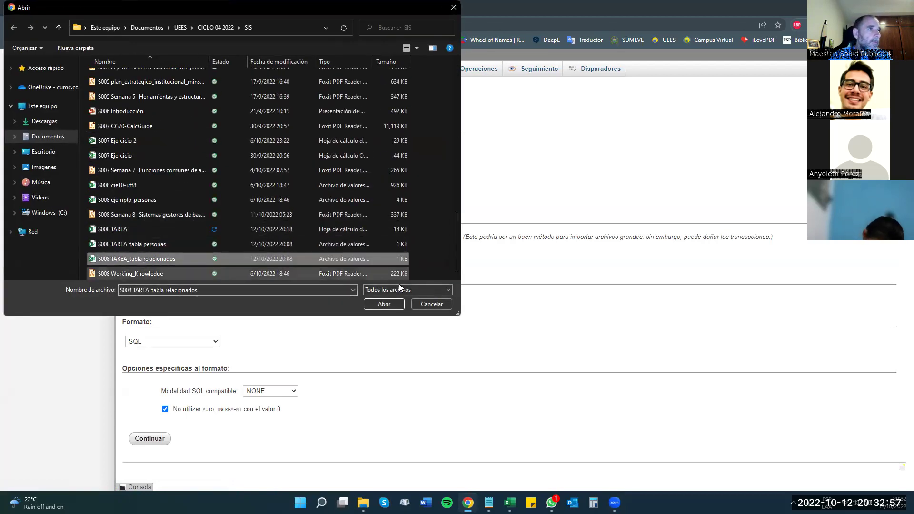
{"action": "left_click", "coordinate": [383, 305]}
{"action": "left_click", "coordinate": [325, 251]}
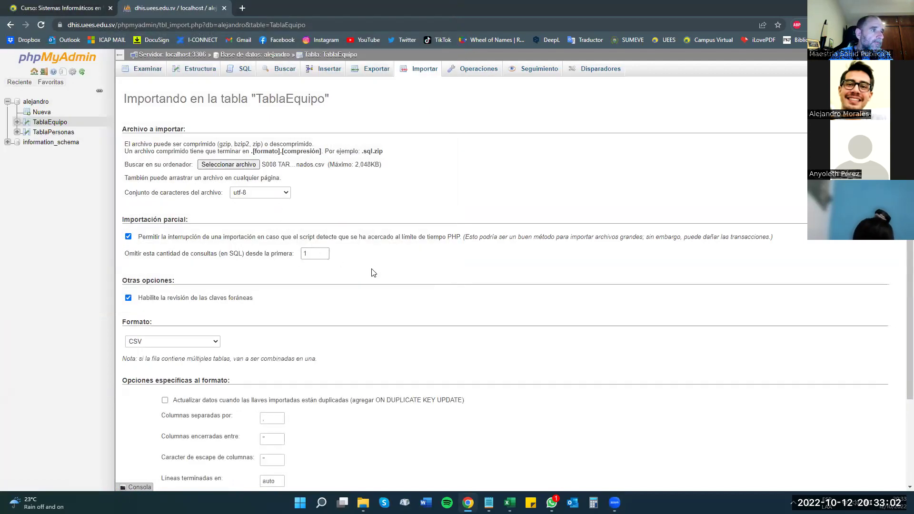
{"action": "scroll", "coordinate": [372, 272], "scroll_direction": "down", "scroll_amount": 2}
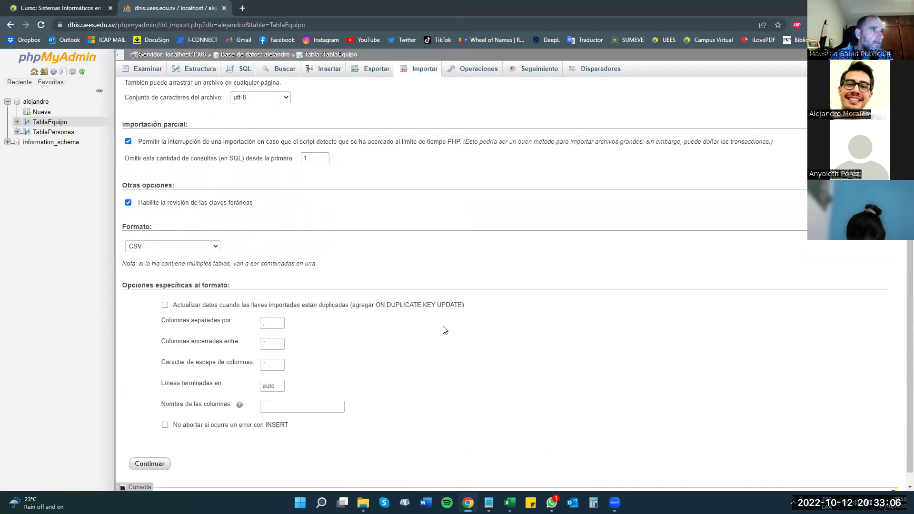
Step: Try to import the CSV into TablaEquipo with columns separated by ; and lines terminated by \\r\\n
{"action": "left_click_drag", "start_coordinate": [265, 324], "coordinate": [239, 329]}
{"action": "left_click_drag", "start_coordinate": [276, 384], "coordinate": [247, 388]}
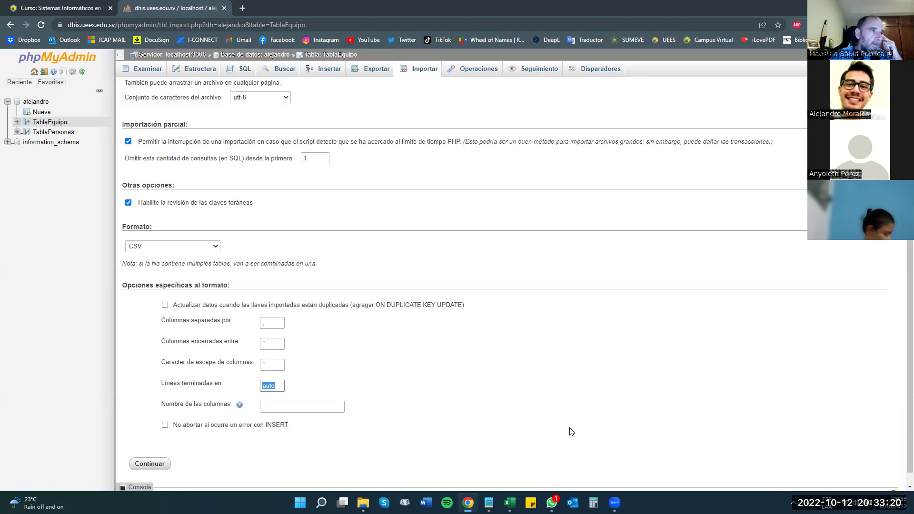
{"action": "type", "text": "\\\\"}
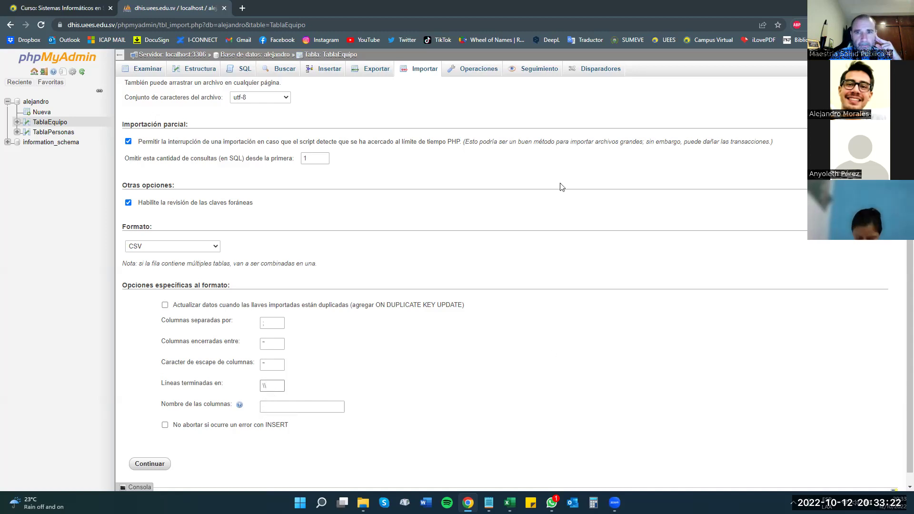
{"action": "left_click", "coordinate": [560, 67]}
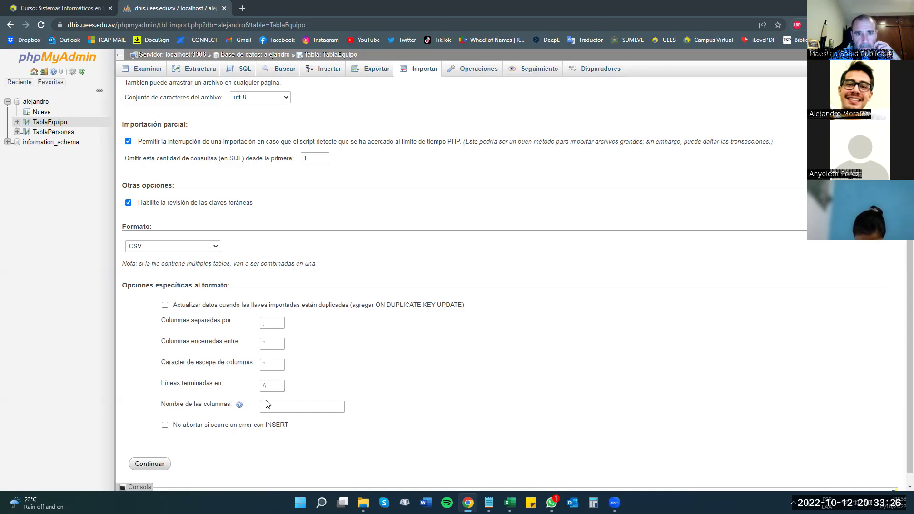
{"action": "key", "text": "alt+Tab"}
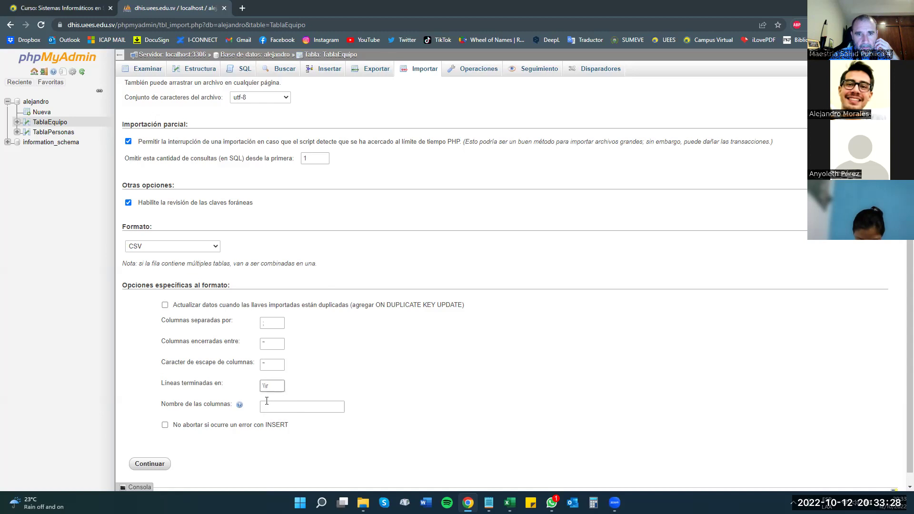
{"action": "type", "text": "r"}
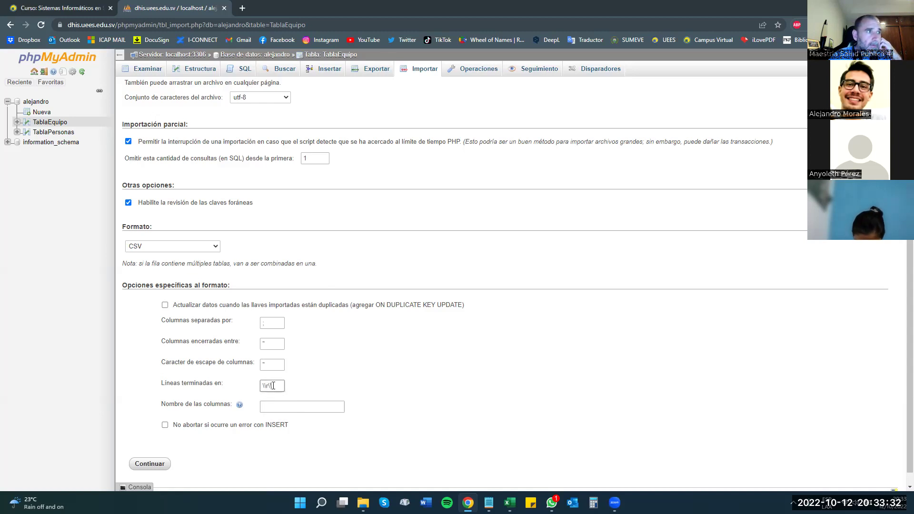
{"action": "type", "text": "\\\\n"}
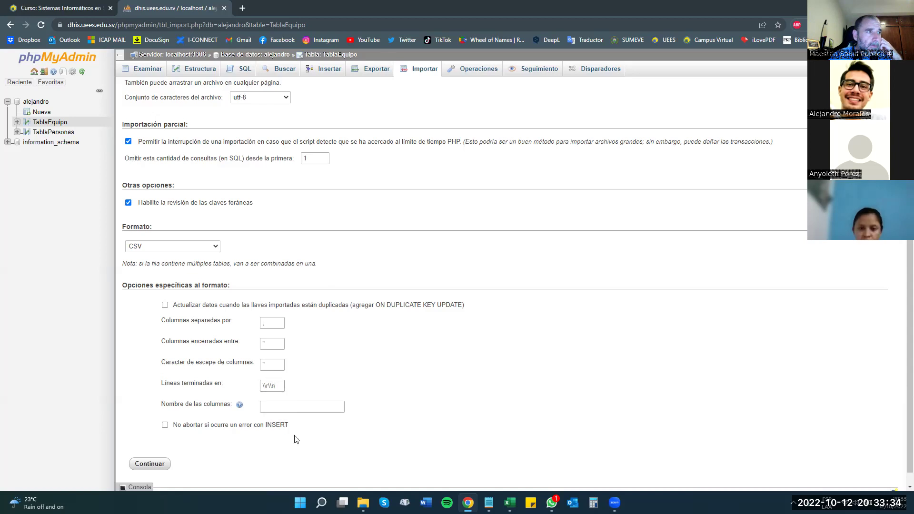
{"action": "left_click", "coordinate": [149, 465]}
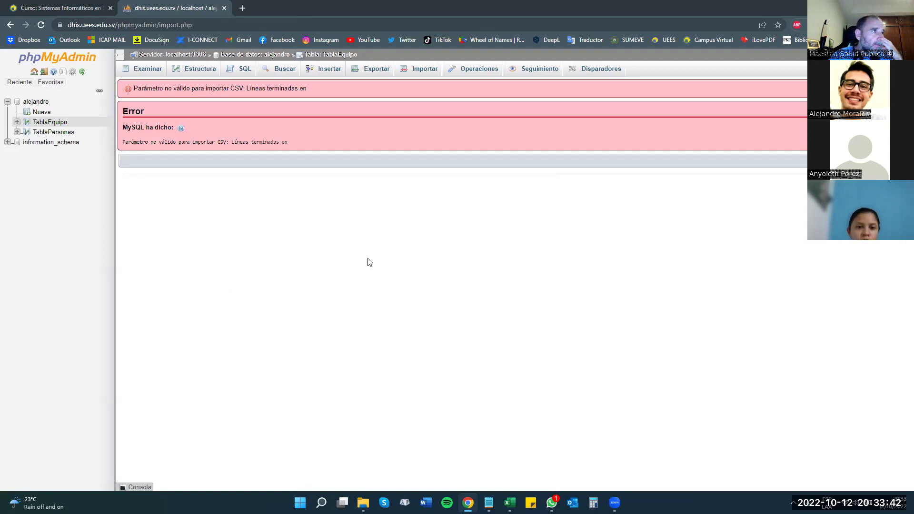
Step: Start another import into TablaEquipo, choosing the file S008 TAREA_tabla relacionados and skipping 1 query from the first
{"action": "left_click", "coordinate": [415, 72]}
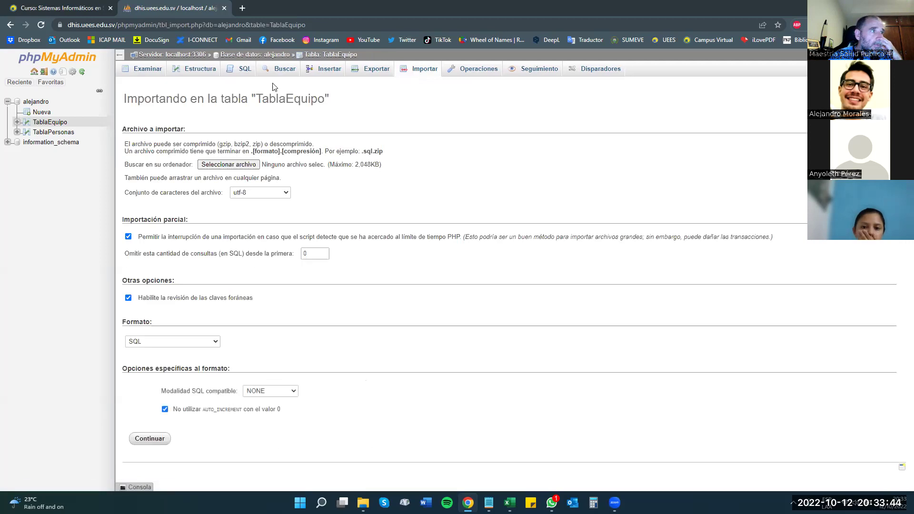
{"action": "left_click", "coordinate": [237, 167]}
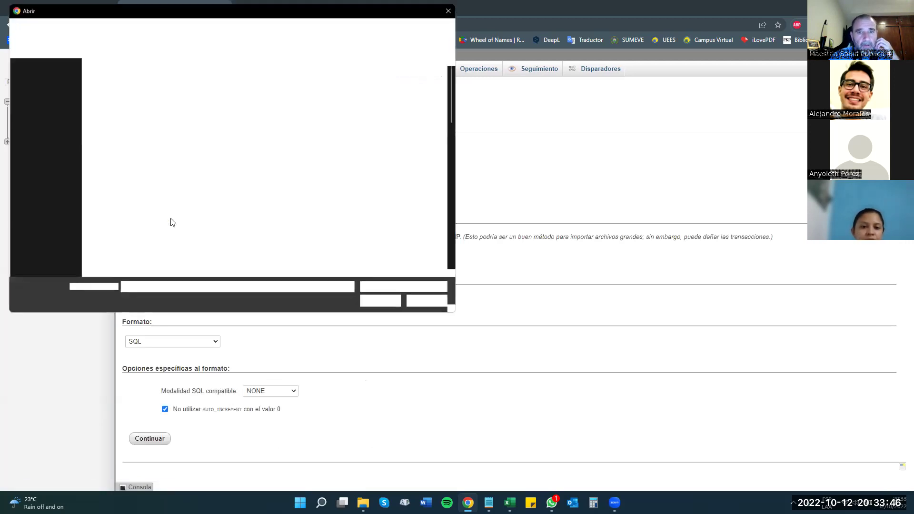
{"action": "scroll", "coordinate": [164, 225], "scroll_direction": "down", "scroll_amount": 5}
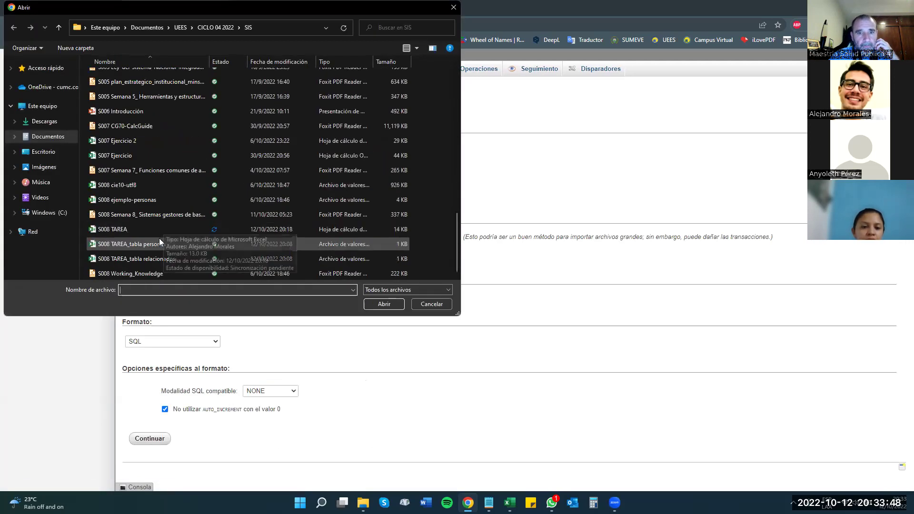
{"action": "left_click", "coordinate": [148, 260]}
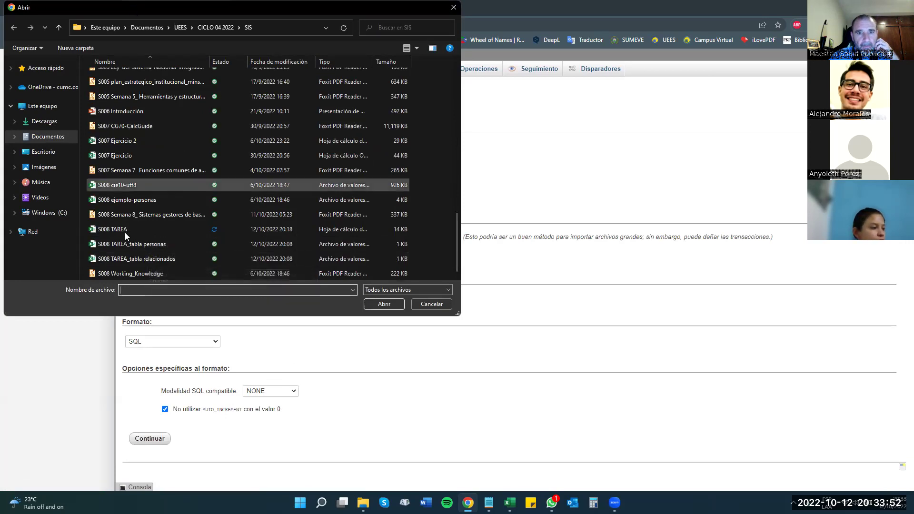
{"action": "left_click", "coordinate": [383, 306]}
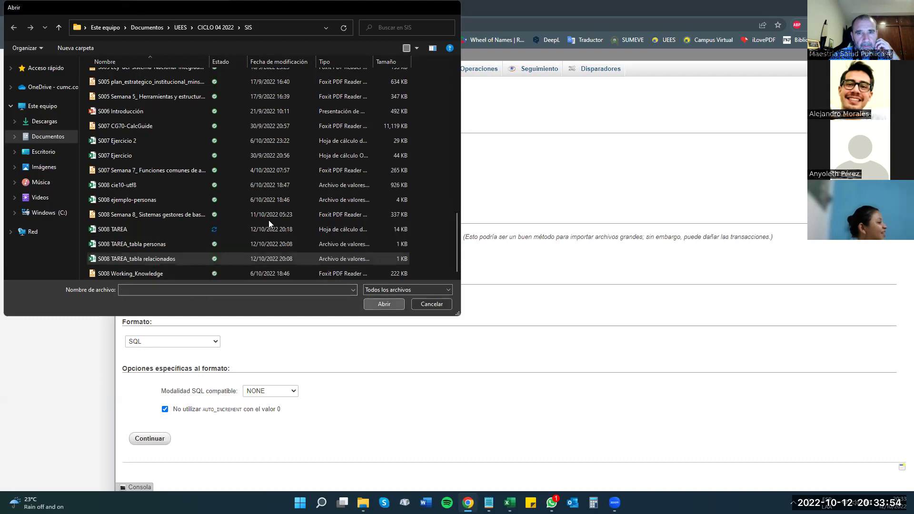
{"action": "left_click", "coordinate": [326, 253]}
{"action": "scroll", "coordinate": [347, 351], "scroll_direction": "down", "scroll_amount": 3}
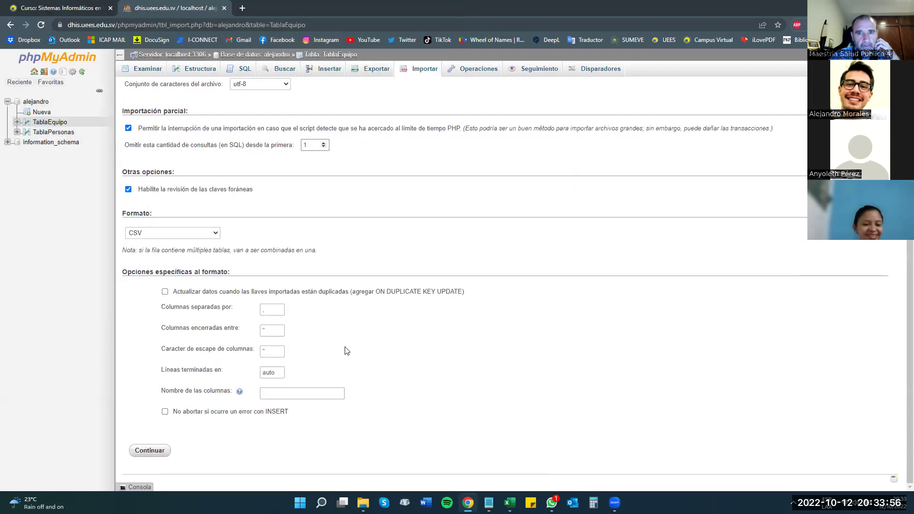
Step: Try to import the CSV with ; as column separator and the quoted value "\r\n" as line terminator
{"action": "left_click", "coordinate": [276, 309]}
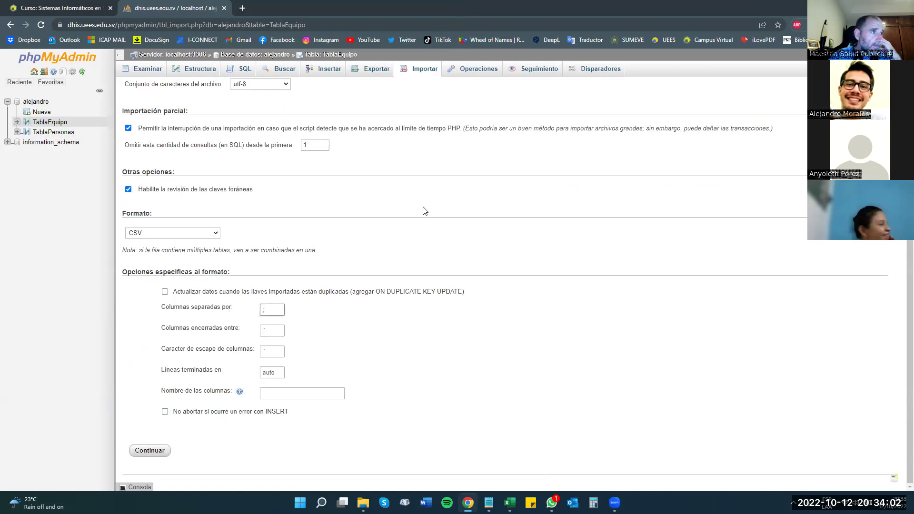
{"action": "double_click", "coordinate": [267, 371]}
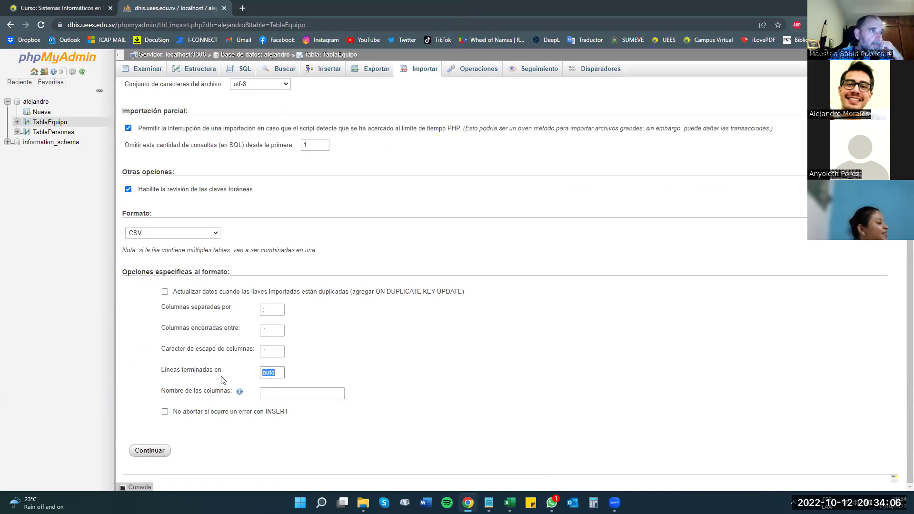
{"action": "type", "text": "''"}
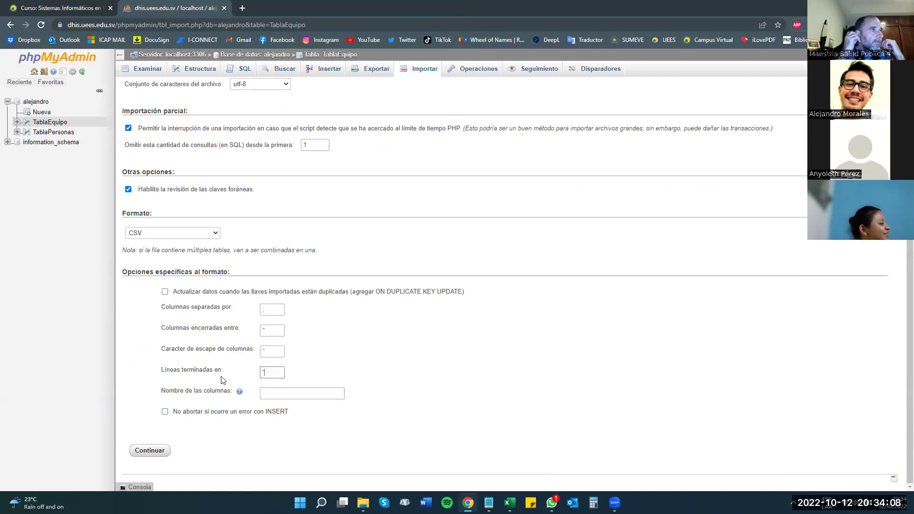
{"action": "type", "text": "\\r\\"}
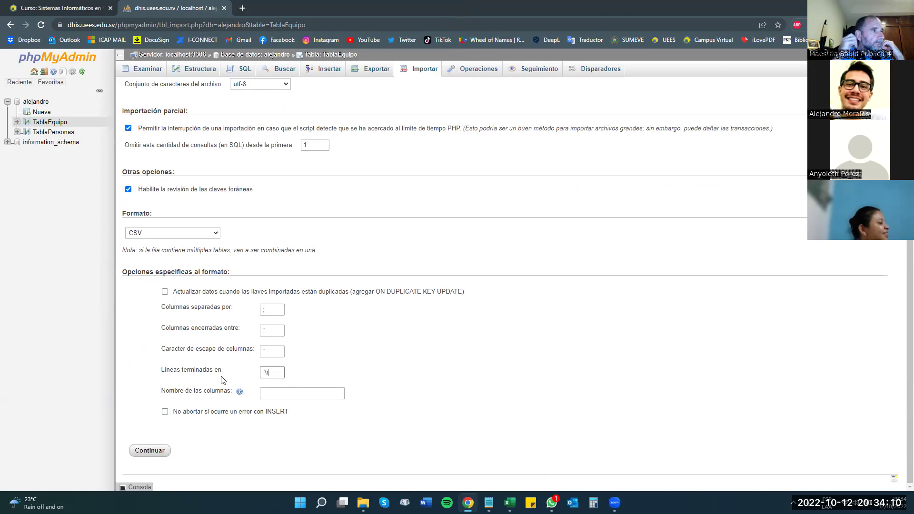
{"action": "type", "text": "n"}
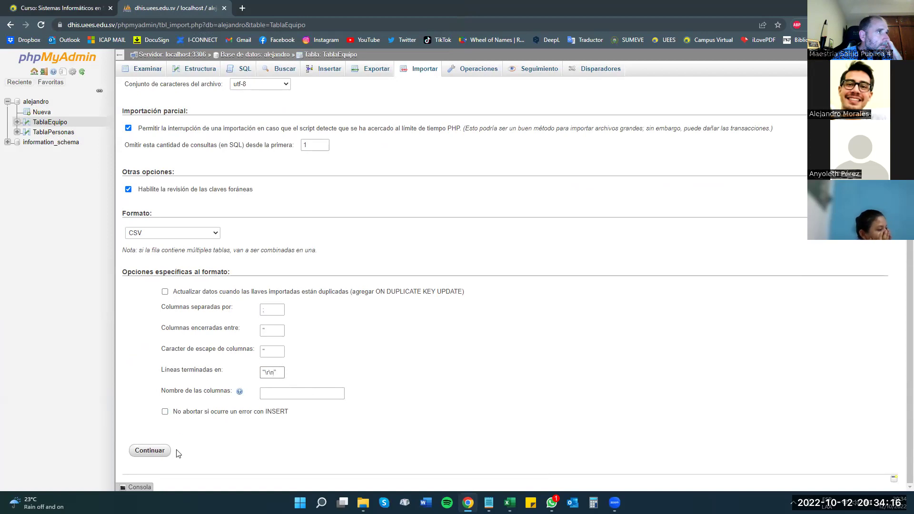
{"action": "left_click", "coordinate": [148, 450]}
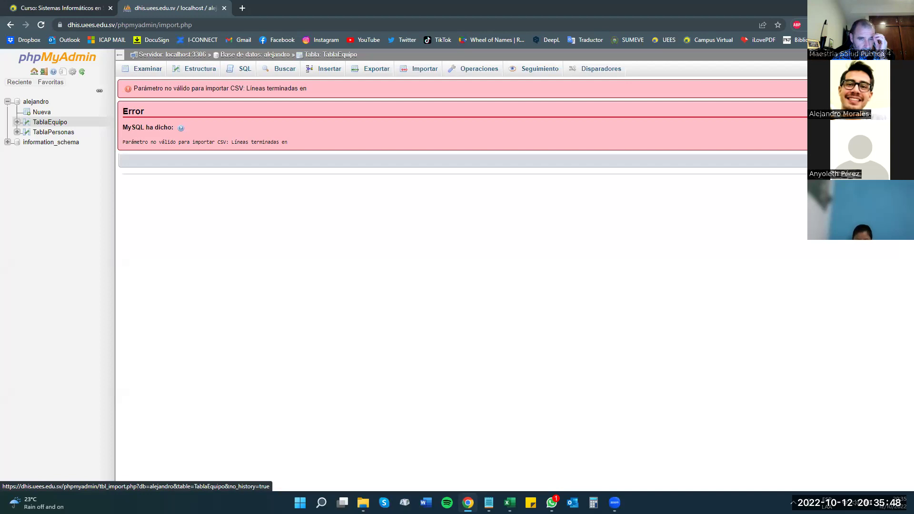
{"action": "right_click", "coordinate": [757, 204]}
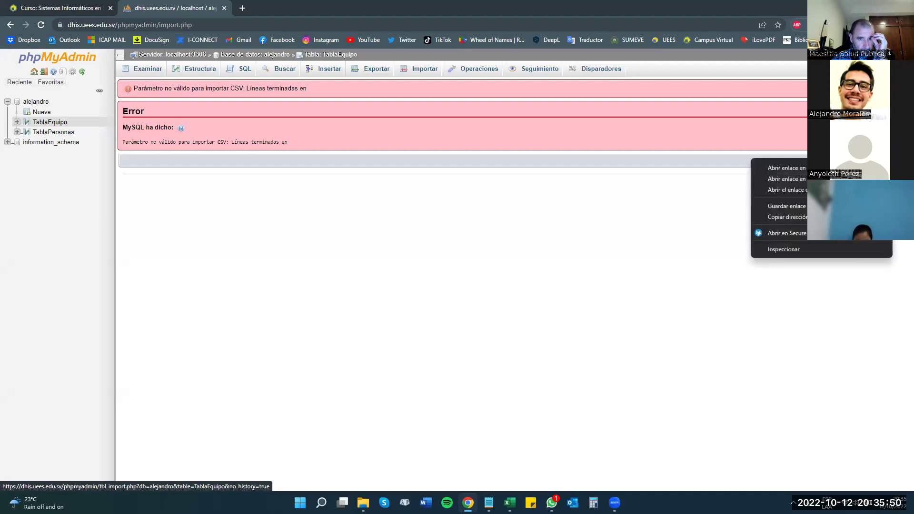
{"action": "left_click", "coordinate": [667, 220]}
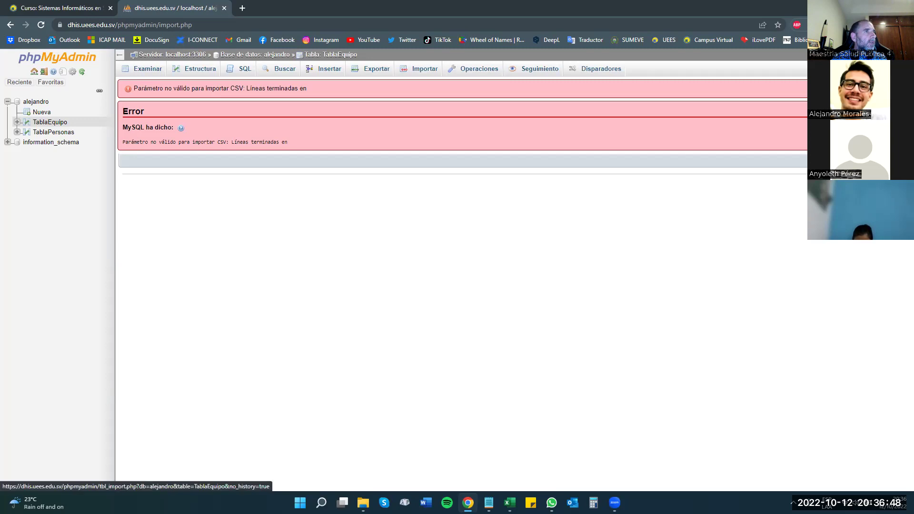
Step: Set up a new import into TablaEquipo from S008 TAREA_tabla relacionados, skipping 1 query from the first
{"action": "left_click", "coordinate": [418, 68]}
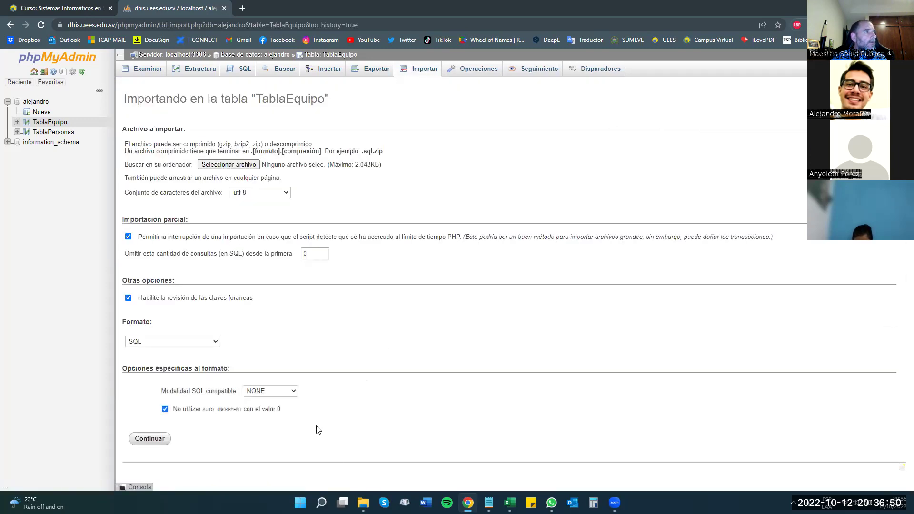
{"action": "left_click", "coordinate": [229, 165]}
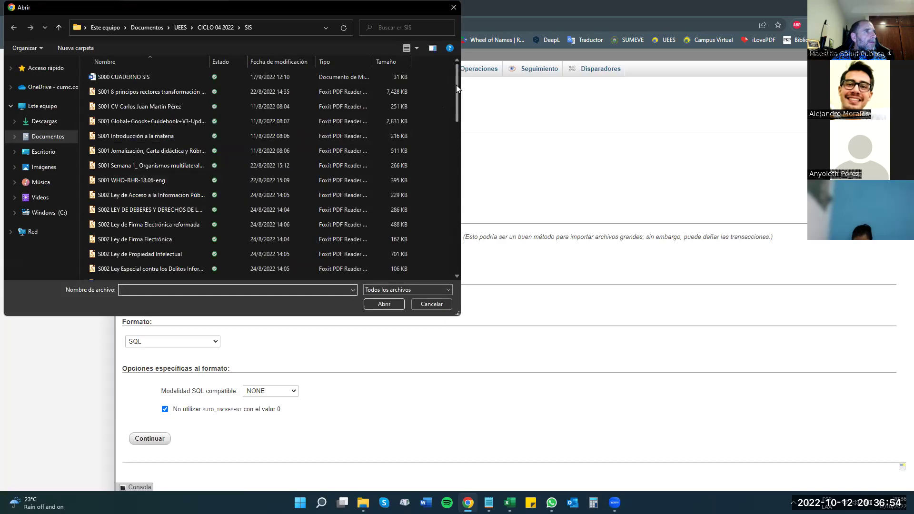
{"action": "scroll", "coordinate": [456, 85], "scroll_direction": "down", "scroll_amount": 10}
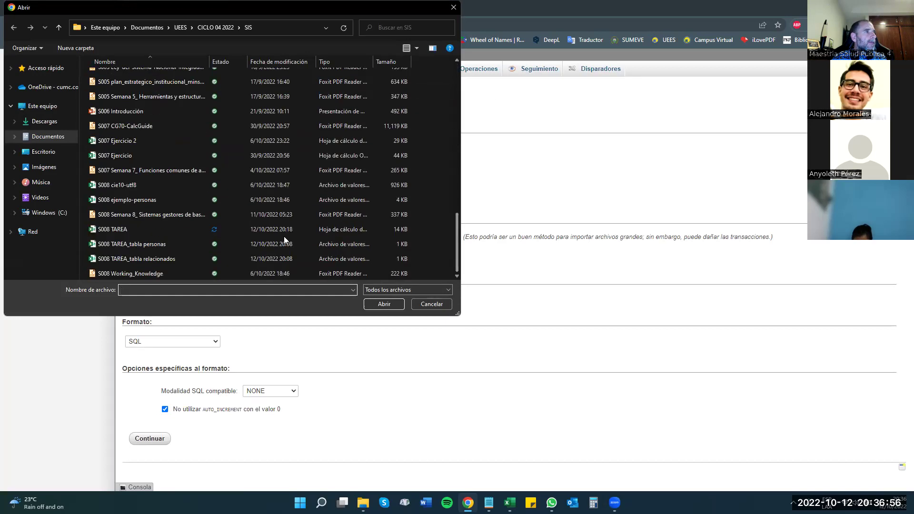
{"action": "left_click", "coordinate": [160, 257]}
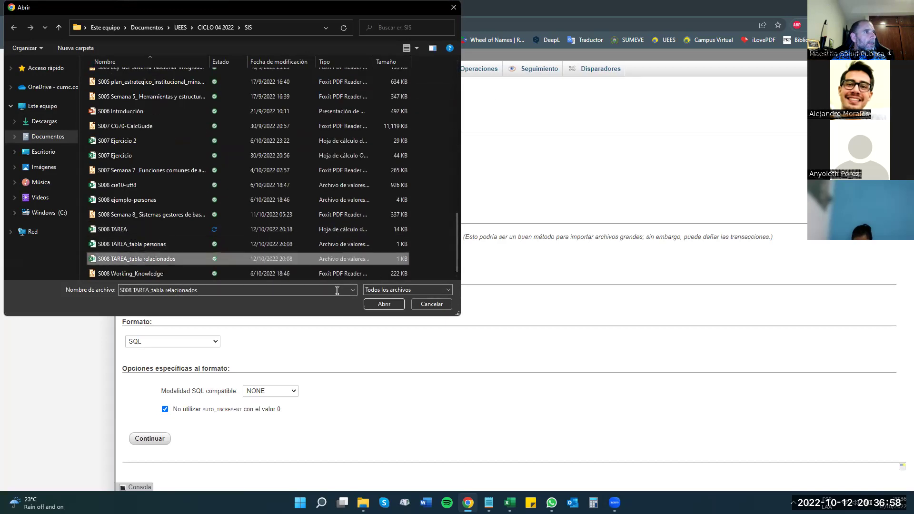
{"action": "left_click", "coordinate": [368, 304]}
{"action": "left_click", "coordinate": [323, 252]}
{"action": "scroll", "coordinate": [277, 303], "scroll_direction": "down", "scroll_amount": 3}
Step: Try to import the CSV with columns separated by ; and lines terminated by \r
{"action": "double_click", "coordinate": [275, 309]}
{"action": "type", "text": ";"}
{"action": "double_click", "coordinate": [268, 372]}
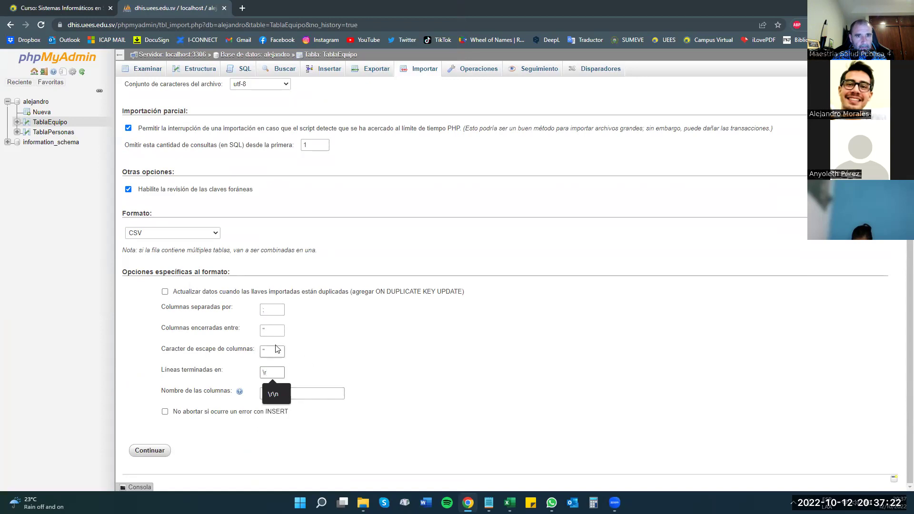
{"action": "left_click", "coordinate": [459, 421]}
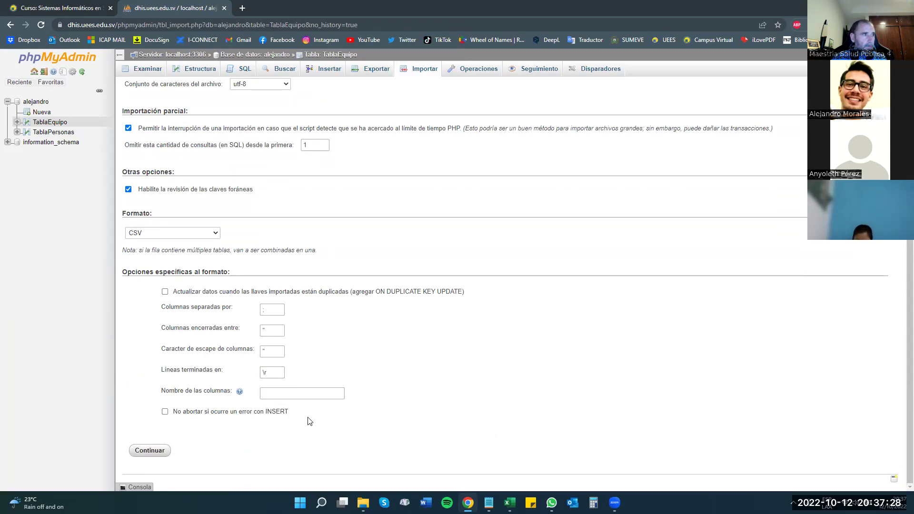
{"action": "left_click", "coordinate": [151, 452]}
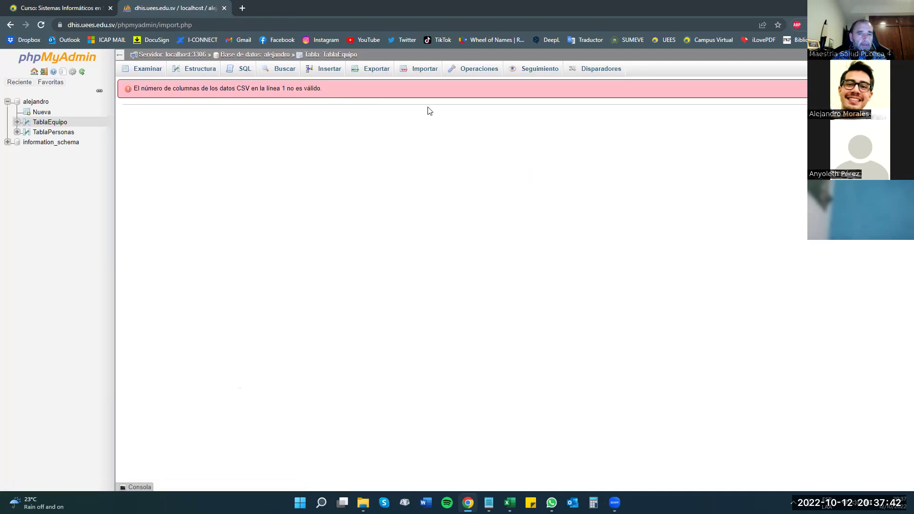
Step: Reopen the TablaEquipo import, select S008 TAREA_tabla relacionados as its file, and set the number of skipped queries to 1
{"action": "left_click", "coordinate": [420, 68]}
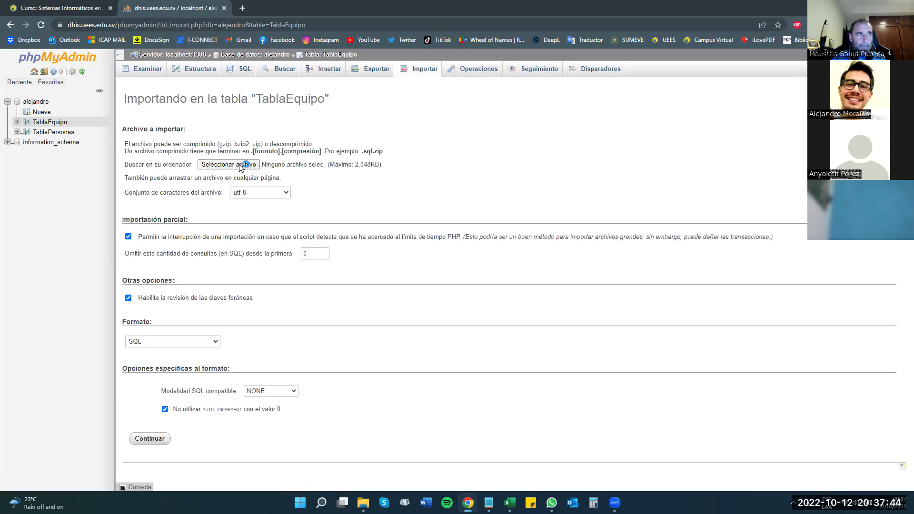
{"action": "left_click", "coordinate": [240, 165]}
{"action": "scroll", "coordinate": [449, 143], "scroll_direction": "down", "scroll_amount": 15}
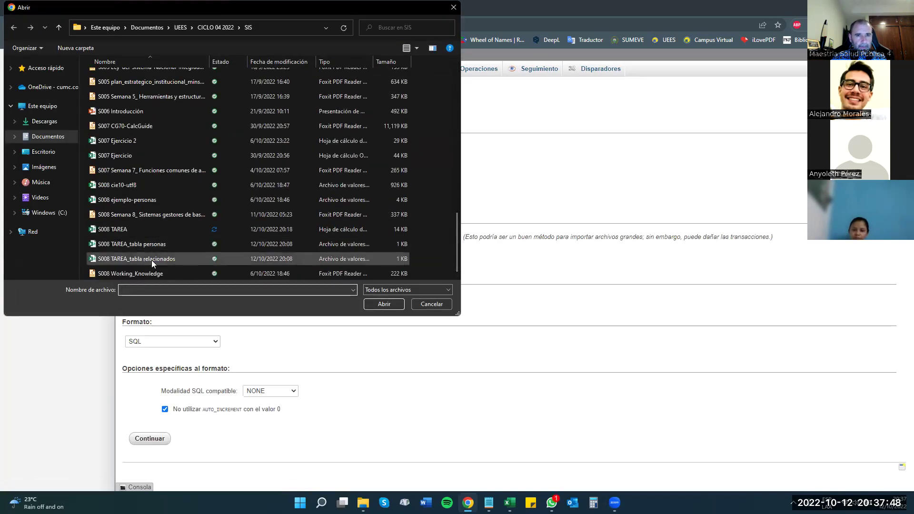
{"action": "left_click", "coordinate": [152, 260]}
{"action": "left_click", "coordinate": [381, 303]}
{"action": "left_click", "coordinate": [323, 251]}
{"action": "scroll", "coordinate": [310, 356], "scroll_direction": "down", "scroll_amount": 2}
Step: Try to import the CSV with columns separated by ; and lines terminated by \n
{"action": "left_click", "coordinate": [227, 310]}
{"action": "type", "text": ";"}
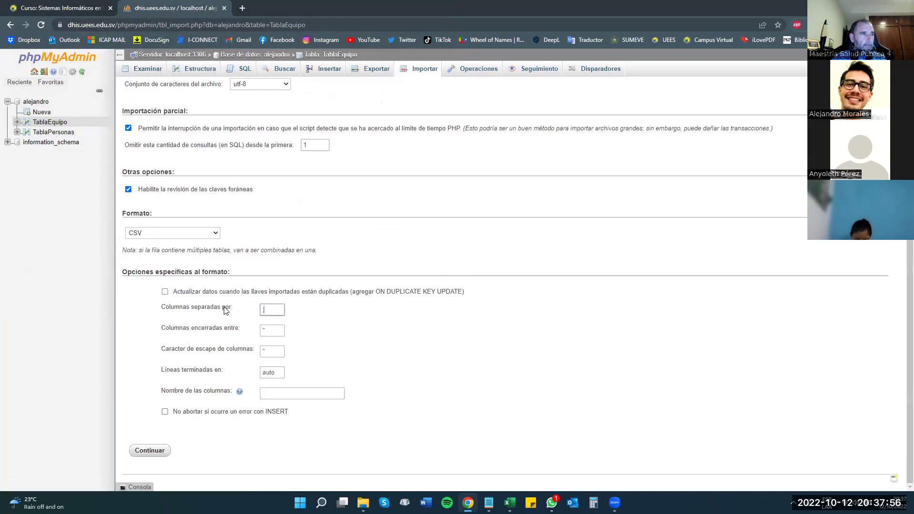
{"action": "left_click", "coordinate": [229, 372]}
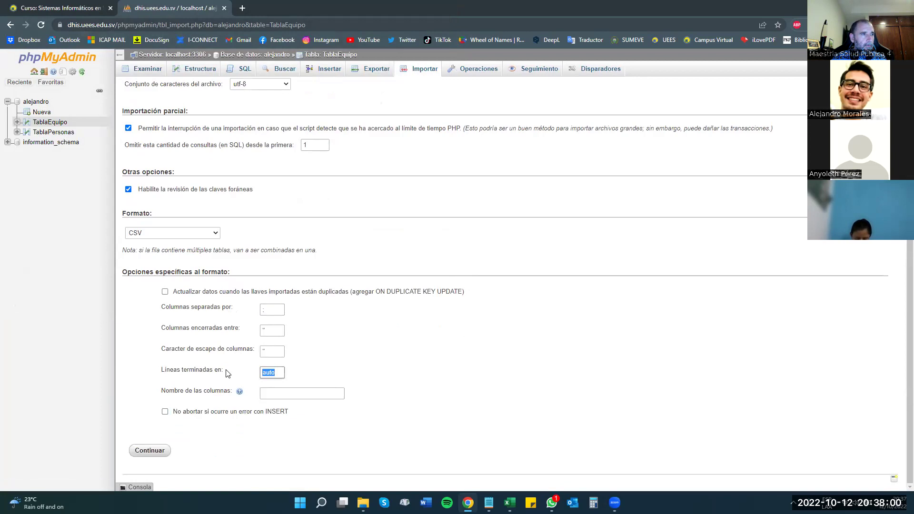
{"action": "type", "text": "\\n"}
{"action": "left_click", "coordinate": [352, 380]}
{"action": "left_click", "coordinate": [150, 451]}
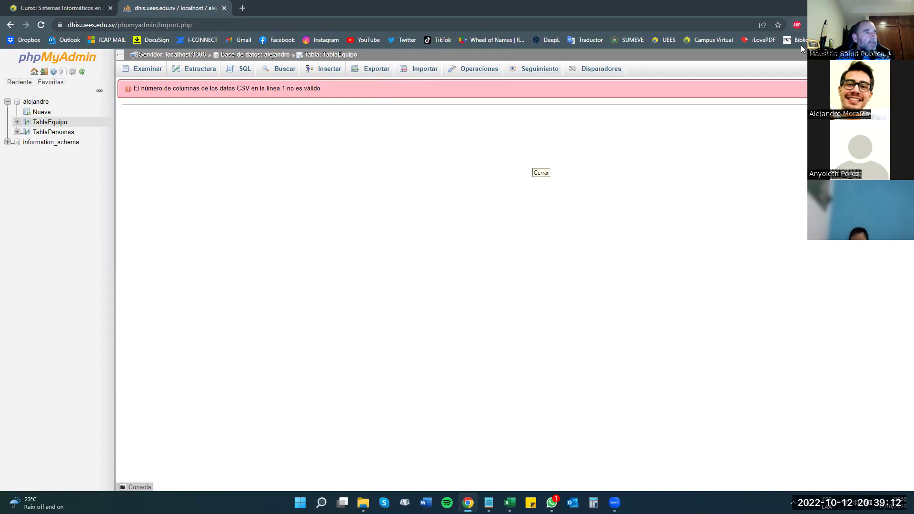
Step: Minimize the browser window and close the untitled Notepad document, discarding its text
{"action": "key", "text": "super+Down"}
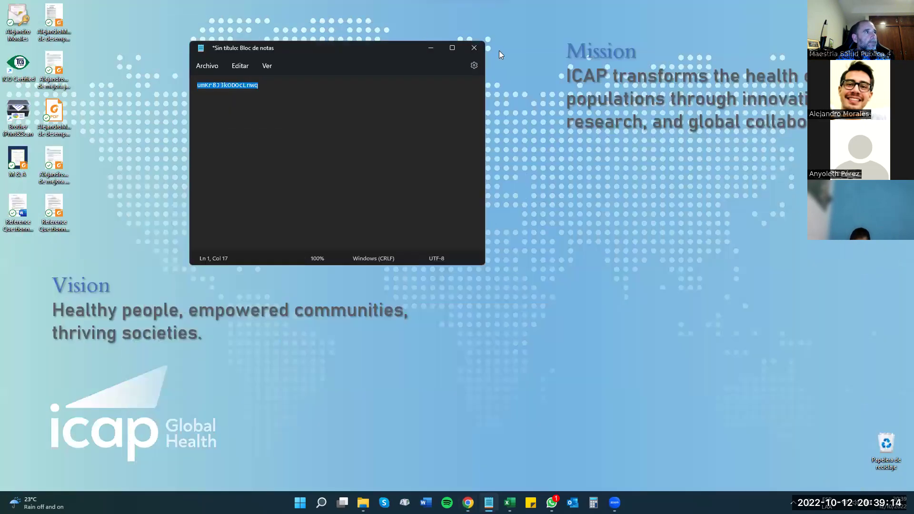
{"action": "left_click", "coordinate": [475, 46]}
{"action": "left_click", "coordinate": [348, 182]}
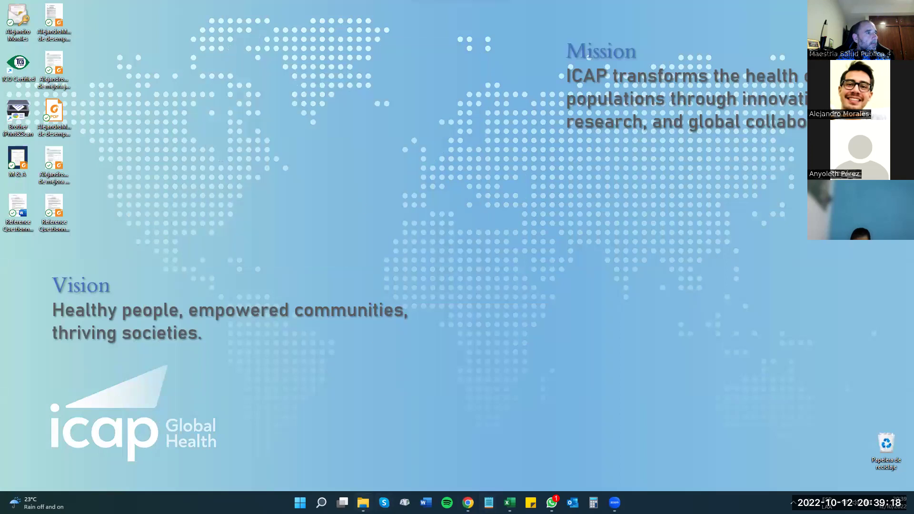
Step: Find and launch the Kate text editor
{"action": "left_click", "coordinate": [322, 502]}
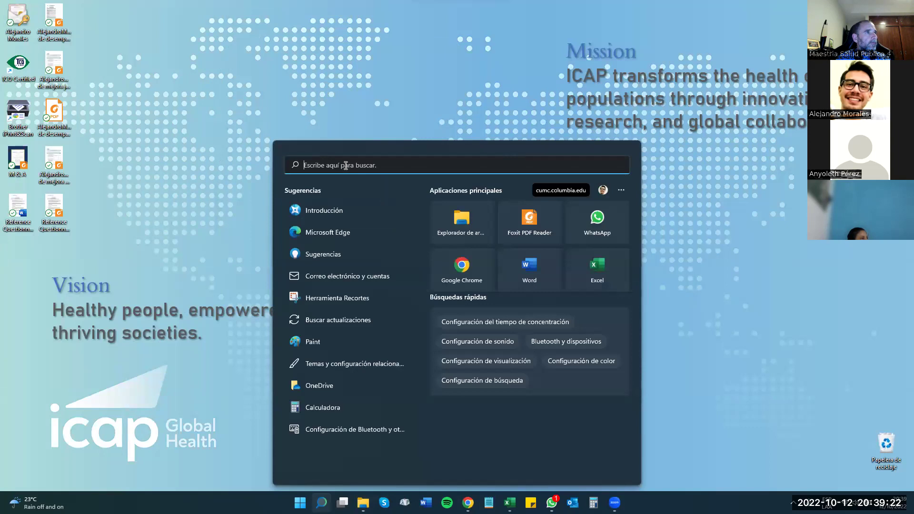
{"action": "type", "text": "kate"}
{"action": "left_click", "coordinate": [499, 311]}
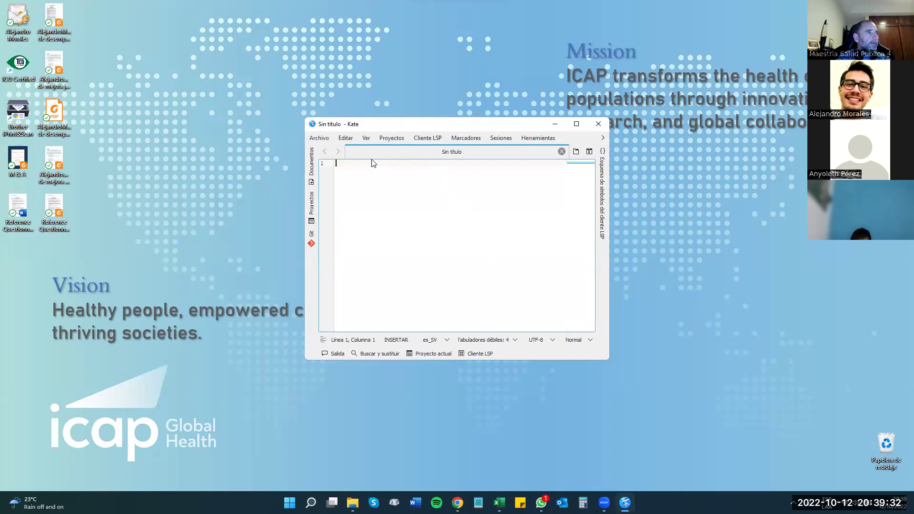
Step: Open the file S008 TAREA_tabla personas from the SIS folder inside CICLO 04 2022
{"action": "left_click", "coordinate": [320, 138]}
{"action": "left_click", "coordinate": [336, 164]}
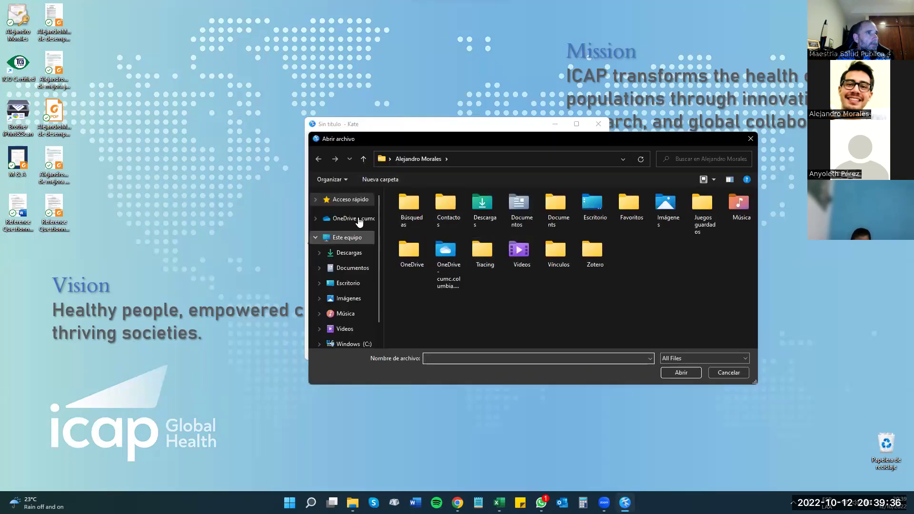
{"action": "left_click", "coordinate": [349, 199]}
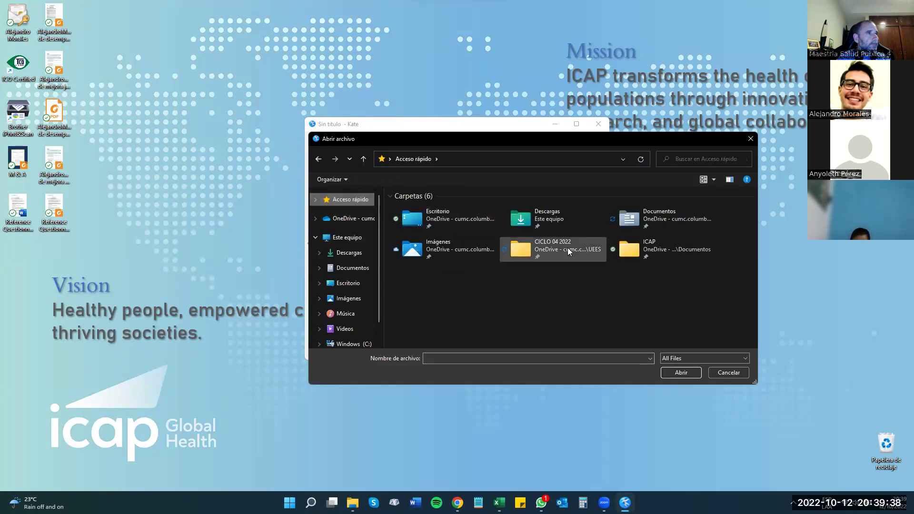
{"action": "double_click", "coordinate": [567, 248]}
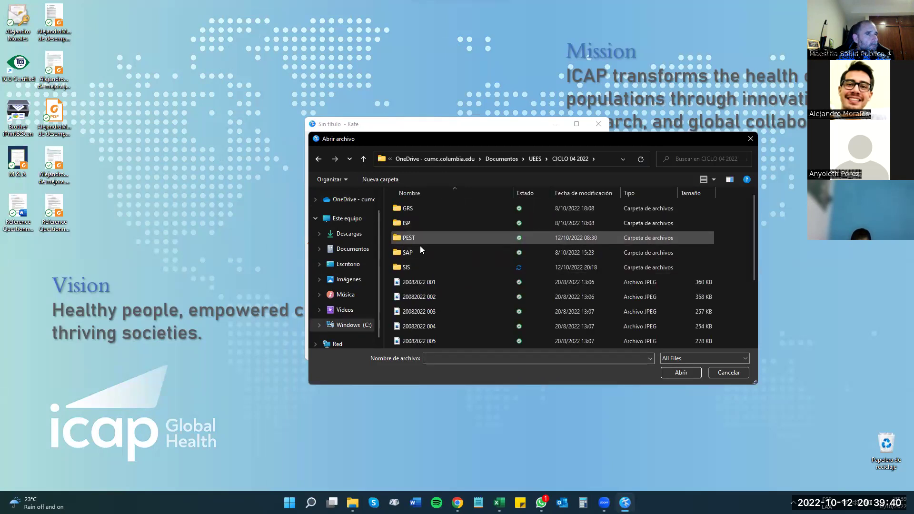
{"action": "double_click", "coordinate": [407, 267]}
{"action": "scroll", "coordinate": [418, 263], "scroll_direction": "down", "scroll_amount": 5}
{"action": "scroll", "coordinate": [485, 267], "scroll_direction": "down", "scroll_amount": 5}
{"action": "scroll", "coordinate": [485, 279], "scroll_direction": "down", "scroll_amount": 5}
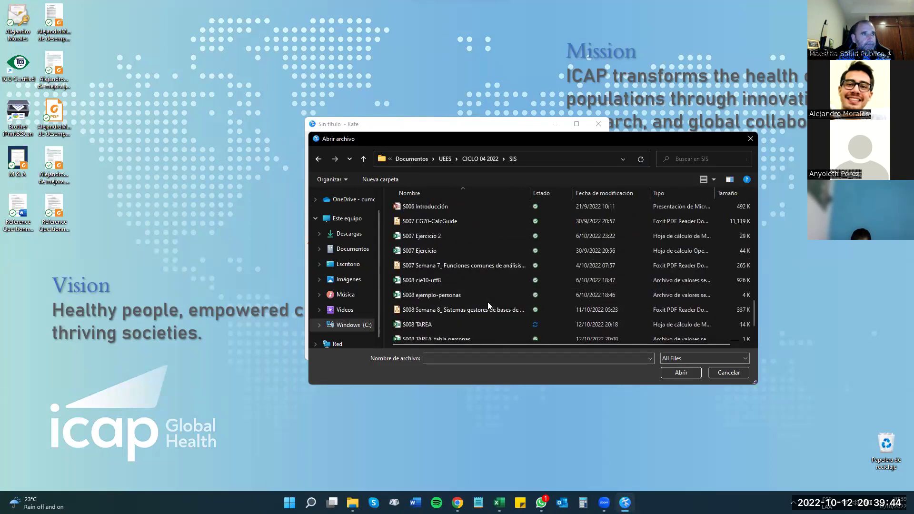
{"action": "scroll", "coordinate": [489, 305], "scroll_direction": "down", "scroll_amount": 2}
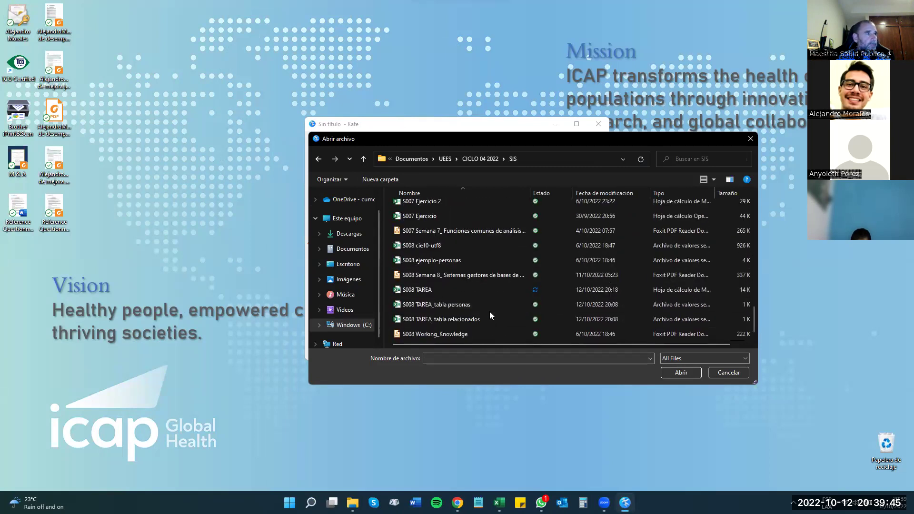
{"action": "left_click", "coordinate": [464, 307]}
{"action": "left_click", "coordinate": [687, 373]}
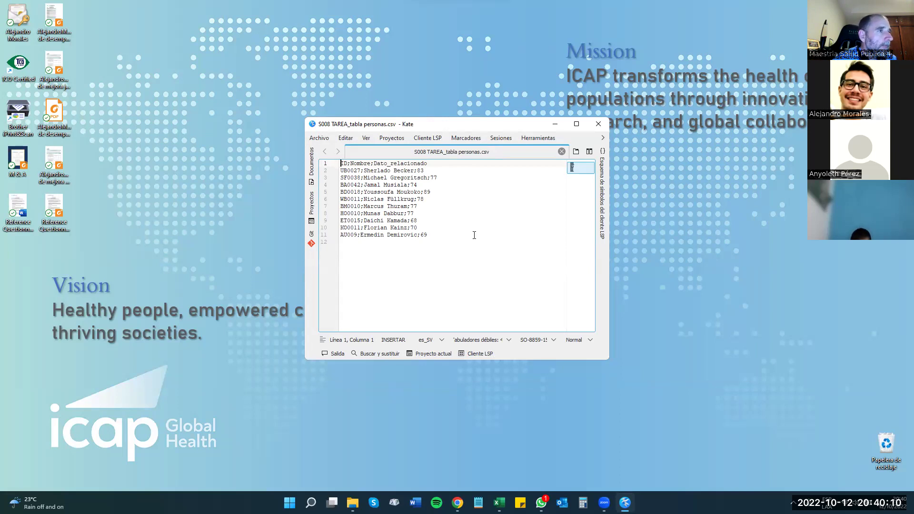
Step: Maximize the Kate window and switch the encoding of S008 TAREA_tabla personas.csv to the Unicode option UTF-8
{"action": "left_click", "coordinate": [576, 124]}
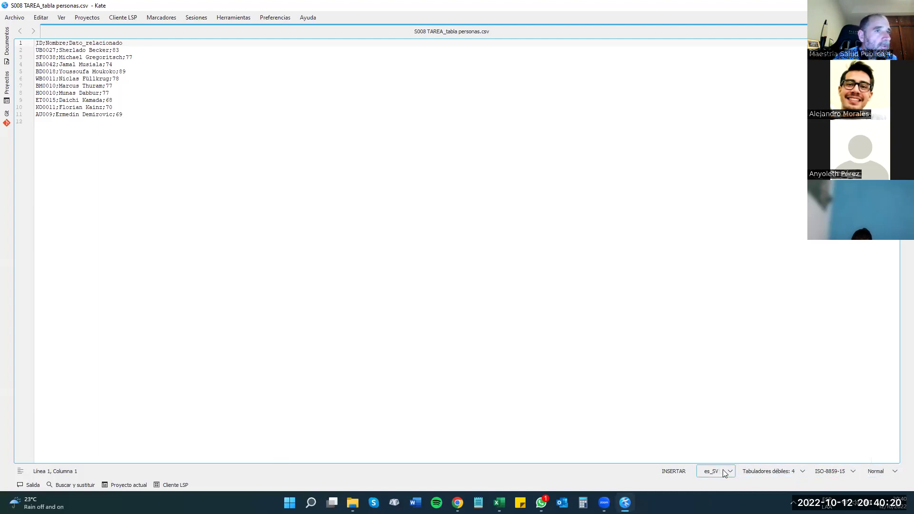
{"action": "left_click", "coordinate": [856, 471]}
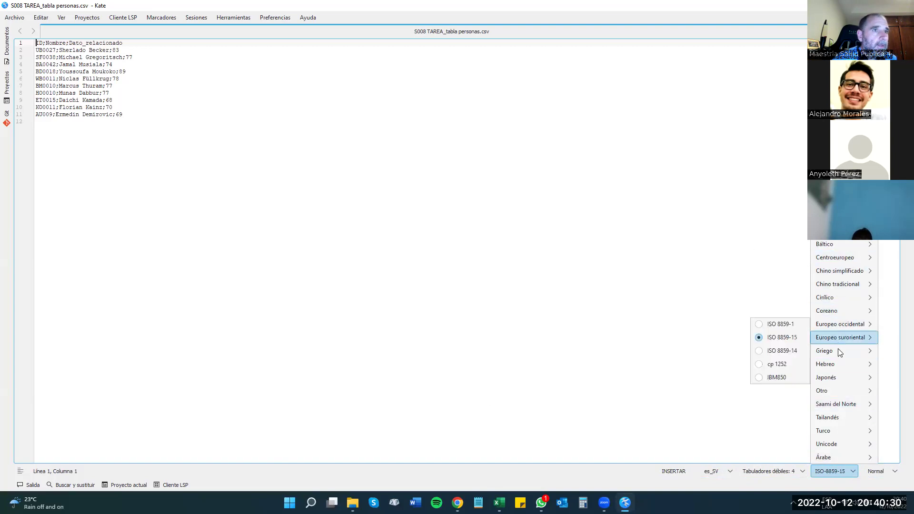
{"action": "mouse_move", "coordinate": [840, 393]}
{"action": "mouse_move", "coordinate": [841, 442]}
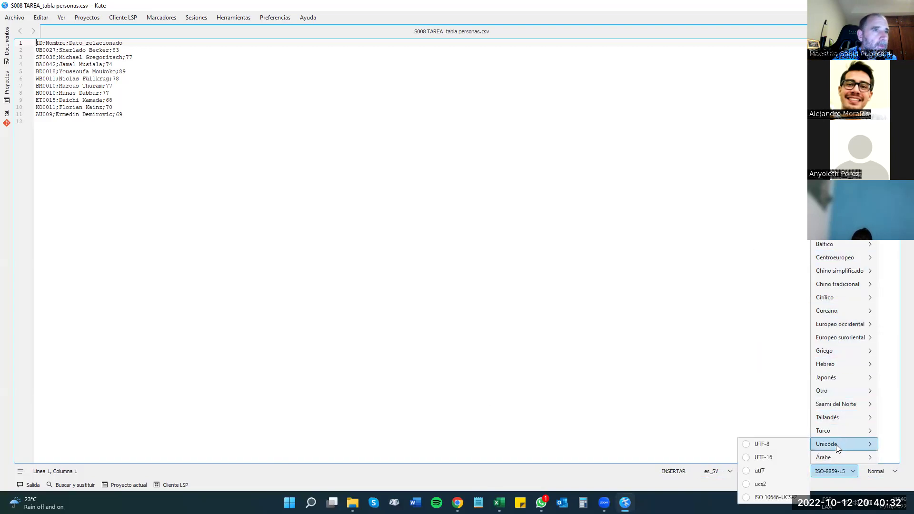
{"action": "left_click", "coordinate": [784, 446]}
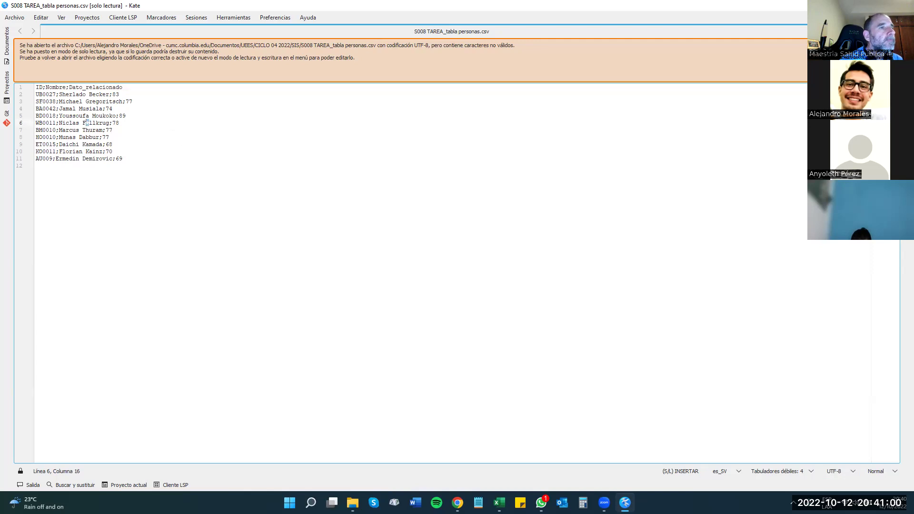
Step: Close S008 TAREA_tabla personas.csv and reopen it from the recent files
{"action": "key", "text": "ctrl+w"}
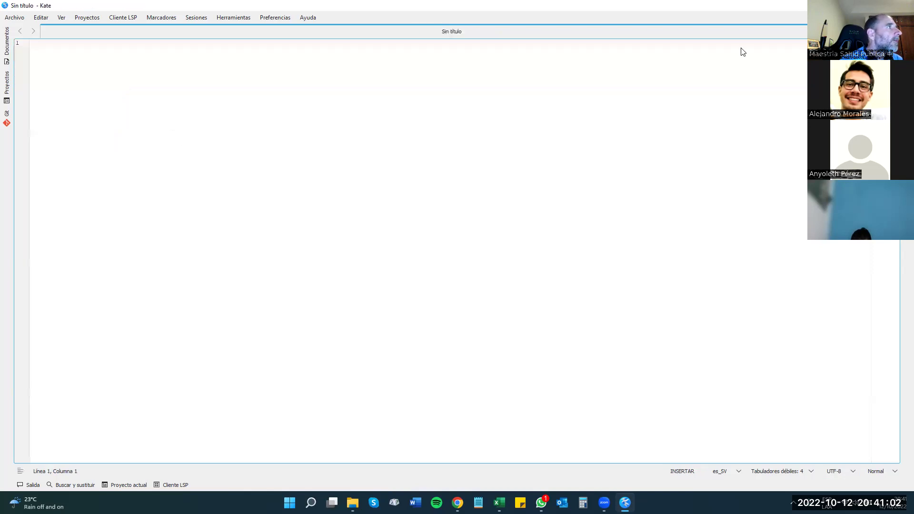
{"action": "left_click", "coordinate": [14, 17]}
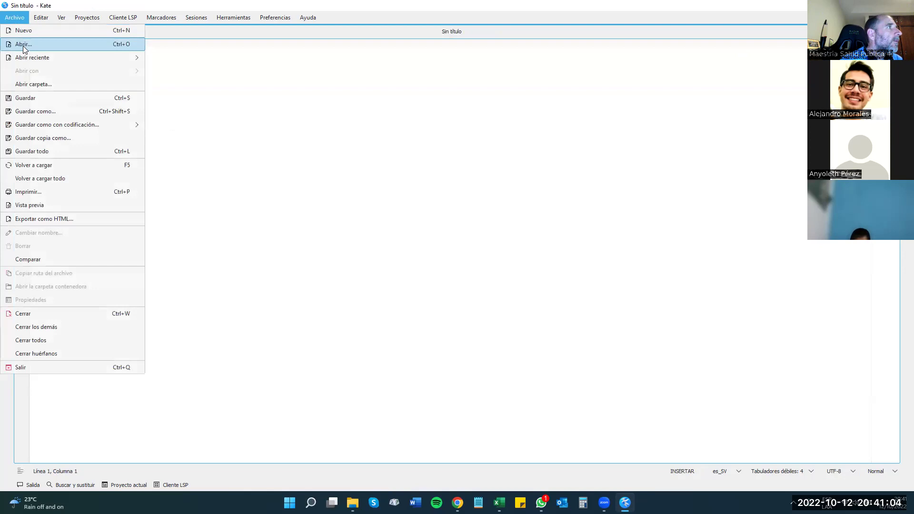
{"action": "mouse_move", "coordinate": [43, 58]}
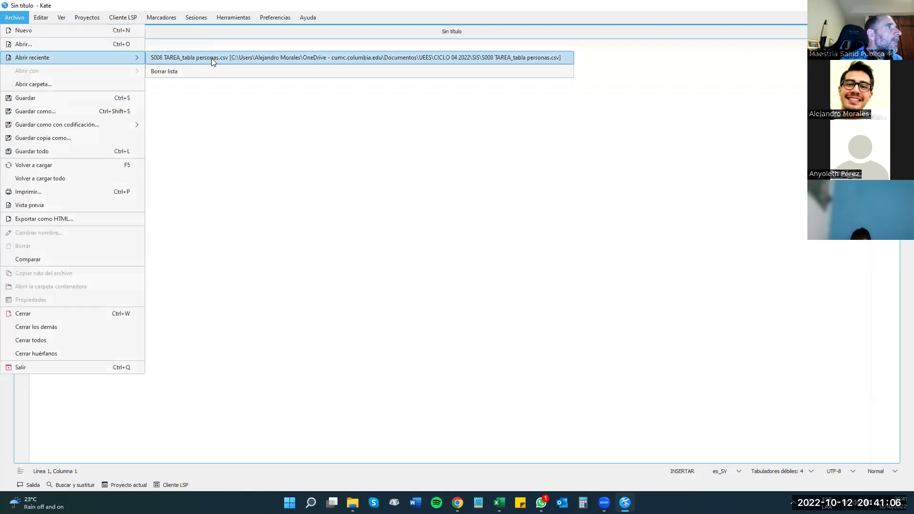
{"action": "left_click", "coordinate": [212, 58]}
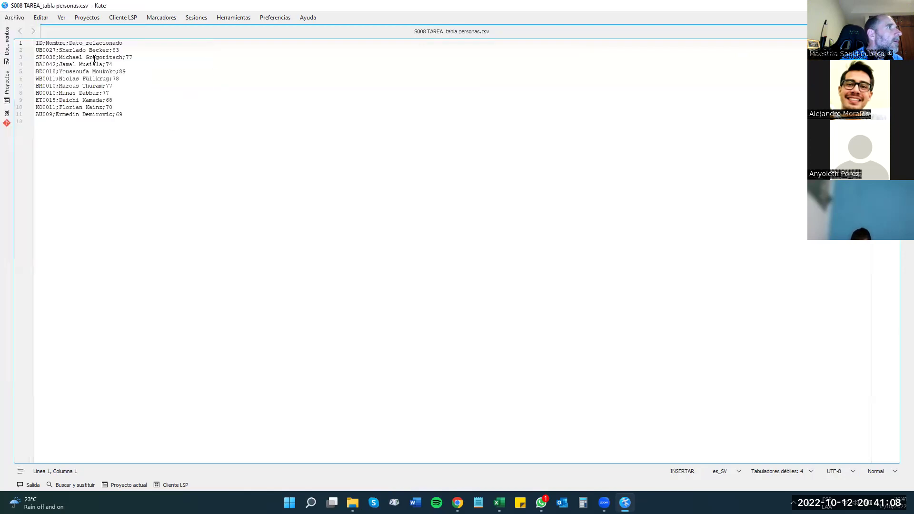
Step: Delete the ü in the name on line 6 and retype it as ü
{"action": "left_click", "coordinate": [89, 78]}
{"action": "key", "text": "BackSpace"}
{"action": "type", "text": "ue"}
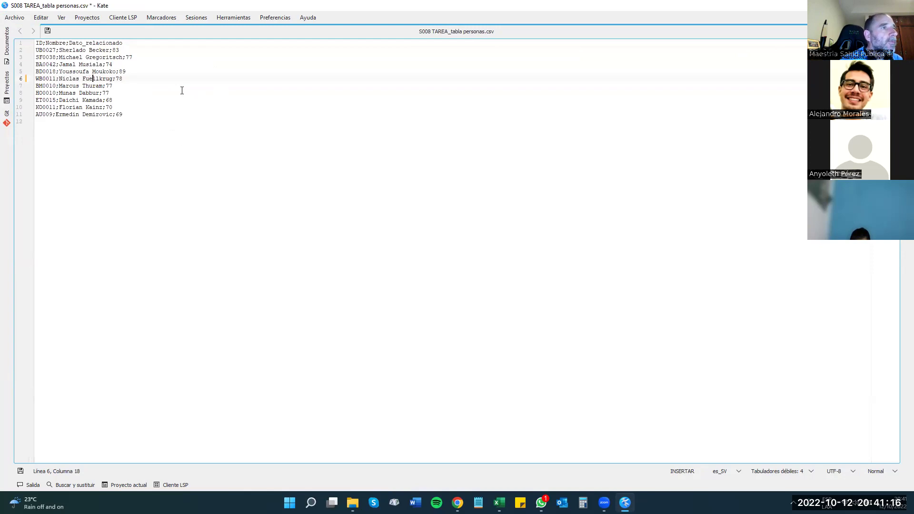
{"action": "key", "text": "BackSpace"}
{"action": "key", "text": "BackSpace"}
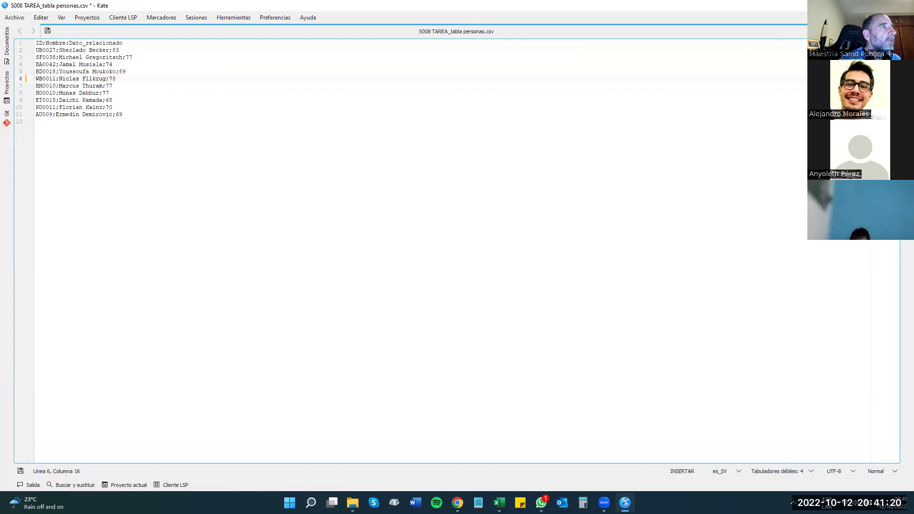
{"action": "type", "text": "ü"}
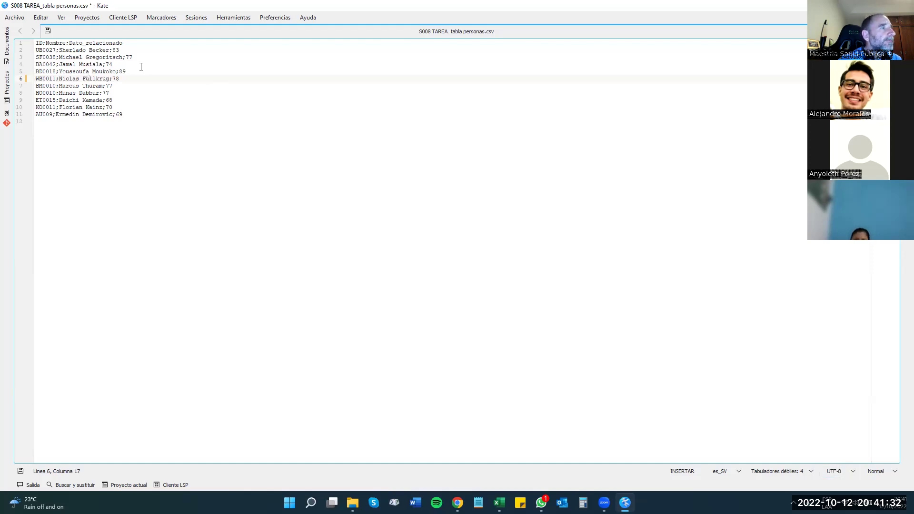
Step: Set the end-of-line format of S008 TAREA_tabla personas.csv to UNIX and save the file
{"action": "left_click", "coordinate": [234, 19]}
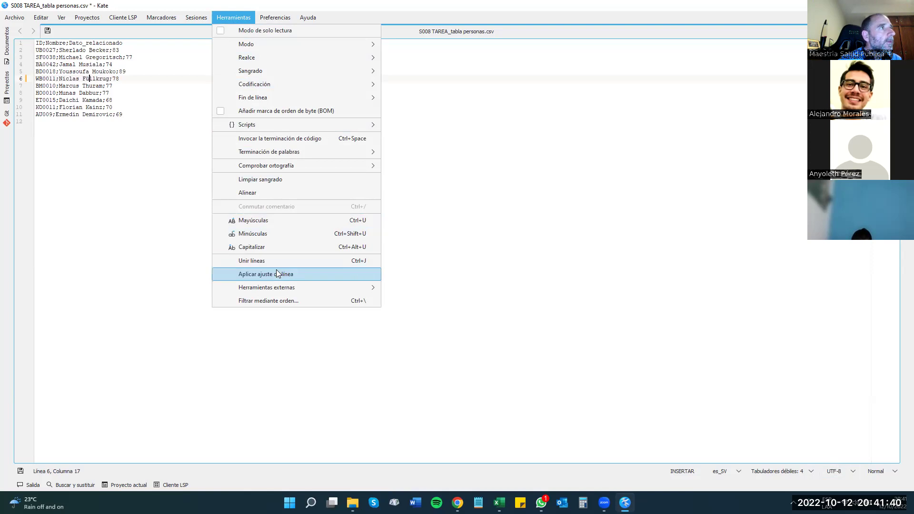
{"action": "mouse_move", "coordinate": [254, 77]}
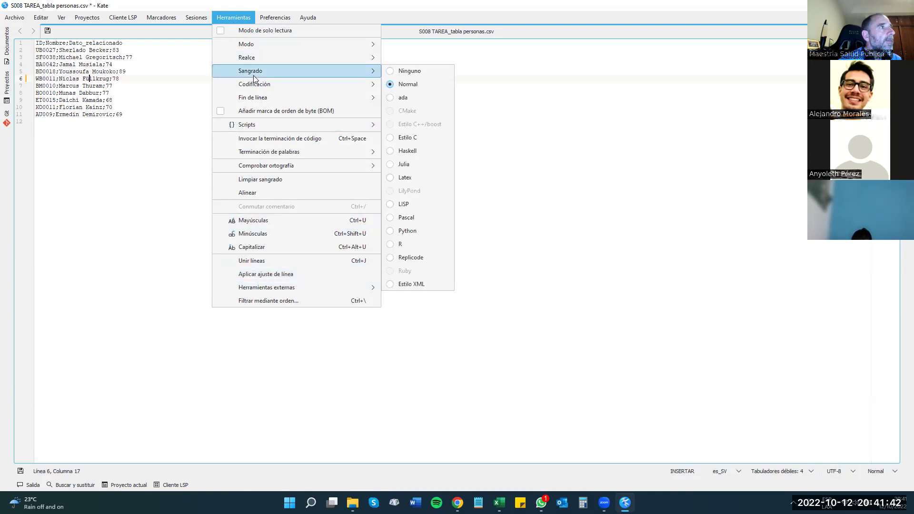
{"action": "mouse_move", "coordinate": [323, 99]}
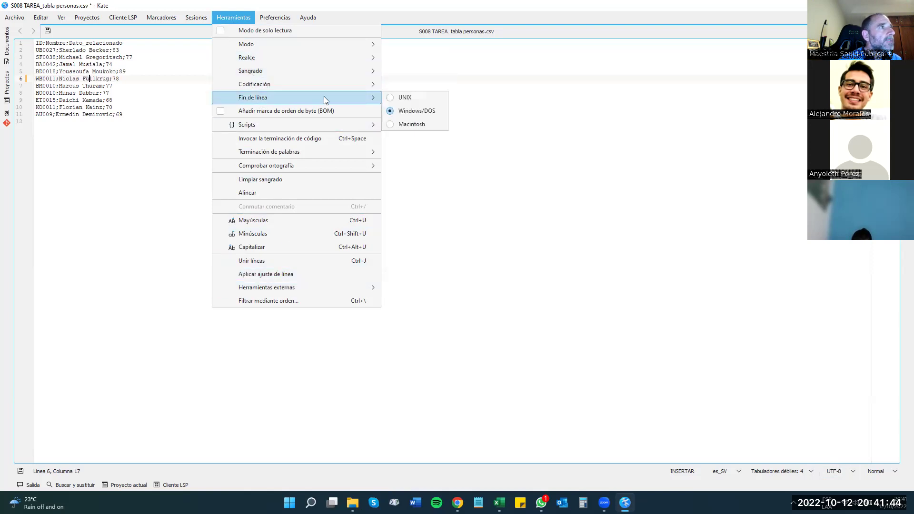
{"action": "left_click", "coordinate": [421, 98]}
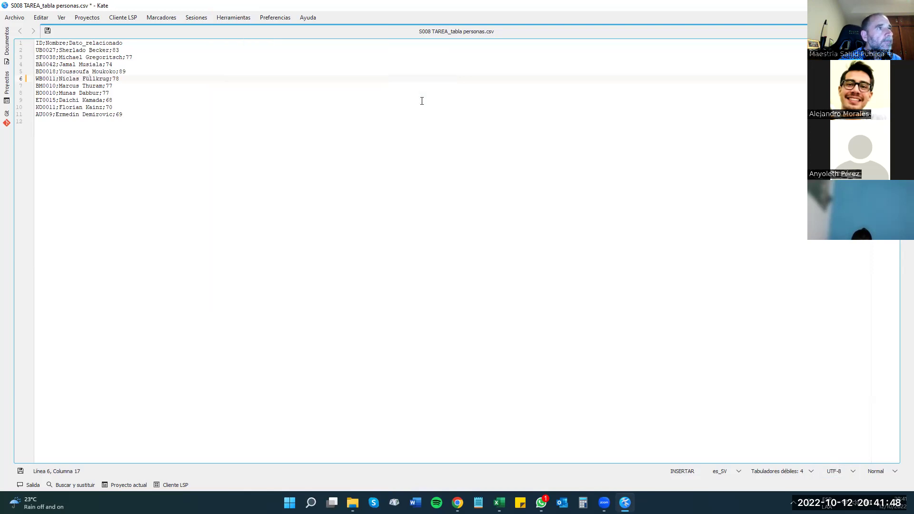
{"action": "left_click", "coordinate": [14, 17]}
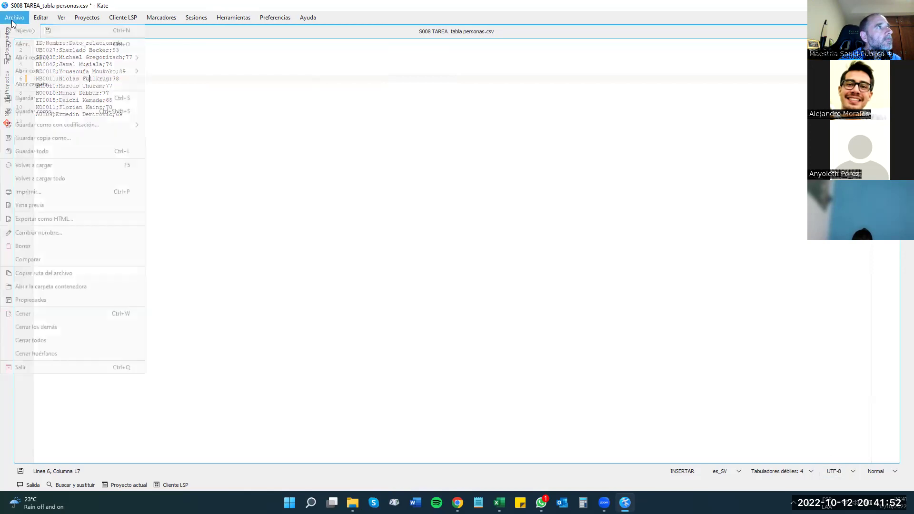
{"action": "left_click", "coordinate": [53, 98]}
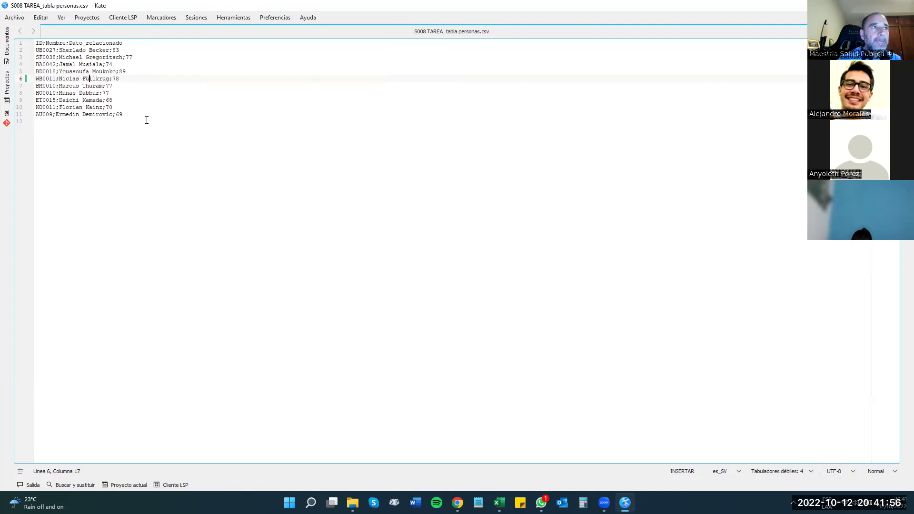
Step: Open the file S008 TAREA_tabla relacionados from the SIS folder
{"action": "left_click", "coordinate": [17, 19]}
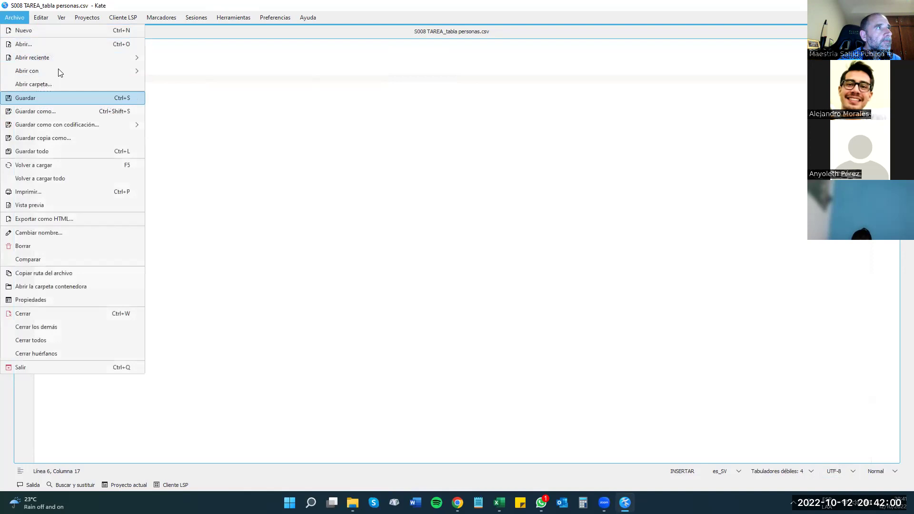
{"action": "mouse_move", "coordinate": [82, 71]}
{"action": "left_click", "coordinate": [83, 44]}
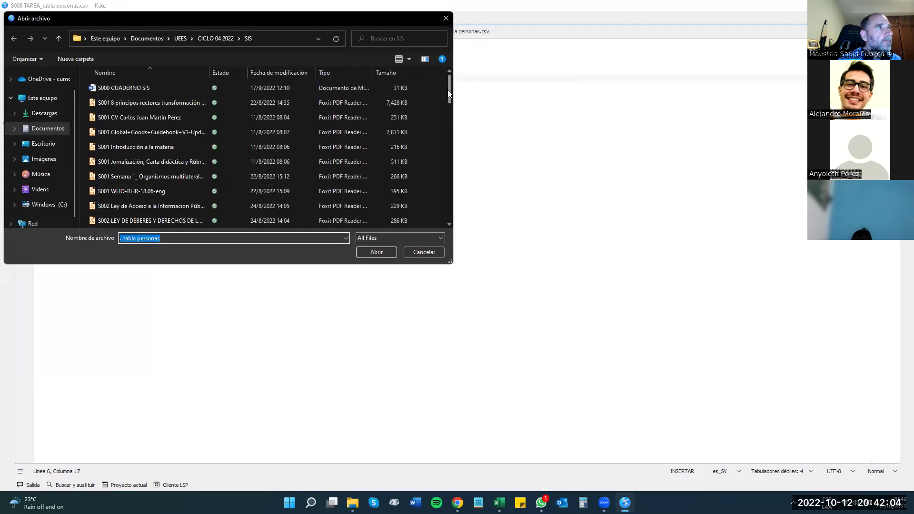
{"action": "left_click_drag", "start_coordinate": [449, 86], "coordinate": [445, 225]}
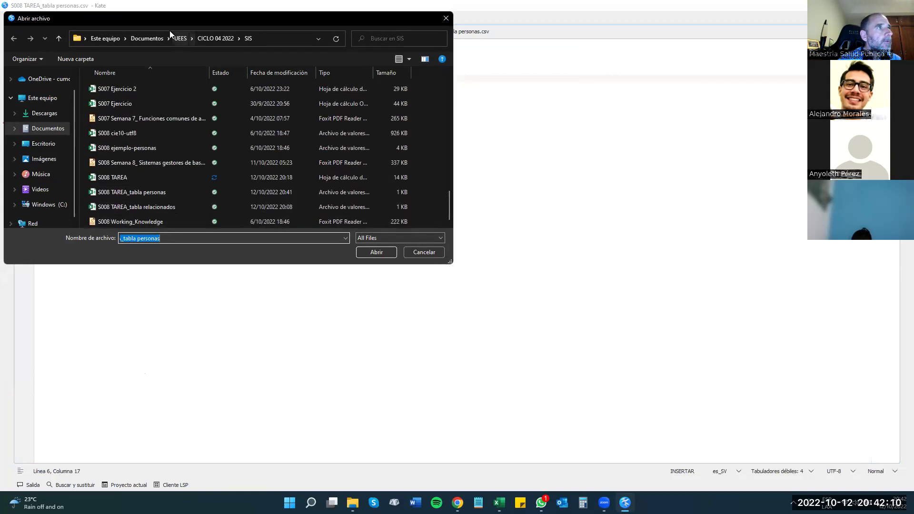
{"action": "left_click", "coordinate": [182, 230]}
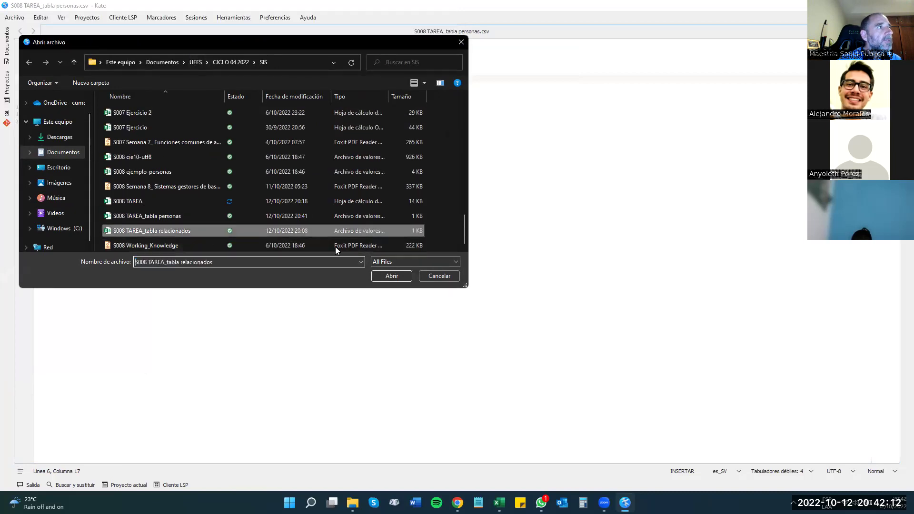
{"action": "left_click", "coordinate": [391, 275]}
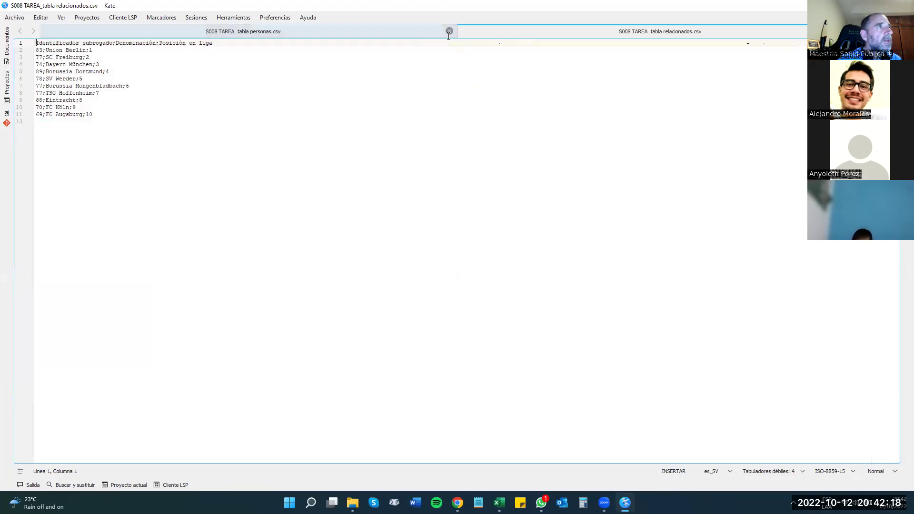
Step: Switch the encoding of S008 TAREA_tabla relacionados.csv to UTF-8 and look for its end-of-line setting
{"action": "left_click", "coordinate": [853, 470]}
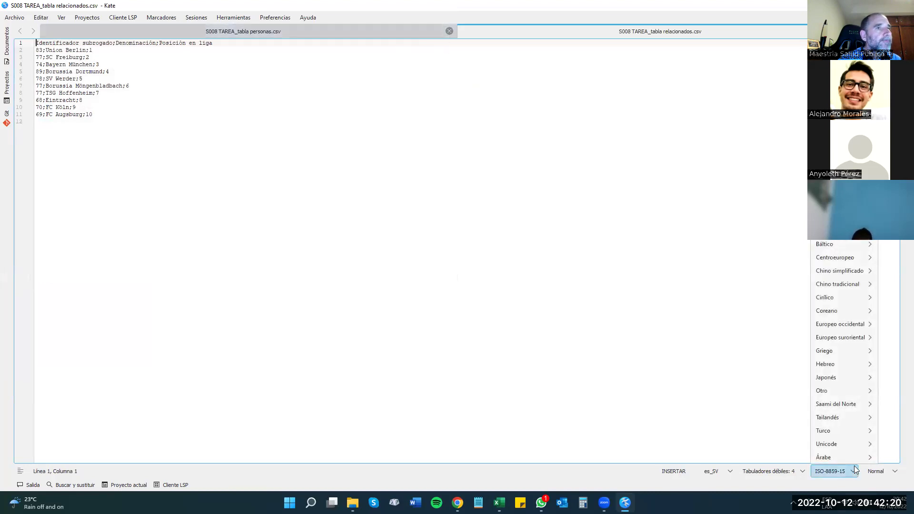
{"action": "mouse_move", "coordinate": [838, 440]}
{"action": "left_click", "coordinate": [773, 440]}
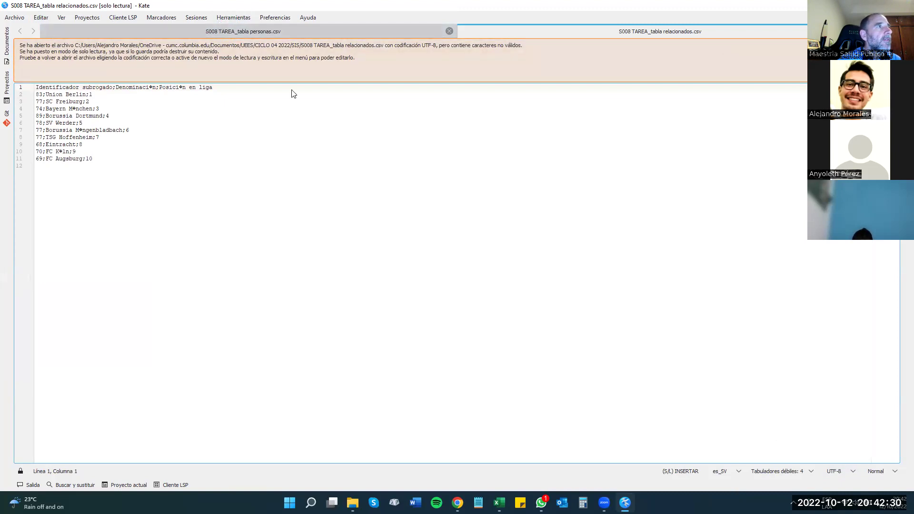
{"action": "key", "text": "alt+h"}
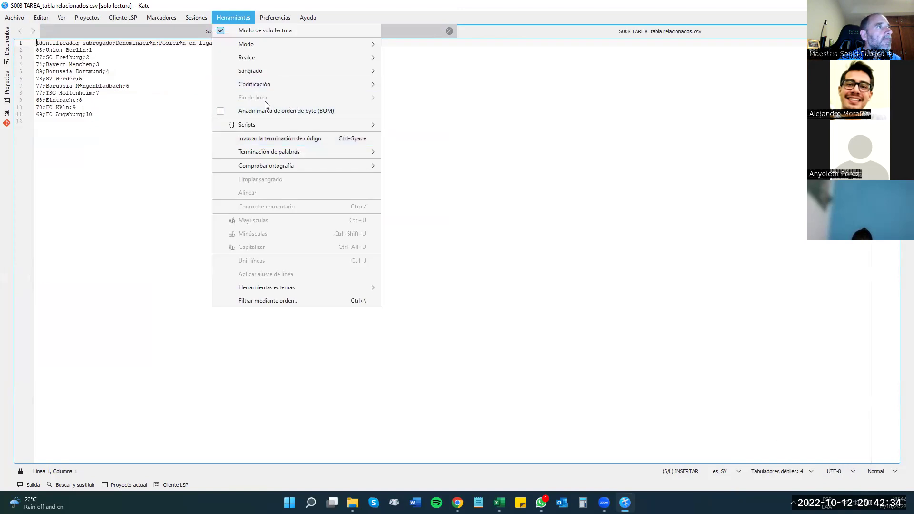
{"action": "left_click", "coordinate": [153, 66]}
{"action": "left_click", "coordinate": [220, 44]}
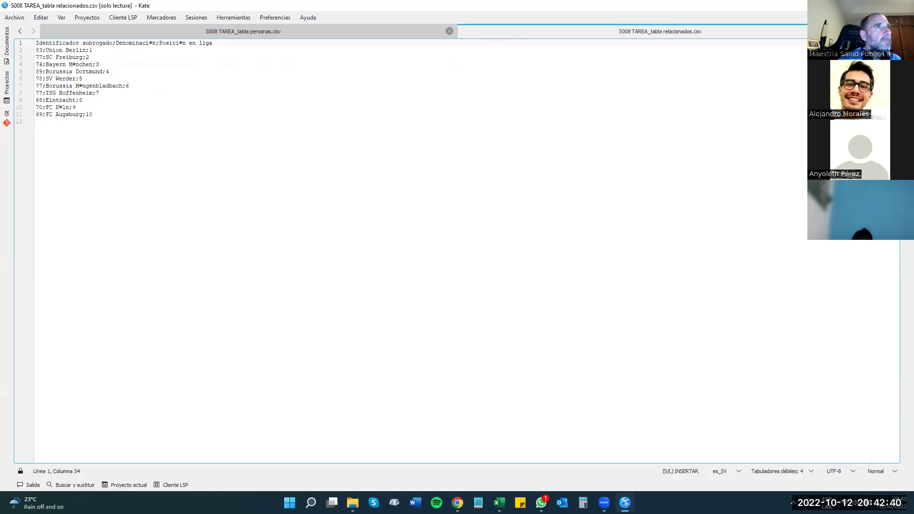
Step: Close the read-only S008 TAREA_tabla relacionados.csv and reopen it from the recent files
{"action": "key", "text": "ctrl+w"}
{"action": "left_click", "coordinate": [15, 18]}
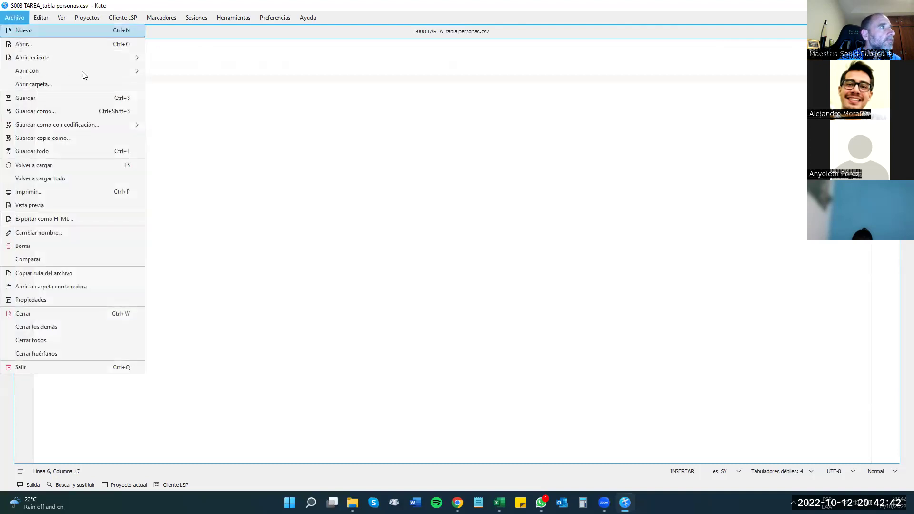
{"action": "mouse_move", "coordinate": [135, 58]}
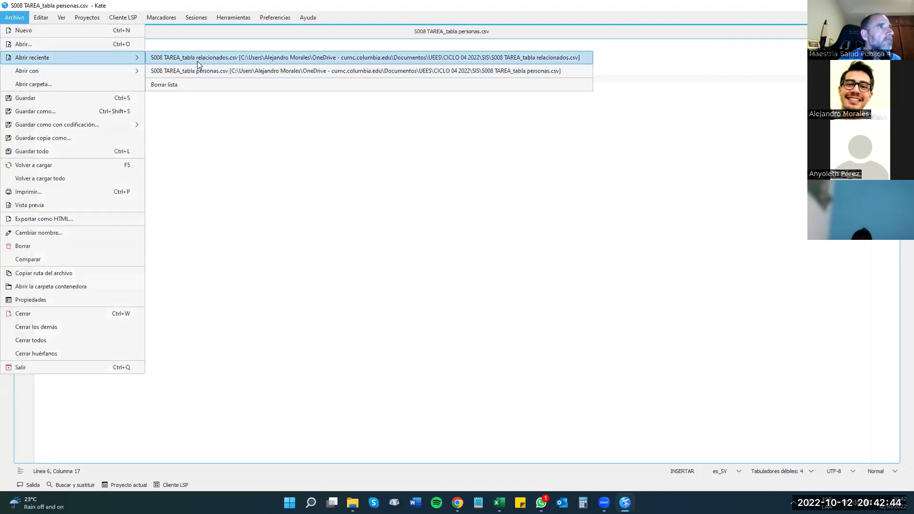
{"action": "left_click", "coordinate": [198, 60]}
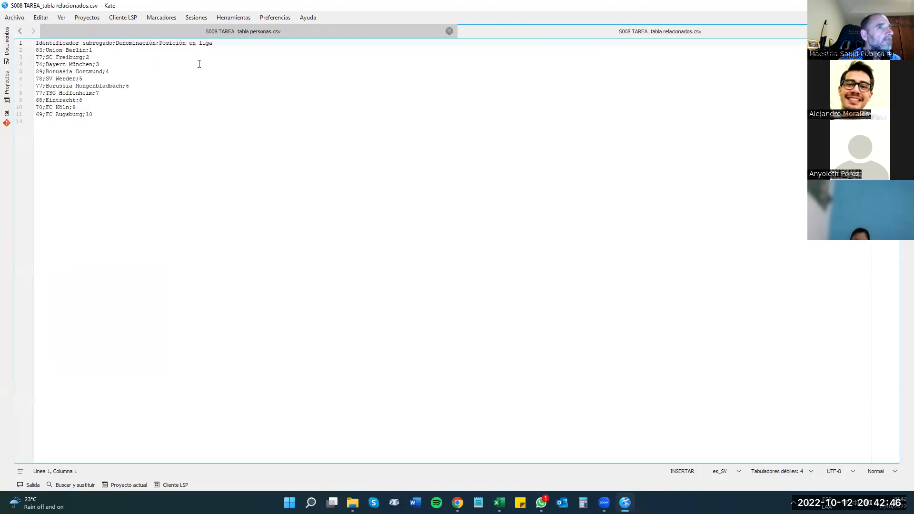
Step: Set the end-of-line format of S008 TAREA_tabla relacionados.csv to UNIX and save the file
{"action": "left_click", "coordinate": [241, 18]}
{"action": "mouse_move", "coordinate": [286, 97]}
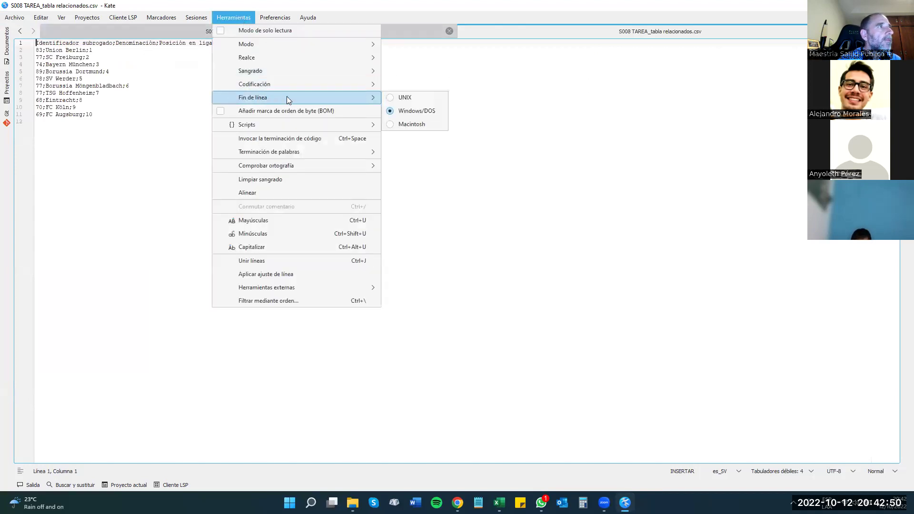
{"action": "left_click", "coordinate": [415, 98]}
{"action": "left_click", "coordinate": [14, 18]}
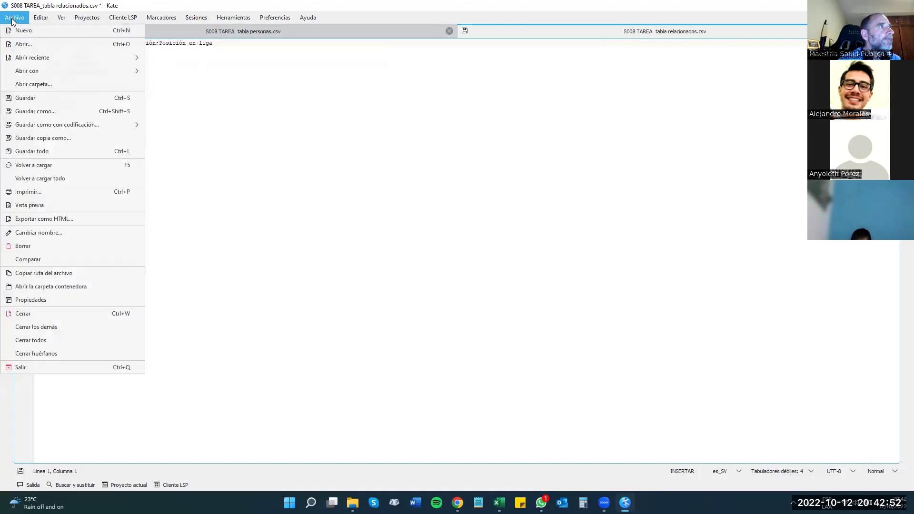
{"action": "left_click", "coordinate": [42, 98]}
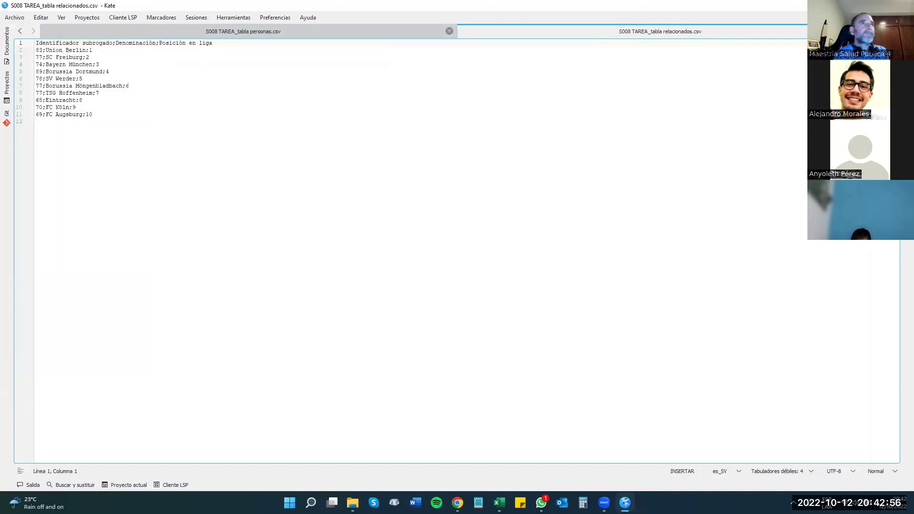
Step: Switch to phpMyAdmin in Chrome and choose S008 TAREA_tabla relacionados as the file to import into TablaEquipo
{"action": "key", "text": "super+d"}
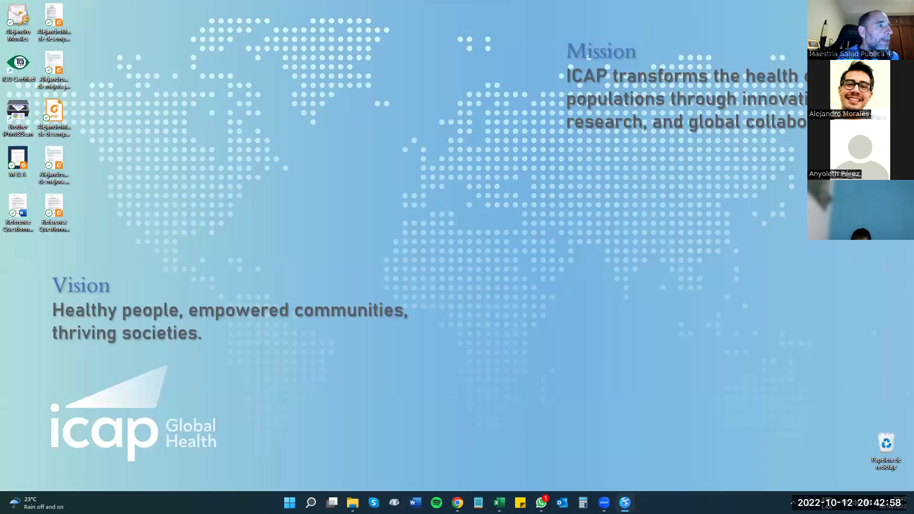
{"action": "left_click", "coordinate": [458, 502]}
{"action": "left_click", "coordinate": [423, 74]}
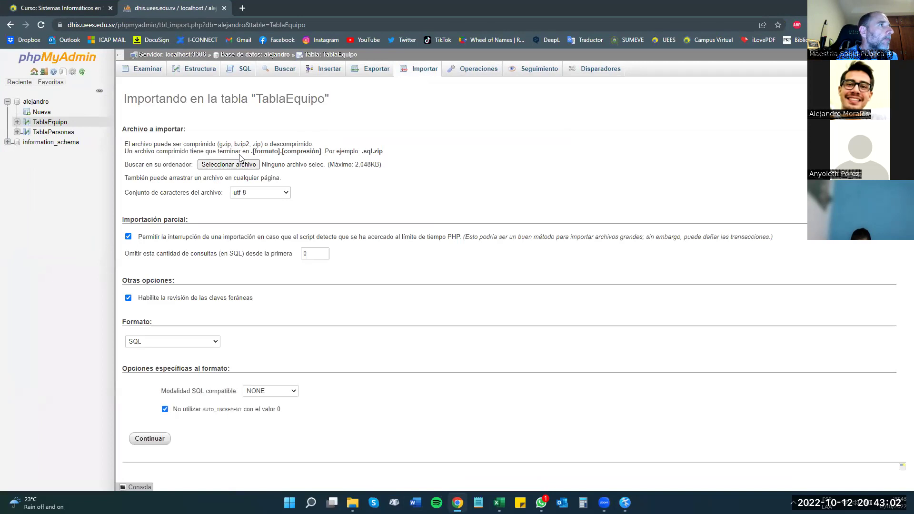
{"action": "left_click", "coordinate": [235, 168]}
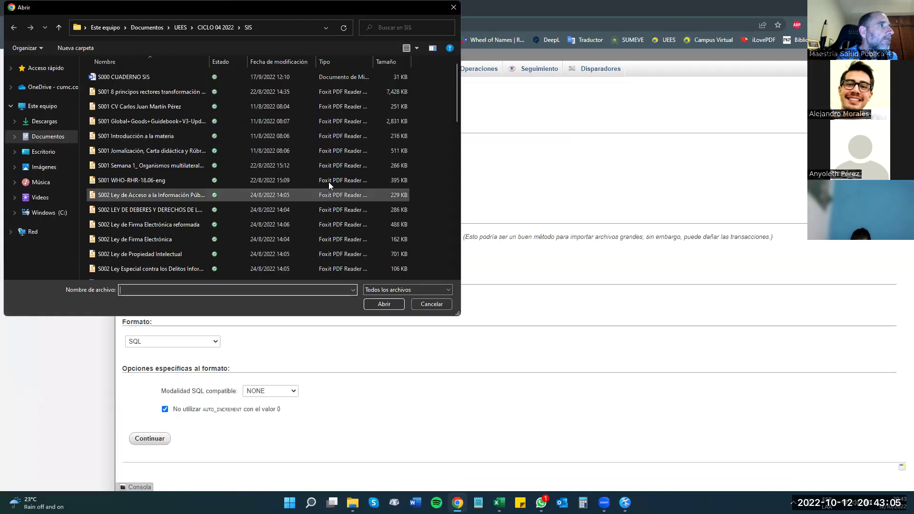
{"action": "left_click_drag", "start_coordinate": [454, 86], "coordinate": [456, 284]}
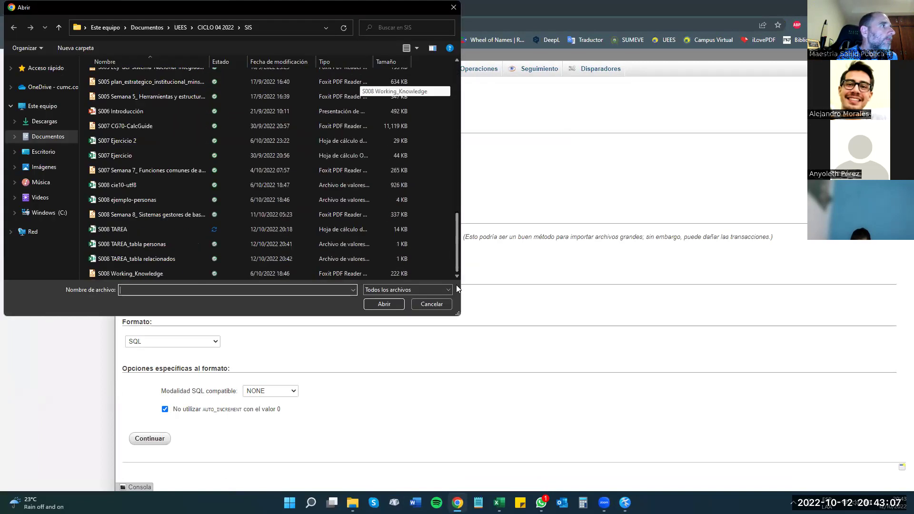
{"action": "left_click", "coordinate": [162, 259]}
{"action": "left_click", "coordinate": [384, 304]}
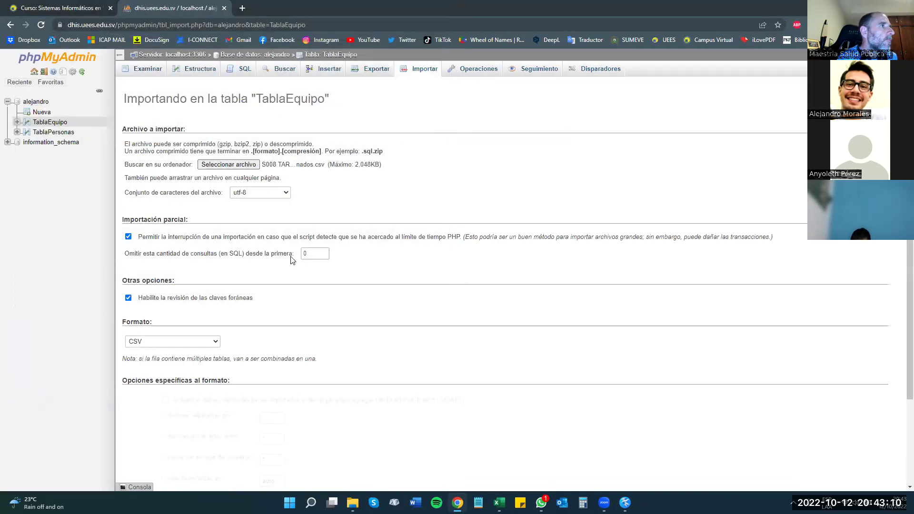
Step: Try to import the CSV file into TablaEquipo, skipping 1 query and using a semicolon as the column separator
{"action": "left_click", "coordinate": [324, 251]}
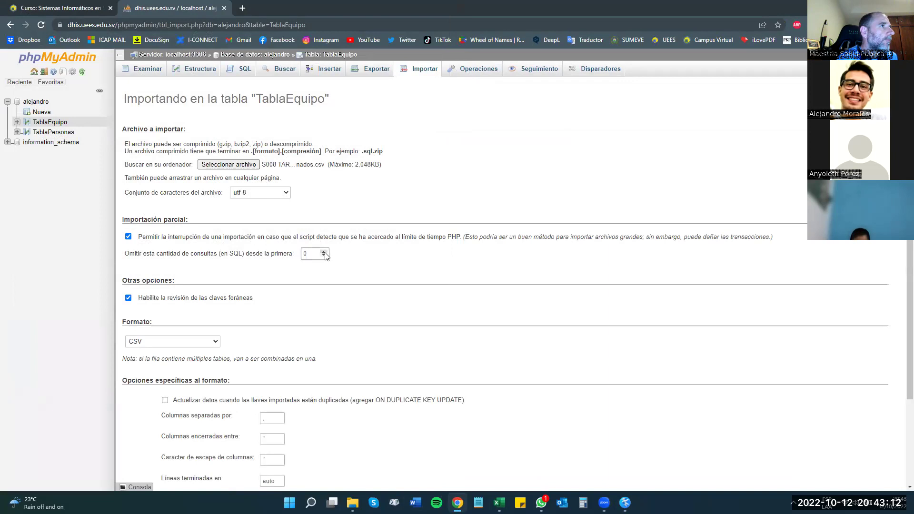
{"action": "scroll", "coordinate": [380, 272], "scroll_direction": "down", "scroll_amount": 2}
{"action": "double_click", "coordinate": [271, 309]}
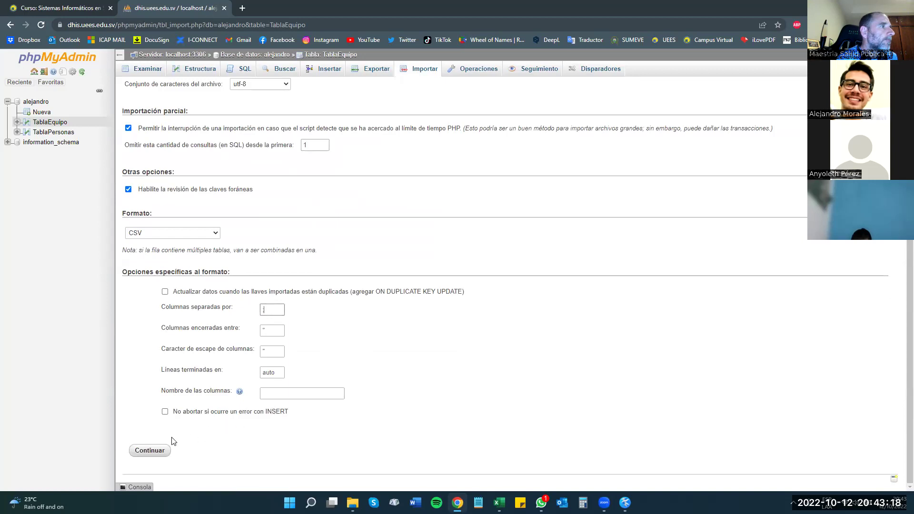
{"action": "left_click", "coordinate": [162, 451]}
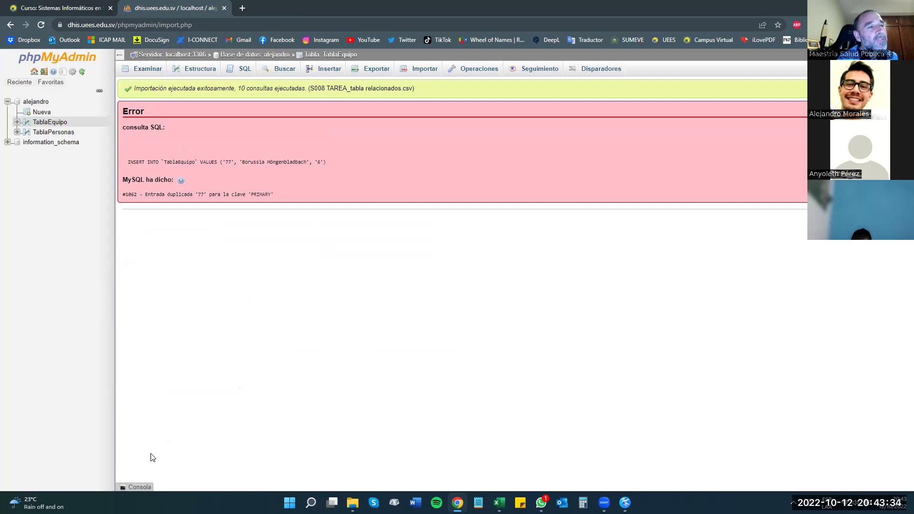
Step: Switch to Kate and set the identifier of SC Freiburg to 85 and that of Borussia Möngenbladbach to 45
{"action": "left_click", "coordinate": [625, 502]}
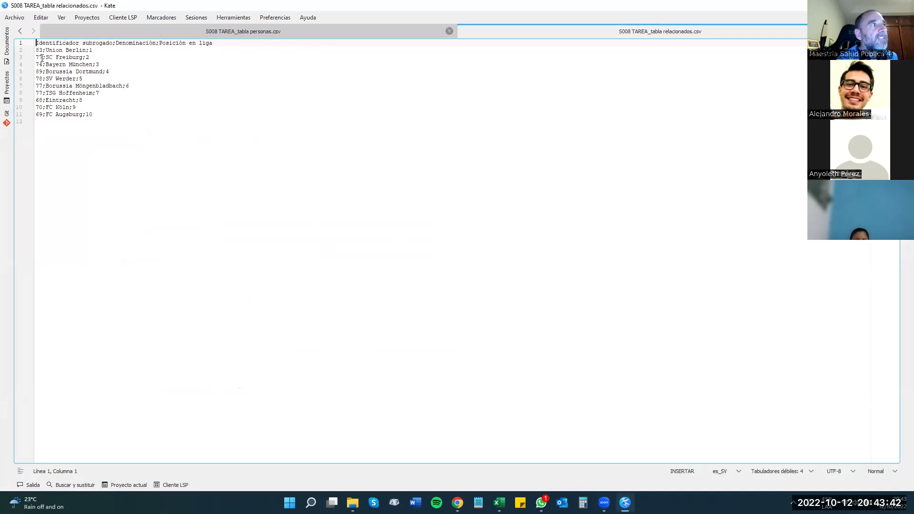
{"action": "left_click_drag", "start_coordinate": [42, 57], "coordinate": [35, 57]}
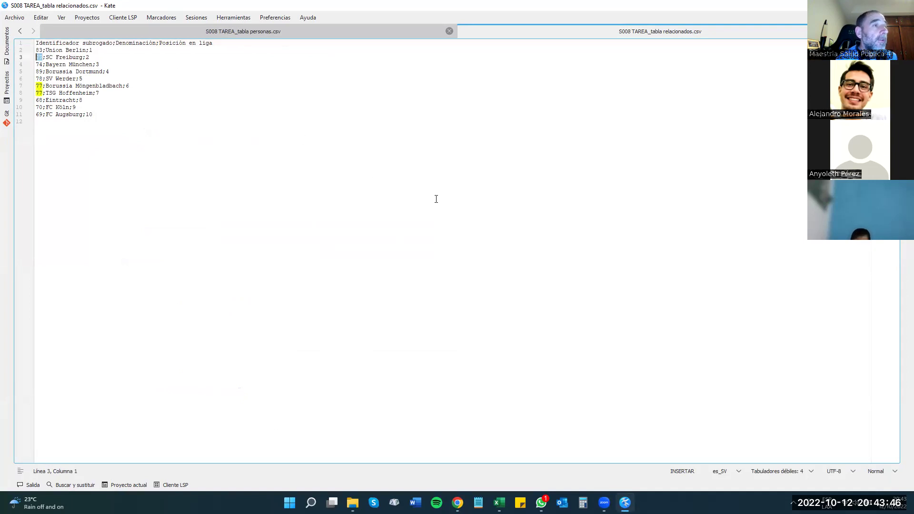
{"action": "type", "text": "858"}
{"action": "key", "text": "BackSpace"}
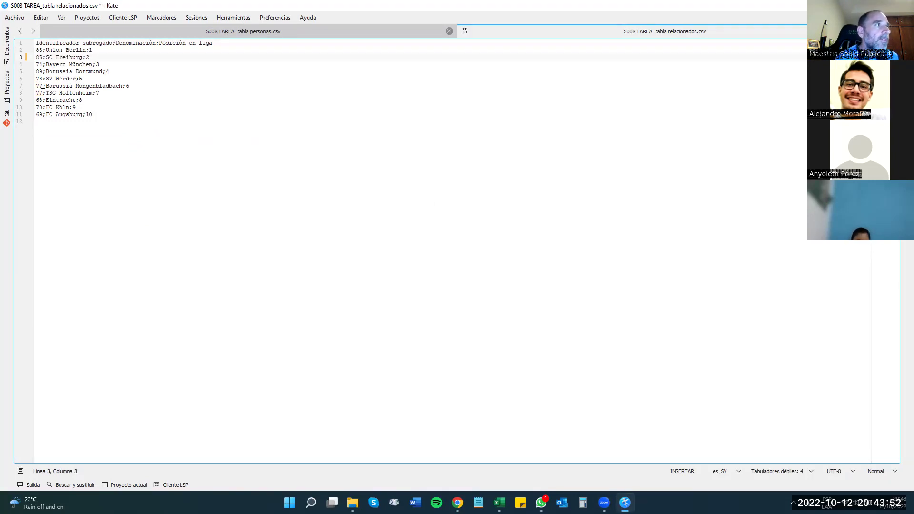
{"action": "left_click_drag", "start_coordinate": [42, 85], "coordinate": [29, 86]}
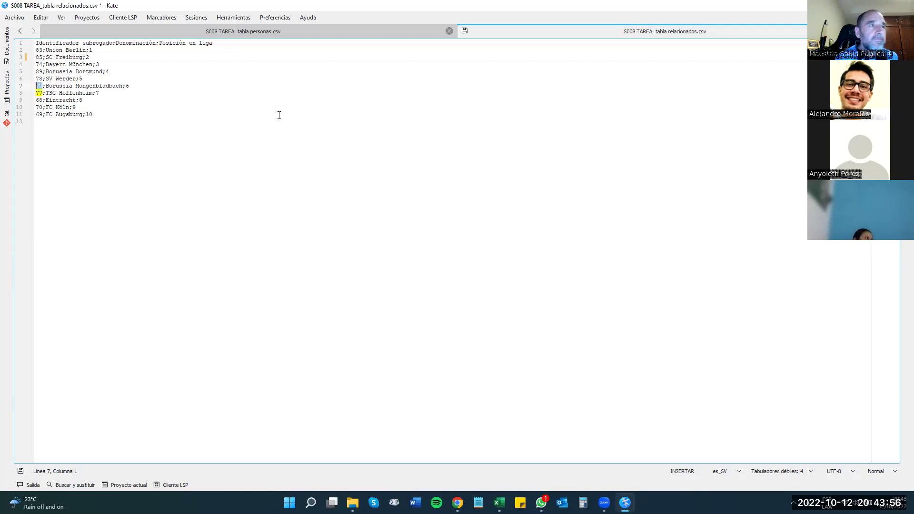
{"action": "type", "text": "45"}
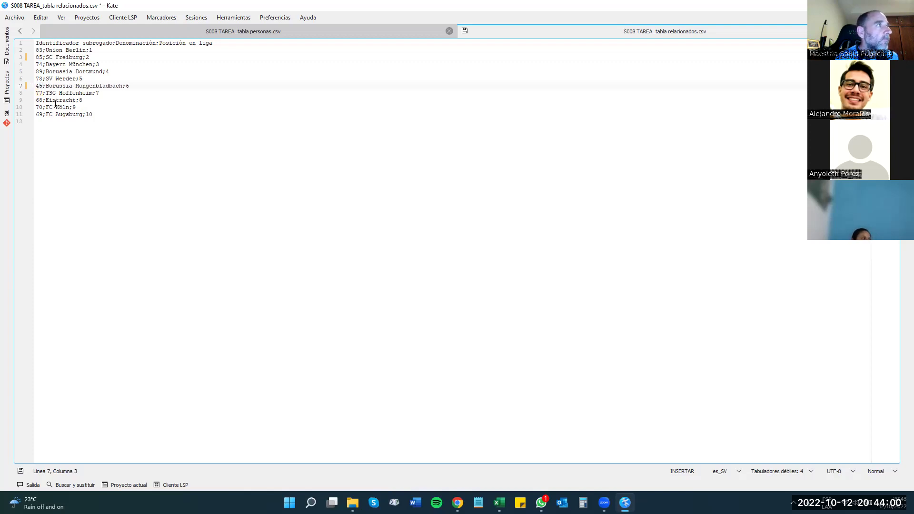
Step: Save the edited identifiers in S008 TAREA_tabla relacionados.csv
{"action": "left_click_drag", "start_coordinate": [42, 92], "coordinate": [29, 94]}
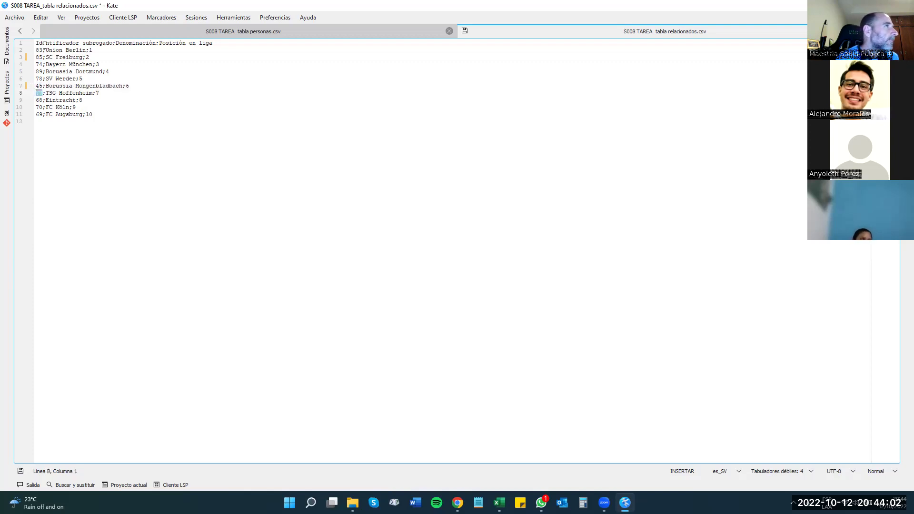
{"action": "left_click", "coordinate": [113, 110]}
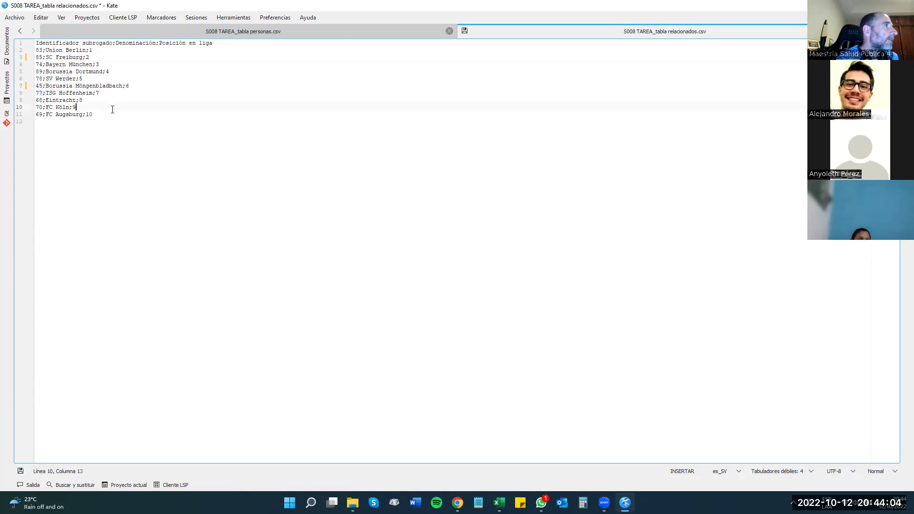
{"action": "left_click", "coordinate": [20, 20]}
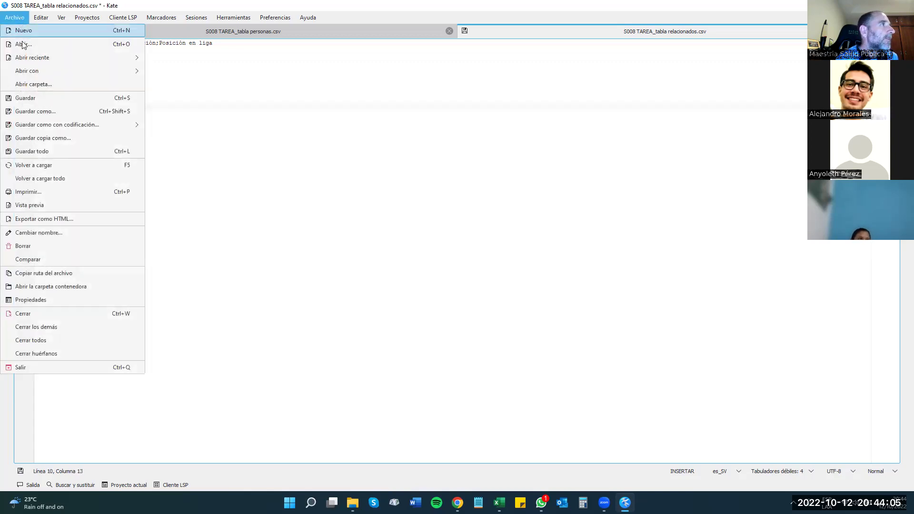
{"action": "left_click", "coordinate": [37, 101]}
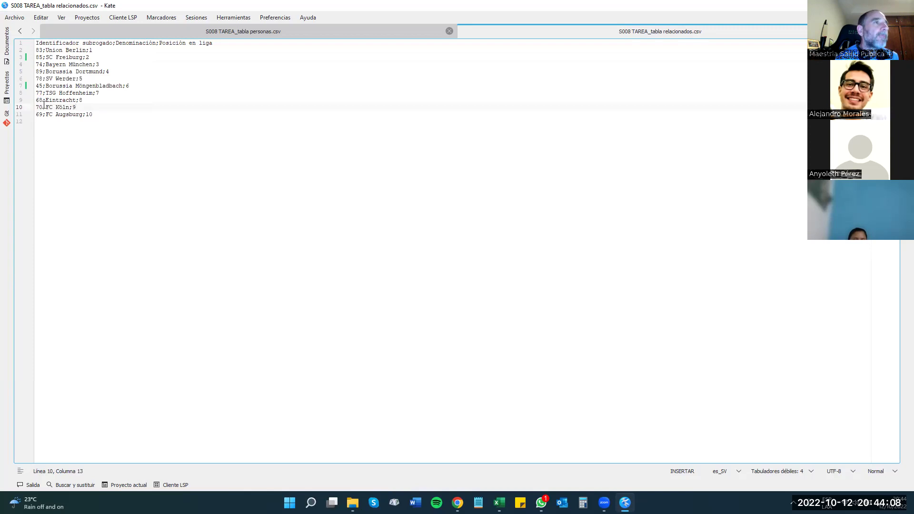
Step: Compare the team identifiers in the relacionados file with the Dato_relacionado values in S008 TAREA_tabla personas.csv
{"action": "left_click_drag", "start_coordinate": [43, 114], "coordinate": [36, 50]}
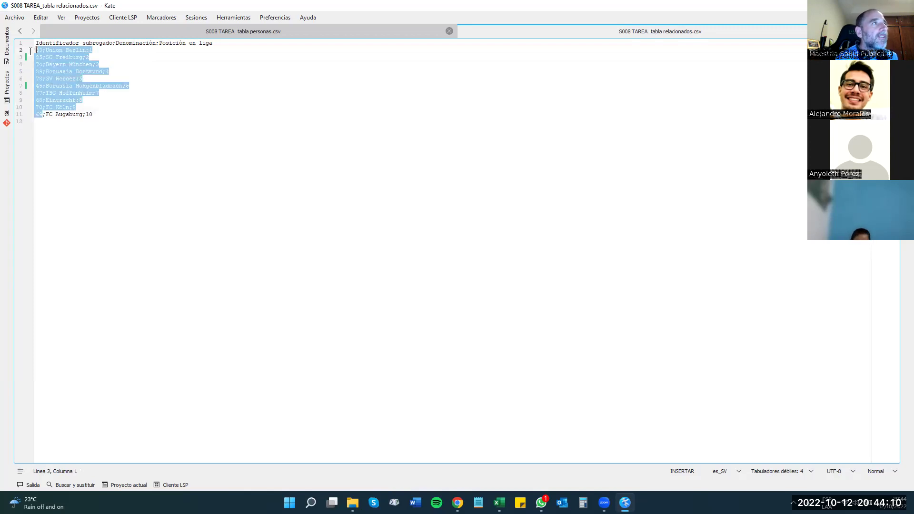
{"action": "left_click", "coordinate": [158, 58]}
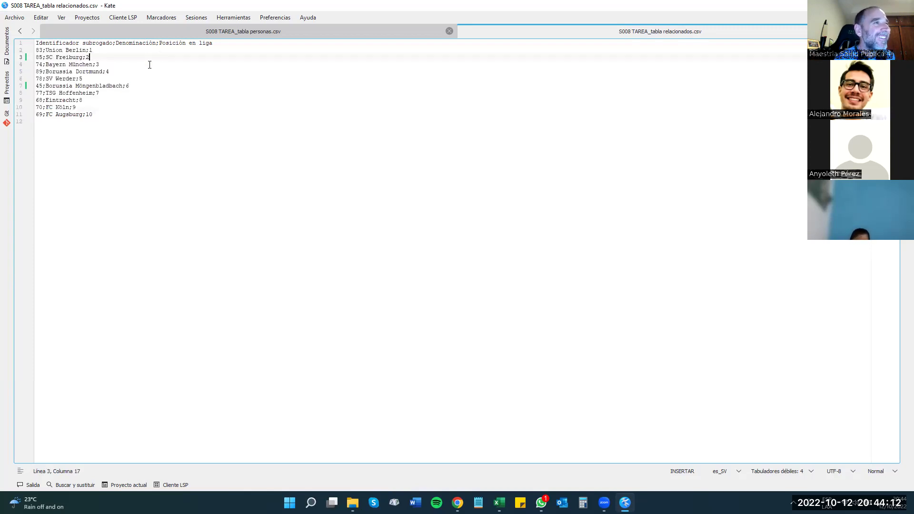
{"action": "left_click", "coordinate": [225, 33]}
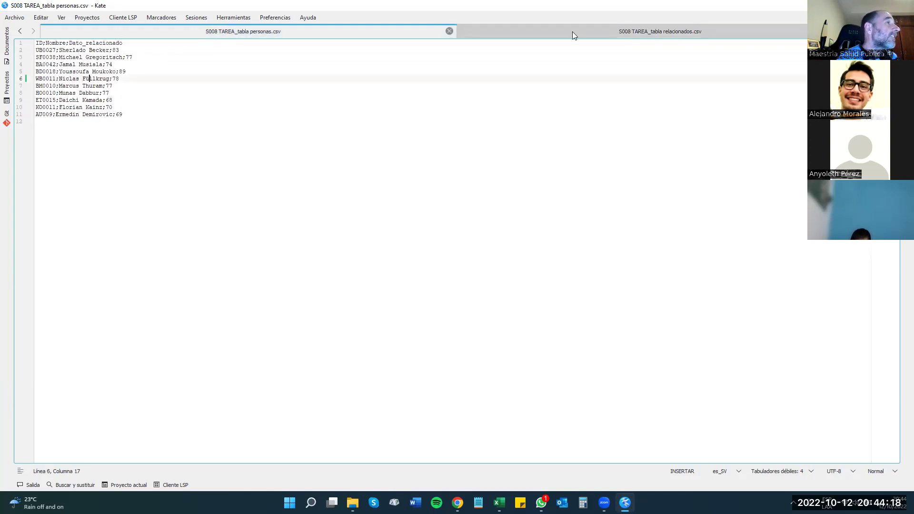
{"action": "left_click", "coordinate": [533, 33]}
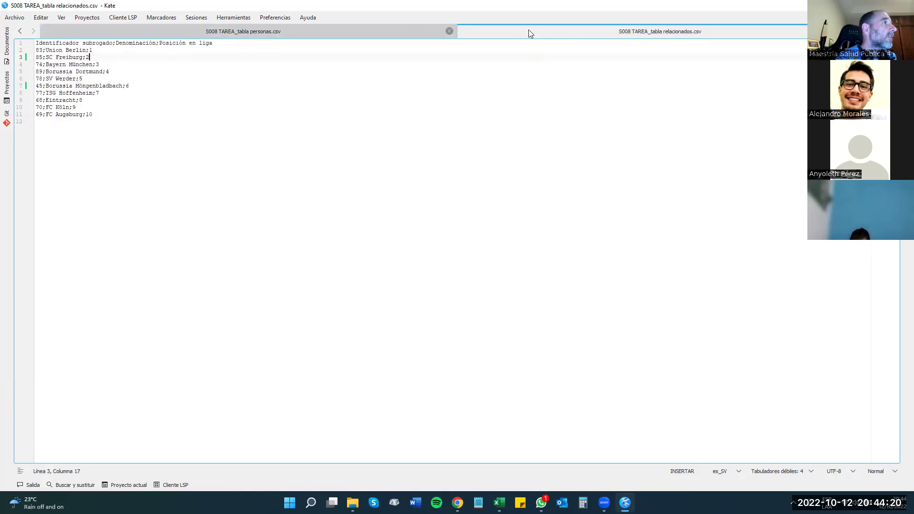
{"action": "left_click", "coordinate": [220, 32]}
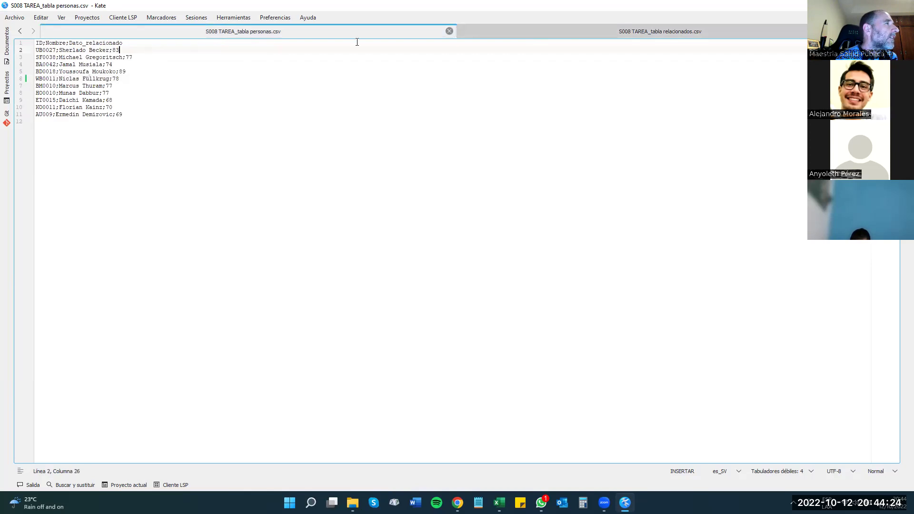
{"action": "left_click", "coordinate": [505, 35]}
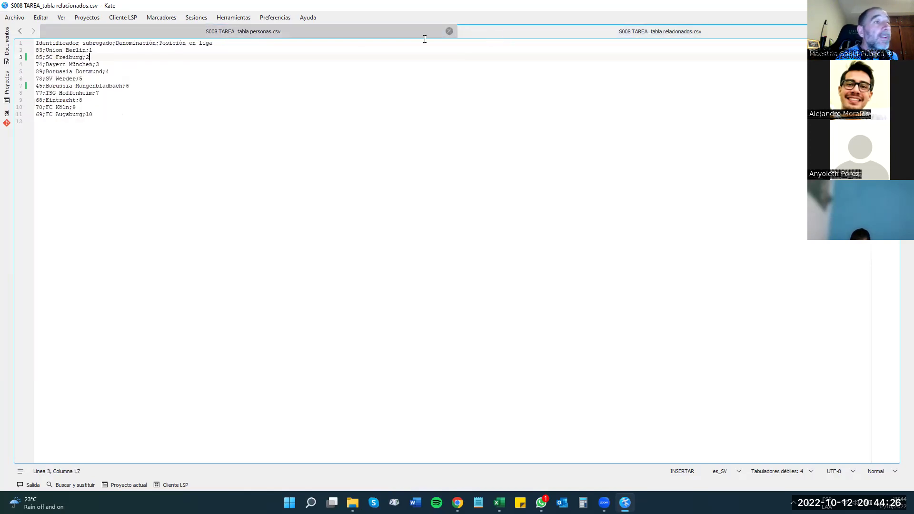
Step: Set the Dato_relacionado value on line 3 of S008 TAREA_tabla personas.csv to 85
{"action": "left_click", "coordinate": [245, 35]}
{"action": "left_click_drag", "start_coordinate": [133, 56], "coordinate": [127, 57]}
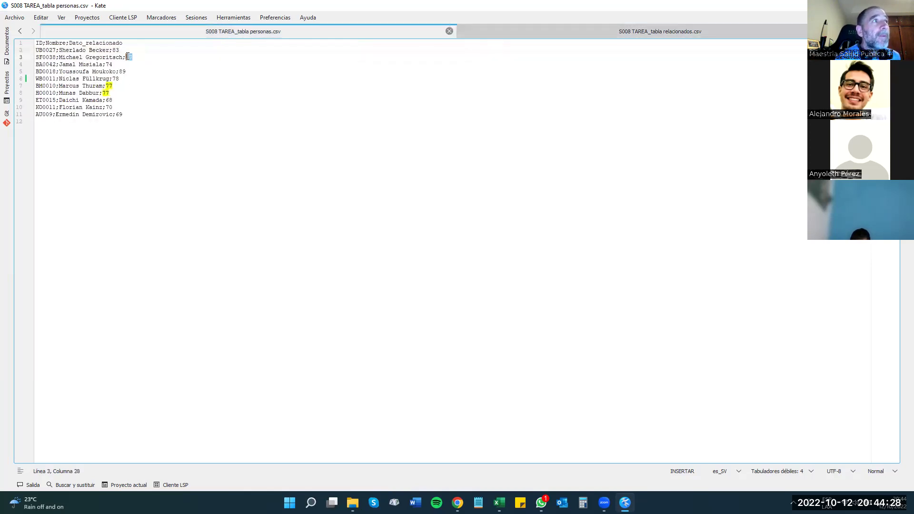
{"action": "type", "text": "85"}
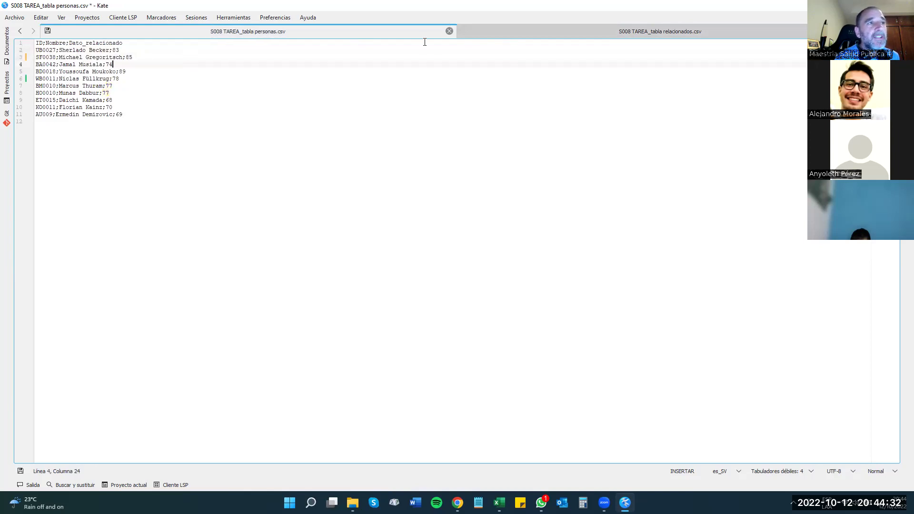
Step: Check the team identifiers in S008 TAREA_tabla relacionados.csv and set the Dato_relacionado value on line 7 of S008 TAREA_tabla personas.csv to 45
{"action": "left_click", "coordinate": [494, 33]}
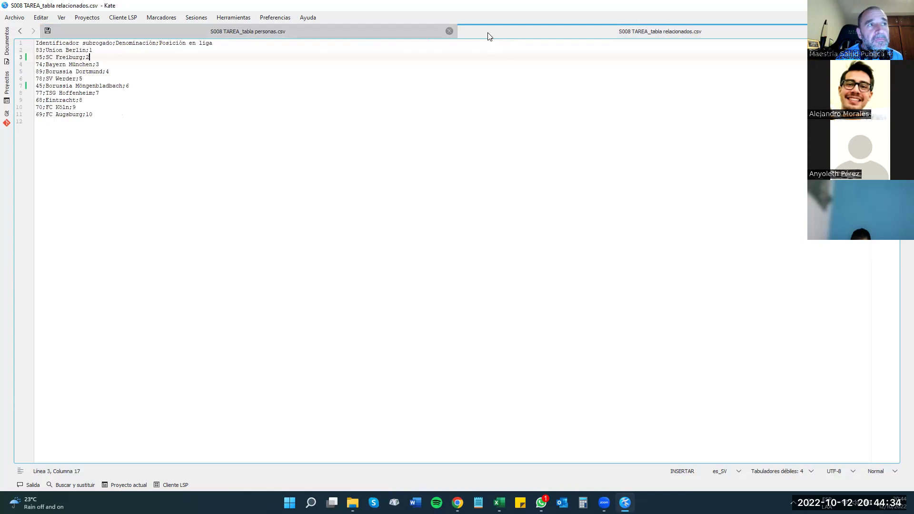
{"action": "left_click", "coordinate": [139, 30]}
{"action": "left_click", "coordinate": [131, 73]}
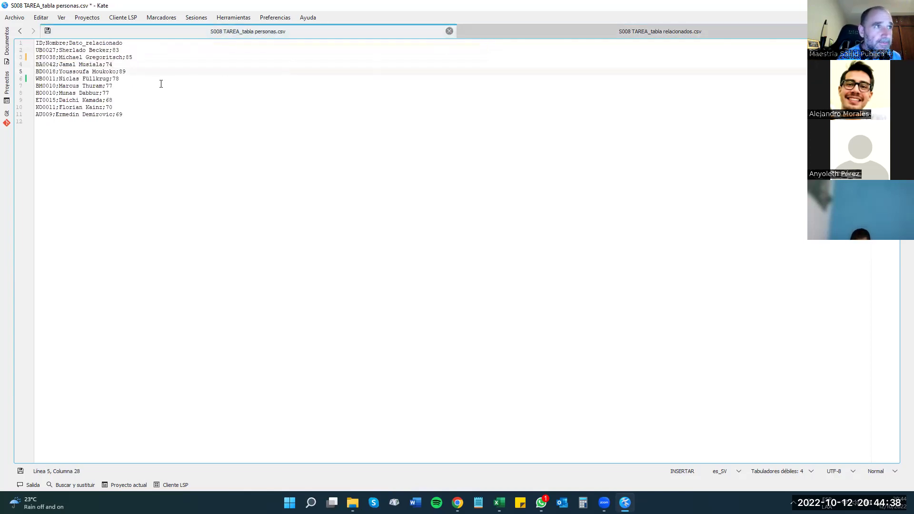
{"action": "left_click", "coordinate": [581, 31]}
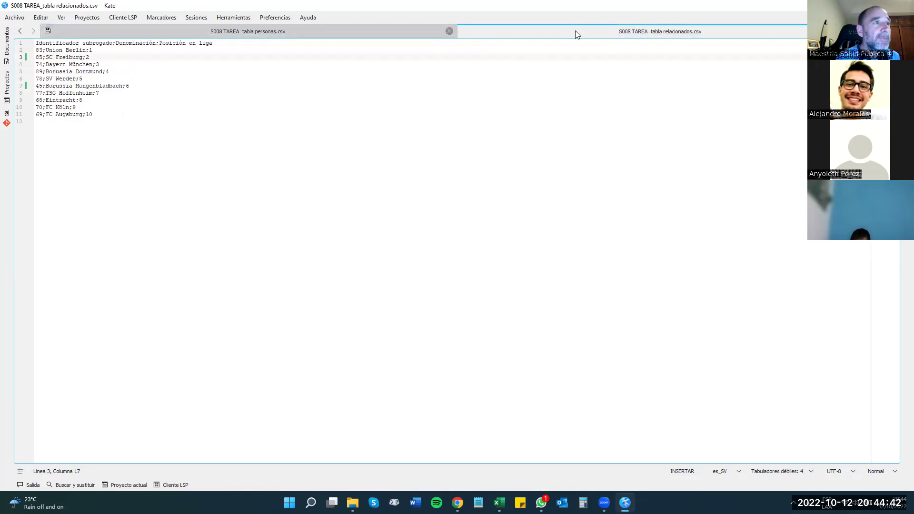
{"action": "left_click", "coordinate": [310, 31]}
{"action": "left_click", "coordinate": [242, 88]}
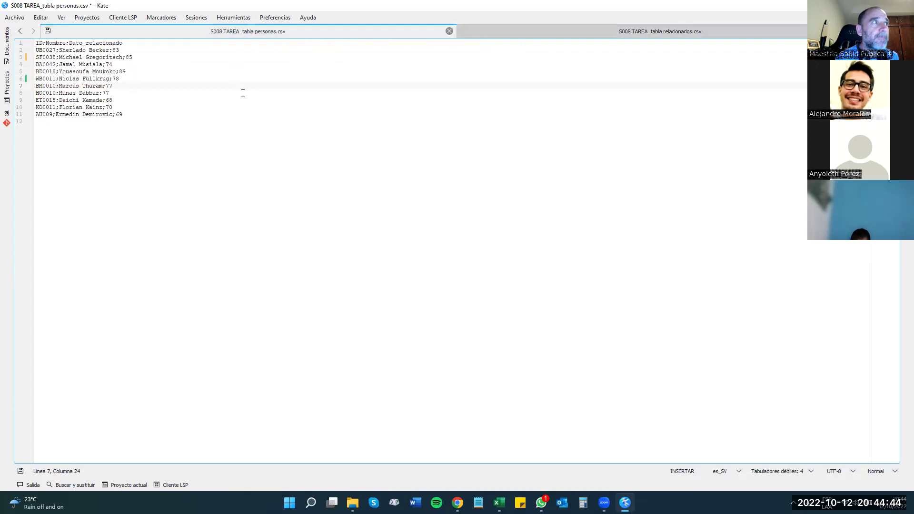
{"action": "key", "text": "BackSpace"}
{"action": "key", "text": "BackSpace"}
{"action": "type", "text": "4"}
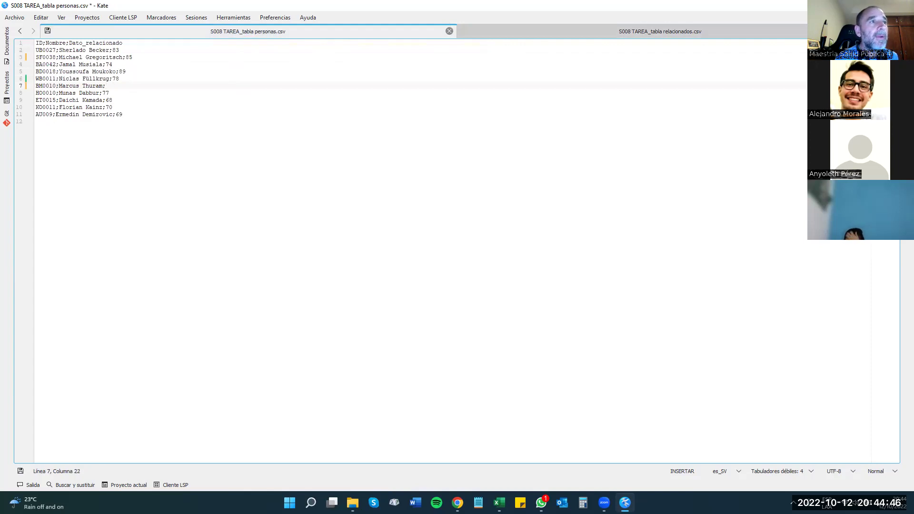
{"action": "type", "text": "5"}
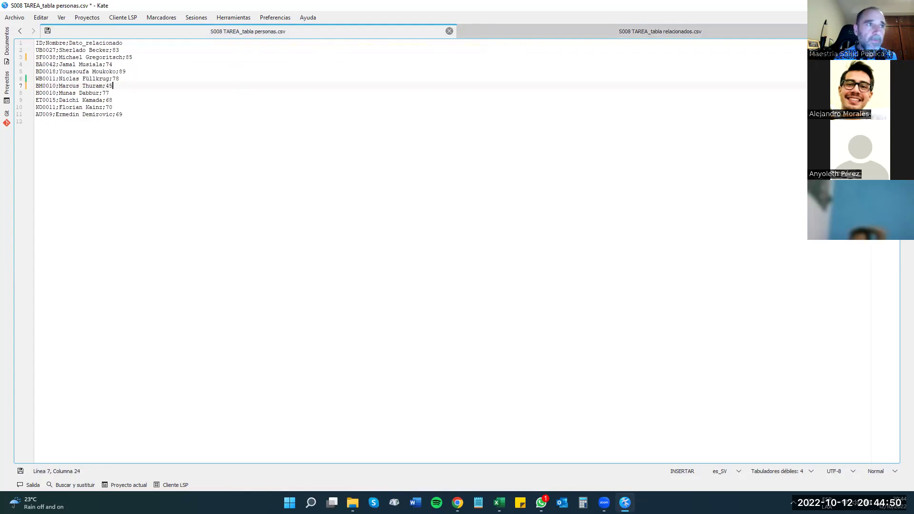
Step: Review the relacionados file once more and save the edited S008 TAREA_tabla personas.csv
{"action": "left_click", "coordinate": [555, 31]}
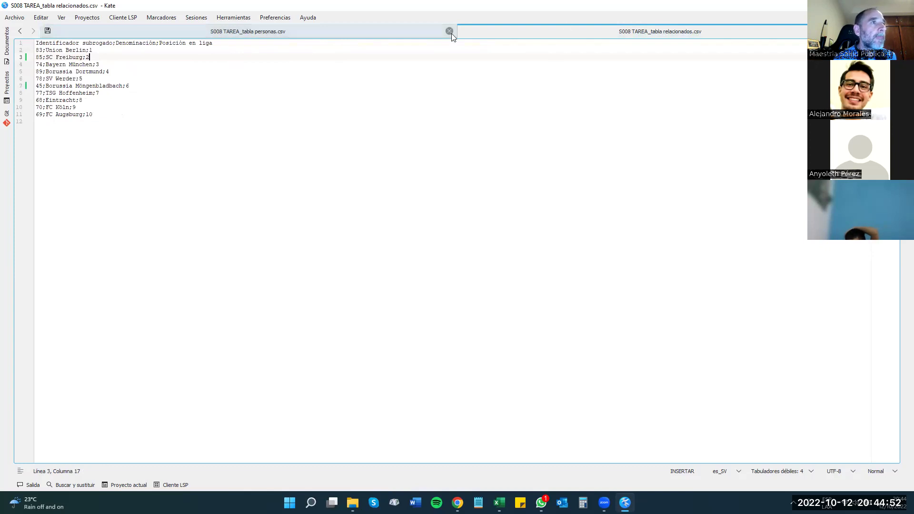
{"action": "left_click", "coordinate": [22, 30]}
{"action": "left_click", "coordinate": [14, 17]}
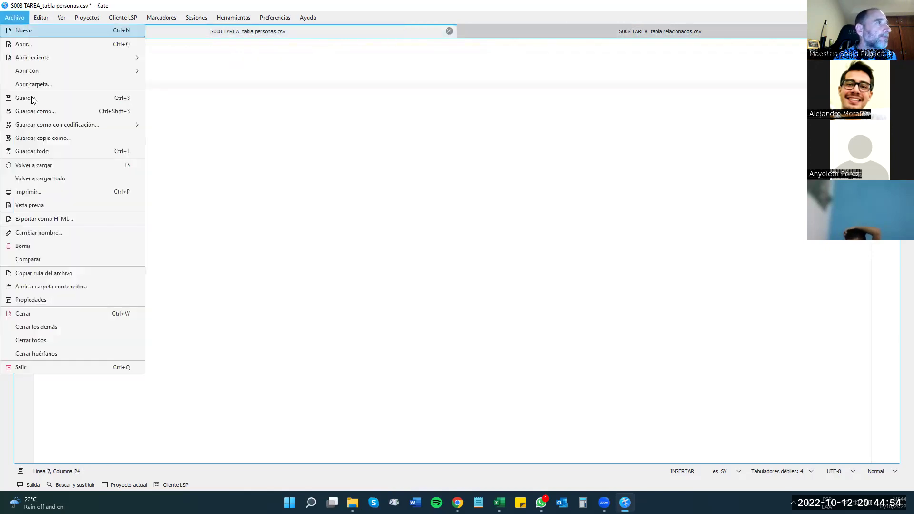
{"action": "left_click", "coordinate": [26, 98]}
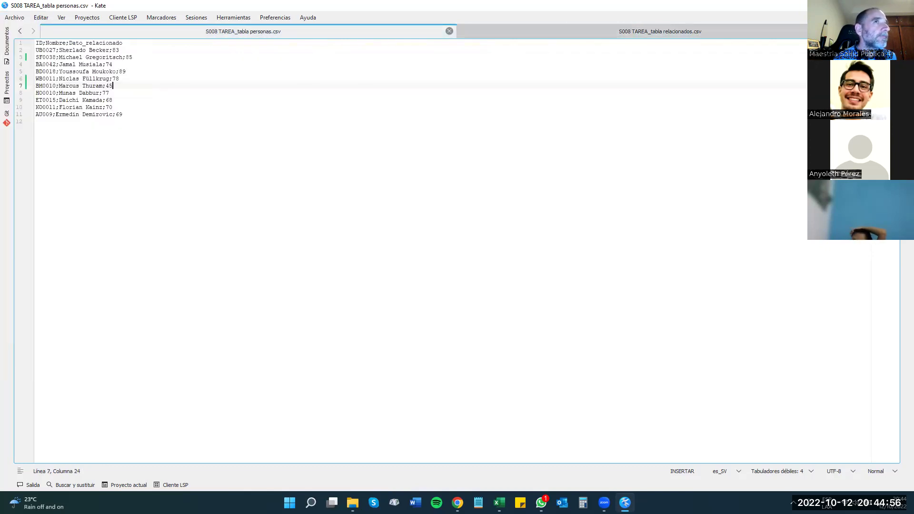
Step: Switch to phpMyAdmin and choose S008 TAREA_tabla relacionados as the file to import into TablaEquipo
{"action": "left_click", "coordinate": [849, 5]}
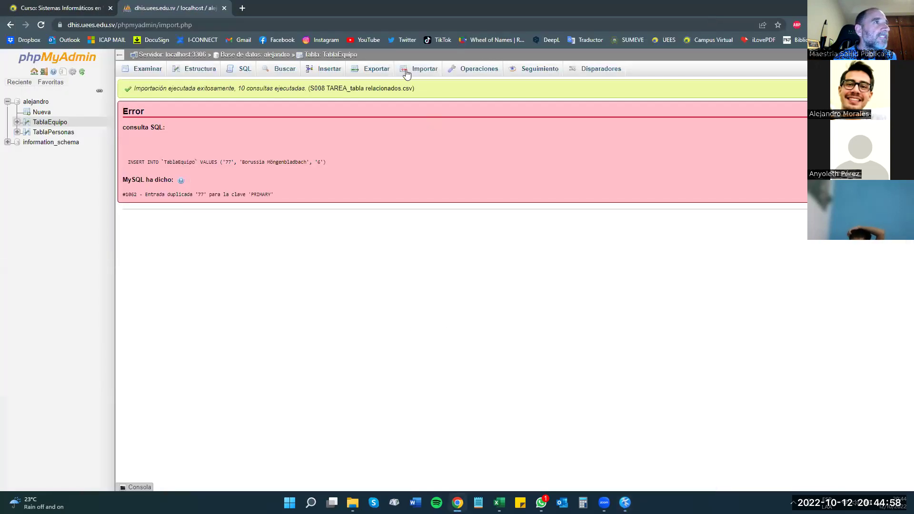
{"action": "left_click", "coordinate": [425, 69]}
{"action": "left_click", "coordinate": [233, 165]}
{"action": "left_click_drag", "start_coordinate": [457, 89], "coordinate": [461, 293]}
{"action": "left_click", "coordinate": [179, 259]}
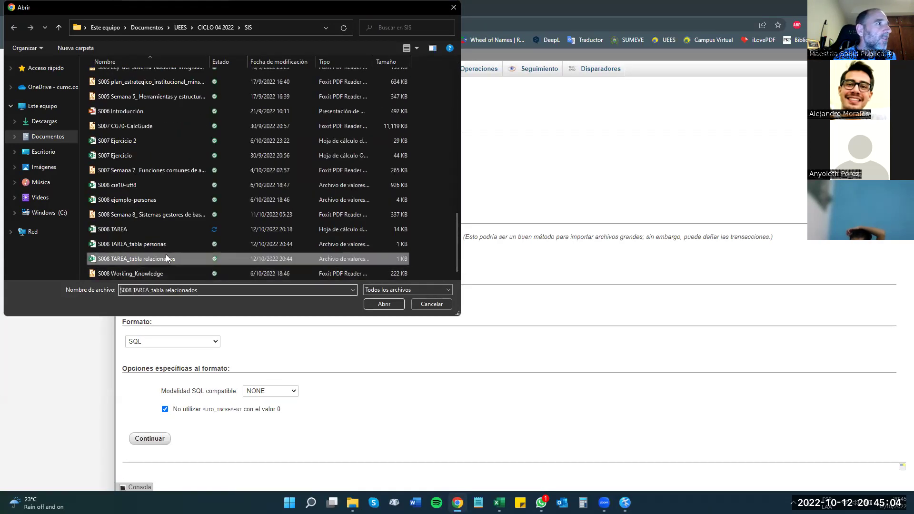
{"action": "left_click", "coordinate": [381, 304]}
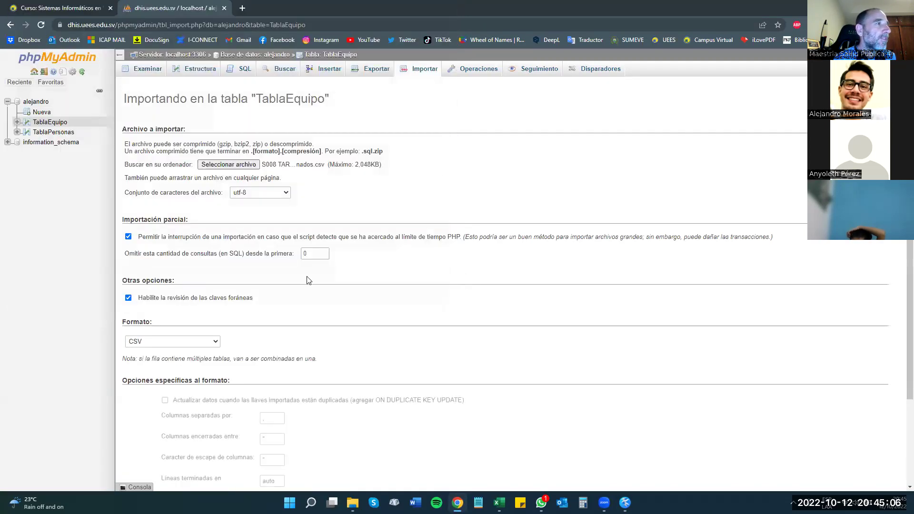
Step: Try to import the CSV into TablaEquipo, skipping the first row and using a semicolon as column separator
{"action": "left_click", "coordinate": [324, 253]}
{"action": "scroll", "coordinate": [395, 328], "scroll_direction": "down", "scroll_amount": 2}
{"action": "left_click", "coordinate": [225, 316]}
{"action": "type", "text": ";"}
{"action": "left_click", "coordinate": [143, 452]}
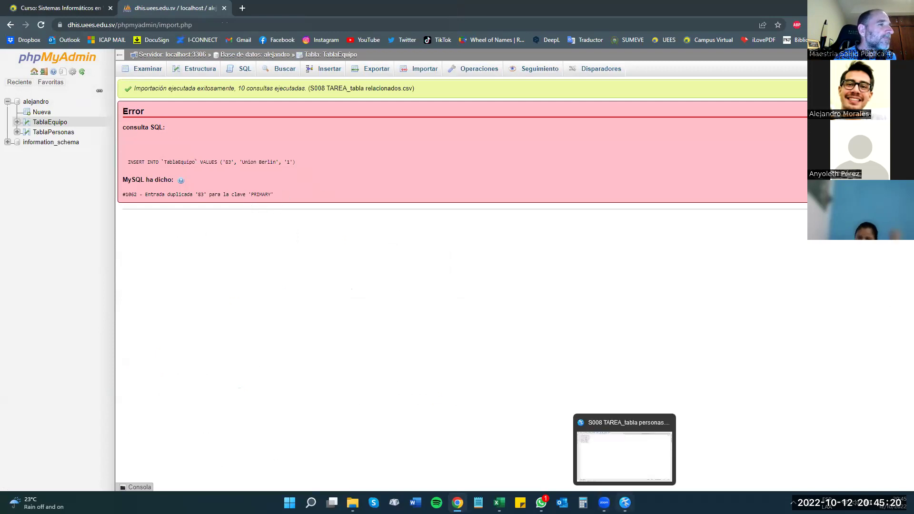
Step: Switch to Kate, recheck the identifiers in S008 TAREA_tabla relacionados.csv and save that file again
{"action": "left_click", "coordinate": [624, 503]}
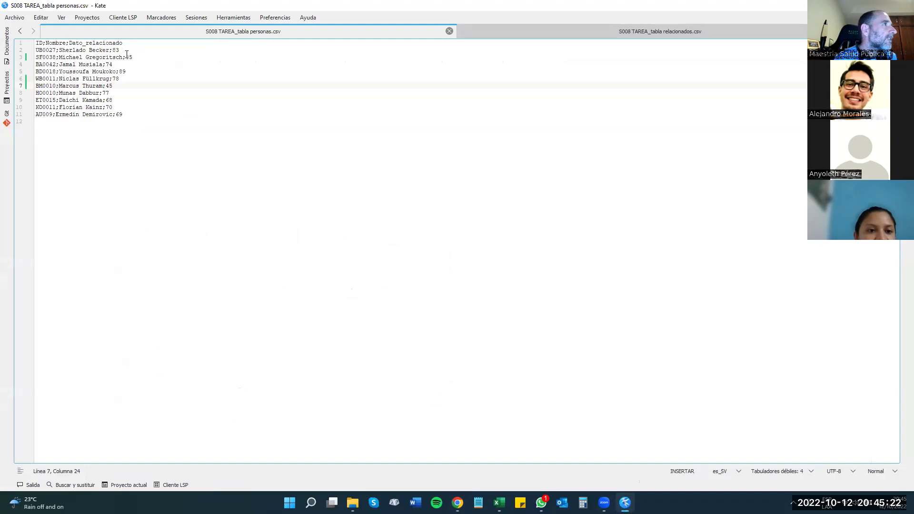
{"action": "left_click", "coordinate": [512, 33]}
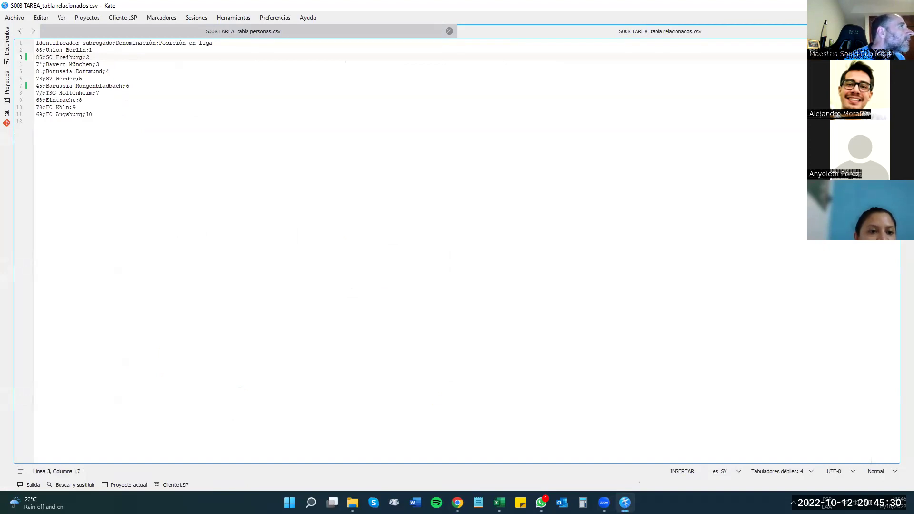
{"action": "left_click", "coordinate": [40, 50]}
{"action": "key", "text": "alt+a"}
{"action": "left_click", "coordinate": [40, 98]}
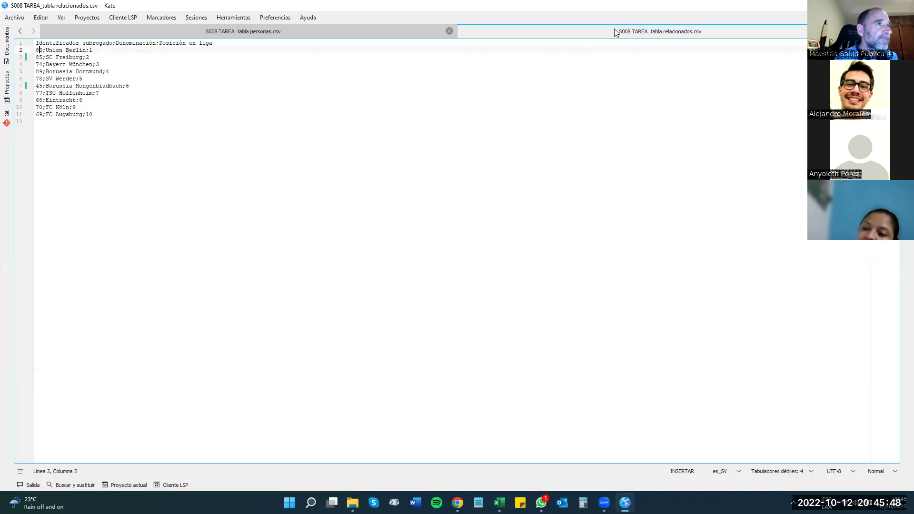
Step: Return to phpMyAdmin and select S008 TAREA_tabla relacionados again for importing into TablaEquipo
{"action": "key", "text": "alt+Tab"}
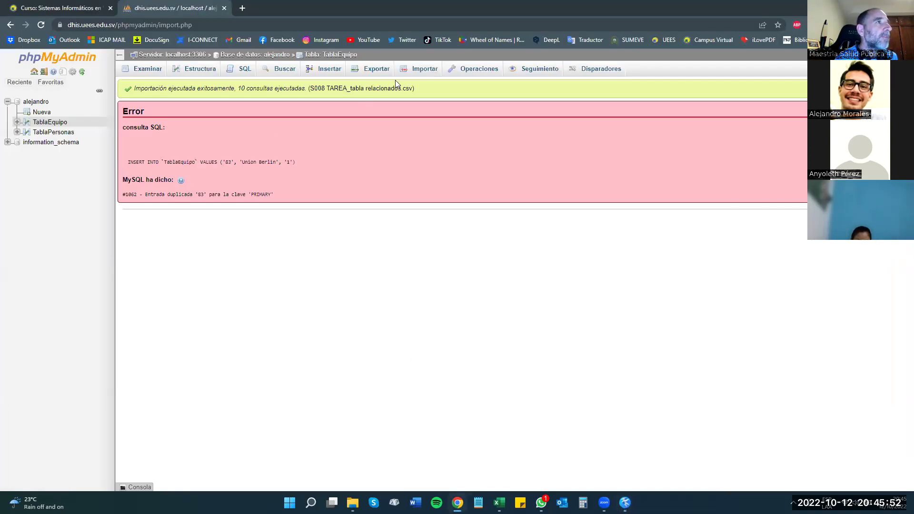
{"action": "left_click", "coordinate": [415, 71]}
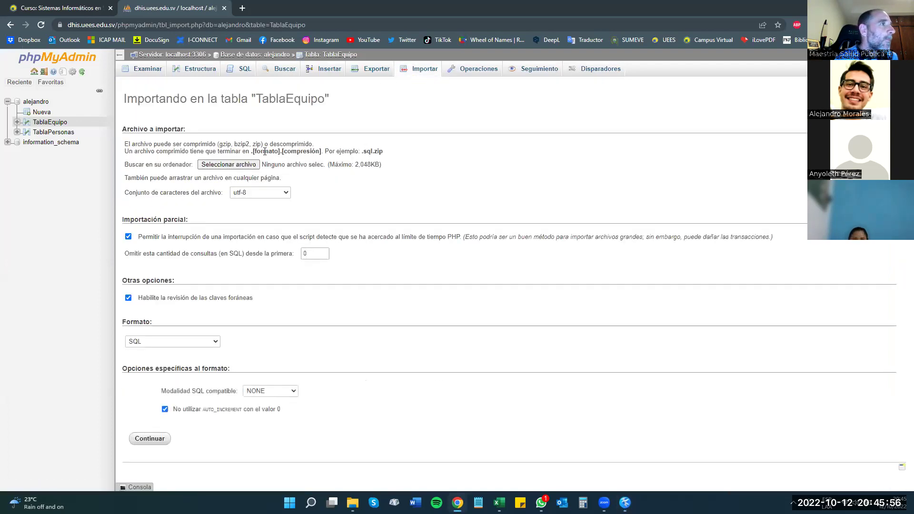
{"action": "left_click", "coordinate": [234, 166]}
{"action": "left_click_drag", "start_coordinate": [456, 101], "coordinate": [456, 281]}
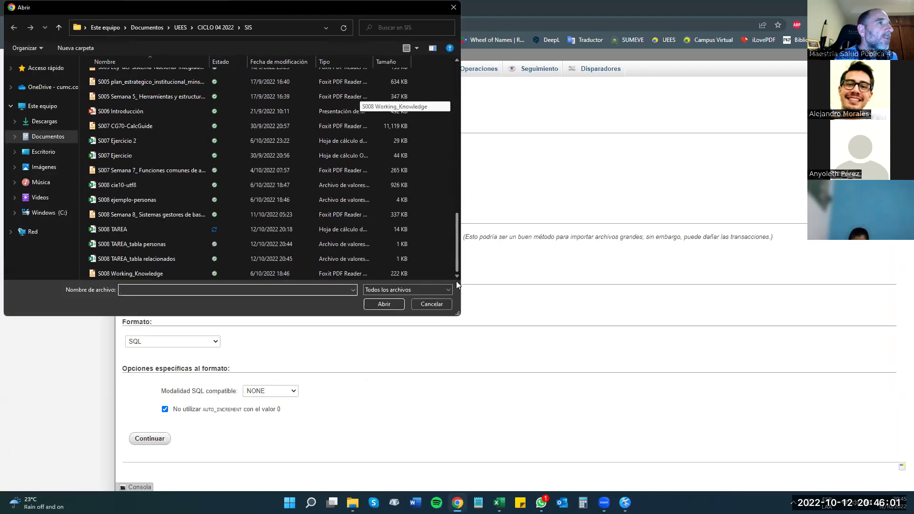
{"action": "left_click", "coordinate": [148, 257]}
{"action": "left_click", "coordinate": [390, 305]}
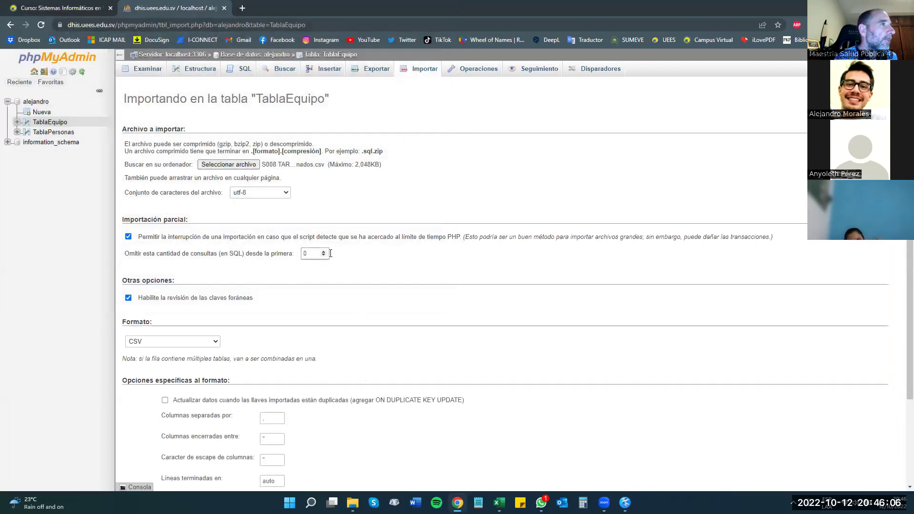
Step: Import the CSV into TablaEquipo, skipping 1 row, with semicolon-separated columns and the option not to abort on INSERT errors
{"action": "scroll", "coordinate": [280, 295], "scroll_direction": "down", "scroll_amount": 3}
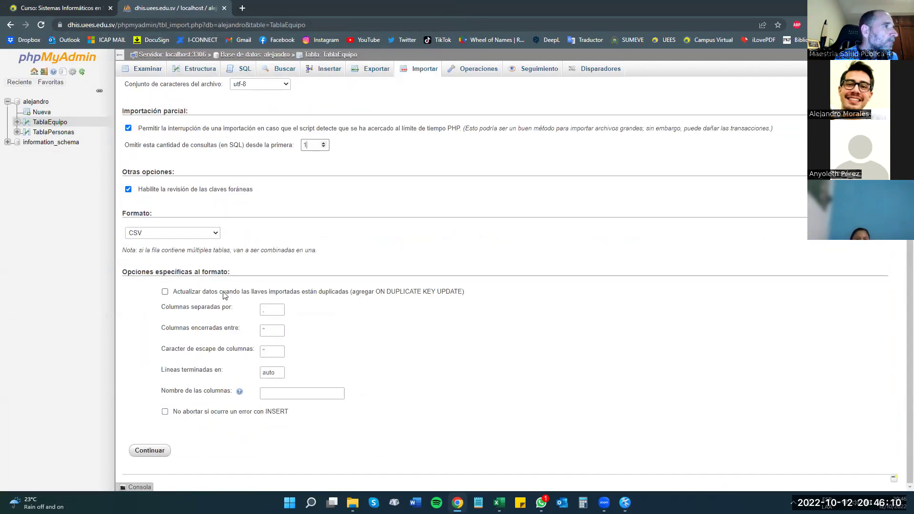
{"action": "left_click", "coordinate": [281, 313]}
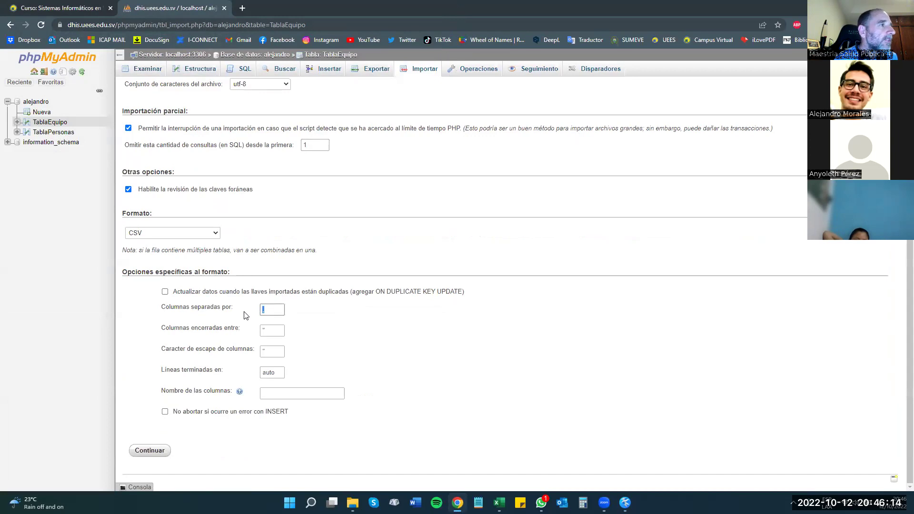
{"action": "left_click", "coordinate": [246, 414]}
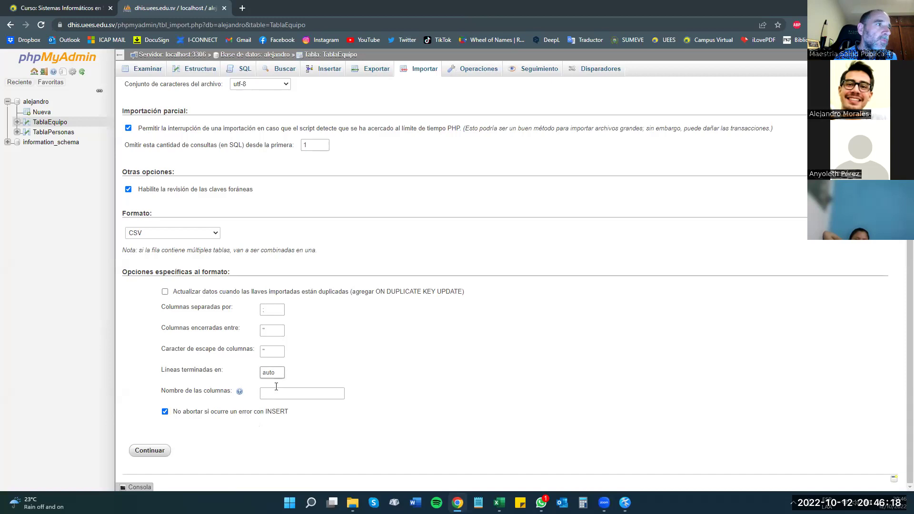
{"action": "left_click", "coordinate": [161, 452]}
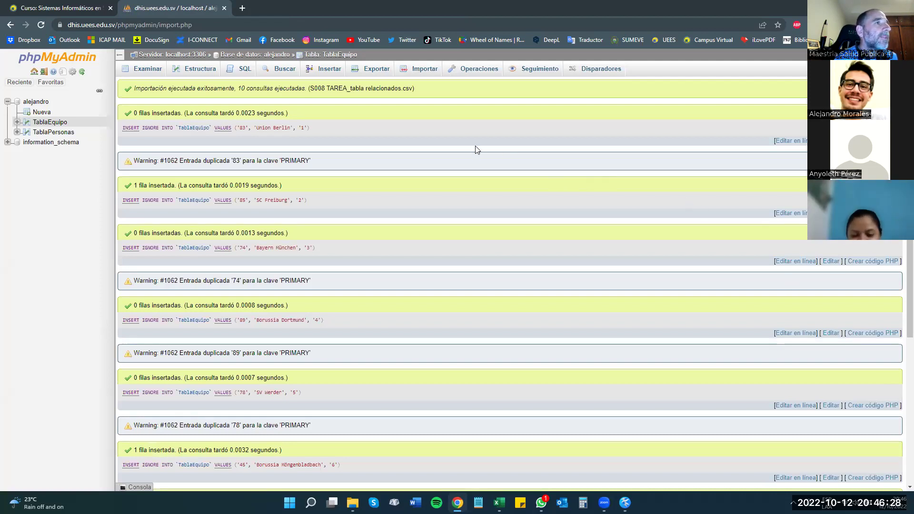
Step: Open the import form for TablaPersonas and try to choose S008 TAREA_tabla personas as its file
{"action": "left_click", "coordinate": [57, 134]}
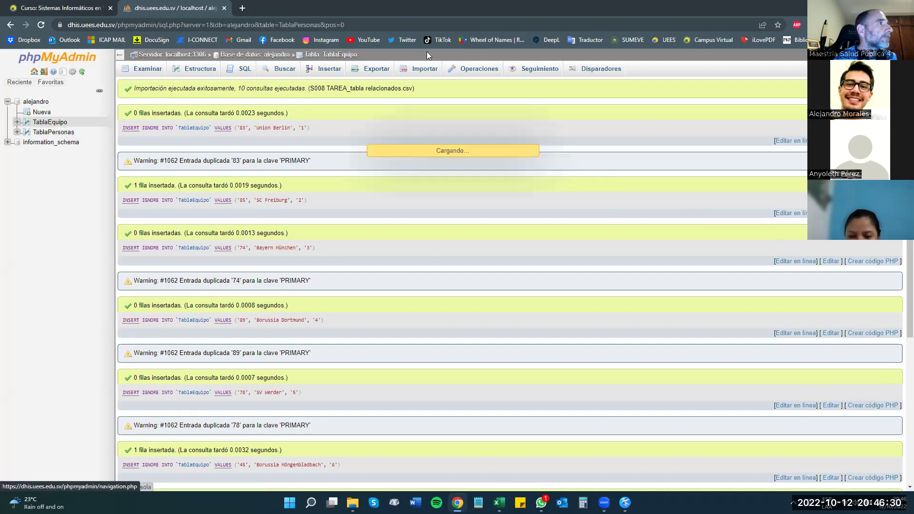
{"action": "left_click", "coordinate": [425, 69]}
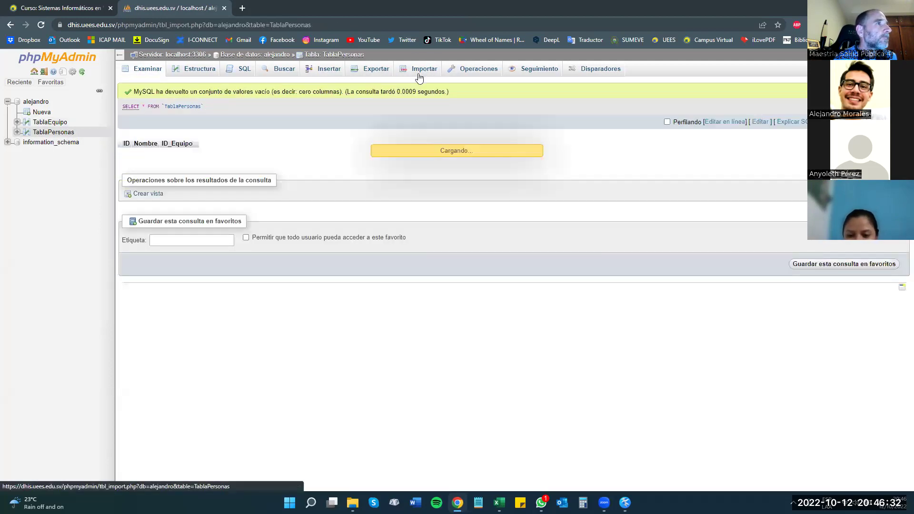
{"action": "left_click", "coordinate": [251, 164]}
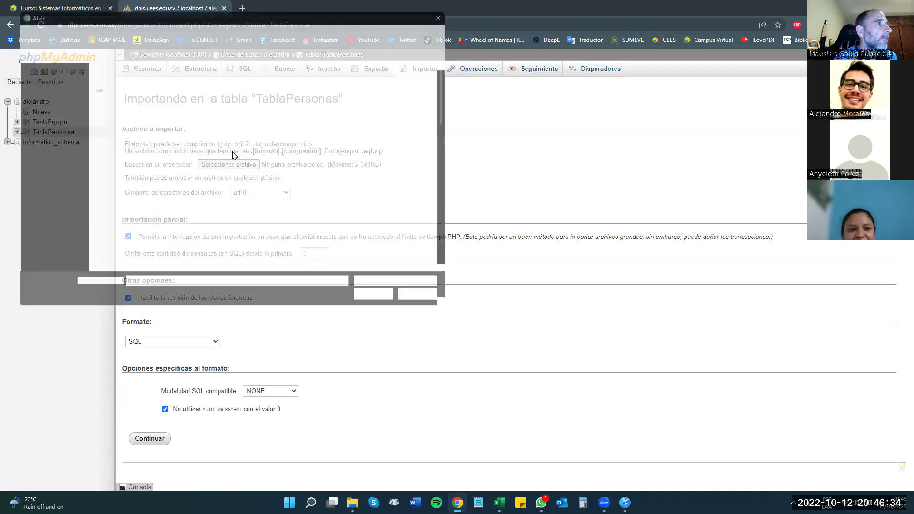
{"action": "scroll", "coordinate": [448, 257], "scroll_direction": "down", "scroll_amount": 10}
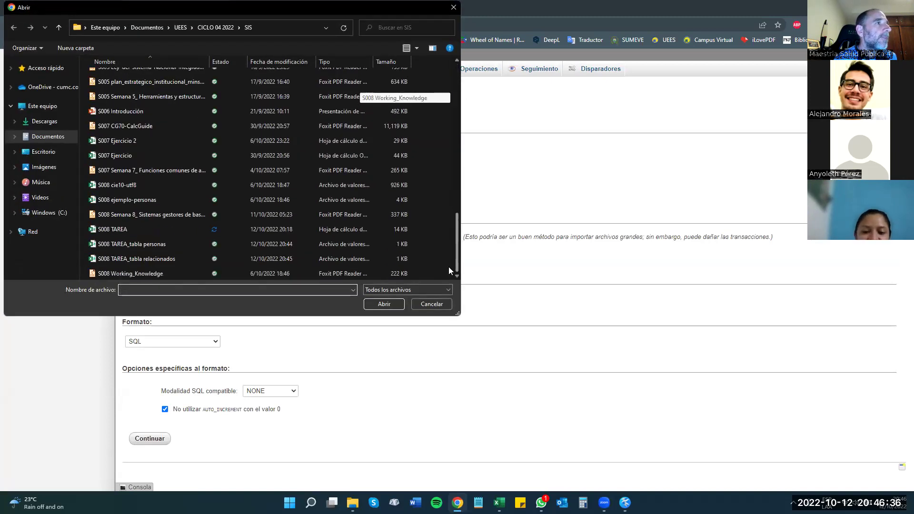
{"action": "left_click", "coordinate": [175, 242]}
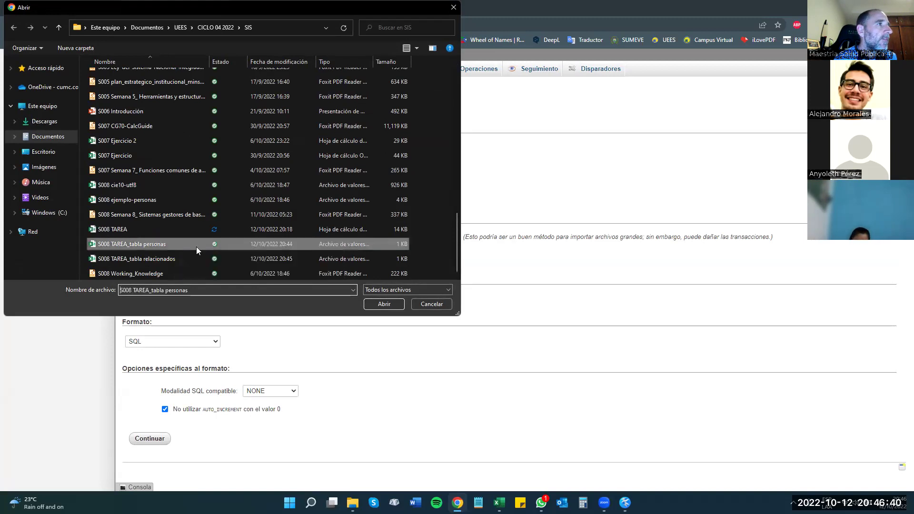
{"action": "left_click", "coordinate": [383, 304]}
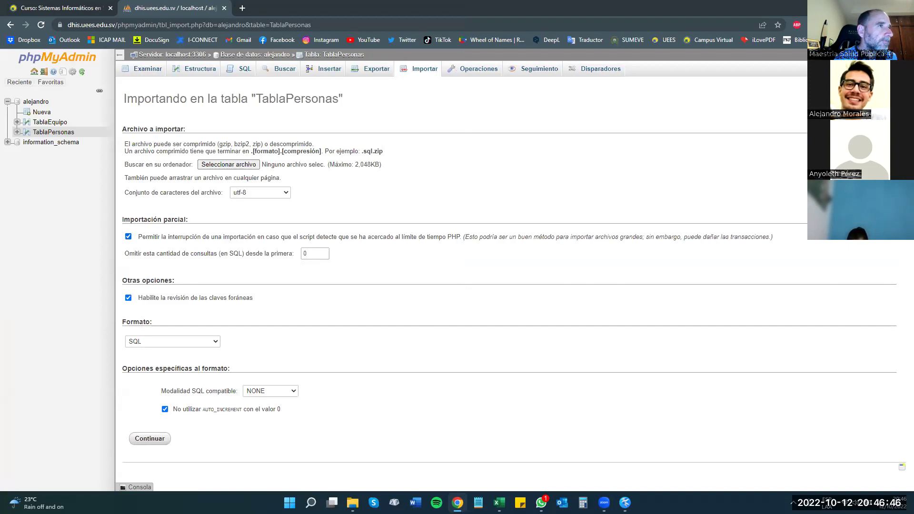
Step: Switch to Kate, change the related identifier of row KO0011 in S008 TAREA_tabla personas.csv to 99 and save the file
{"action": "left_click", "coordinate": [625, 502]}
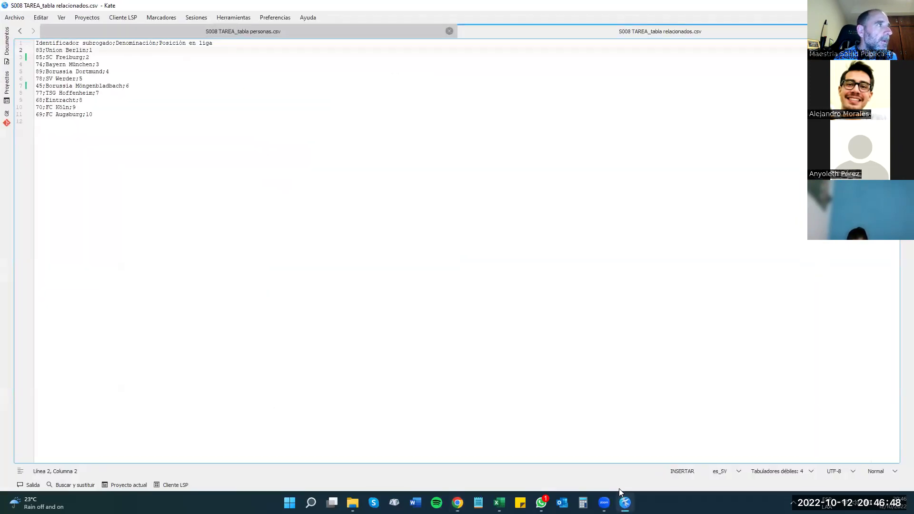
{"action": "left_click", "coordinate": [311, 31]}
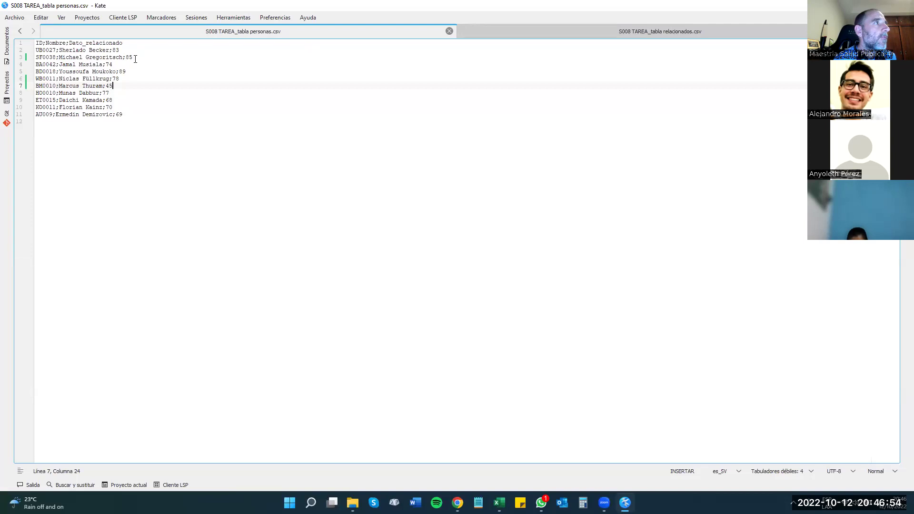
{"action": "left_click", "coordinate": [116, 107]}
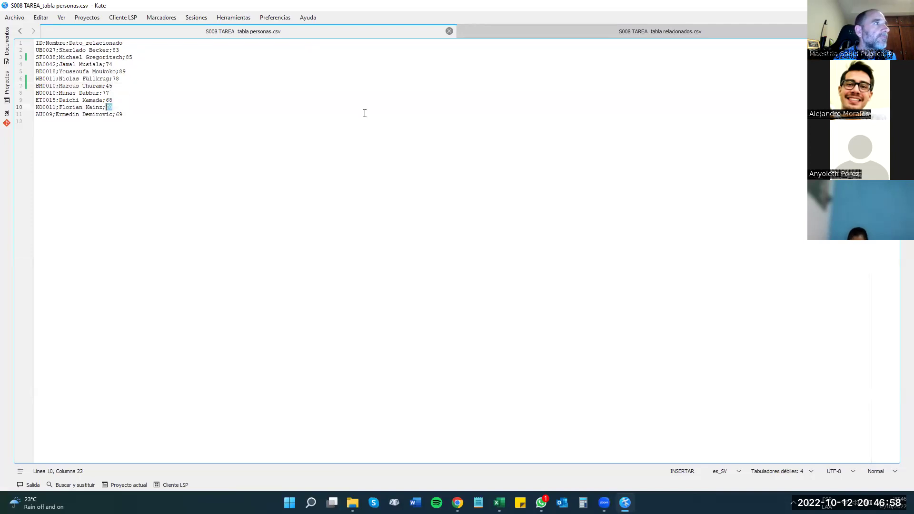
{"action": "type", "text": "99"}
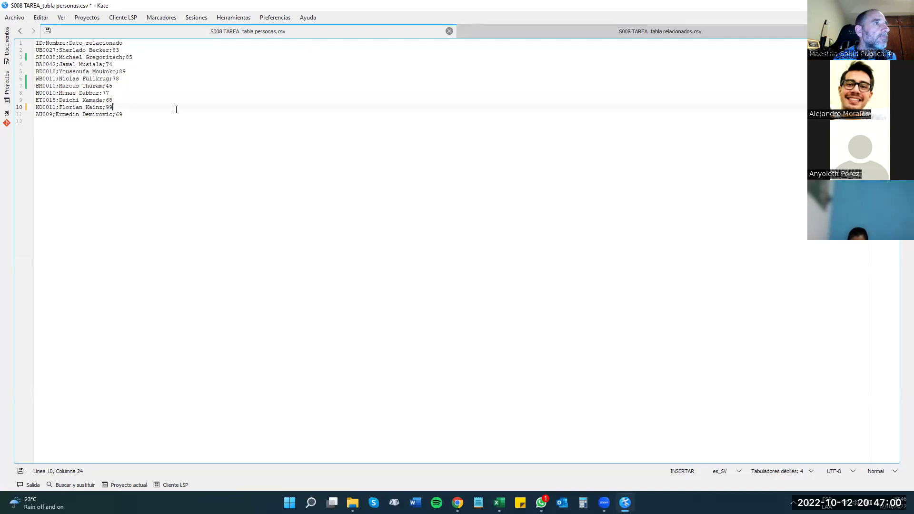
{"action": "left_click", "coordinate": [14, 17]}
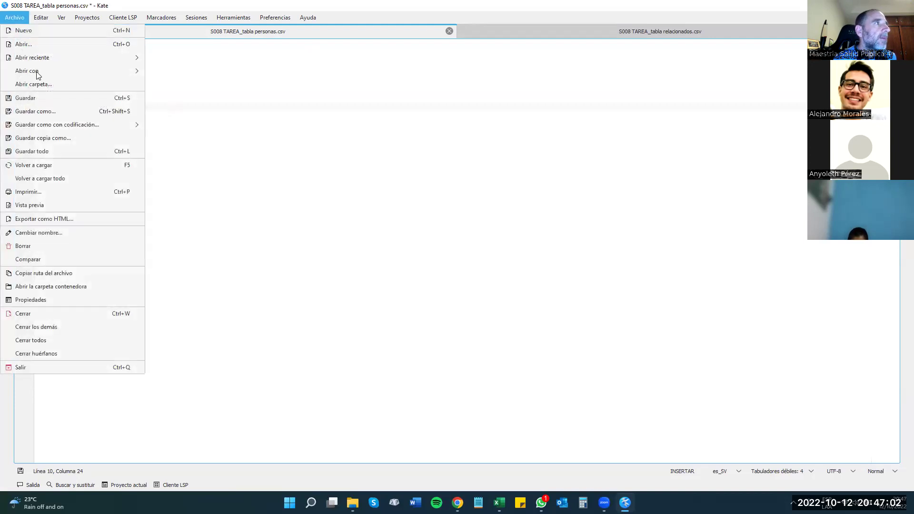
{"action": "left_click", "coordinate": [48, 98]}
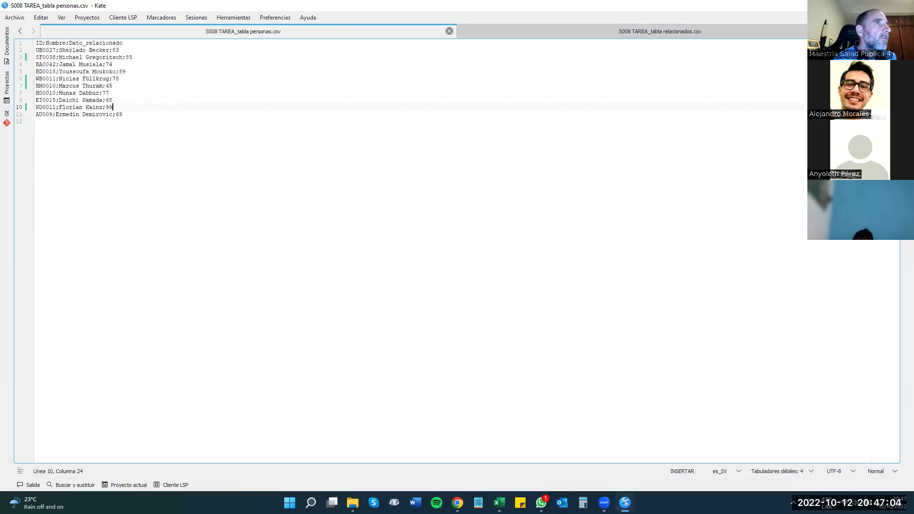
Step: Return to phpMyAdmin and try to import S008 TAREA_tabla personas into TablaPersonas, skipping 1 row, with semicolon-separated columns
{"action": "key", "text": "alt+Tab"}
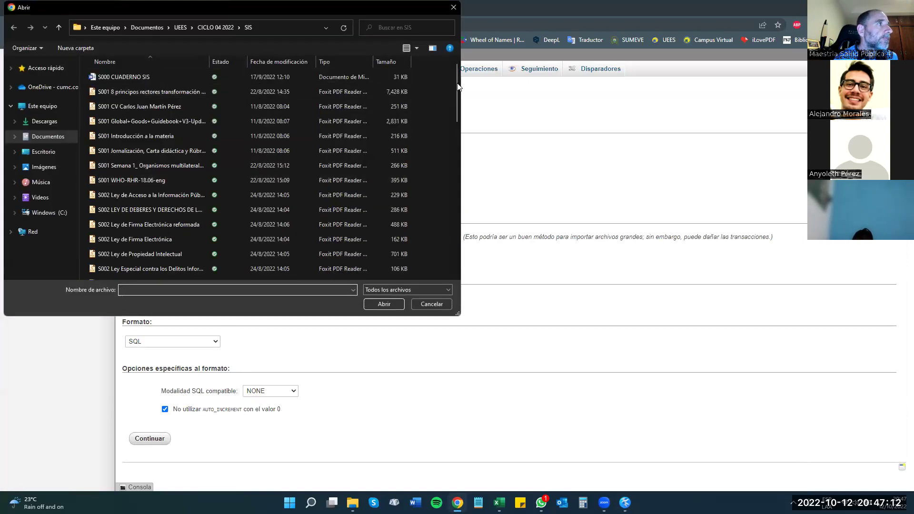
{"action": "scroll", "coordinate": [343, 76], "scroll_direction": "down", "scroll_amount": 13}
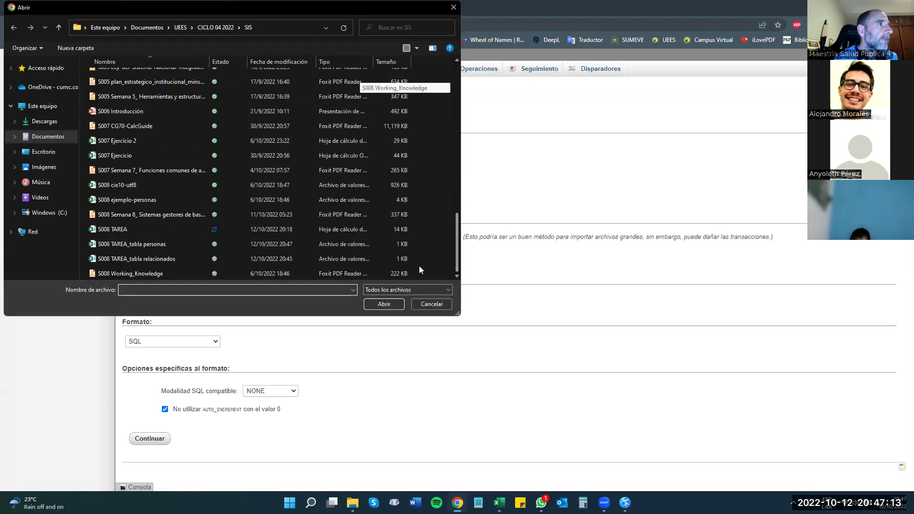
{"action": "left_click", "coordinate": [133, 243]}
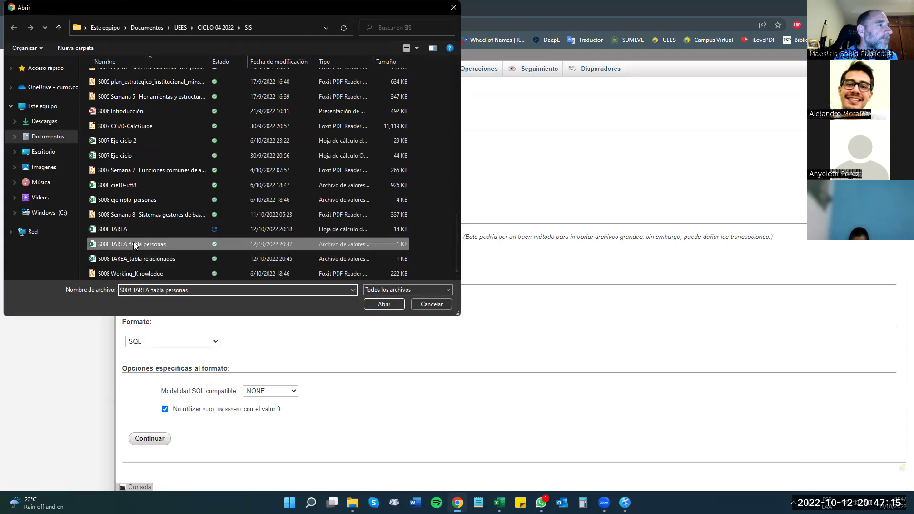
{"action": "left_click", "coordinate": [374, 300]}
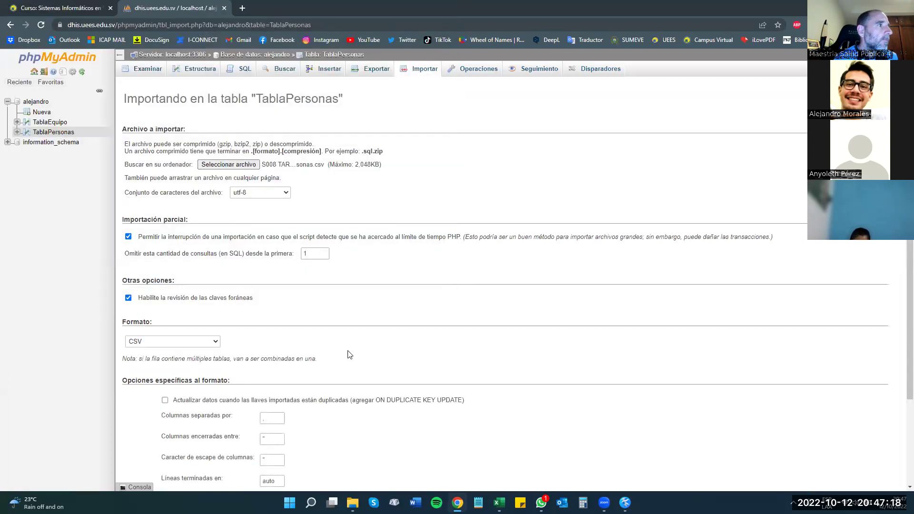
{"action": "scroll", "coordinate": [350, 354], "scroll_direction": "down", "scroll_amount": 3}
{"action": "left_click", "coordinate": [233, 318]}
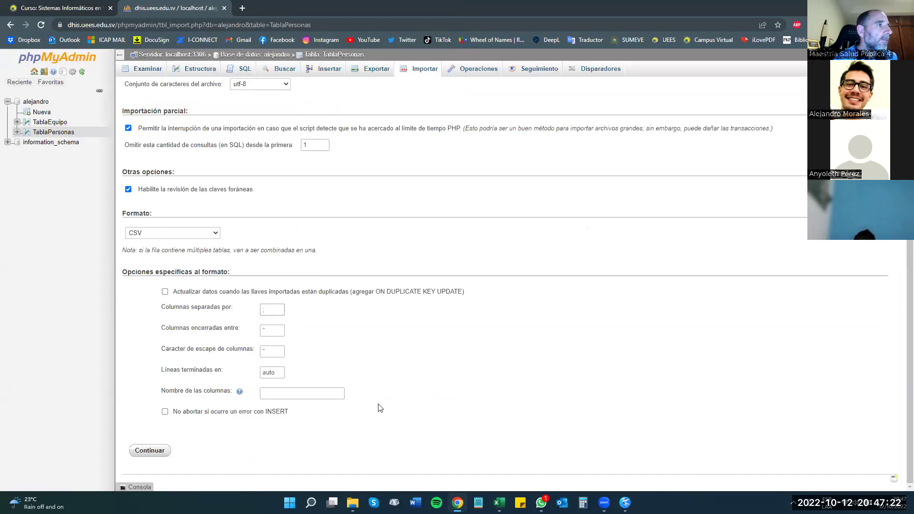
{"action": "left_click", "coordinate": [148, 450]}
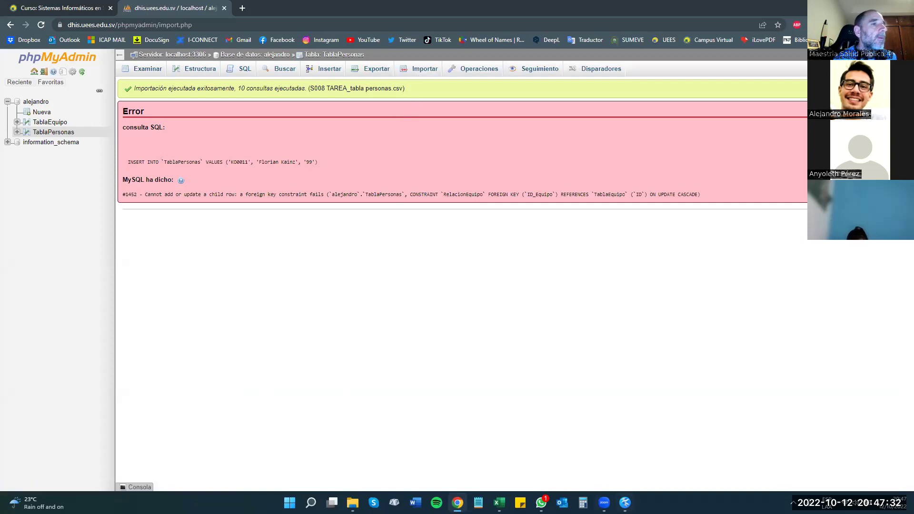
Step: Switch to Kate, set the related identifier of row KO0011 in S008 TAREA_tabla personas.csv back to 70 and save the file
{"action": "left_click", "coordinate": [625, 502]}
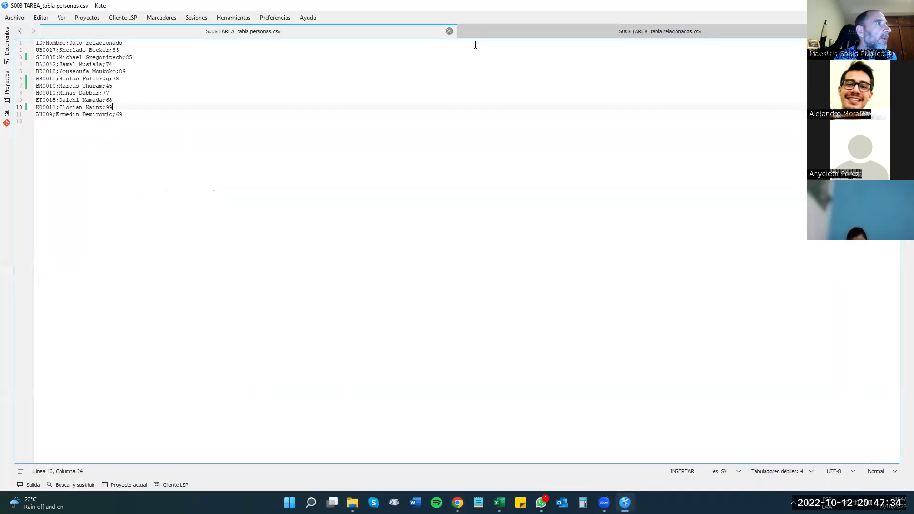
{"action": "left_click", "coordinate": [486, 28]}
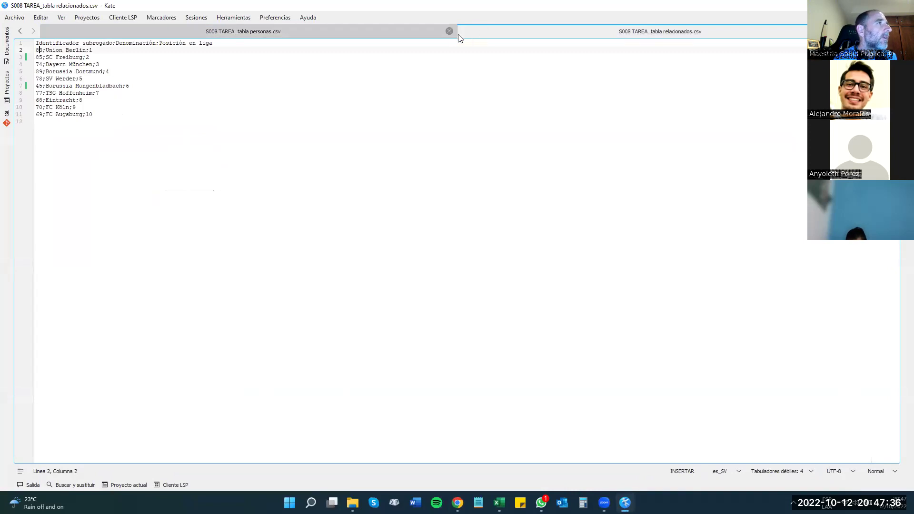
{"action": "left_click", "coordinate": [309, 32]}
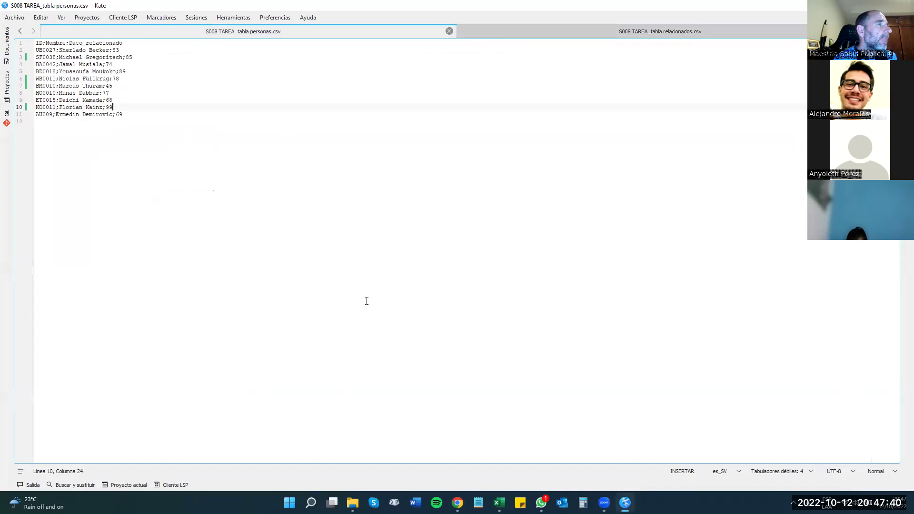
{"action": "key", "text": "BackSpace"}
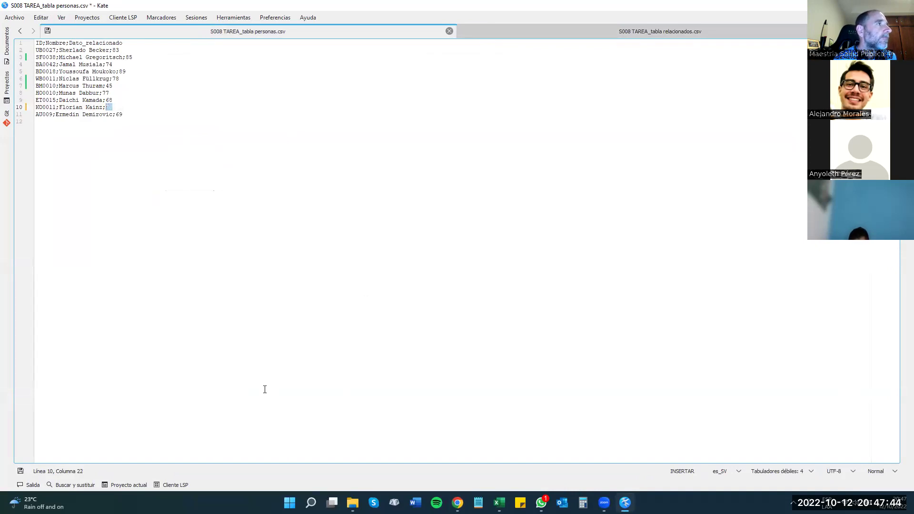
{"action": "left_click", "coordinate": [132, 117]}
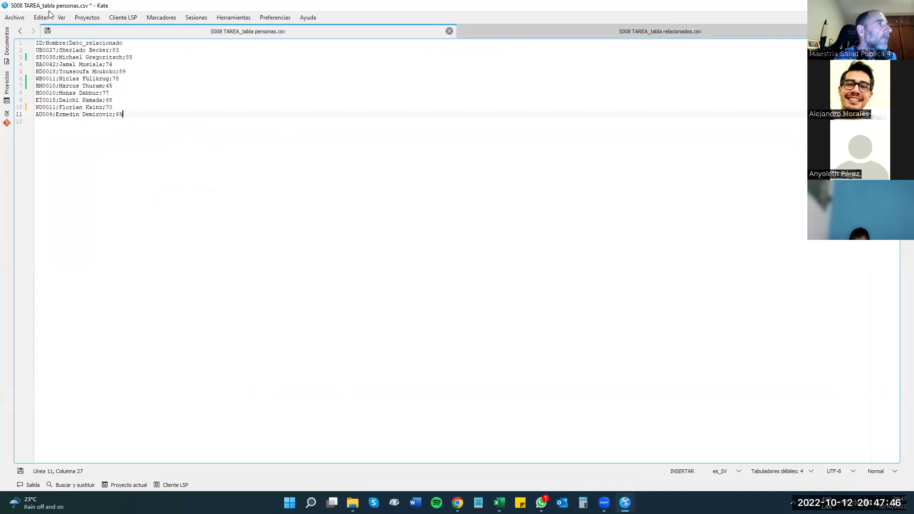
{"action": "left_click", "coordinate": [14, 17]}
{"action": "left_click", "coordinate": [33, 98]}
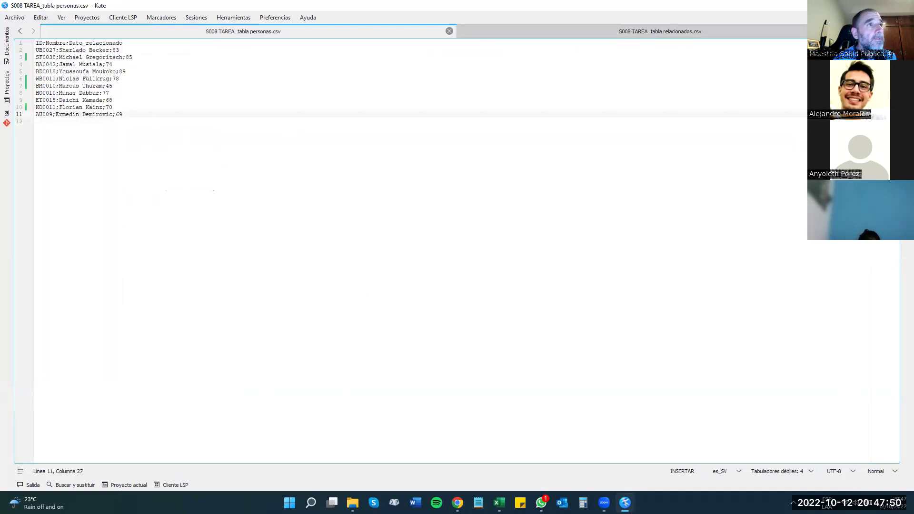
Step: Return to phpMyAdmin, reopen the import form for TablaPersonas and choose S008 TAREA_tabla personas as its file
{"action": "key", "text": "alt+Tab"}
{"action": "left_click", "coordinate": [424, 70]}
{"action": "left_click", "coordinate": [227, 165]}
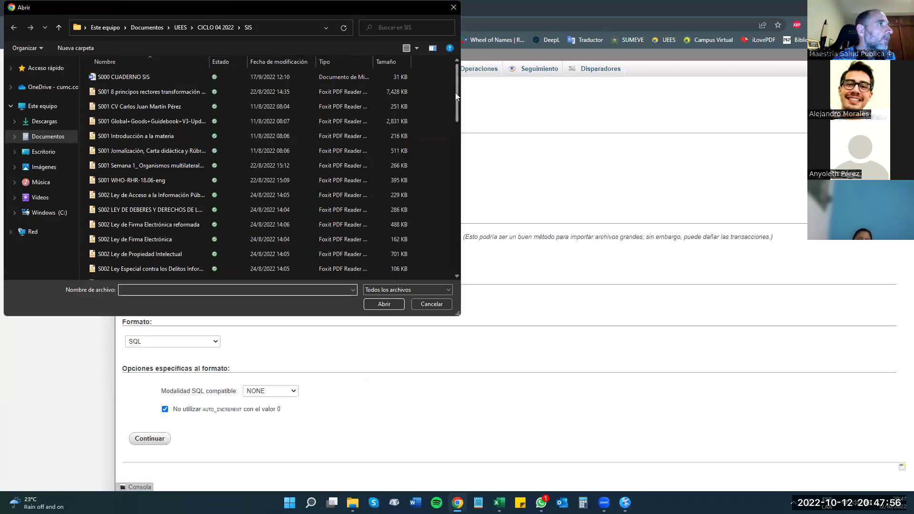
{"action": "left_click_drag", "start_coordinate": [455, 92], "coordinate": [456, 287]}
{"action": "left_click", "coordinate": [162, 245]}
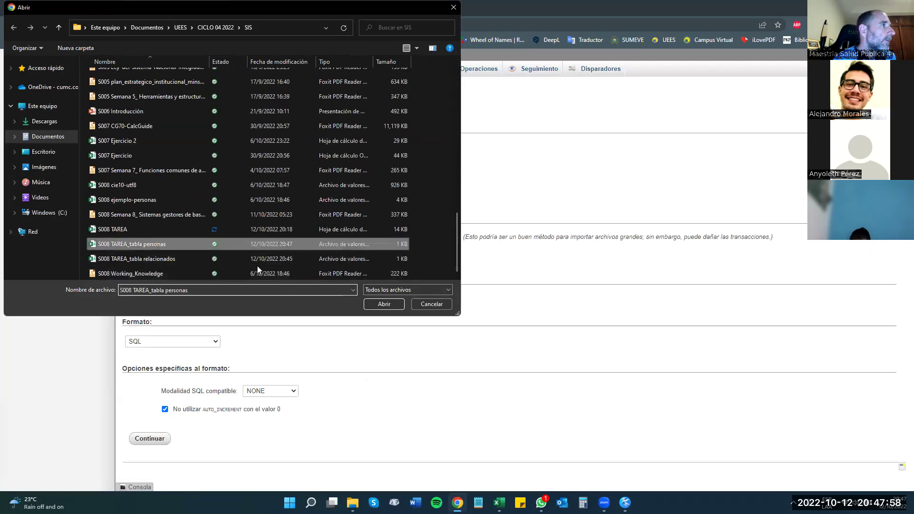
{"action": "left_click", "coordinate": [383, 304]}
Step: Import the CSV into TablaPersonas, skipping 1 row, with semicolon-separated columns and the option not to abort on INSERT errors
{"action": "left_click", "coordinate": [325, 251]}
{"action": "scroll", "coordinate": [347, 312], "scroll_direction": "down", "scroll_amount": 2}
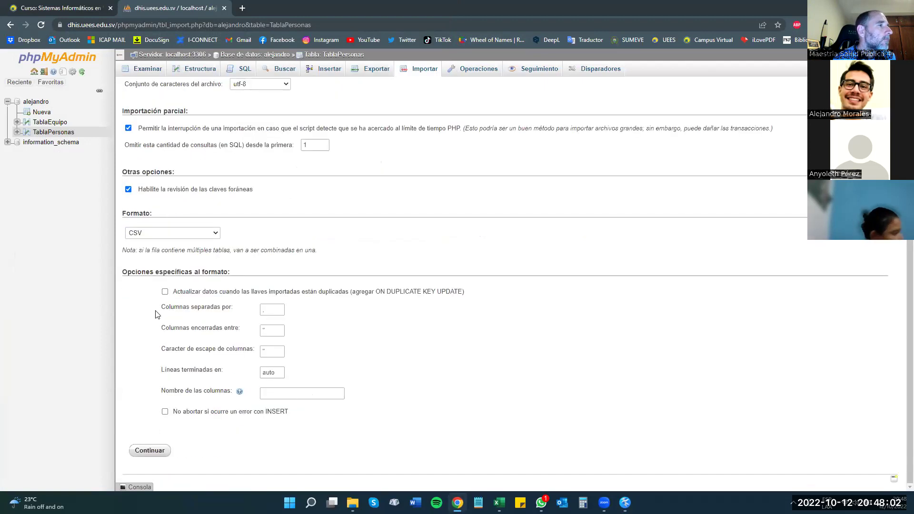
{"action": "left_click", "coordinate": [228, 308]}
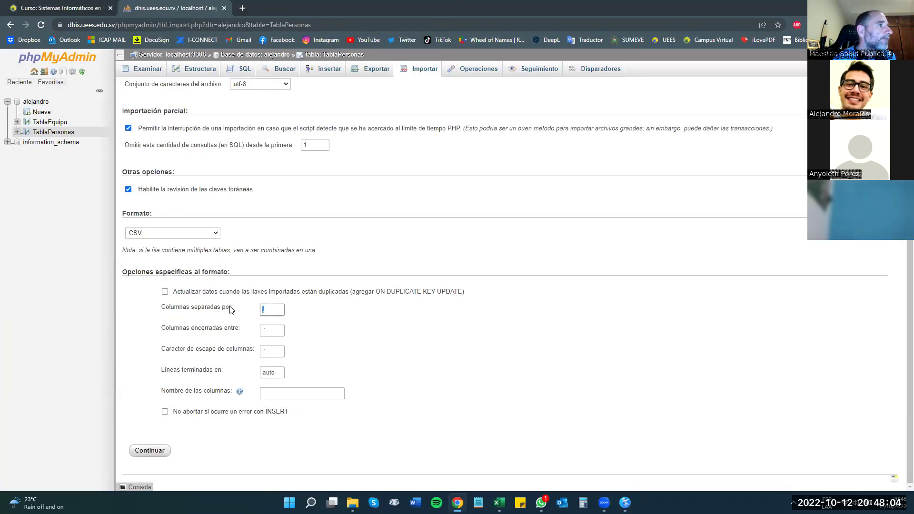
{"action": "type", "text": ";"}
{"action": "left_click", "coordinate": [199, 433]}
{"action": "left_click", "coordinate": [223, 410]}
{"action": "left_click", "coordinate": [155, 451]}
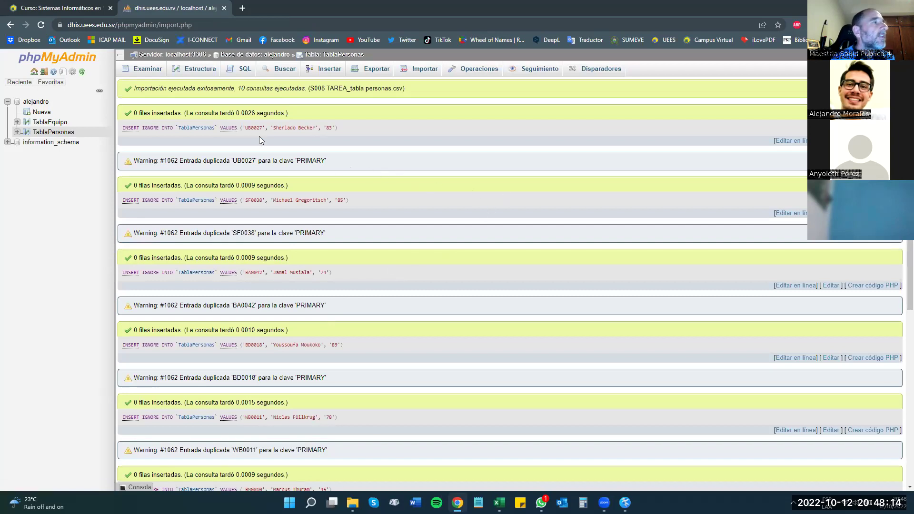
Step: Browse TablaPersonas sorted ascending by ID_Equipo and open the TablaEquipo record linked to identifier 45
{"action": "left_click", "coordinate": [142, 71]}
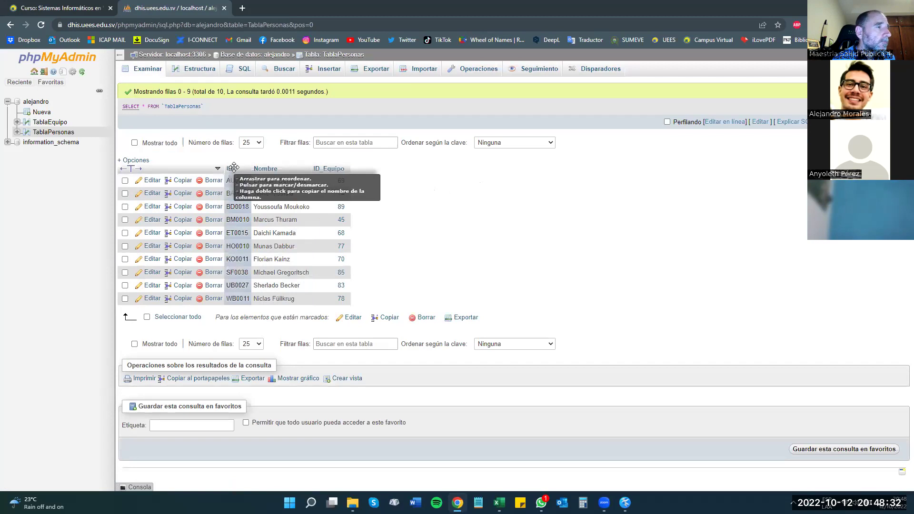
{"action": "left_click", "coordinate": [332, 174]}
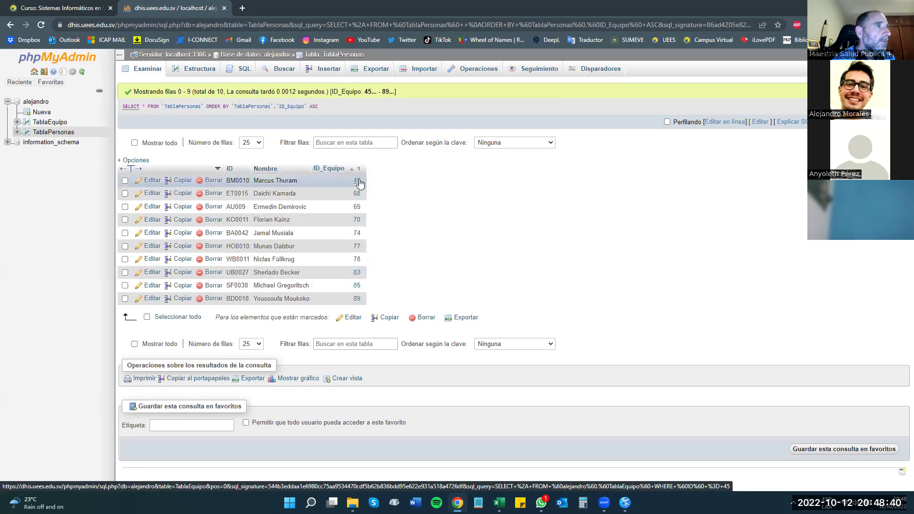
{"action": "left_click", "coordinate": [357, 181]}
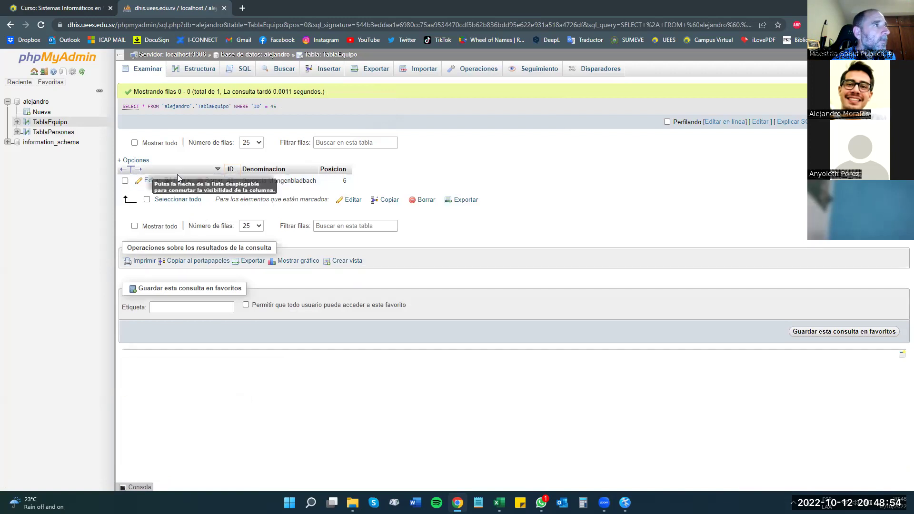
{"action": "left_click", "coordinate": [124, 171]}
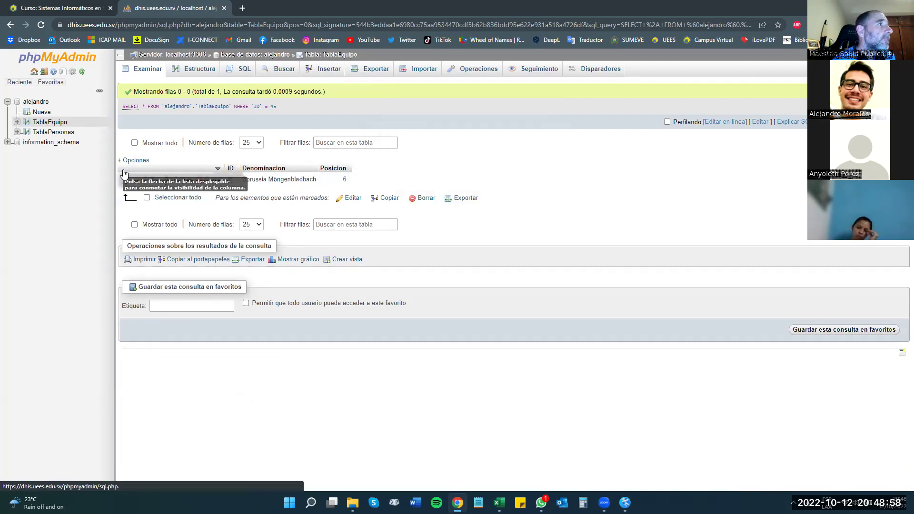
Step: Go back to the TablaPersonas rows and open the TablaEquipo record linked to identifier 83
{"action": "left_click", "coordinate": [58, 133]}
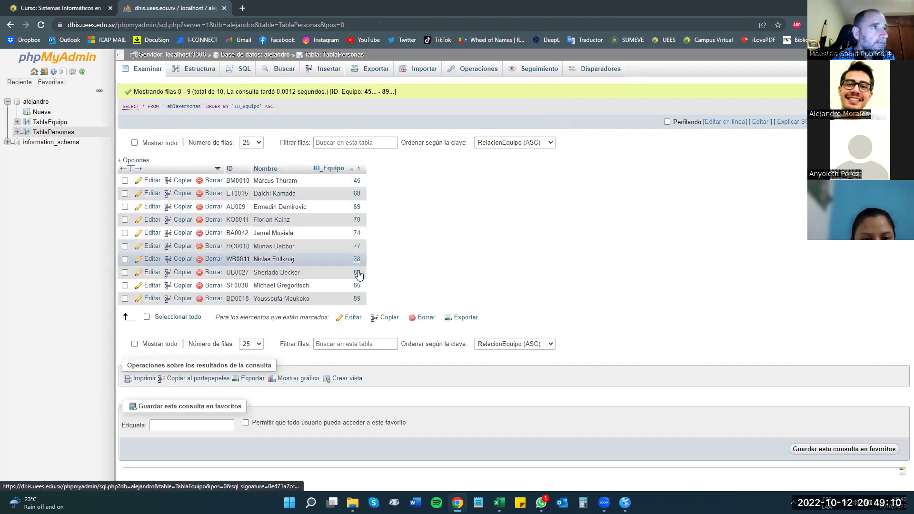
{"action": "mouse_move", "coordinate": [358, 276]}
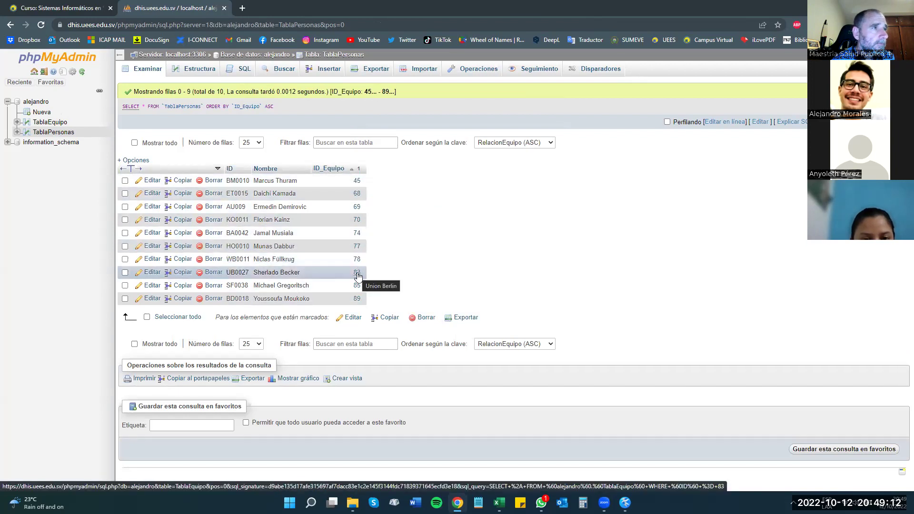
{"action": "left_click", "coordinate": [357, 275]}
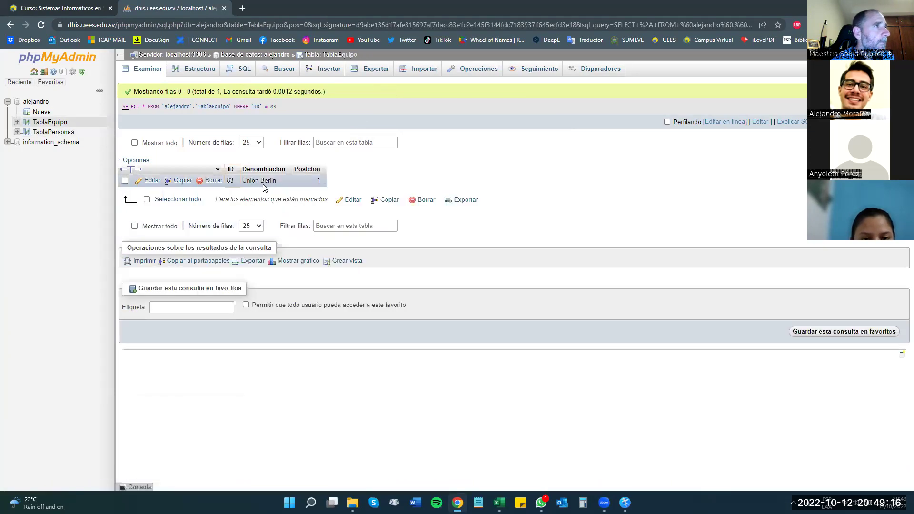
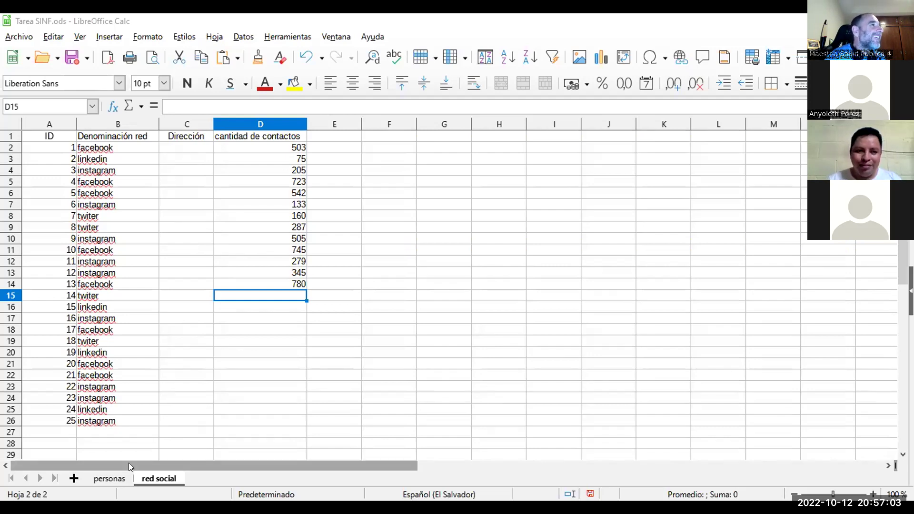
Step: In Tarea SINF.ods in LibreOffice Calc, compare the personas and red social sheets and select cells D1:D26 on personas
{"action": "left_click", "coordinate": [102, 478]}
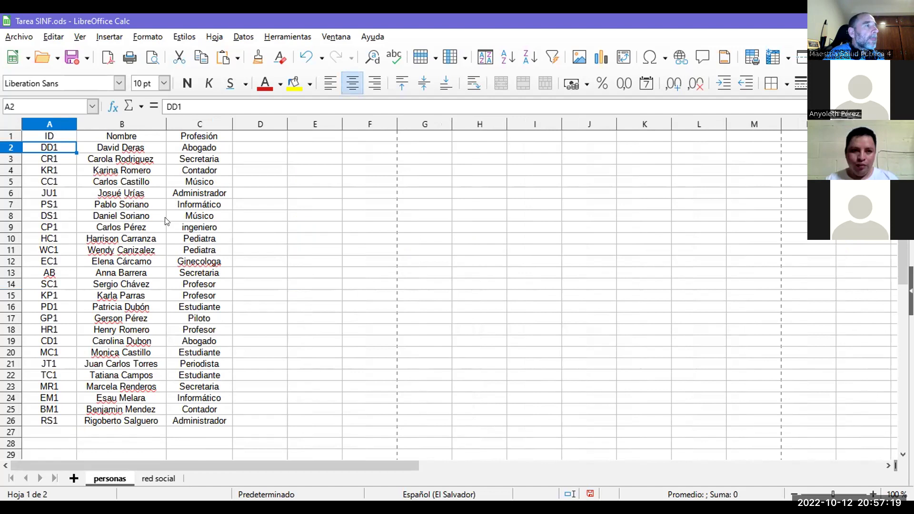
{"action": "left_click", "coordinate": [160, 478]}
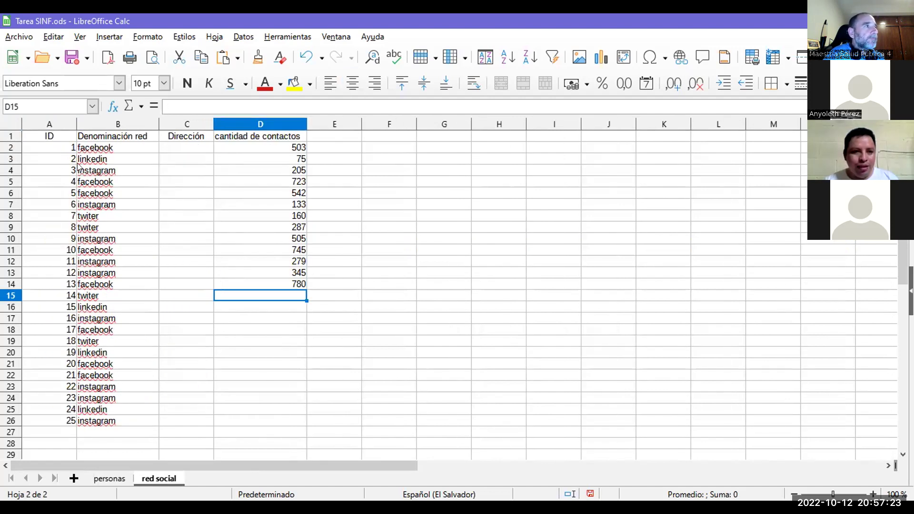
{"action": "left_click", "coordinate": [104, 477]}
{"action": "left_click_drag", "start_coordinate": [261, 136], "coordinate": [271, 296]}
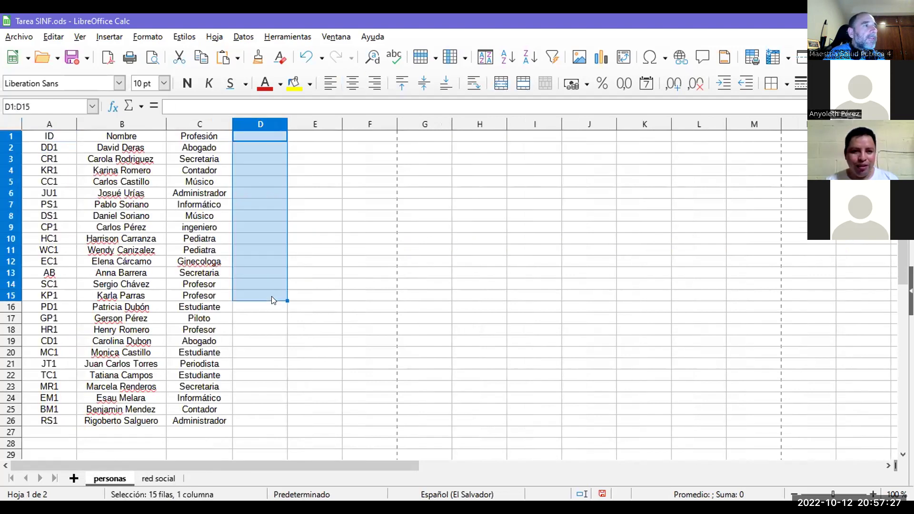
{"action": "left_click_drag", "start_coordinate": [273, 350], "coordinate": [275, 419]}
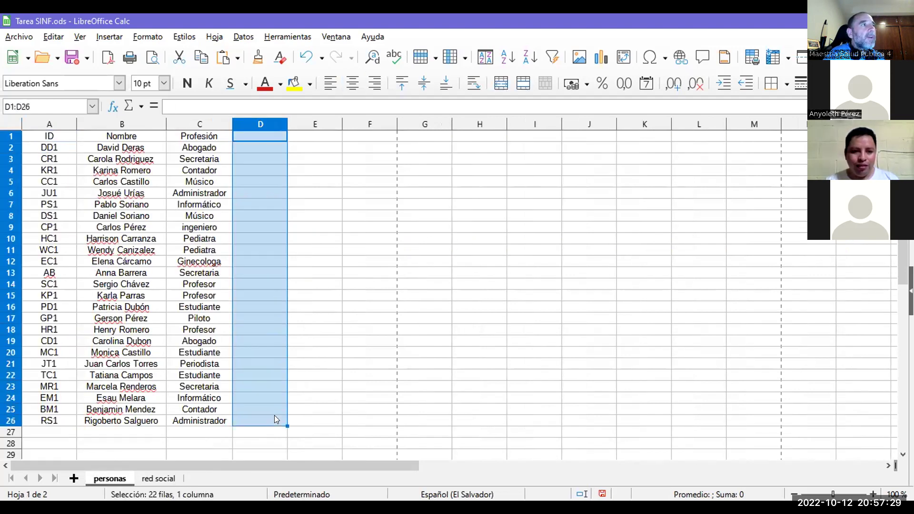
Step: Check the red social sheet, then add the column header "ID_red social" in cell D1 of the personas sheet
{"action": "left_click", "coordinate": [147, 479]}
{"action": "left_click", "coordinate": [104, 147]}
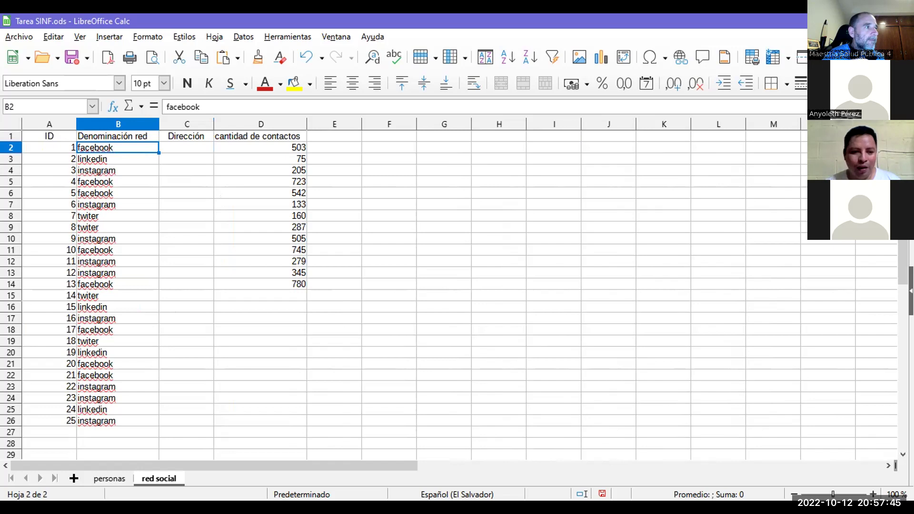
{"action": "left_click", "coordinate": [118, 472]}
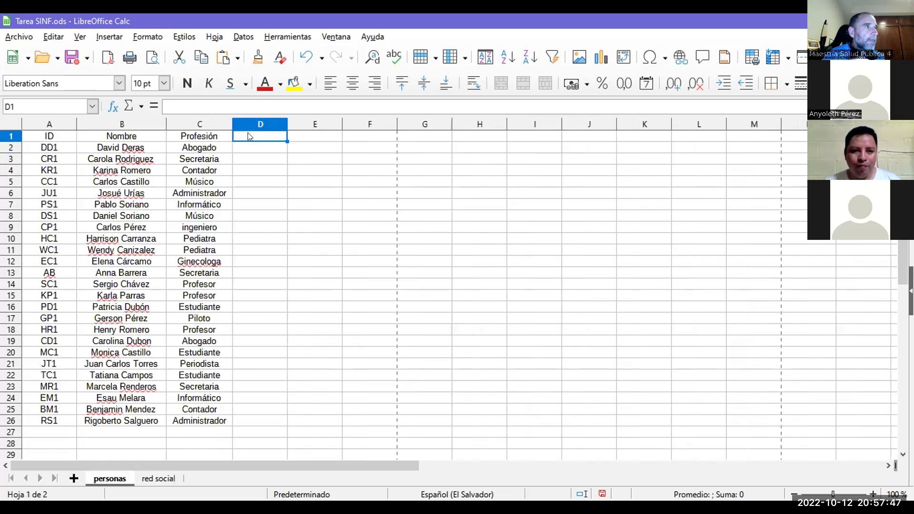
{"action": "type", "text": "ID"}
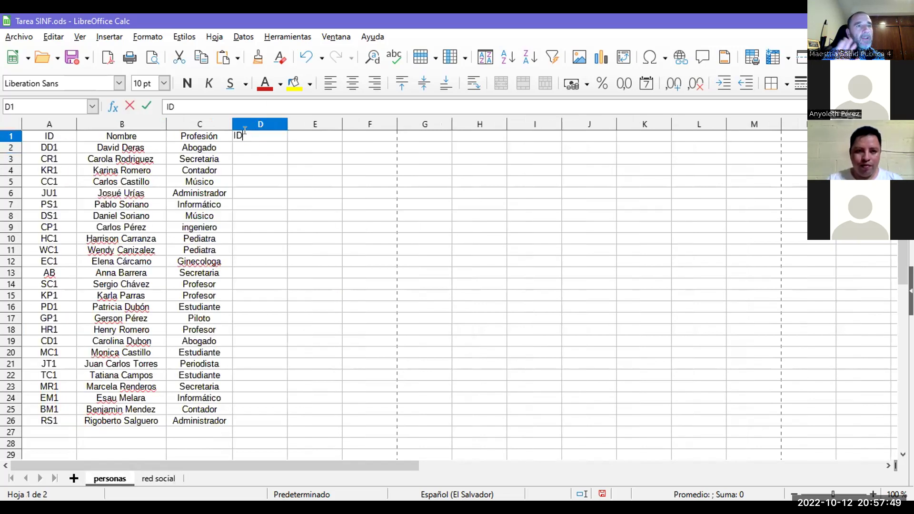
{"action": "type", "text": ":_r"}
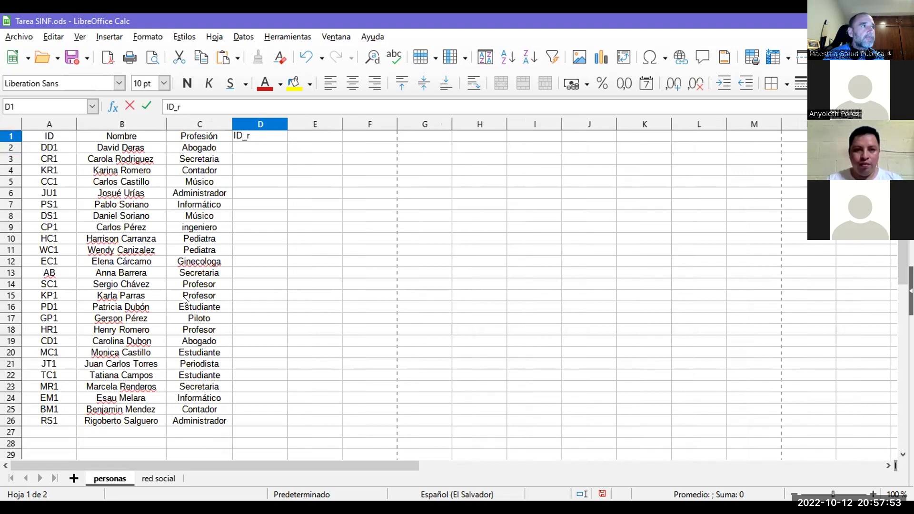
{"action": "type", "text": "ed"}
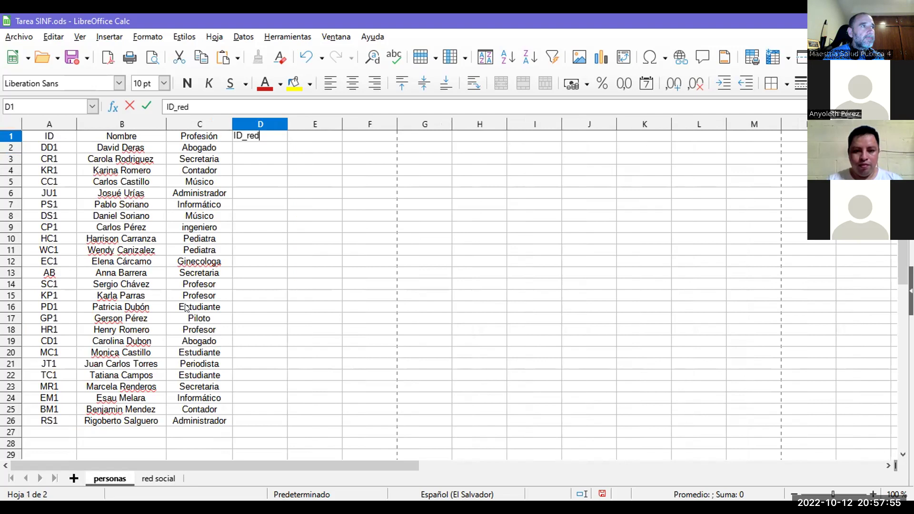
{"action": "type", "text": " social"}
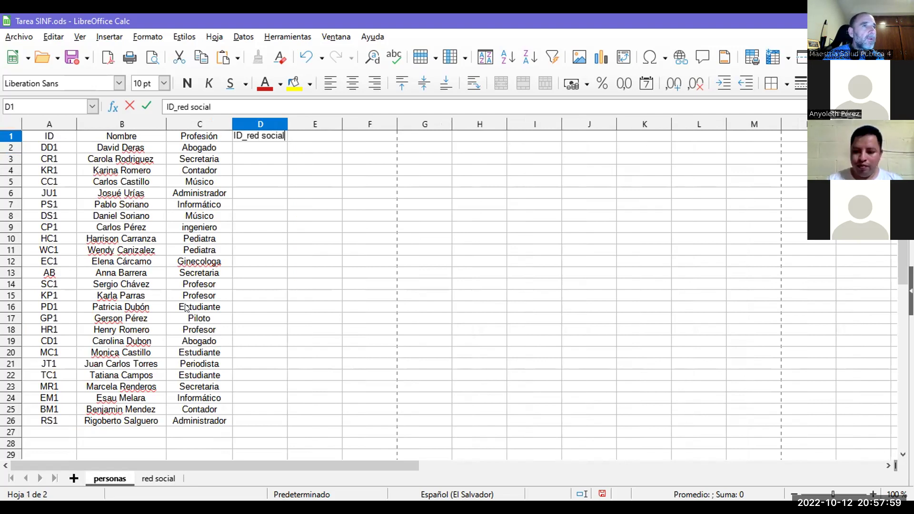
{"action": "key", "text": "Return"}
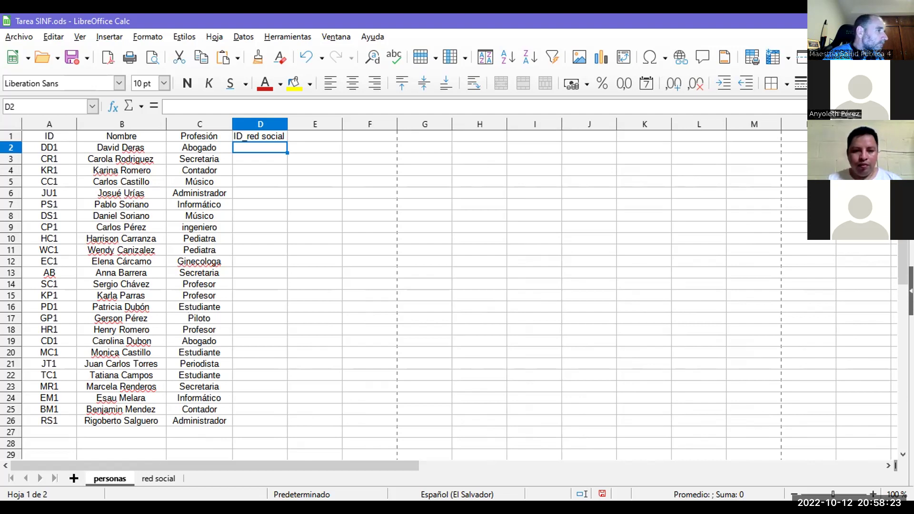
Step: On the red social sheet, clear cells B5:B26 of the Denominación red column with the Eliminar todo option
{"action": "left_click", "coordinate": [158, 479]}
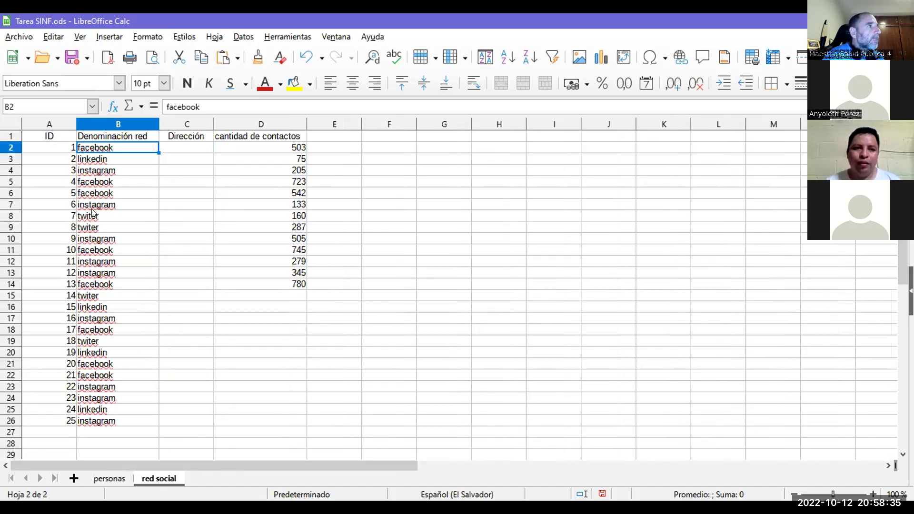
{"action": "left_click", "coordinate": [109, 478]}
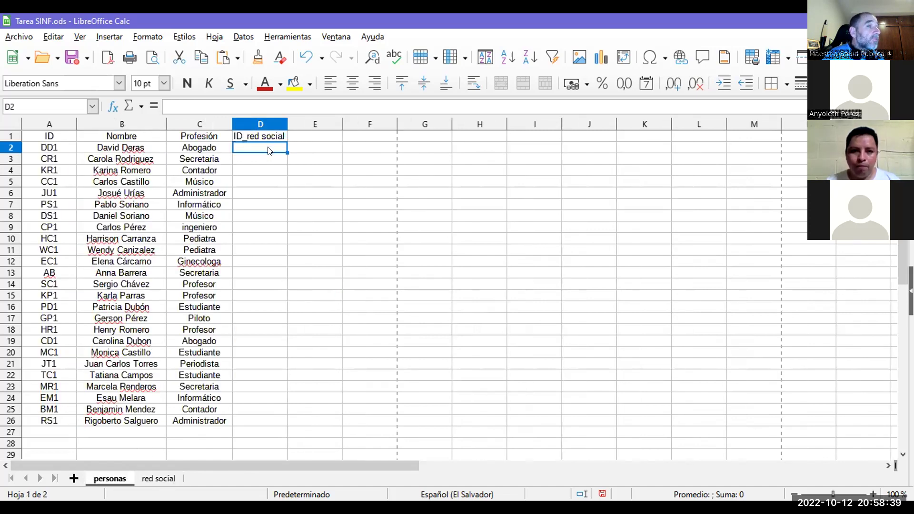
{"action": "left_click", "coordinate": [160, 478]}
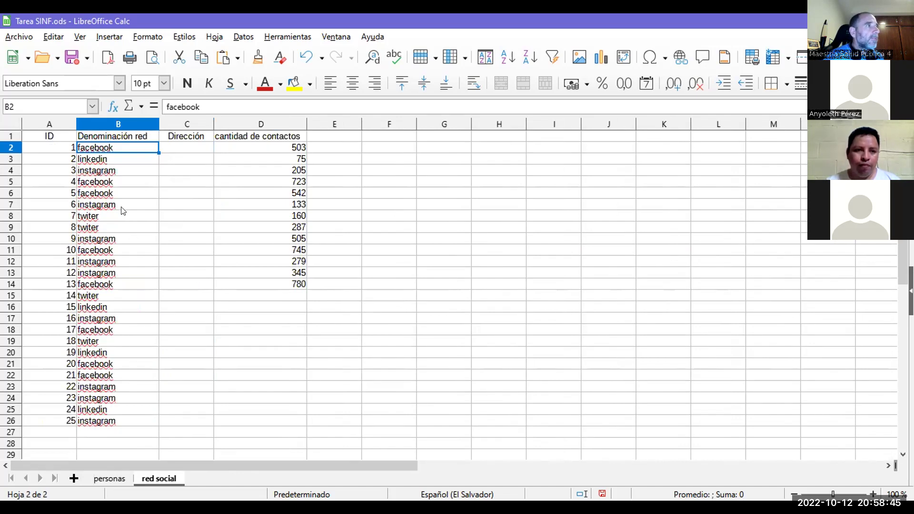
{"action": "left_click", "coordinate": [110, 179]}
{"action": "left_click", "coordinate": [111, 148]}
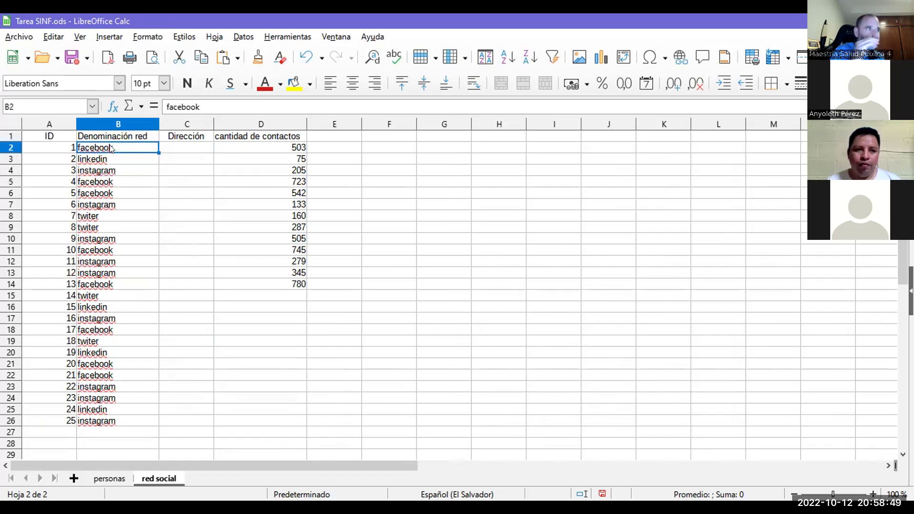
{"action": "left_click_drag", "start_coordinate": [101, 182], "coordinate": [100, 420]}
{"action": "key", "text": "BackSpace"}
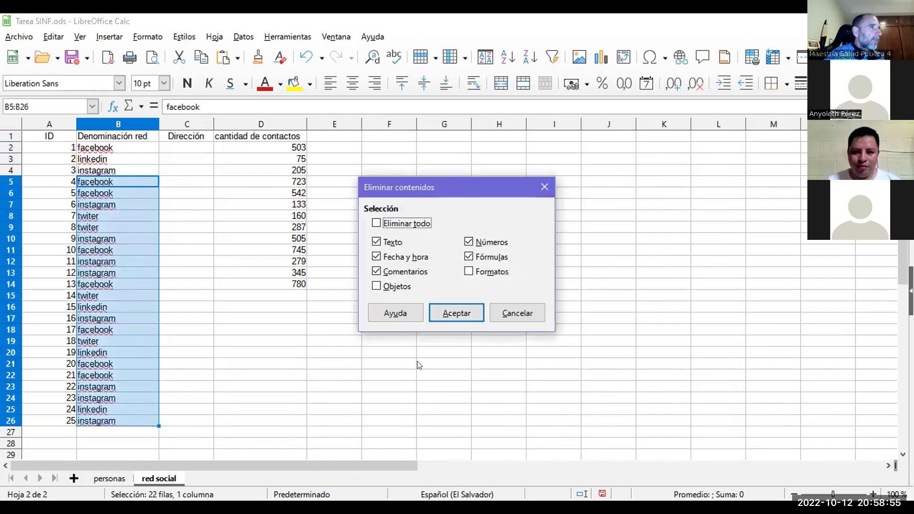
{"action": "left_click", "coordinate": [376, 223]}
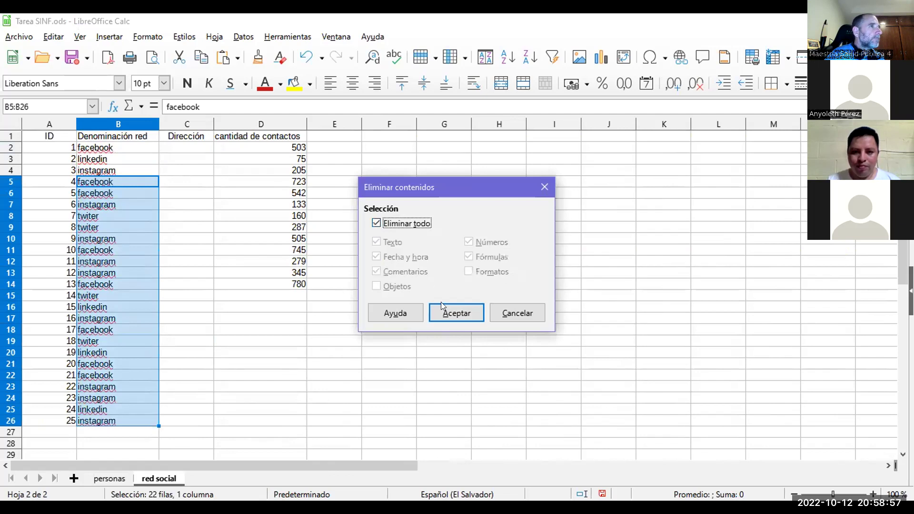
{"action": "key", "text": "Return"}
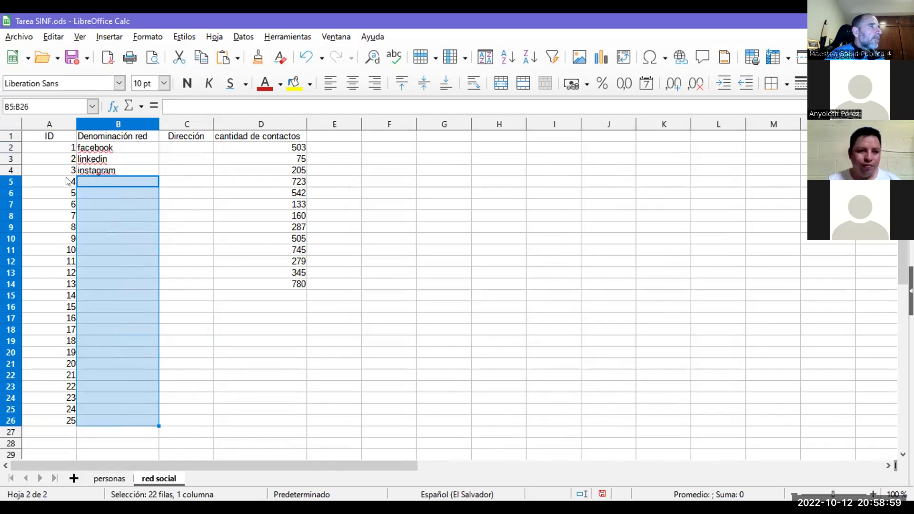
{"action": "left_click", "coordinate": [165, 206]}
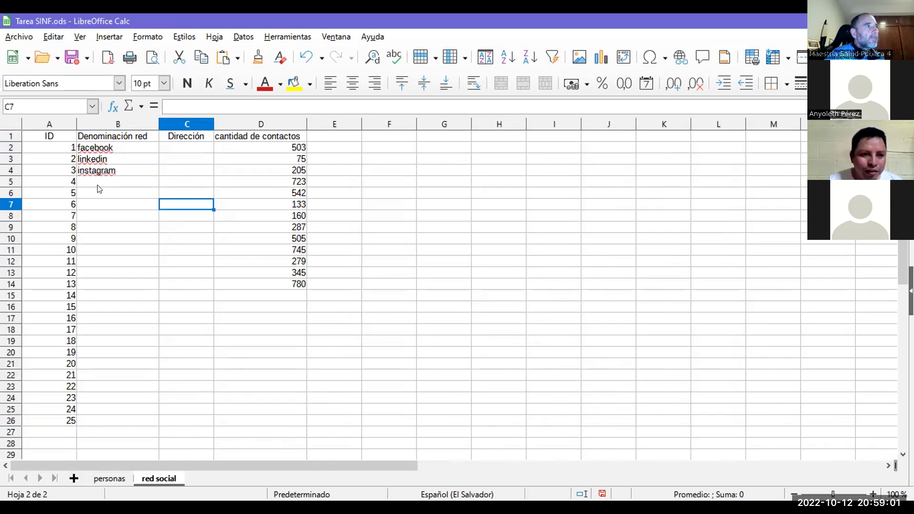
Step: Enter "Twiter" as the network name for ID 4 in cell B5
{"action": "left_click", "coordinate": [99, 183]}
{"action": "type", "text": "Twiter"}
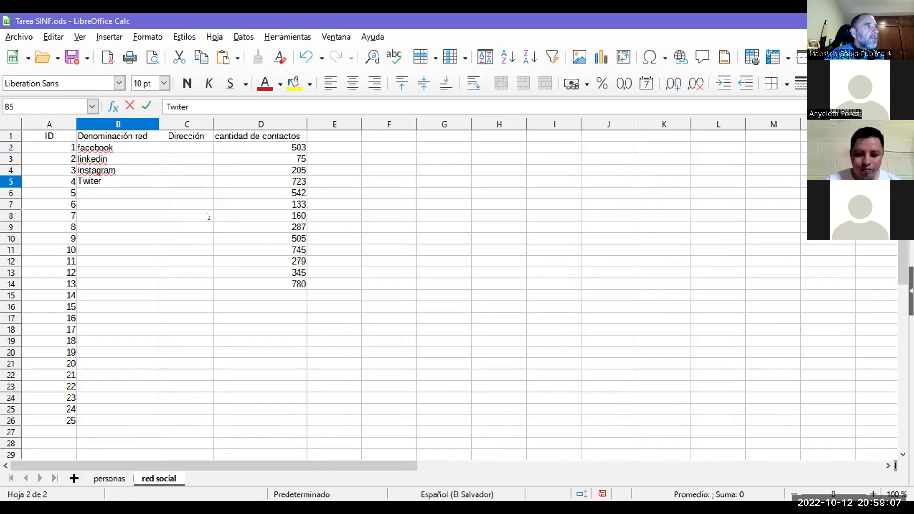
{"action": "key", "text": "Return"}
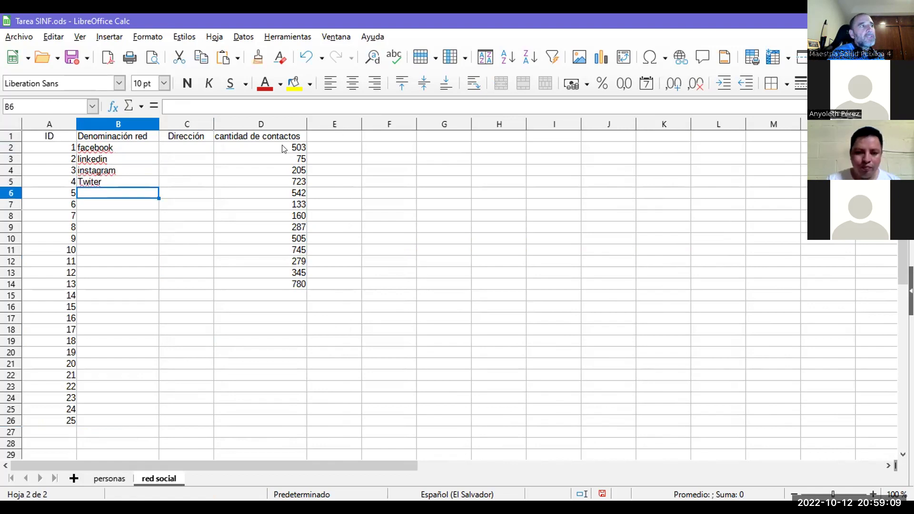
{"action": "left_click", "coordinate": [293, 144]}
{"action": "key", "text": "shift+Down"}
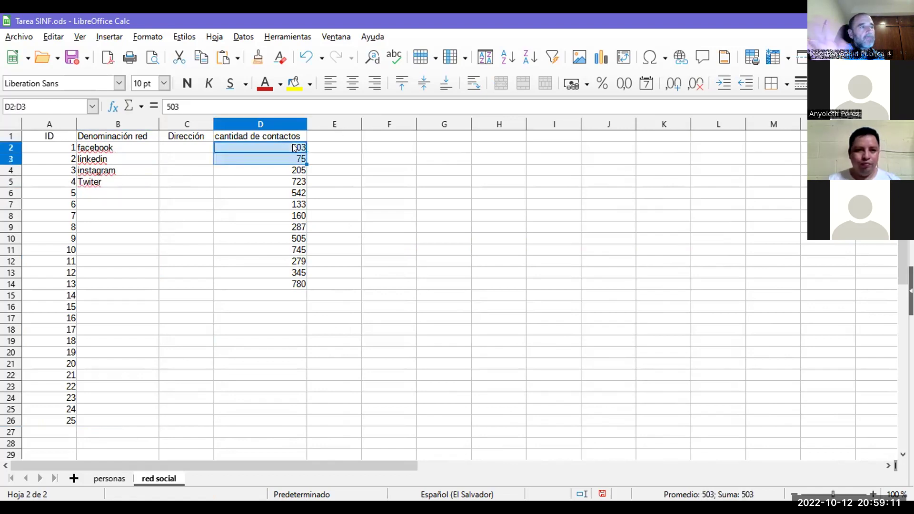
{"action": "key", "text": "Left"}
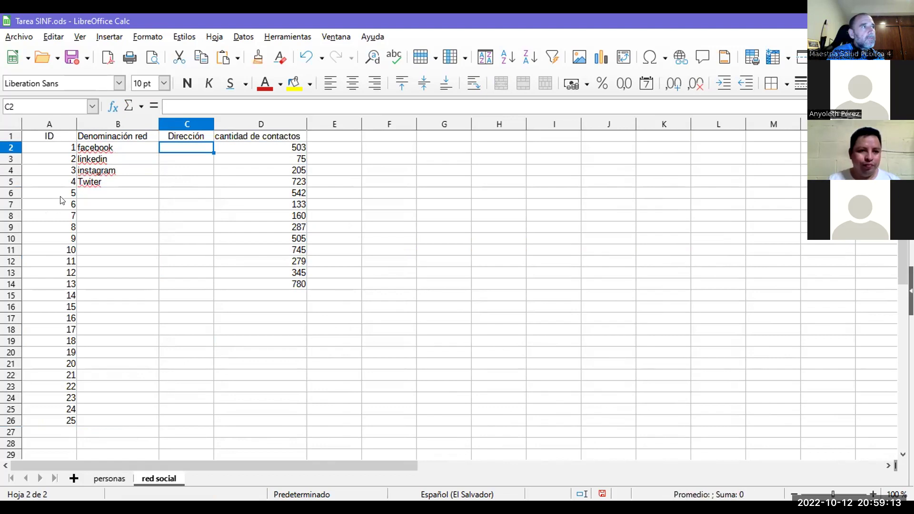
Step: Delete the surplus ID numbers in cells A6:A26 of the red social sheet
{"action": "left_click", "coordinate": [69, 192]}
{"action": "key", "text": "shift+Down"}
{"action": "key", "text": "shift+Down"}
{"action": "key", "text": "shift+Down"}
{"action": "key", "text": "shift+Down"}
{"action": "key", "text": "shift+Down"}
{"action": "key", "text": "shift+Down"}
{"action": "key", "text": "shift+Down"}
{"action": "key", "text": "shift+Down"}
{"action": "key", "text": "shift+Down"}
{"action": "key", "text": "shift+Down"}
{"action": "key", "text": "shift+Down"}
{"action": "key", "text": "shift+Down"}
{"action": "key", "text": "shift+Down"}
{"action": "key", "text": "shift+Down"}
{"action": "key", "text": "shift+Down"}
{"action": "key", "text": "shift+Down"}
{"action": "key", "text": "shift+Down"}
{"action": "key", "text": "shift+Down"}
{"action": "key", "text": "shift+Down"}
{"action": "key", "text": "shift+Down"}
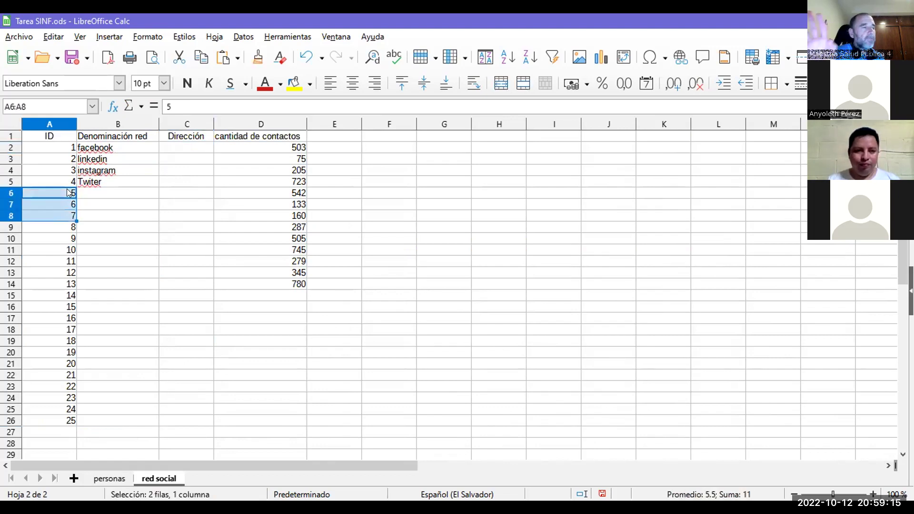
{"action": "key", "text": "Delete"}
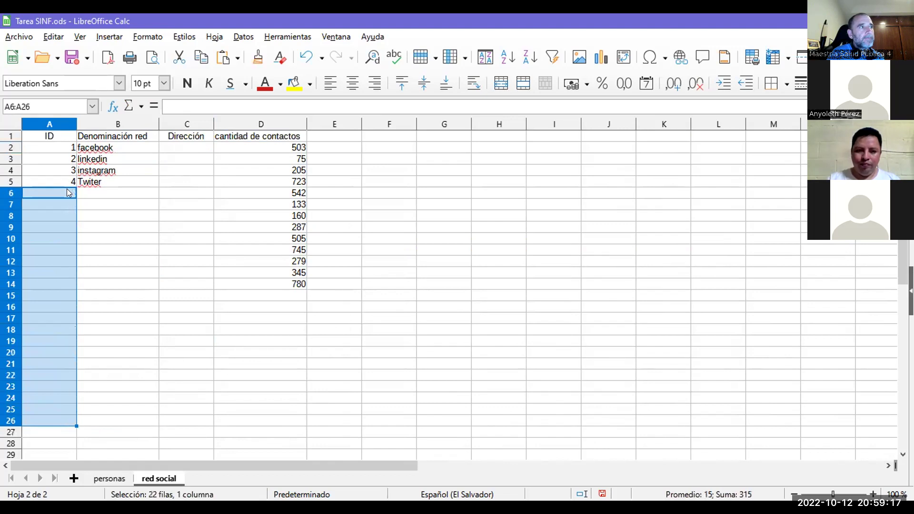
Step: Delete the cantidad de contactos values in cells D6:D14 of the red social sheet
{"action": "left_click", "coordinate": [295, 195]}
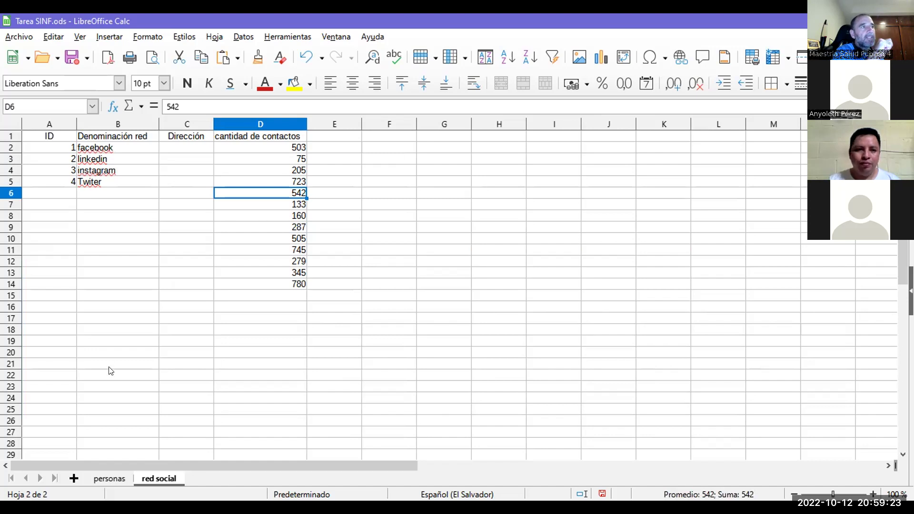
{"action": "left_click", "coordinate": [47, 191]}
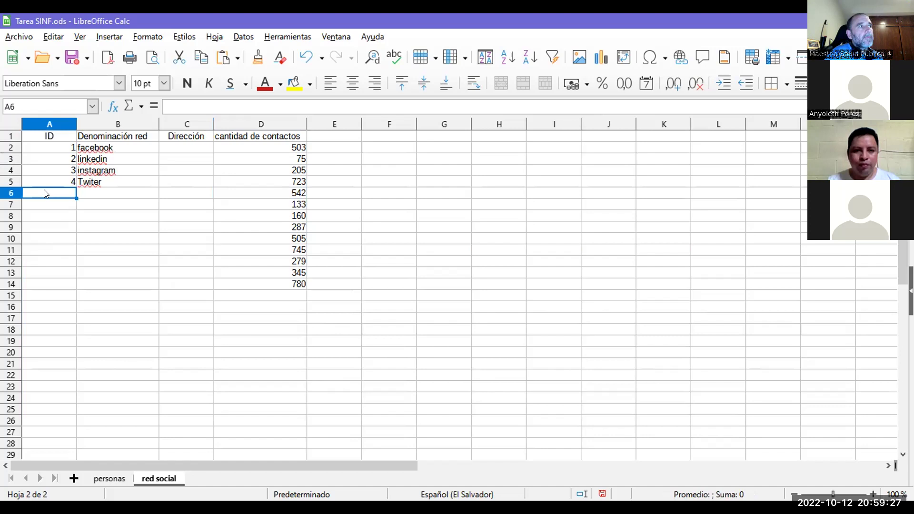
{"action": "key", "text": "Right"}
{"action": "key", "text": "Right"}
{"action": "key", "text": "Right"}
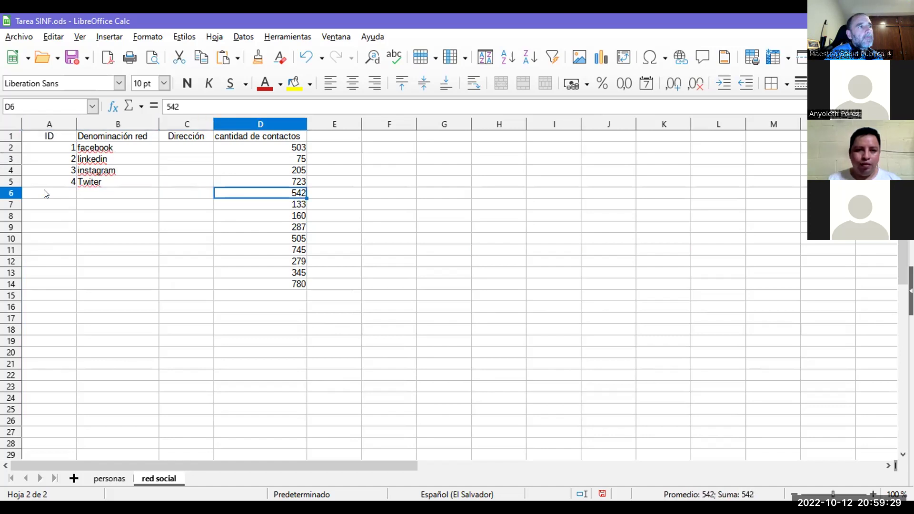
{"action": "key", "text": "shift+Down"}
{"action": "key", "text": "shift+Down"}
{"action": "key", "text": "shift+Down"}
{"action": "key", "text": "shift+Down"}
{"action": "key", "text": "shift+Down"}
{"action": "key", "text": "shift+Down"}
{"action": "key", "text": "shift+Down"}
{"action": "key", "text": "shift+Down"}
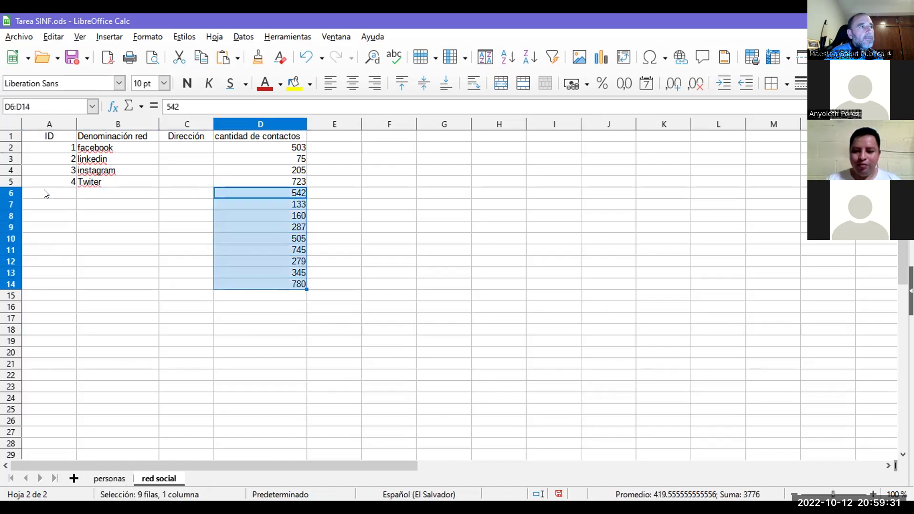
{"action": "key", "text": "Delete"}
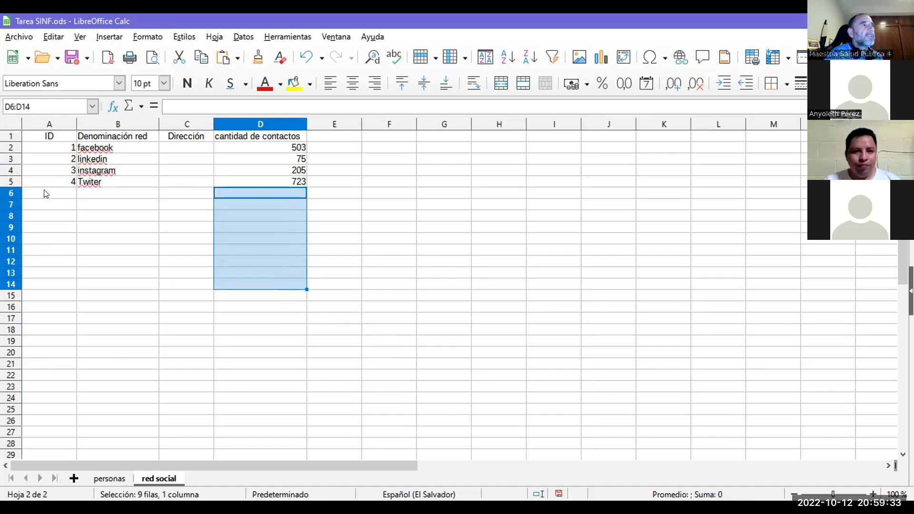
{"action": "key", "text": "Up"}
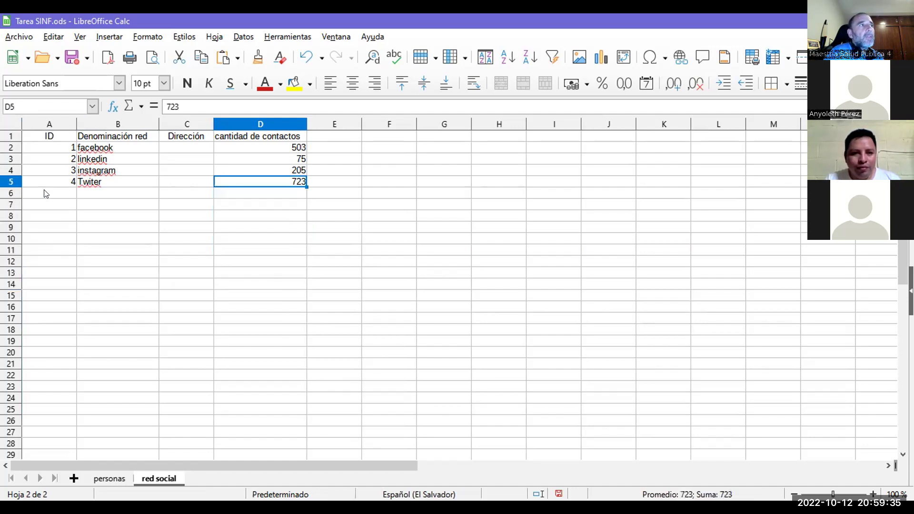
{"action": "key", "text": "Up"}
{"action": "key", "text": "Up"}
{"action": "key", "text": "Up"}
{"action": "key", "text": "Left"}
{"action": "key", "text": "Left"}
{"action": "key", "text": "Right"}
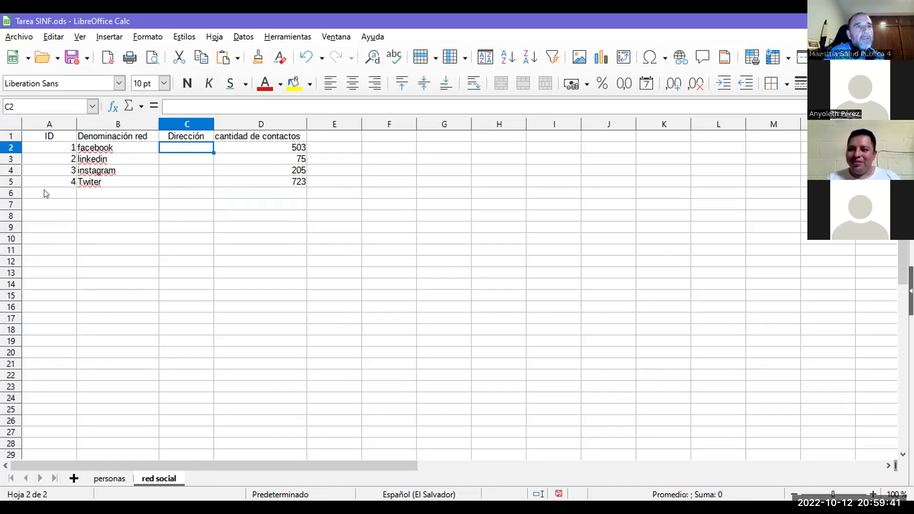
{"action": "type", "text": "ww.w"}
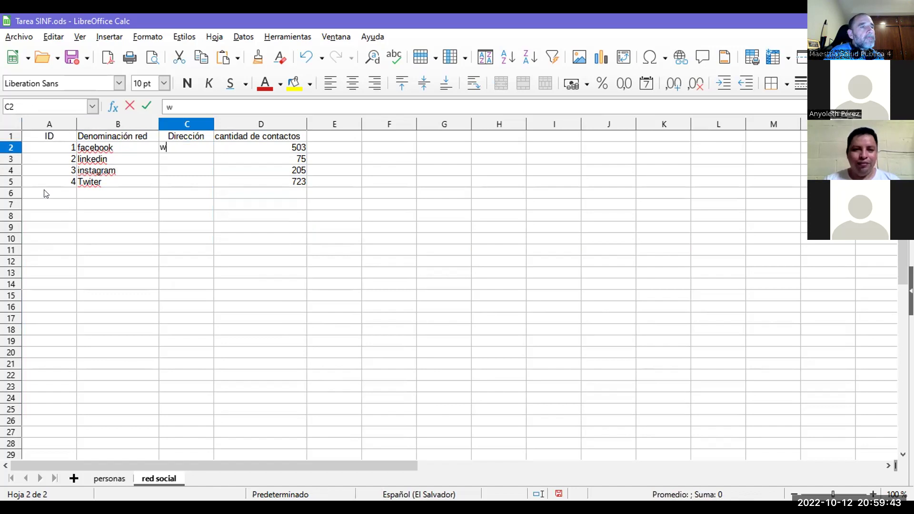
{"action": "key", "text": "BackSpace"}
{"action": "key", "text": "BackSpace"}
{"action": "type", "text": "w"}
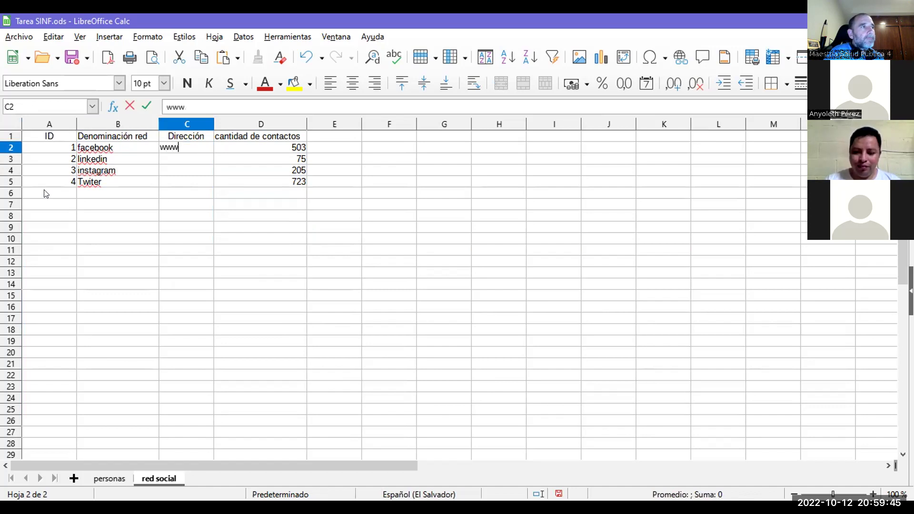
{"action": "type", "text": ".face"}
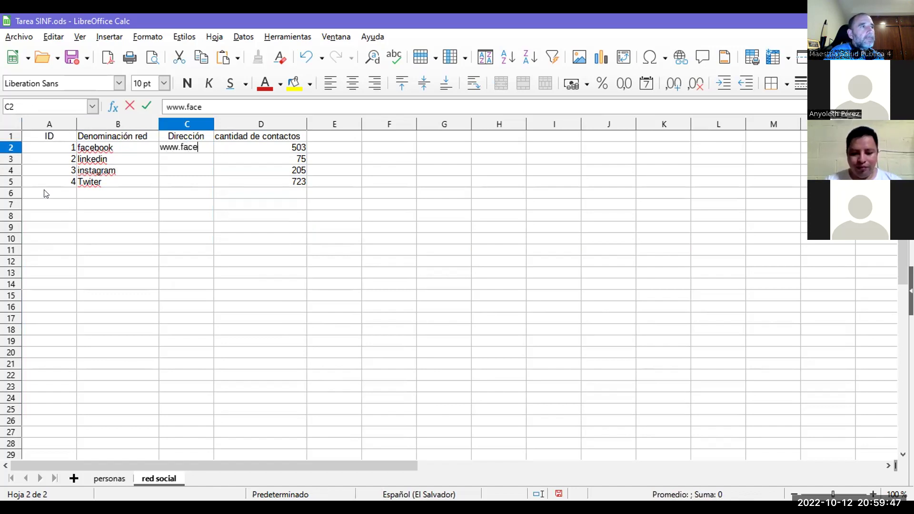
{"action": "type", "text": "book,com"}
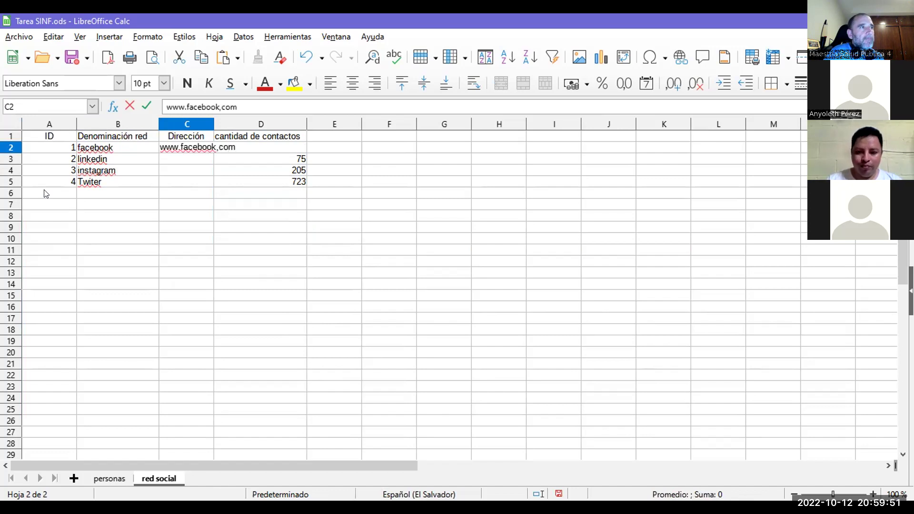
{"action": "key", "text": "Return"}
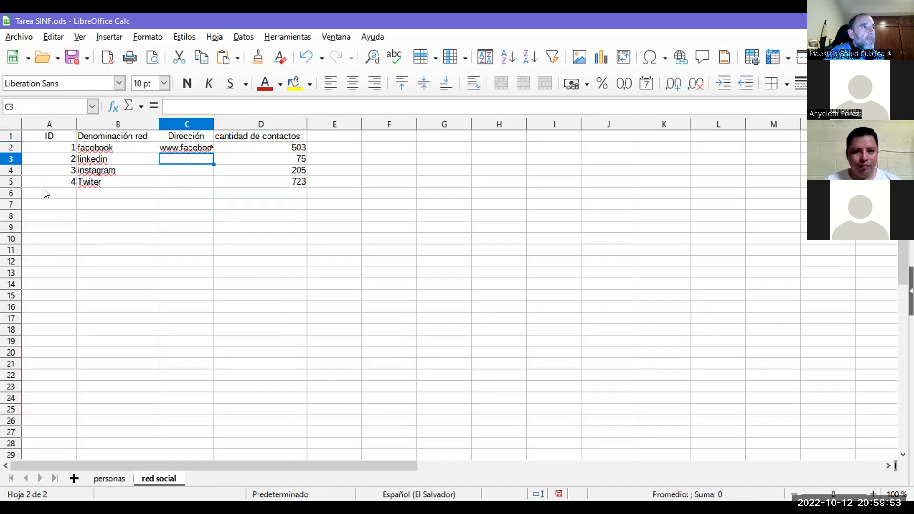
{"action": "key", "text": "Up"}
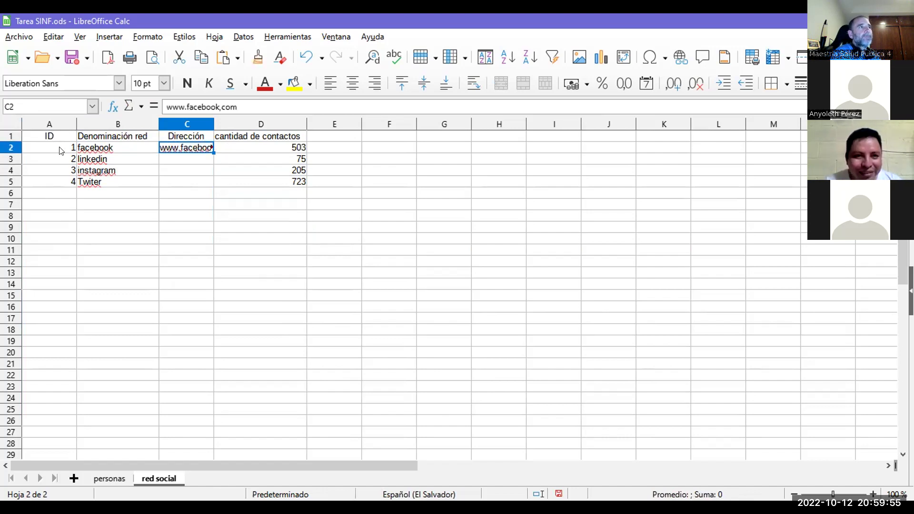
{"action": "left_click", "coordinate": [240, 100]}
{"action": "key", "text": "Left"}
{"action": "key", "text": "Left"}
{"action": "key", "text": "Left"}
{"action": "key", "text": "BackSpace"}
{"action": "type", "text": "."}
{"action": "key", "text": "Return"}
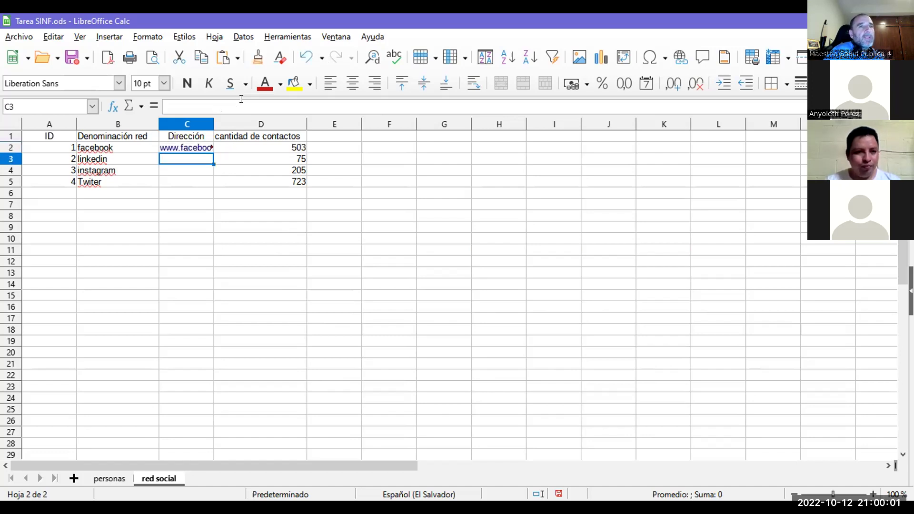
{"action": "key", "text": "Right"}
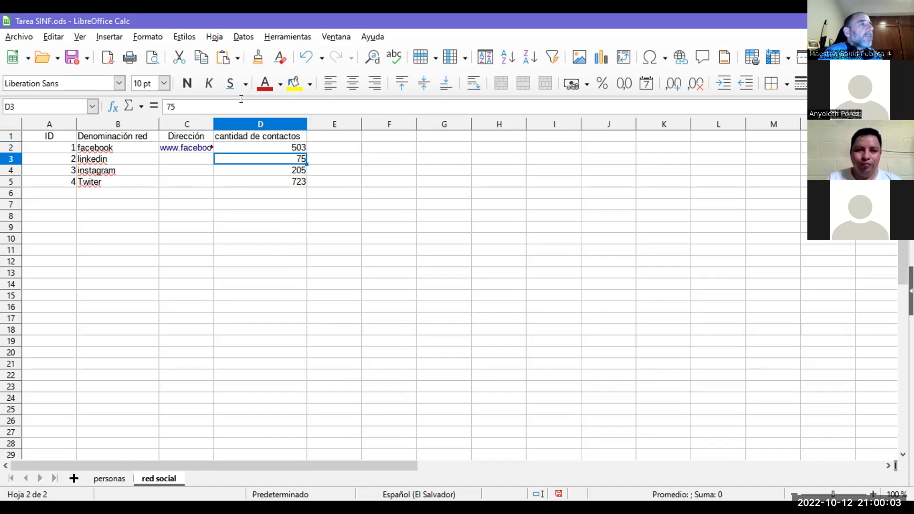
{"action": "key", "text": "Up"}
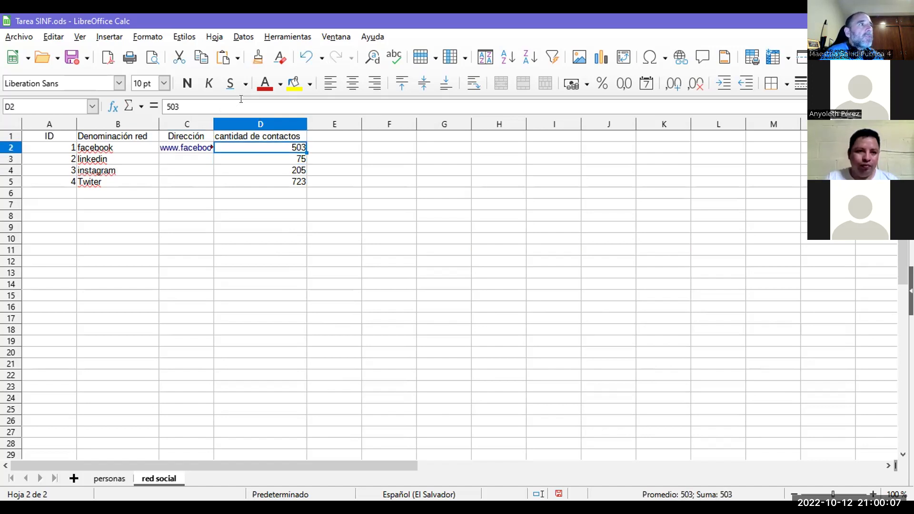
{"action": "key", "text": "Home"}
{"action": "key", "text": "Down"}
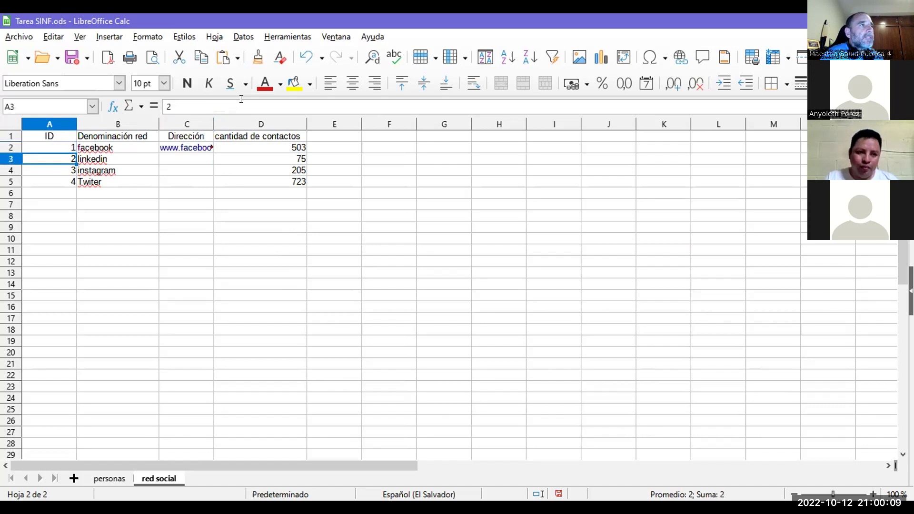
{"action": "key", "text": "Down"}
{"action": "key", "text": "Down"}
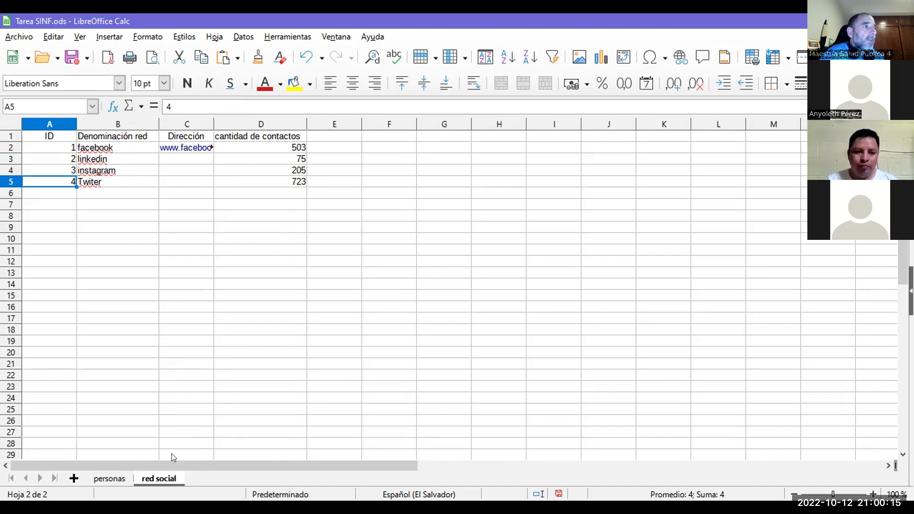
Step: On the personas sheet, enter ID_red social values 1 in cell D2 and 4 in cell D3
{"action": "left_click", "coordinate": [112, 479]}
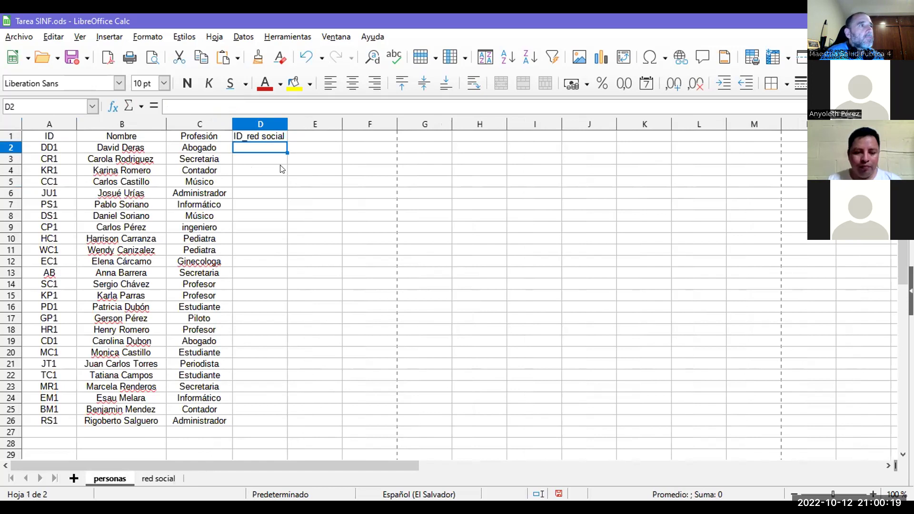
{"action": "type", "text": "1"}
{"action": "key", "text": "Return"}
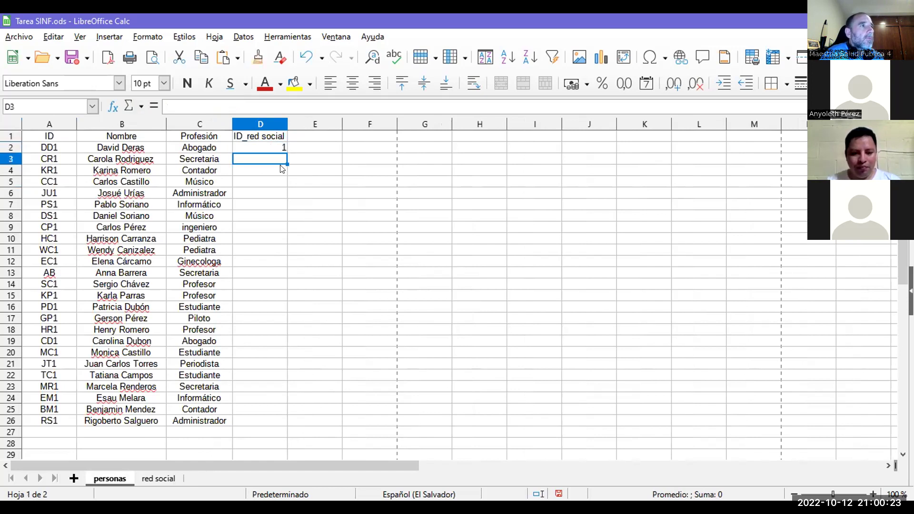
{"action": "type", "text": "4"}
{"action": "key", "text": "Return"}
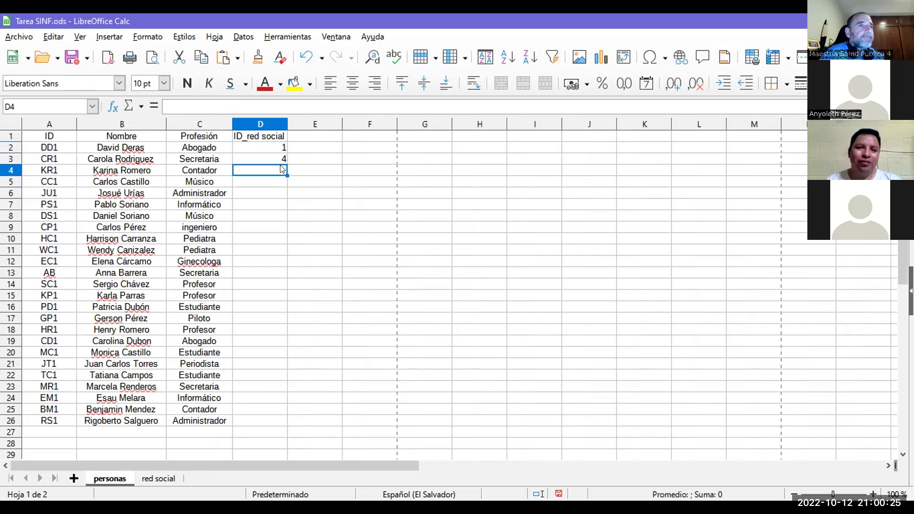
Step: Check the facebook row's cantidad de contactos entry on the red social sheet
{"action": "left_click", "coordinate": [156, 478]}
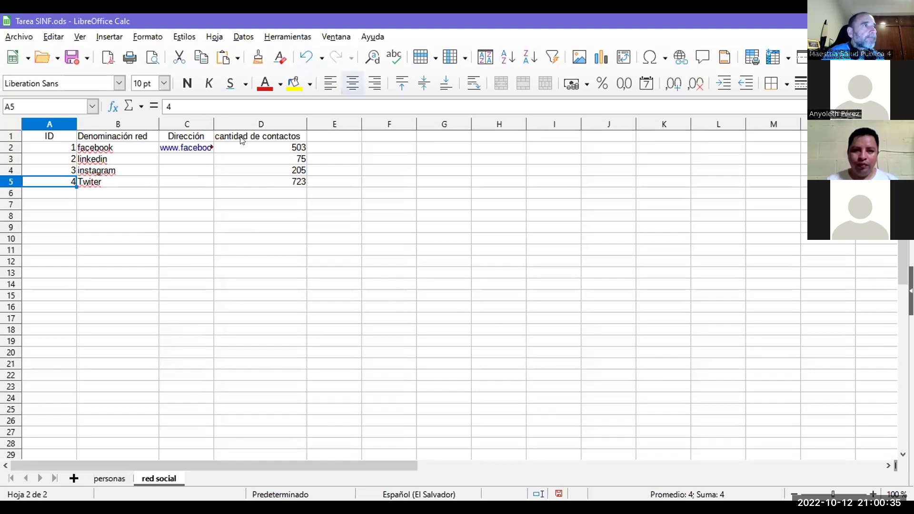
{"action": "left_click", "coordinate": [296, 148]}
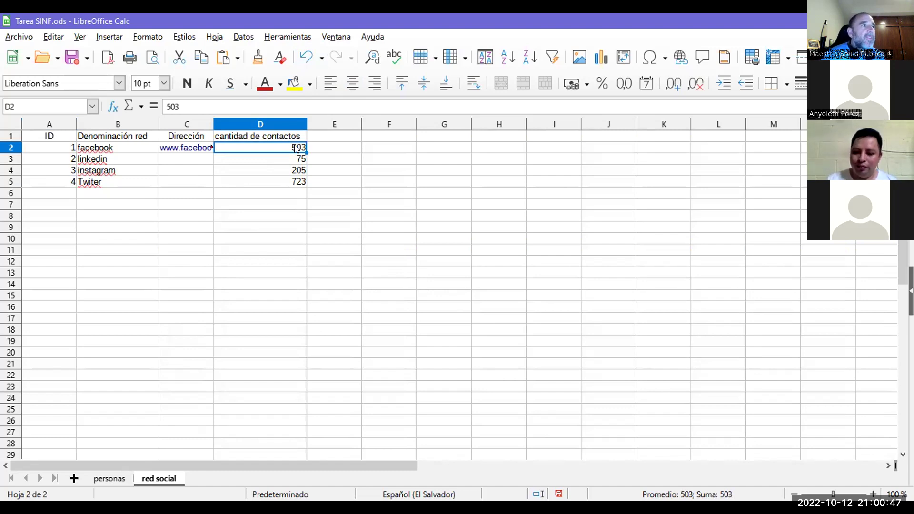
{"action": "key", "text": "Up"}
{"action": "key", "text": "Down"}
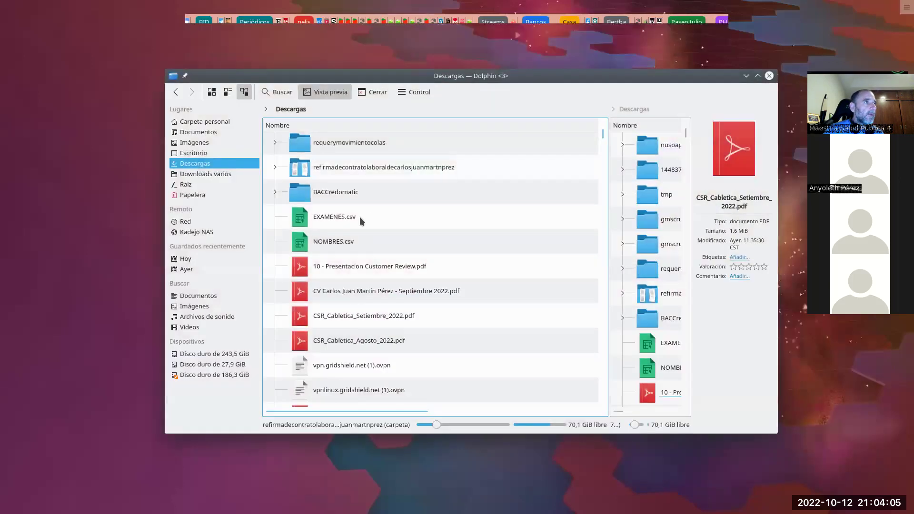
Step: Open NOMBRES.csv from the Descargas folder in the Kate text editor
{"action": "right_click", "coordinate": [340, 245]}
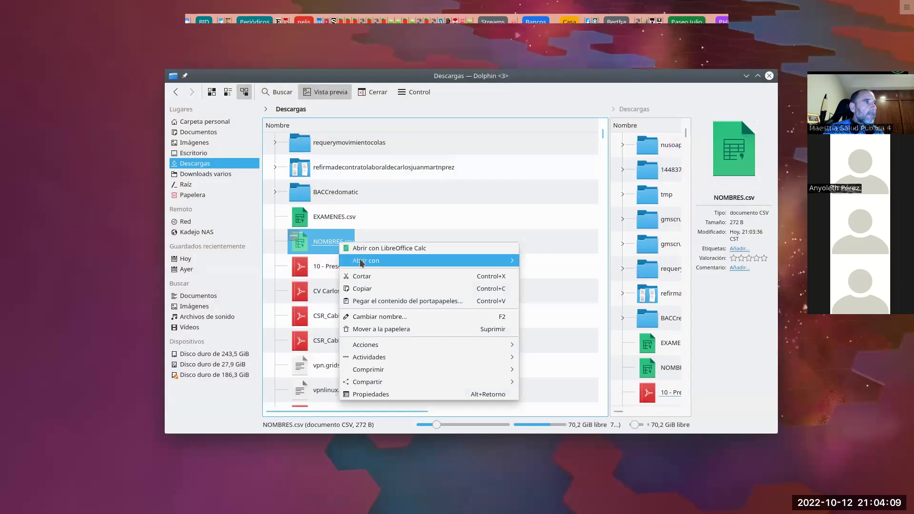
{"action": "mouse_move", "coordinate": [364, 261]}
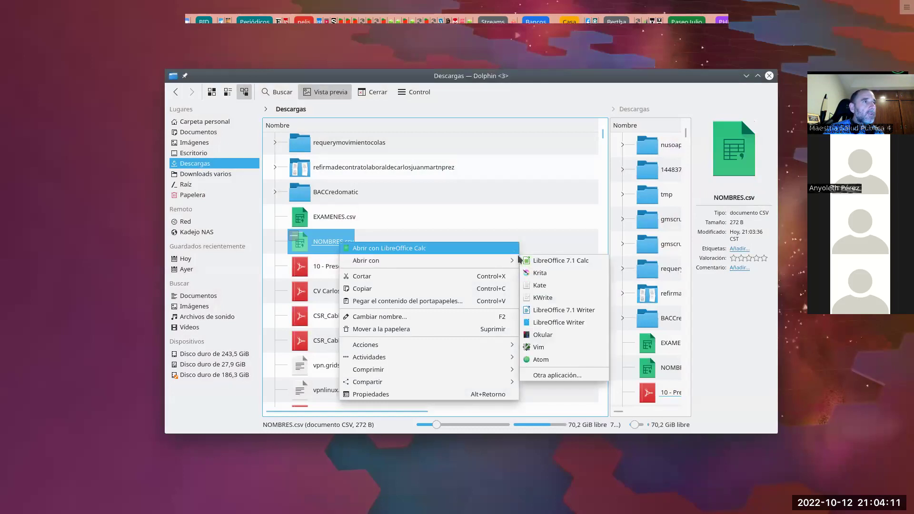
{"action": "left_click", "coordinate": [557, 286]}
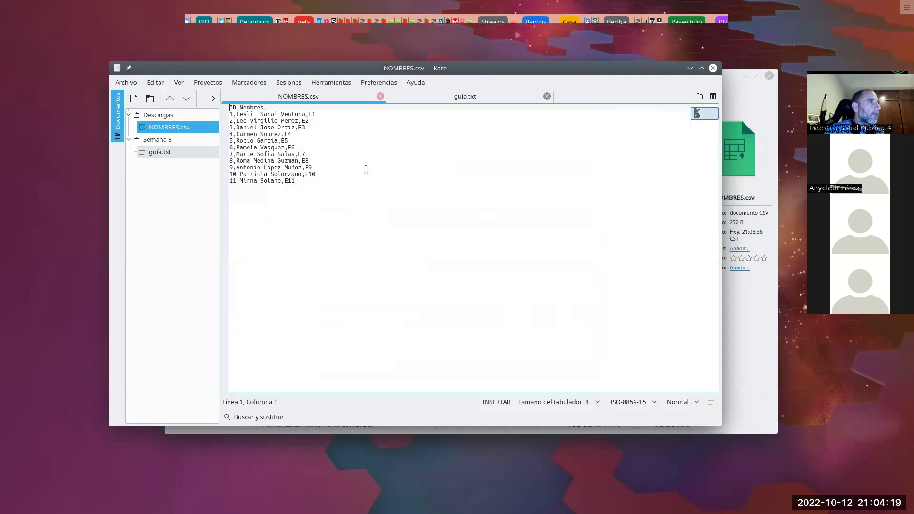
{"action": "left_click", "coordinate": [438, 206]}
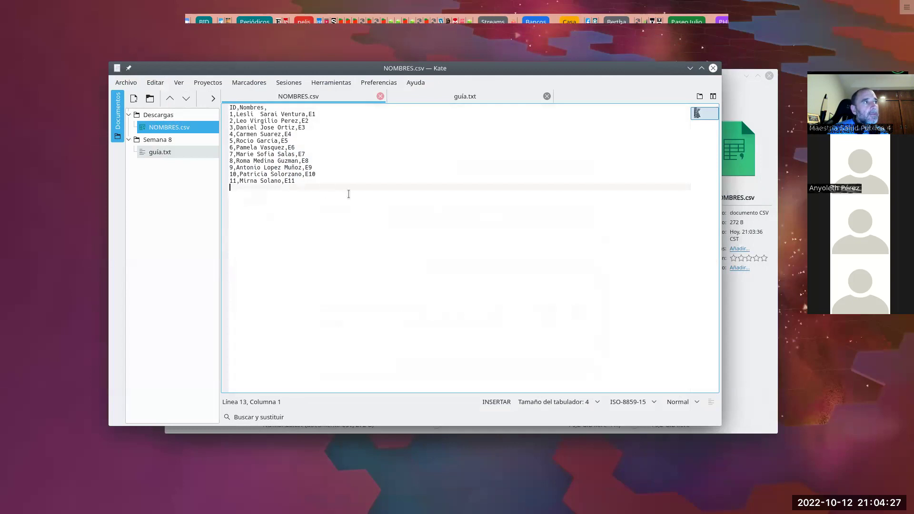
Step: Try to switch the encoding of NOMBRES.csv to UTF-8 and dismiss the warning
{"action": "left_click", "coordinate": [634, 402]}
{"action": "mouse_move", "coordinate": [659, 379]}
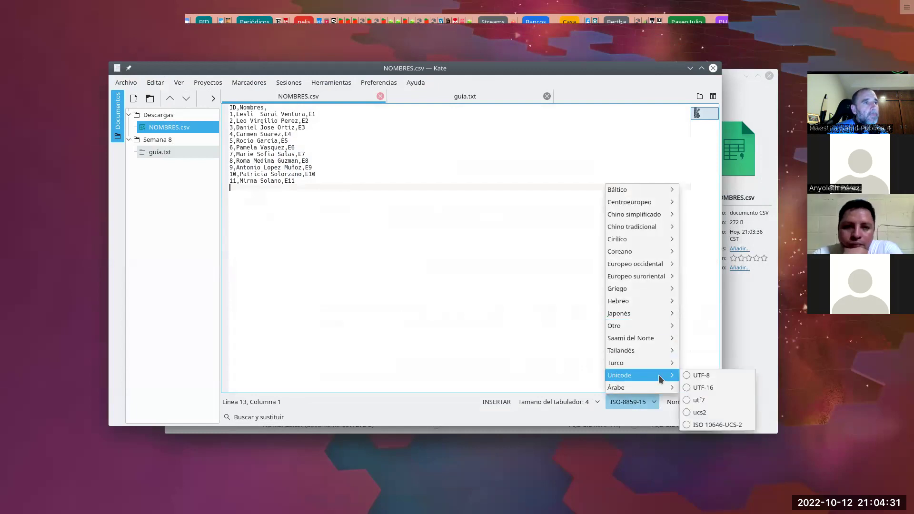
{"action": "left_click", "coordinate": [700, 375]}
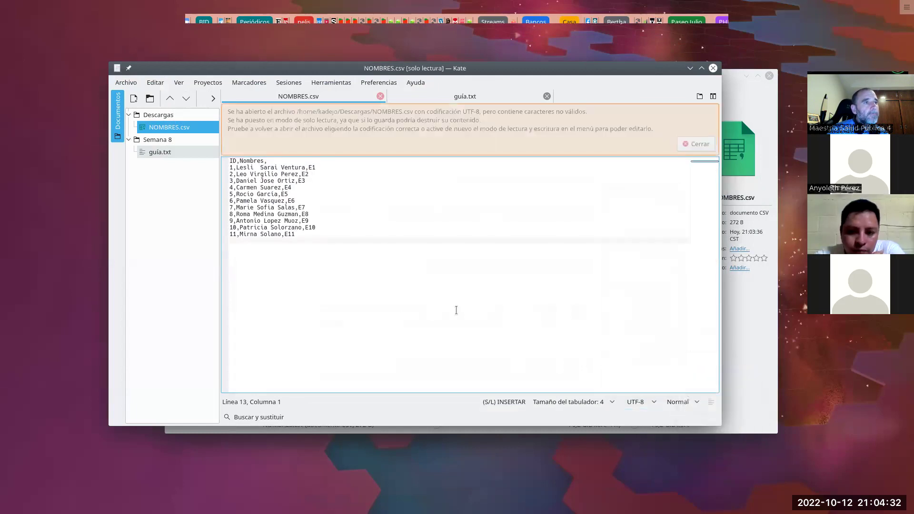
{"action": "left_click", "coordinate": [696, 144]}
Step: Try to reopen NOMBRES.csv from the recent files and look through the encoding options
{"action": "left_click", "coordinate": [139, 85]}
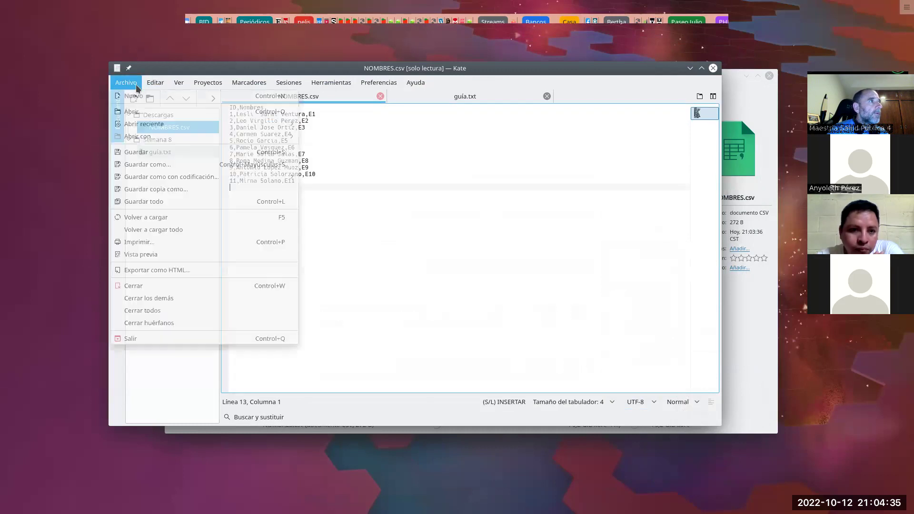
{"action": "mouse_move", "coordinate": [153, 125]}
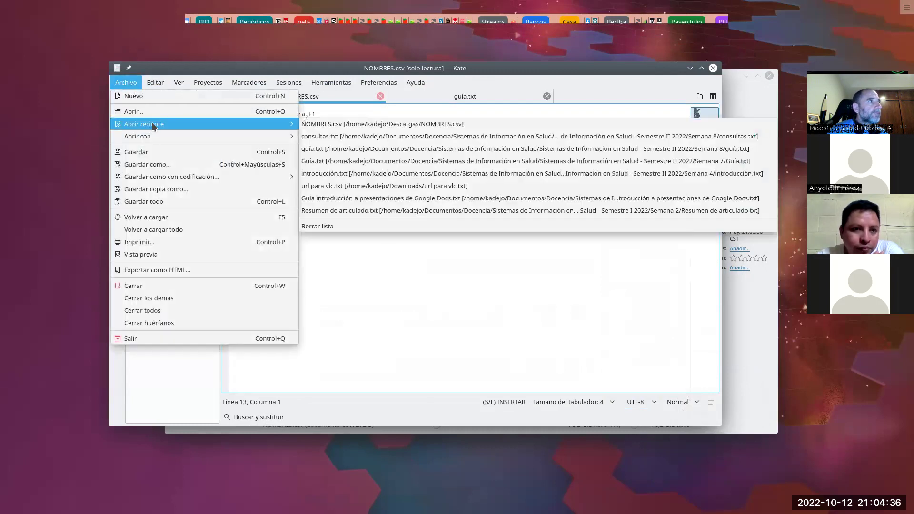
{"action": "left_click", "coordinate": [310, 124]}
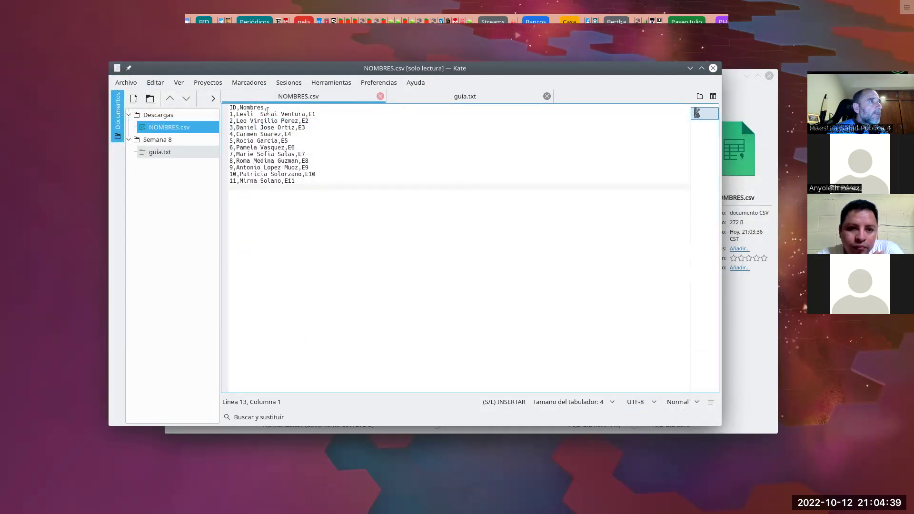
{"action": "left_click", "coordinate": [331, 82]}
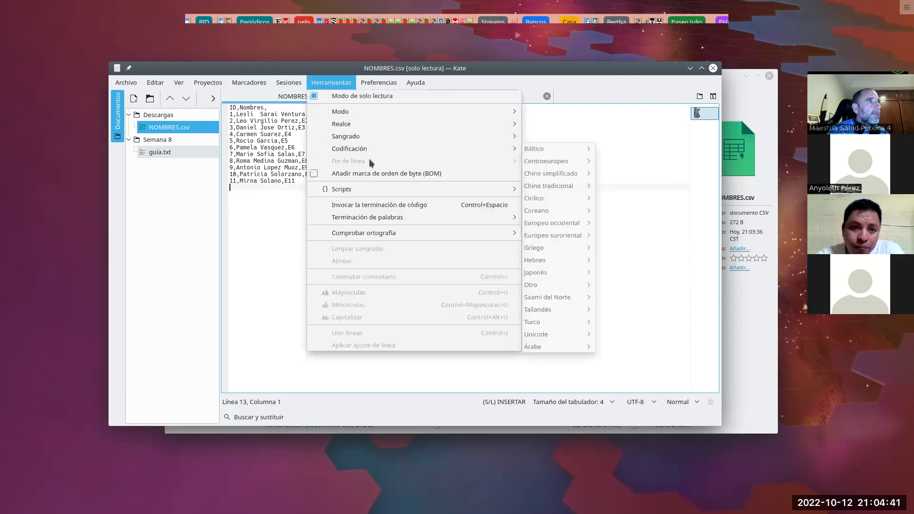
{"action": "left_click", "coordinate": [331, 82]}
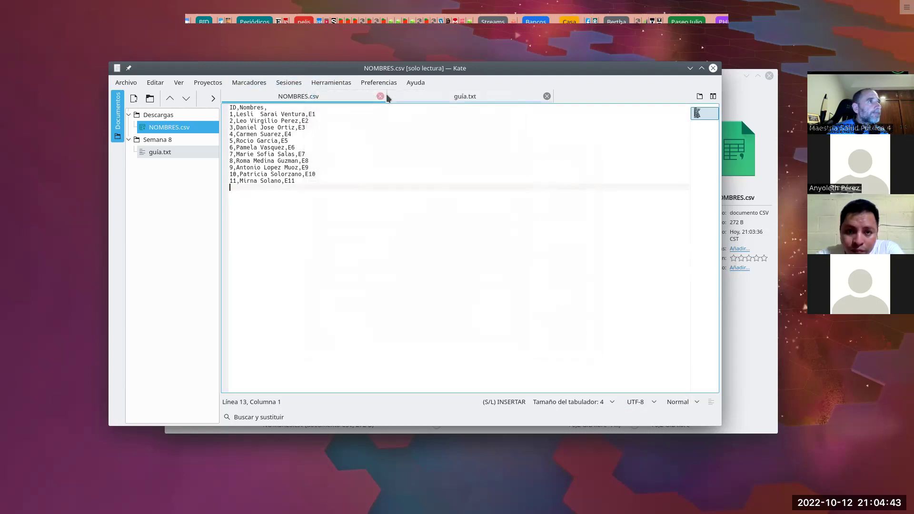
Step: Close the read-only NOMBRES.csv document and reopen it from the recent files
{"action": "left_click", "coordinate": [380, 96]}
{"action": "left_click", "coordinate": [126, 83]}
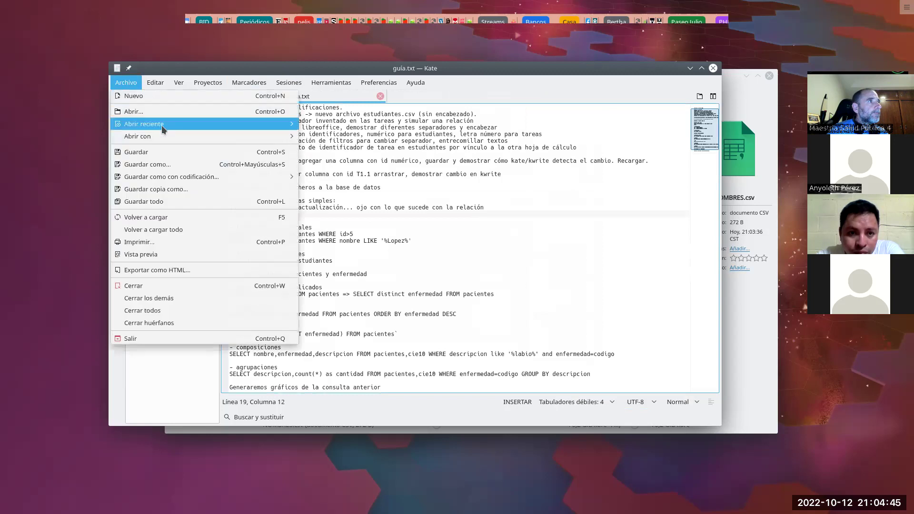
{"action": "mouse_move", "coordinate": [190, 124]}
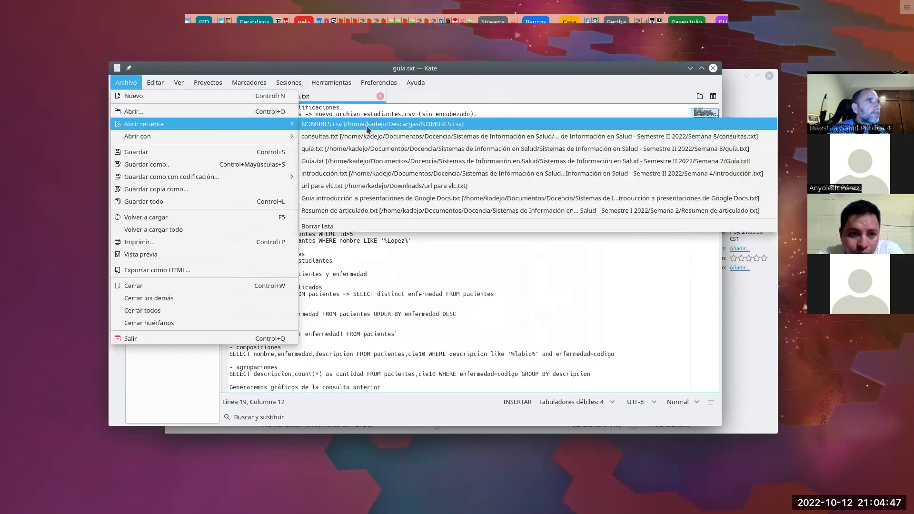
{"action": "left_click", "coordinate": [367, 125]}
Step: Check the line-ending setting of NOMBRES.csv and save the file
{"action": "left_click", "coordinate": [336, 82]}
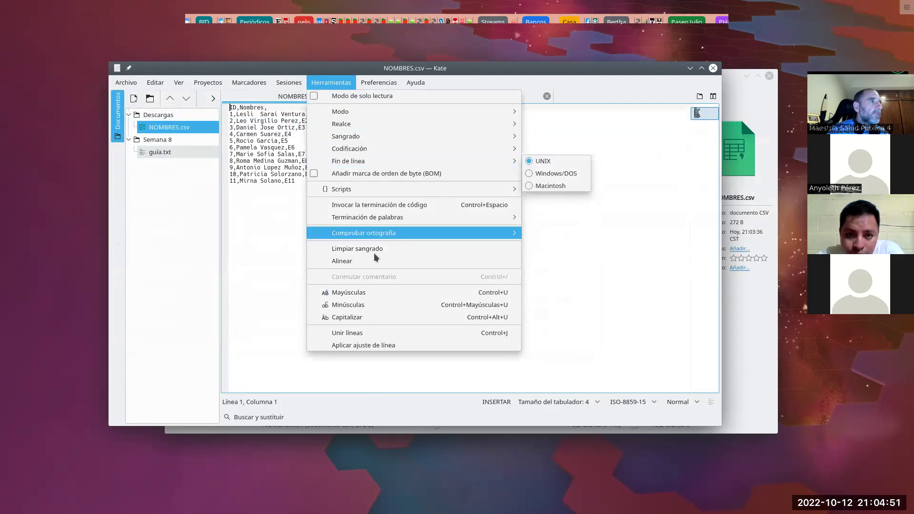
{"action": "left_click", "coordinate": [265, 218]}
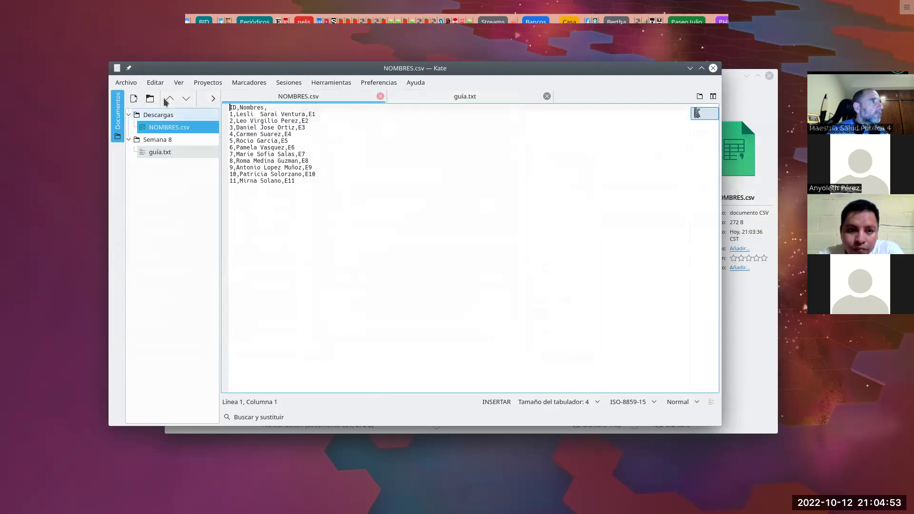
{"action": "left_click", "coordinate": [125, 82]}
{"action": "key", "text": "Escape"}
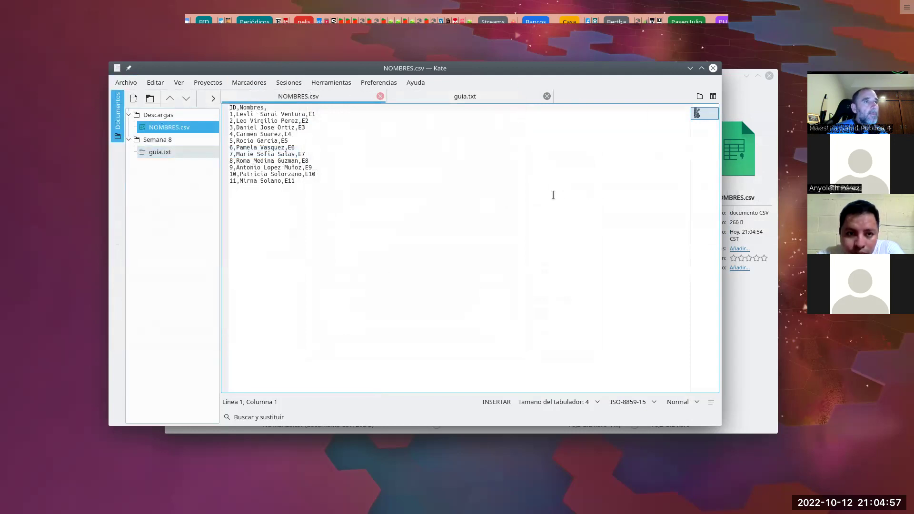
Step: Switch the encoding of NOMBRES.csv to UTF-8, dismiss the warning and turn off read-only mode
{"action": "left_click", "coordinate": [652, 402]}
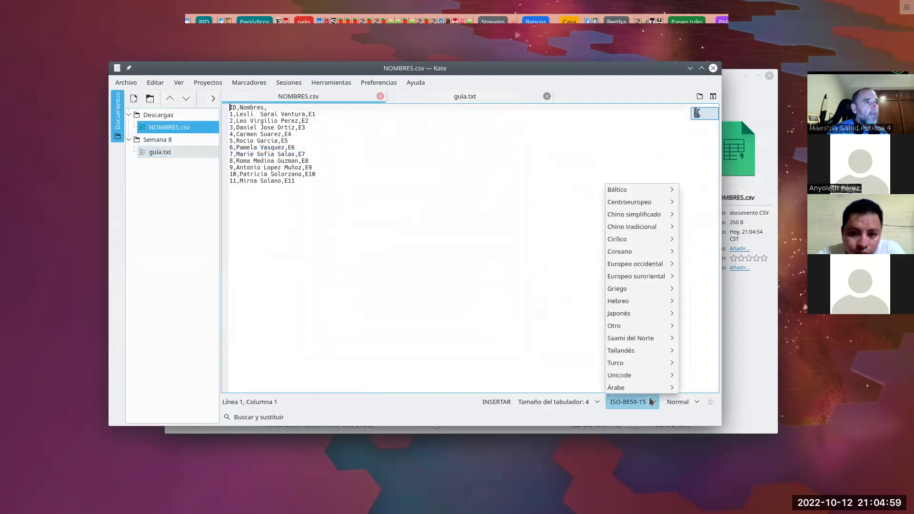
{"action": "mouse_move", "coordinate": [652, 377]}
{"action": "left_click", "coordinate": [690, 376]}
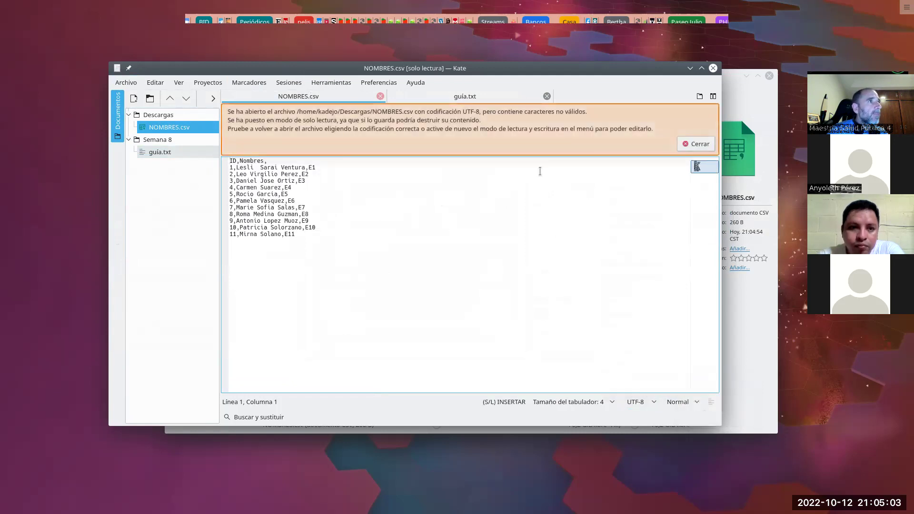
{"action": "left_click", "coordinate": [694, 143]}
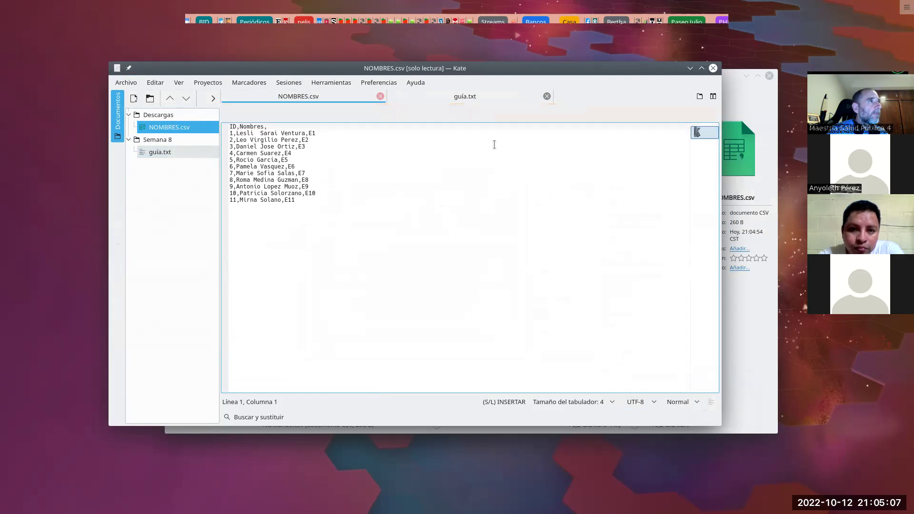
{"action": "left_click", "coordinate": [328, 87]}
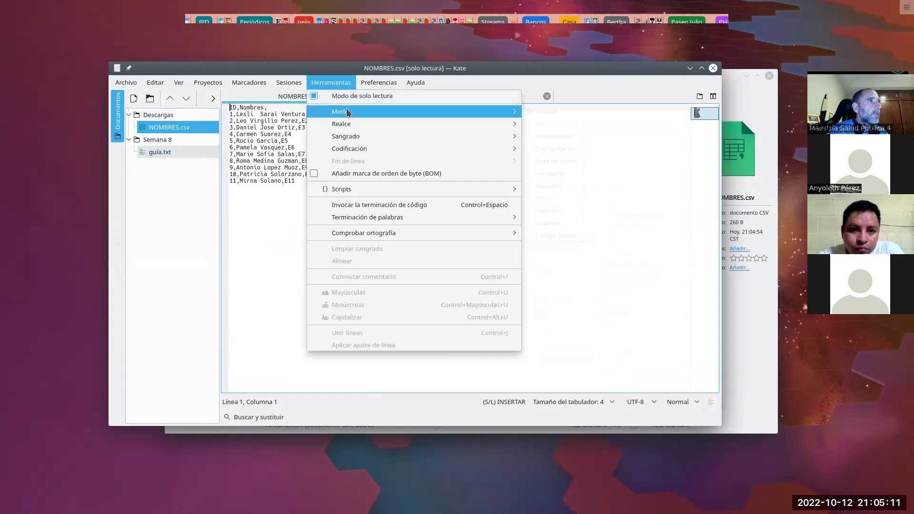
{"action": "left_click", "coordinate": [405, 96]}
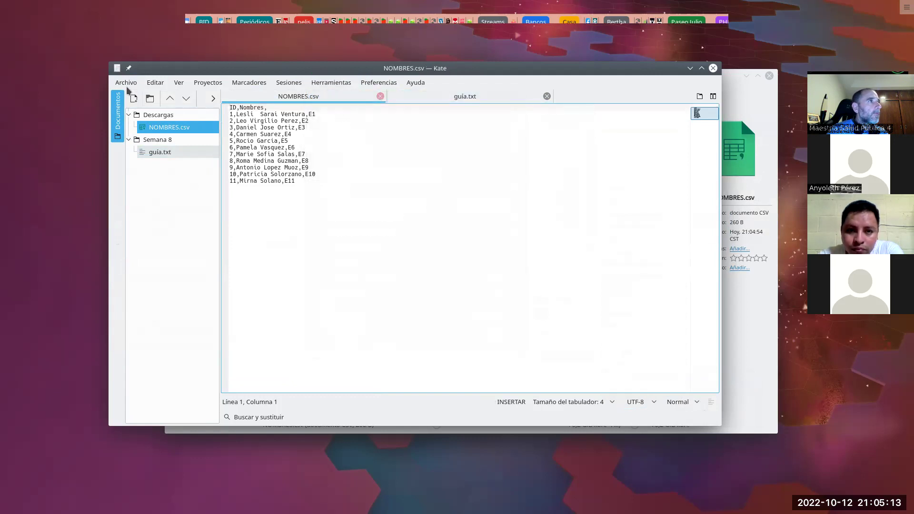
Step: Save NOMBRES.csv in its UTF-8 encoding and close the document
{"action": "left_click", "coordinate": [333, 83]}
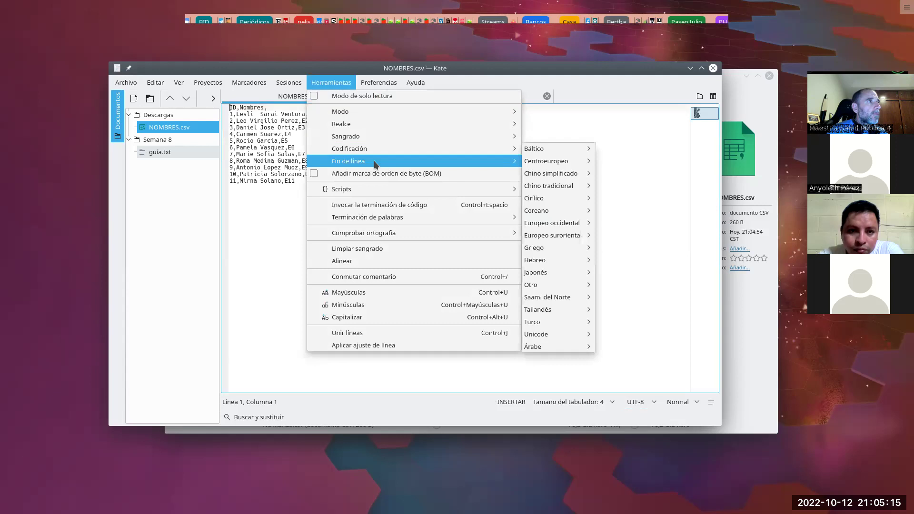
{"action": "left_click", "coordinate": [130, 88]}
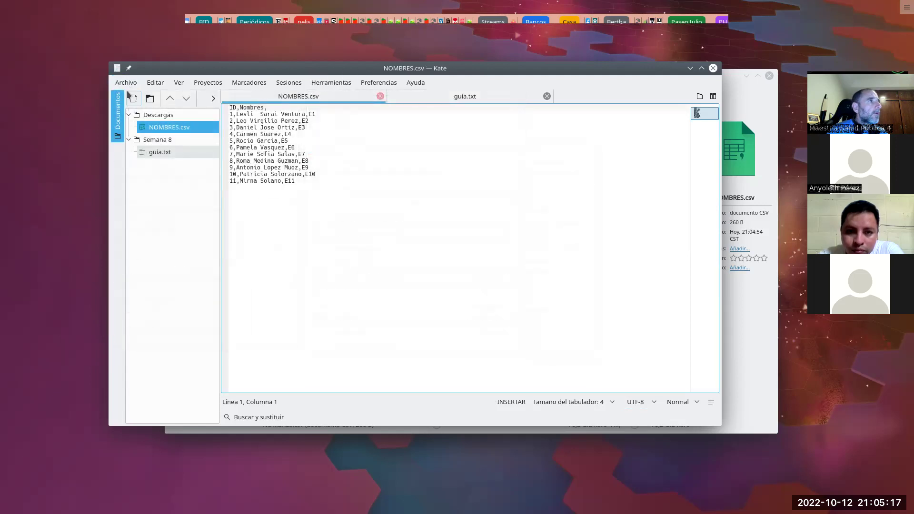
{"action": "left_click", "coordinate": [127, 84]}
{"action": "left_click", "coordinate": [210, 153]}
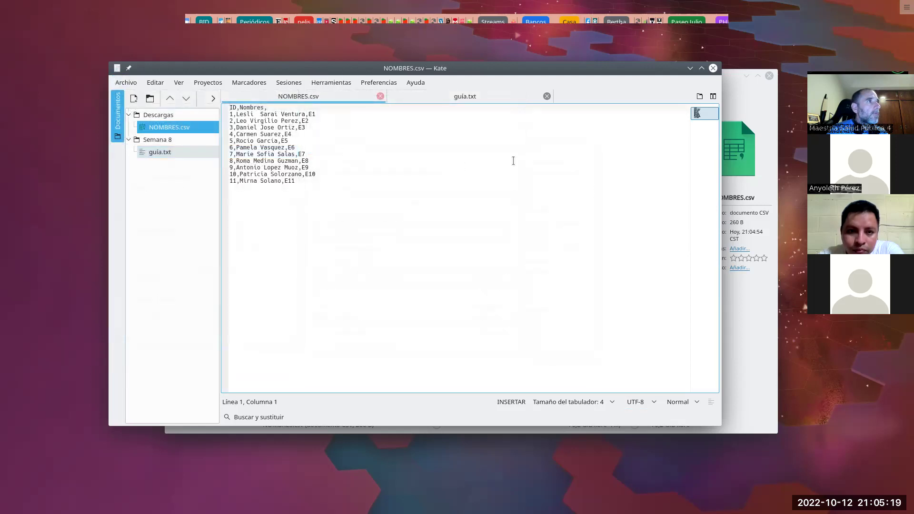
{"action": "left_click", "coordinate": [380, 97]}
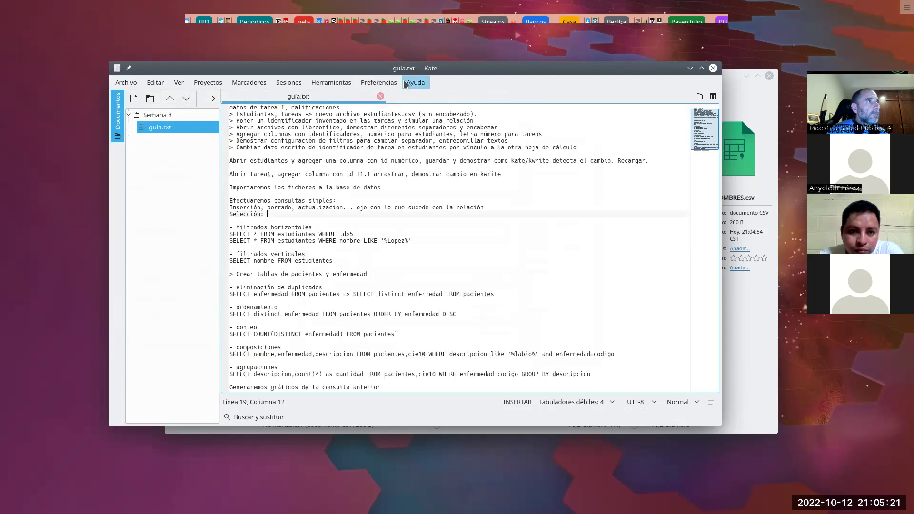
Step: Open EXAMENES.csv from the Descargas folder in Kate and check its encoding and line-ending setting
{"action": "left_click", "coordinate": [744, 293]}
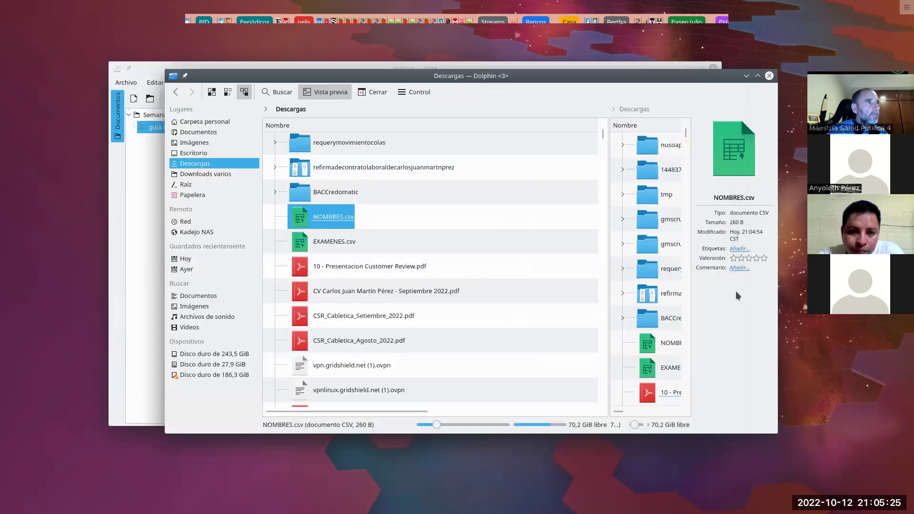
{"action": "left_click", "coordinate": [333, 241]}
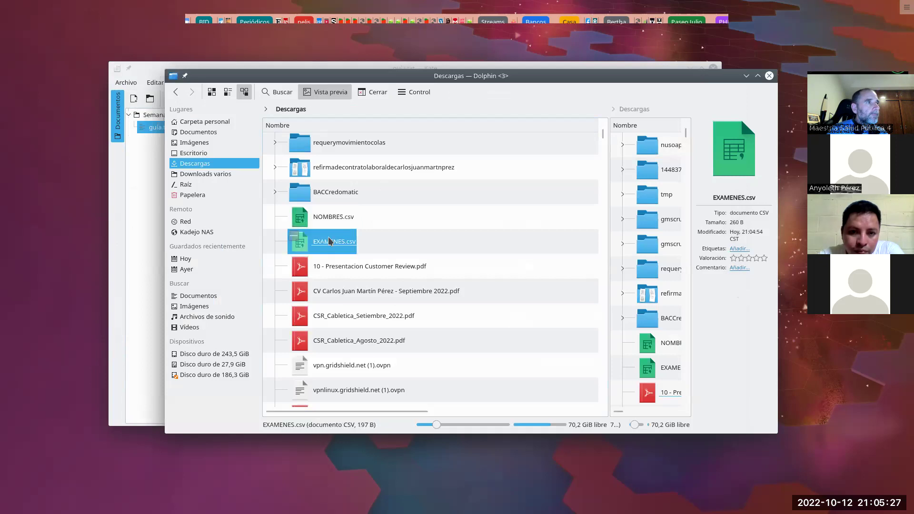
{"action": "right_click", "coordinate": [329, 238]}
{"action": "mouse_move", "coordinate": [380, 256]}
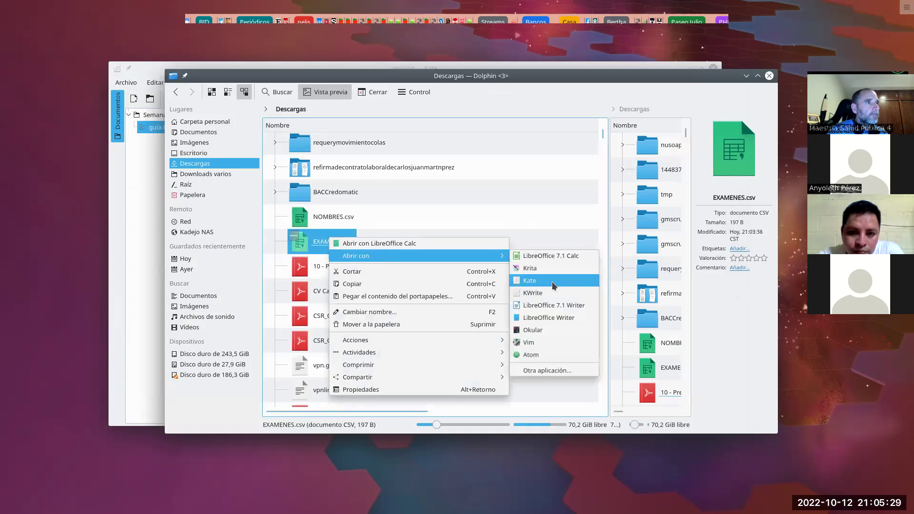
{"action": "left_click", "coordinate": [529, 280]}
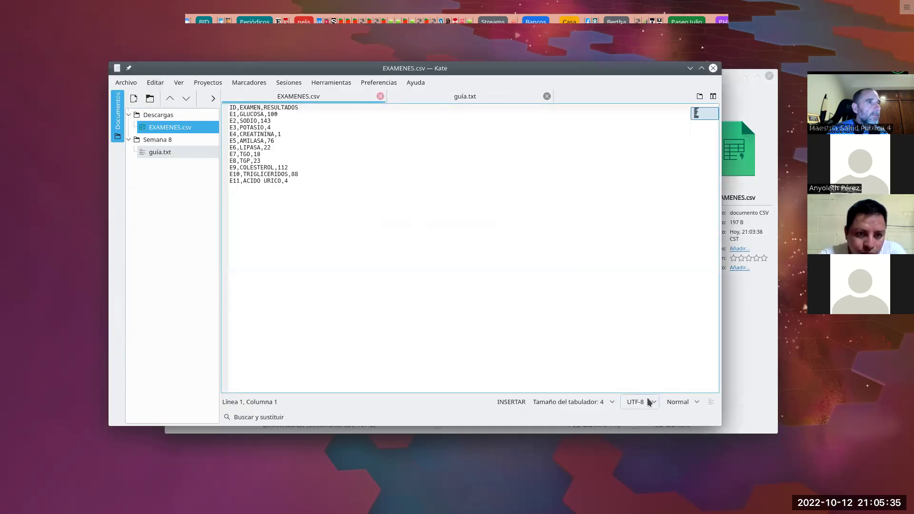
{"action": "left_click", "coordinate": [327, 83]}
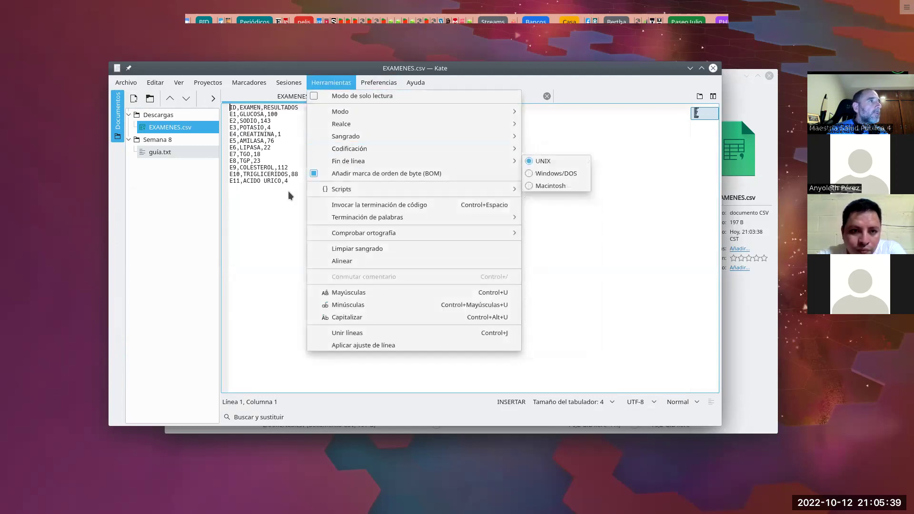
{"action": "left_click", "coordinate": [299, 131]}
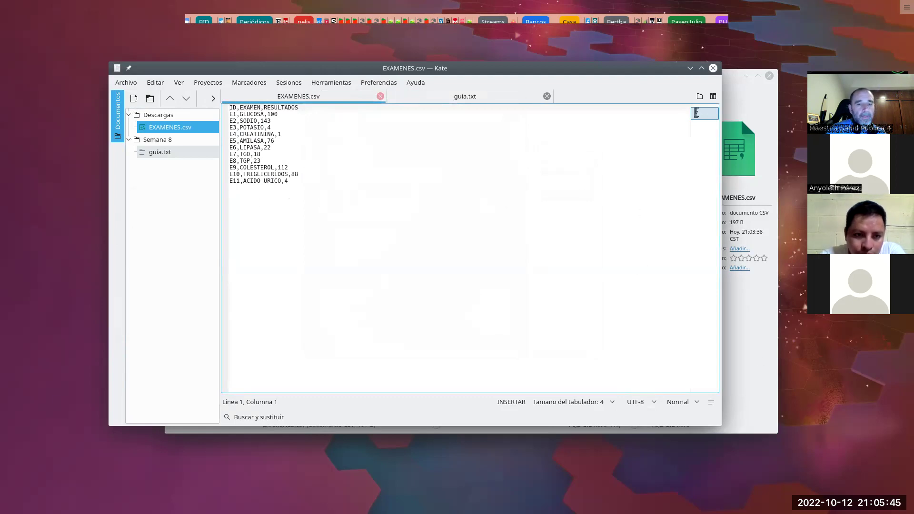
Step: Switch to Gmail, start a reply to the Tablas de Exel message and begin attaching files
{"action": "key", "text": "alt+Tab"}
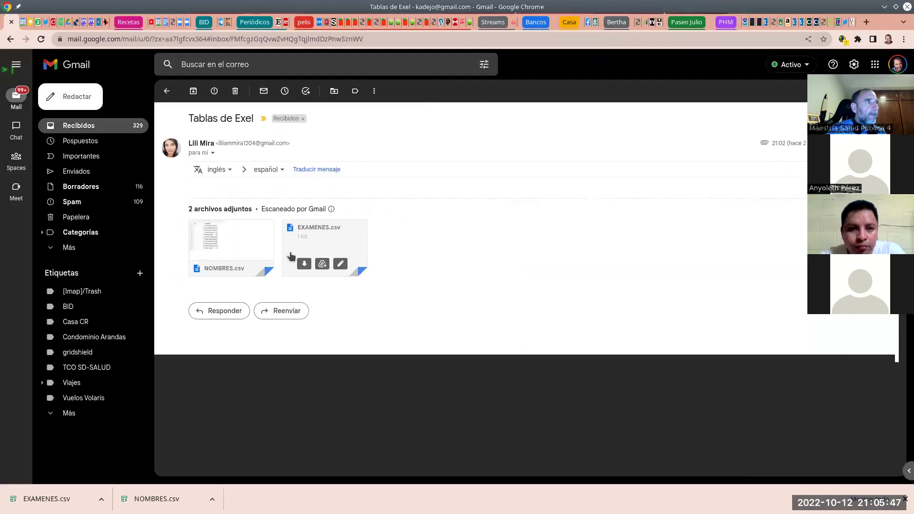
{"action": "left_click", "coordinate": [227, 310]}
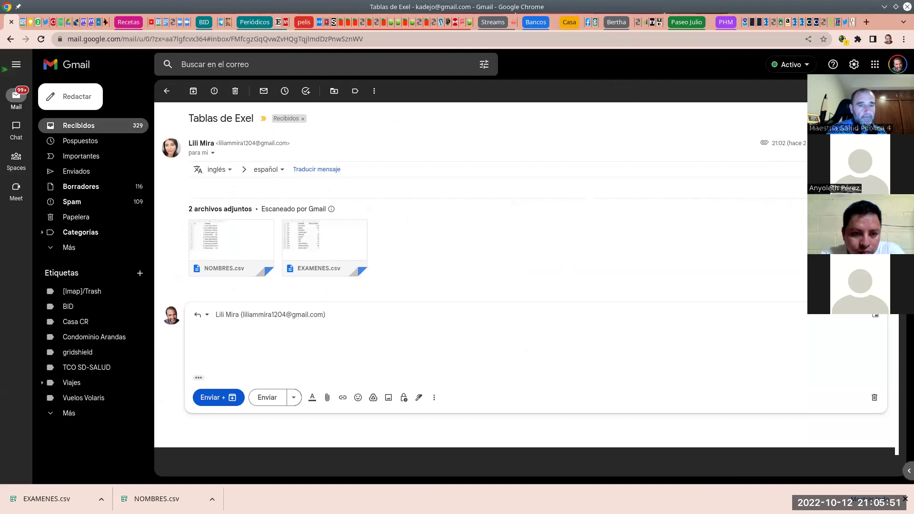
{"action": "key", "text": "alt+Tab"}
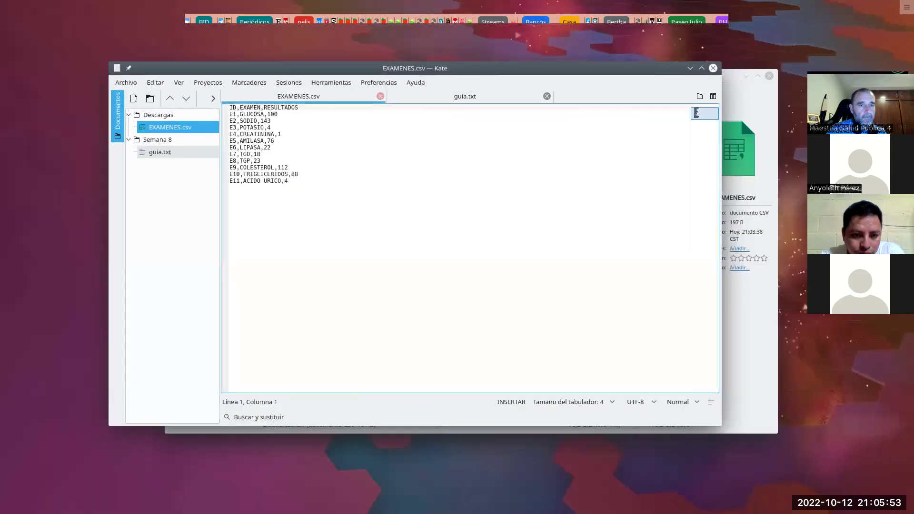
{"action": "key", "text": "alt+Tab"}
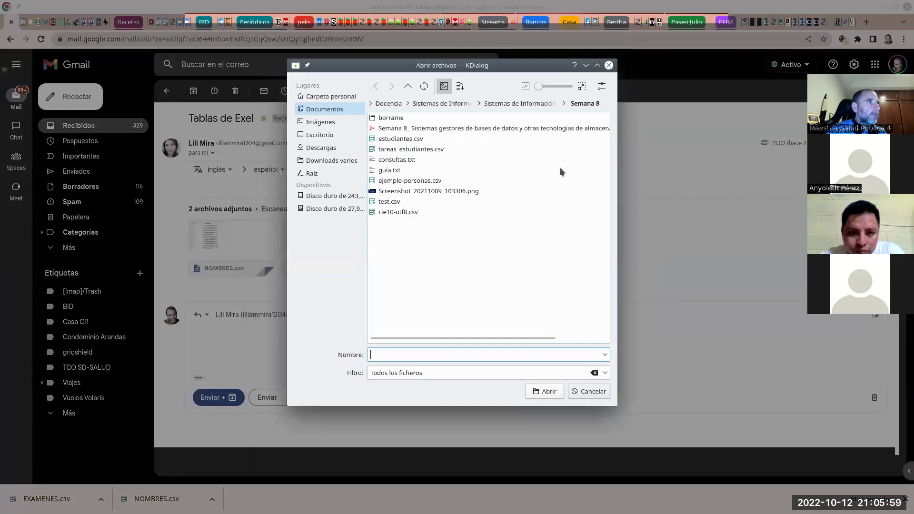
Step: Attach NOMBRES.csv and EXAMENES.csv from Descargas to the reply, send it with archiving, and return to Kate
{"action": "left_click", "coordinate": [321, 147]}
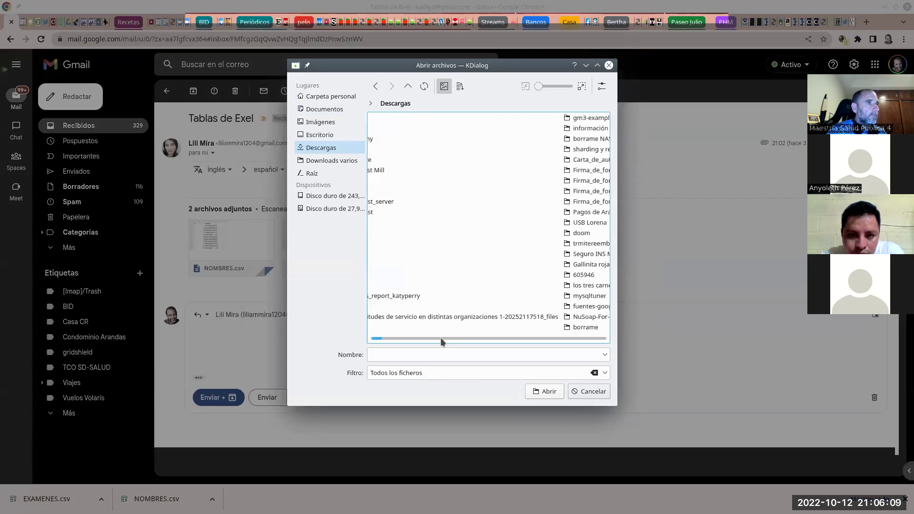
{"action": "left_click_drag", "start_coordinate": [556, 247], "coordinate": [538, 231]}
{"action": "left_click", "coordinate": [544, 391]}
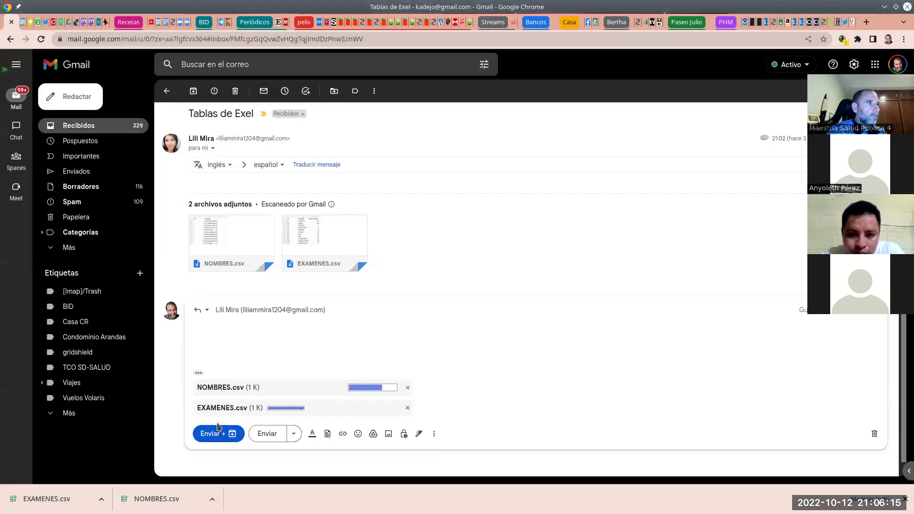
{"action": "left_click", "coordinate": [213, 433]}
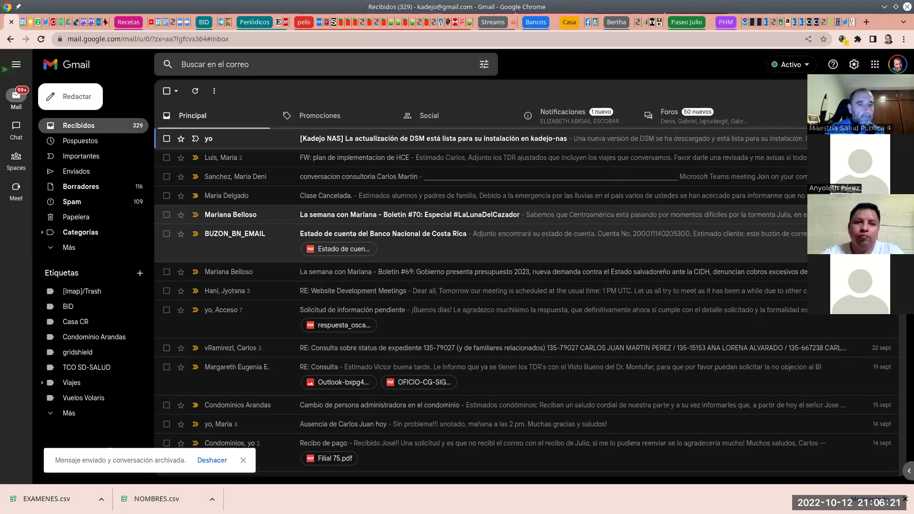
{"action": "key", "text": "alt+Tab"}
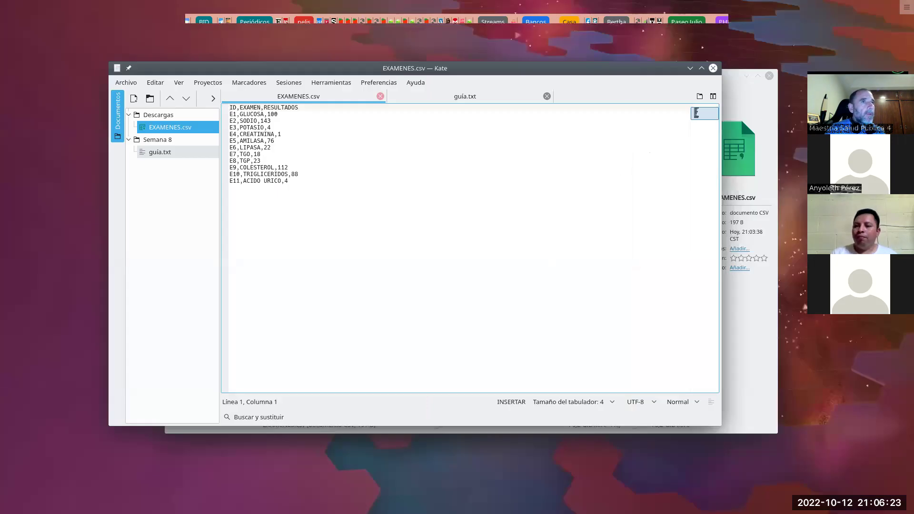
Step: Leave the export page in phpMyAdmin, open the liliam database and delete its Nombres table
{"action": "mouse_move", "coordinate": [526, 38]}
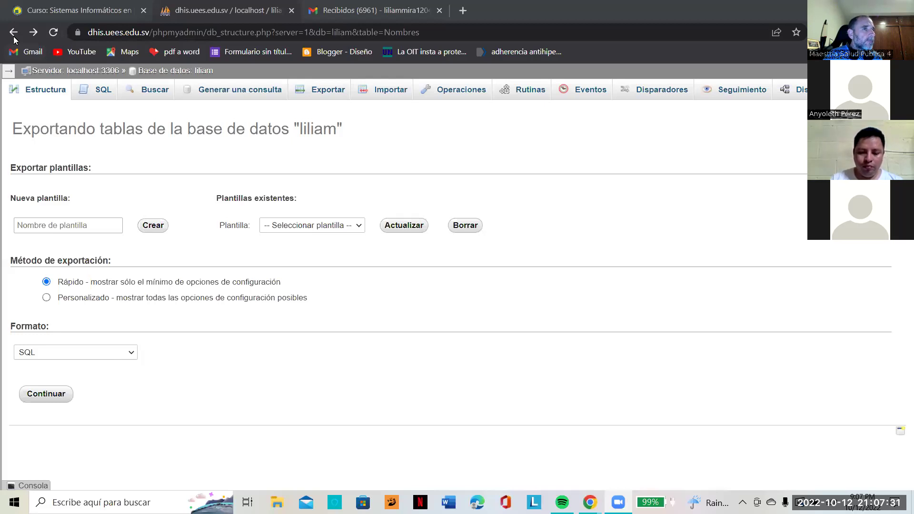
{"action": "left_click", "coordinate": [13, 33]}
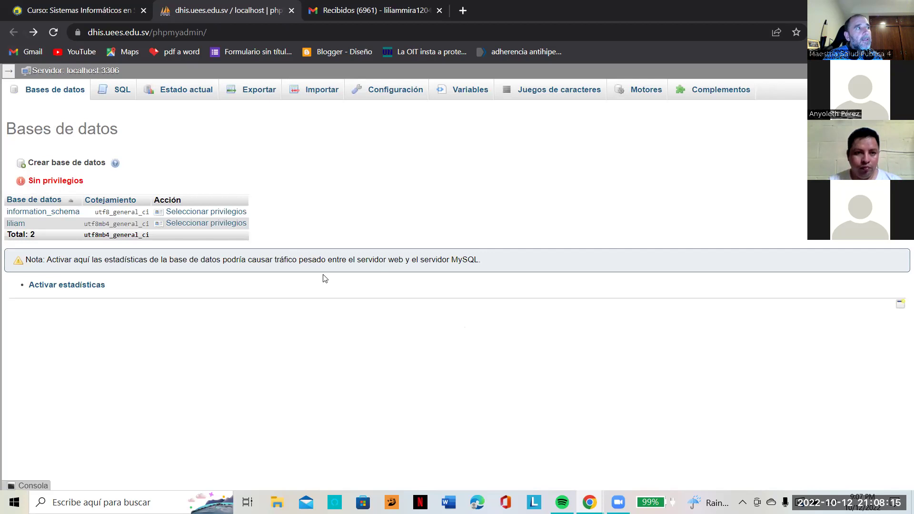
{"action": "key", "text": "Return"}
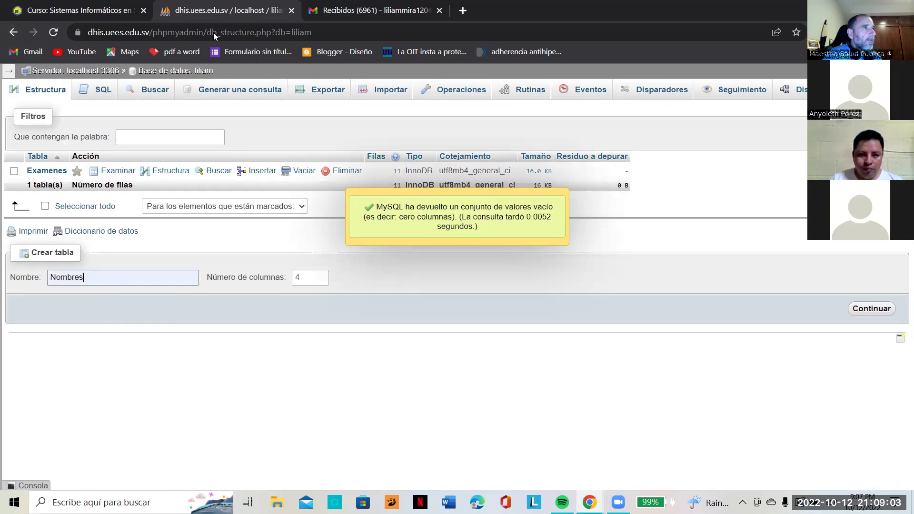
Step: Create a table named Nombres with 3 columns in the liliam database
{"action": "key", "text": "Tab"}
{"action": "type", "text": "5"}
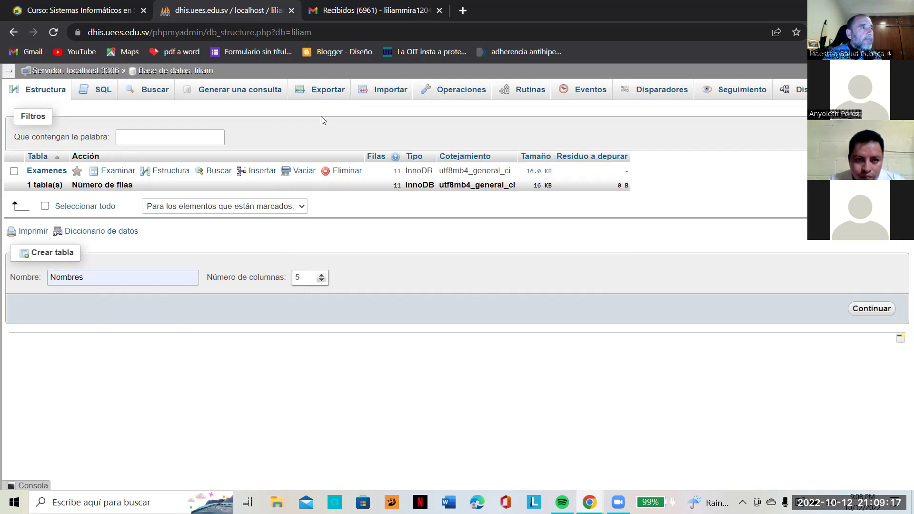
{"action": "key", "text": "BackSpace"}
{"action": "type", "text": "2"}
{"action": "key", "text": "BackSpace"}
{"action": "type", "text": "3"}
{"action": "key", "text": "Return"}
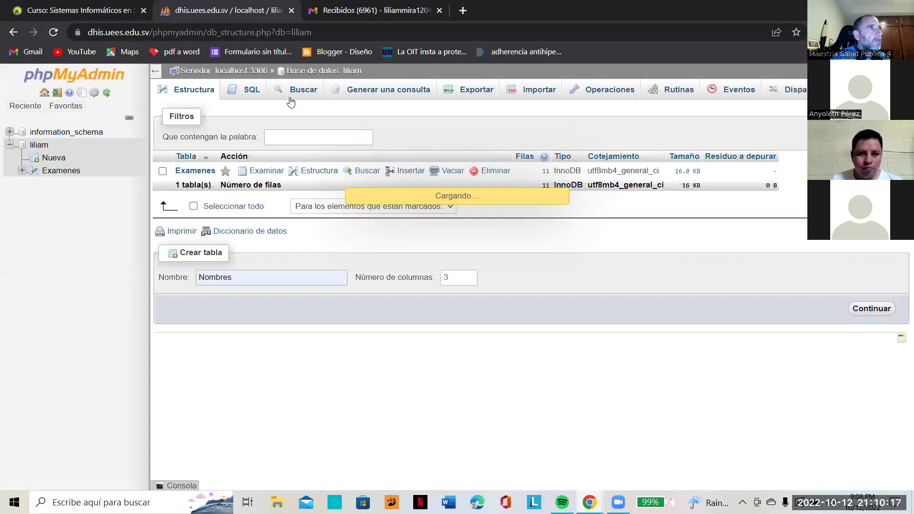
Step: Switch to the Gmail inbox containing the Tablas de Exel conversation with the returned CSV files
{"action": "key", "text": "ctrl+Tab"}
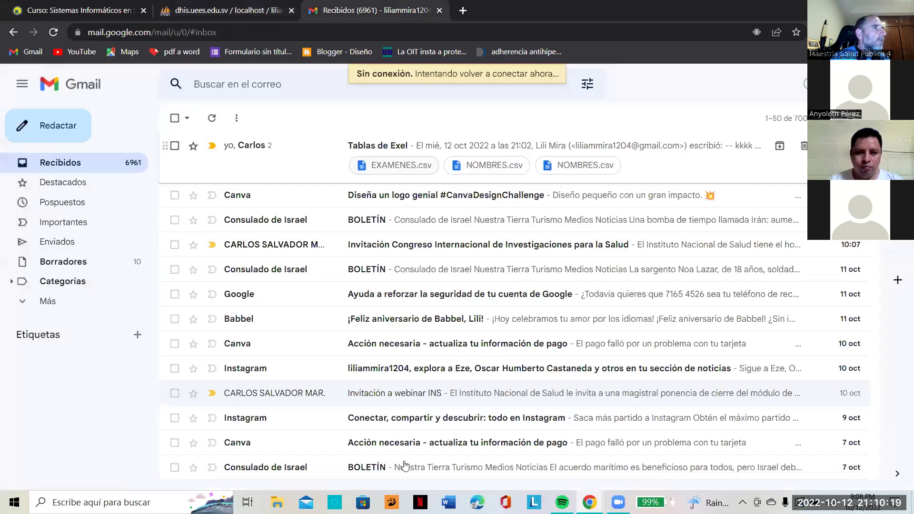